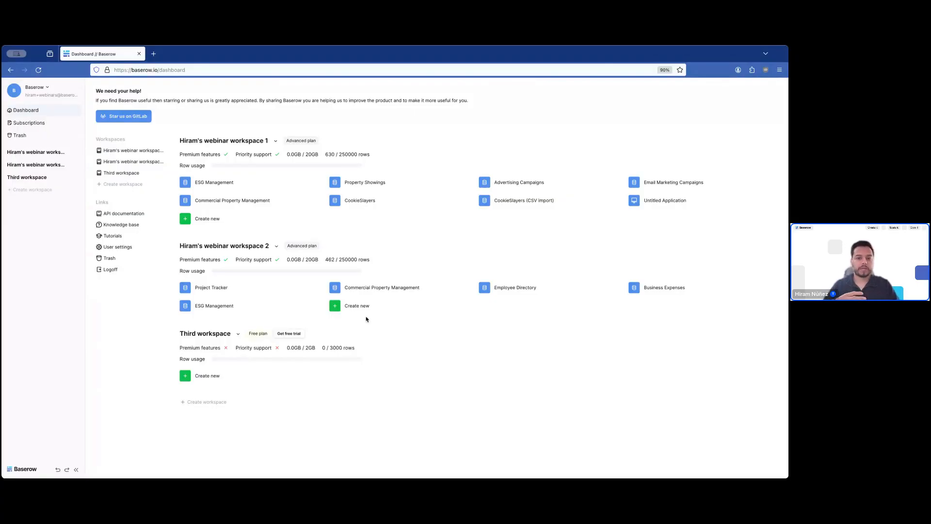
# - Show the Database / Application / From template choices for the second webinar workspace
pyautogui.click(366, 309)
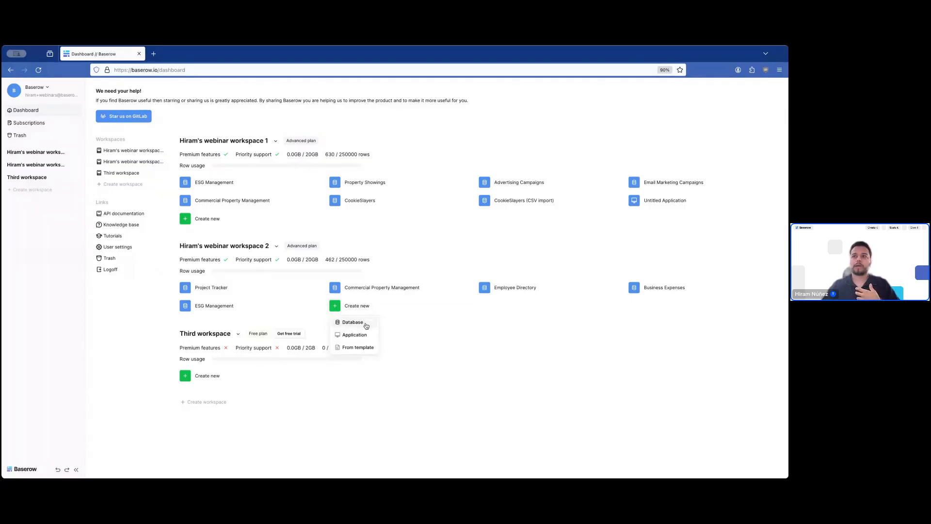
# - Search templates for 'direc' and preview HR and Recruiting's Employee Directory template
pyautogui.click(361, 348)
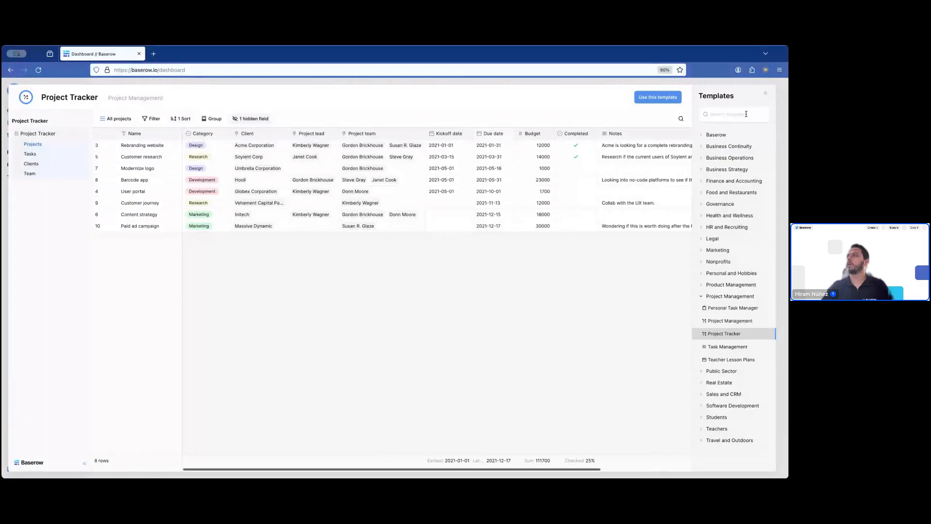
pyautogui.click(746, 114)
pyautogui.write('directo')
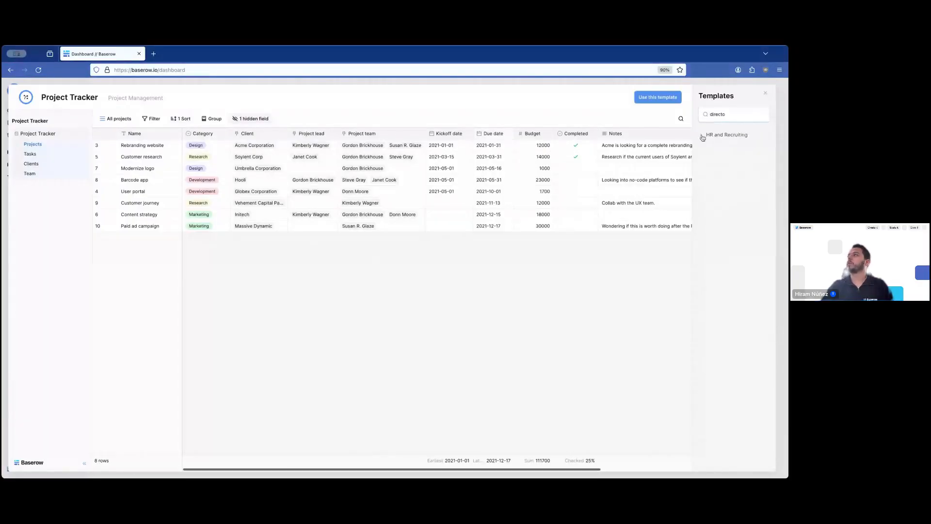
pyautogui.click(727, 135)
pyautogui.click(711, 147)
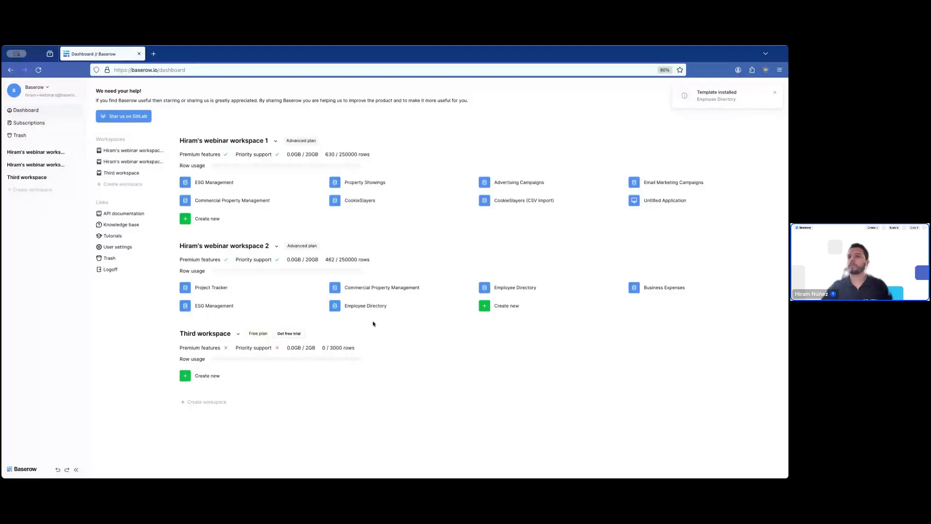
# - Open the Employee Directory, widen its Photo column slightly, and preview the first employee's photo
pyautogui.click(365, 306)
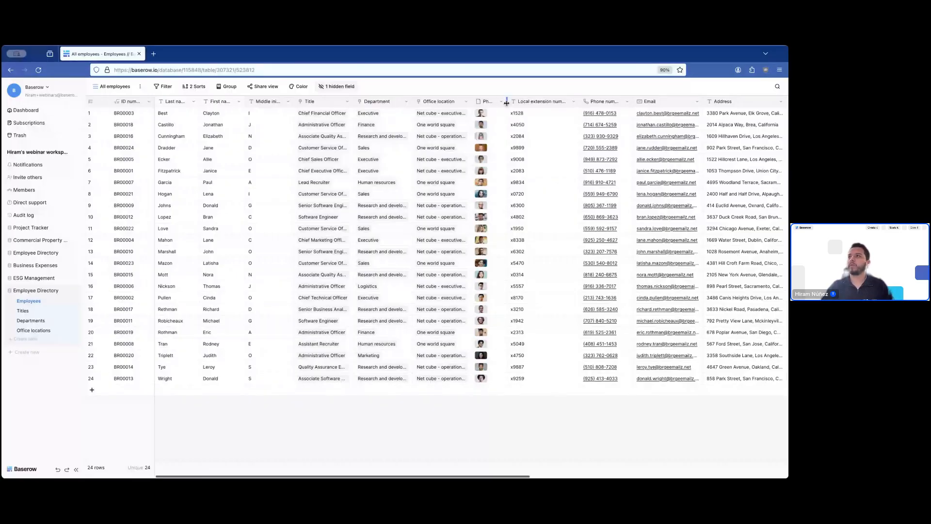
pyautogui.moveTo(507, 101); pyautogui.dragTo(514, 102)
pyautogui.click(480, 112)
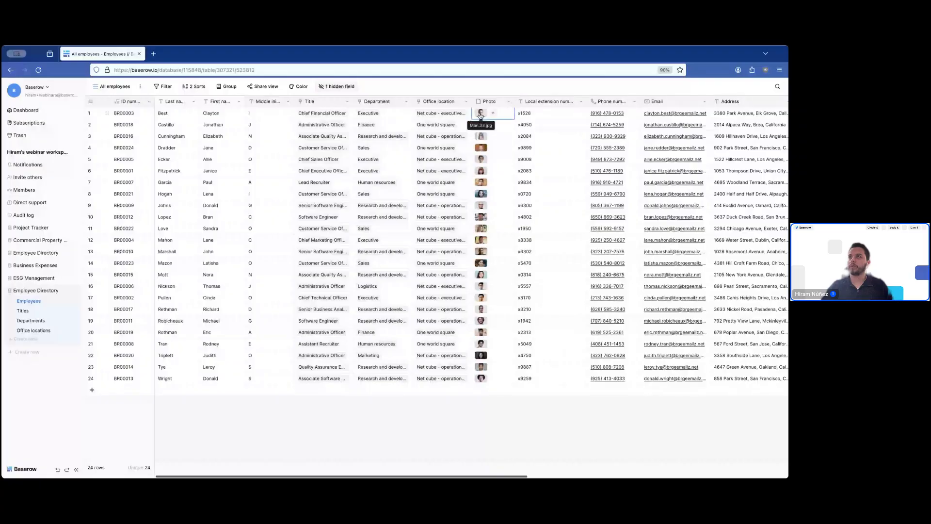
pyautogui.click(480, 113)
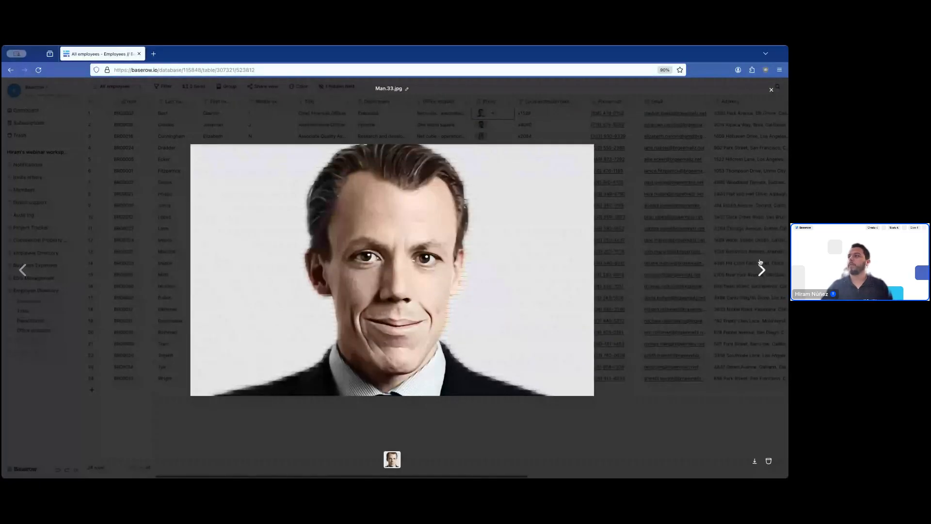
pyautogui.click(772, 90)
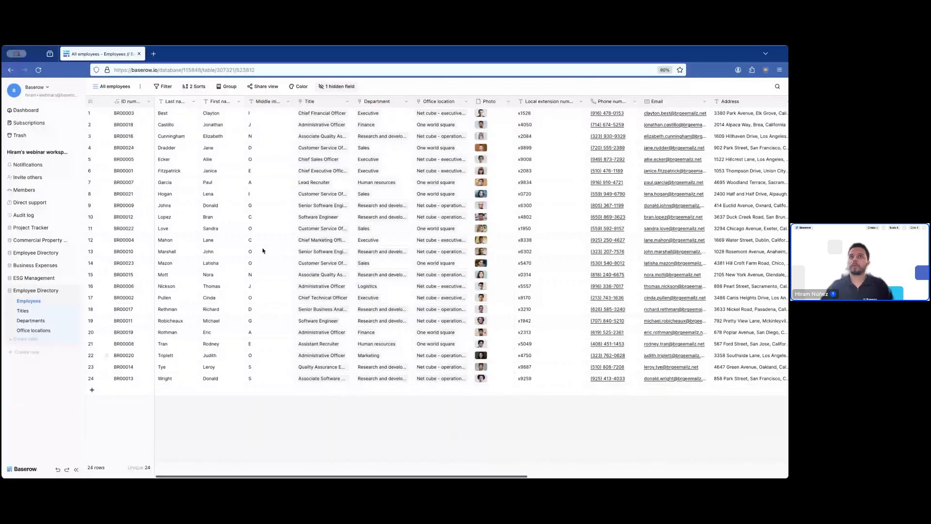
# - Add a collaborative gallery view of Employees named 'Gallery: All employees'
pyautogui.click(121, 90)
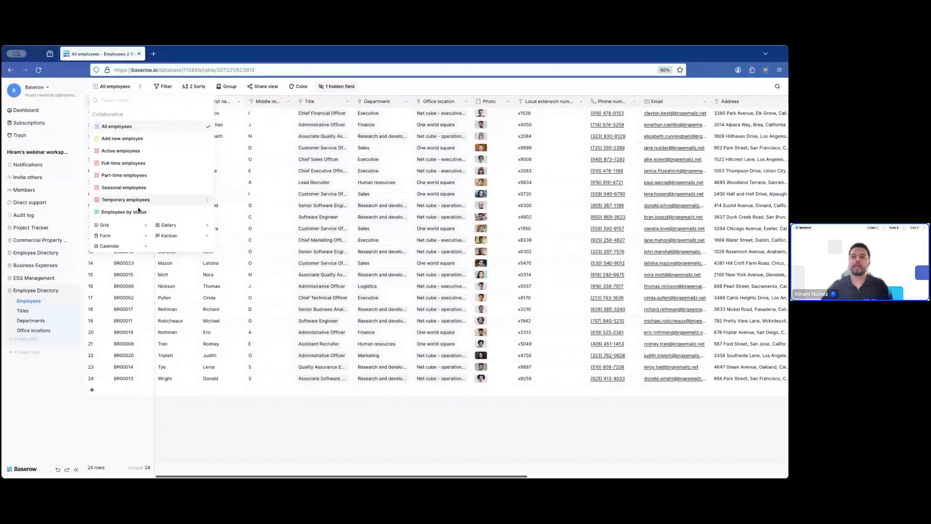
pyautogui.click(168, 225)
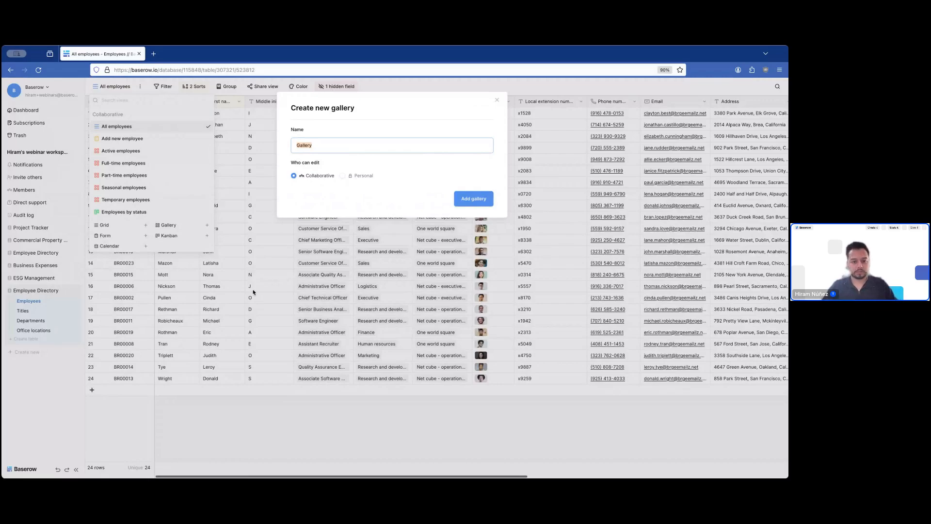
pyautogui.click(342, 176)
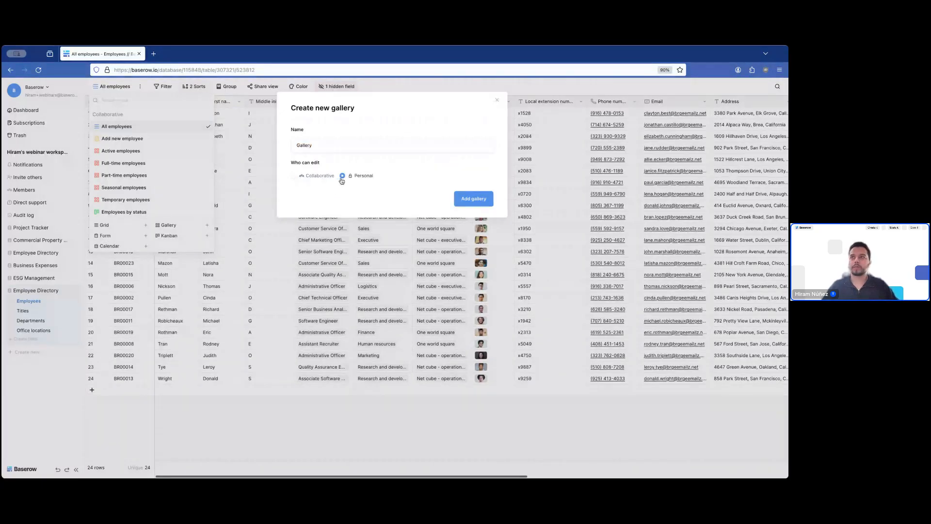
pyautogui.click(318, 181)
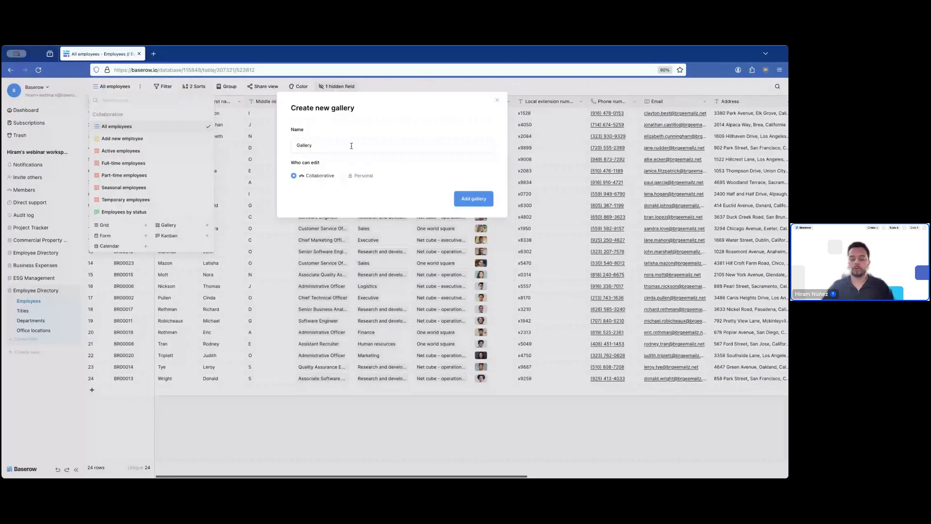
pyautogui.click(352, 146)
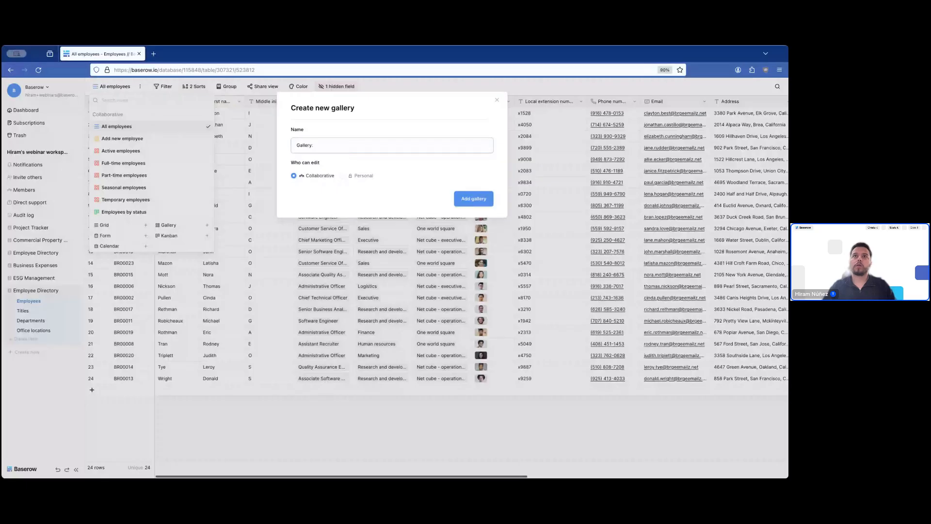
pyautogui.write(': All employees')
pyautogui.press('Return')
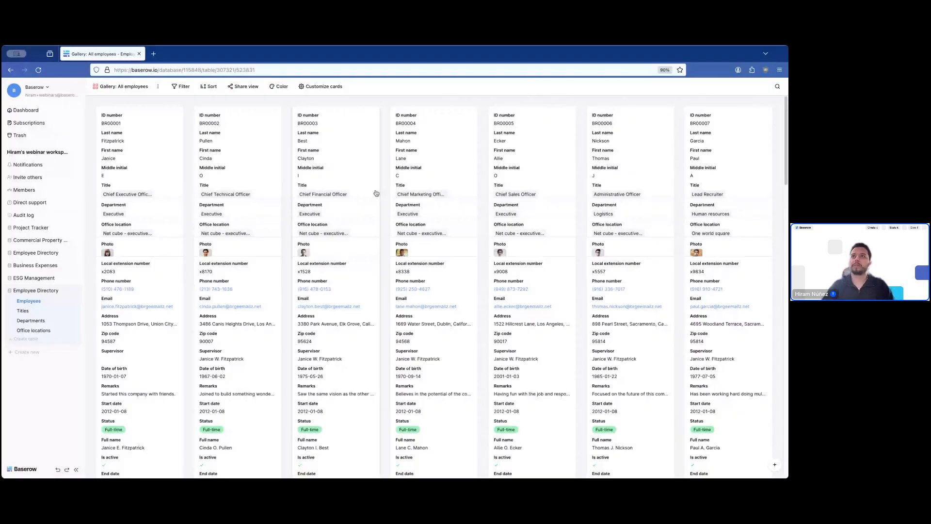
# - Set the gallery card cover field to Photo and enlarge the page contents
pyautogui.click(322, 87)
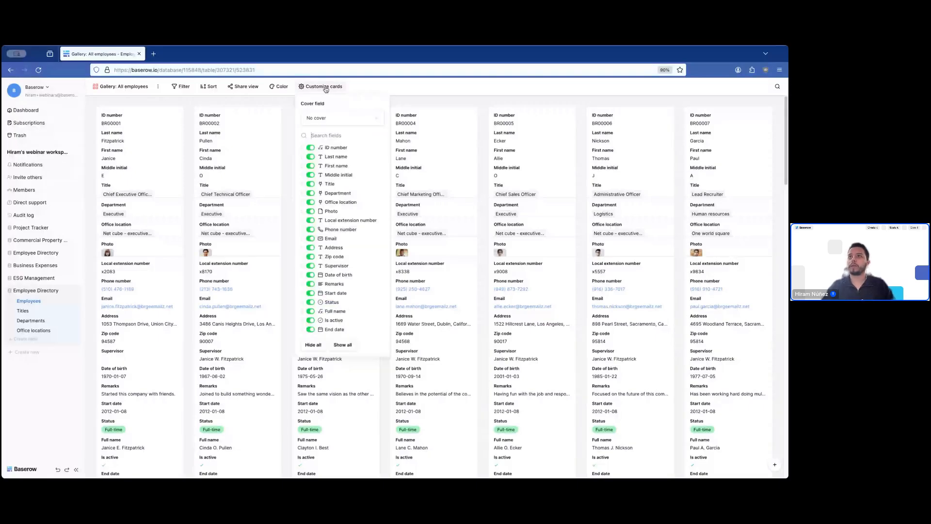
pyautogui.click(326, 118)
pyautogui.click(329, 141)
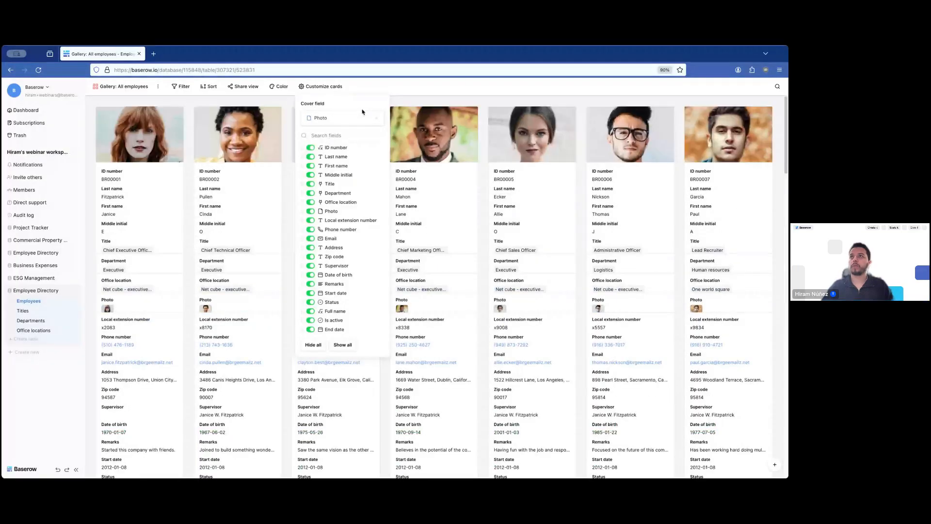
pyautogui.click(376, 87)
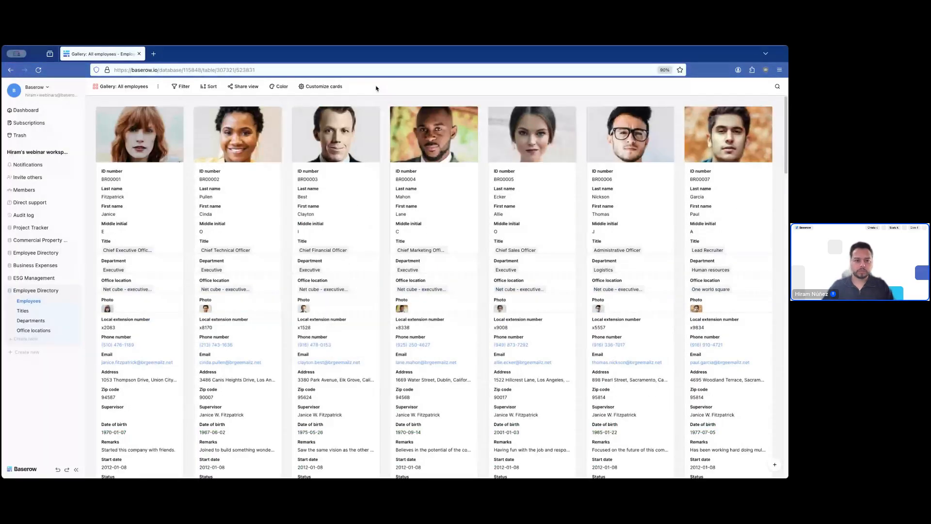
pyautogui.hotkey('ctrl', '+')
pyautogui.hotkey('ctrl', '+')
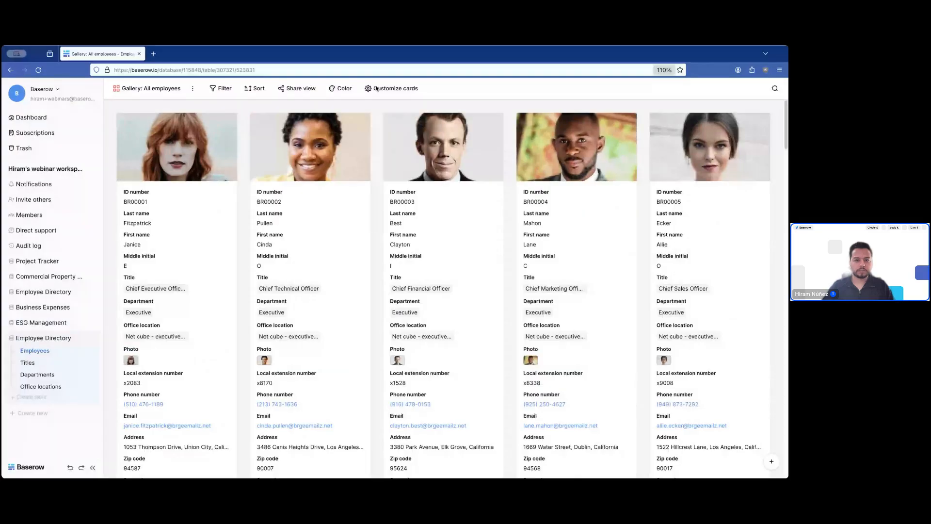
pyautogui.hotkey('ctrl', '+')
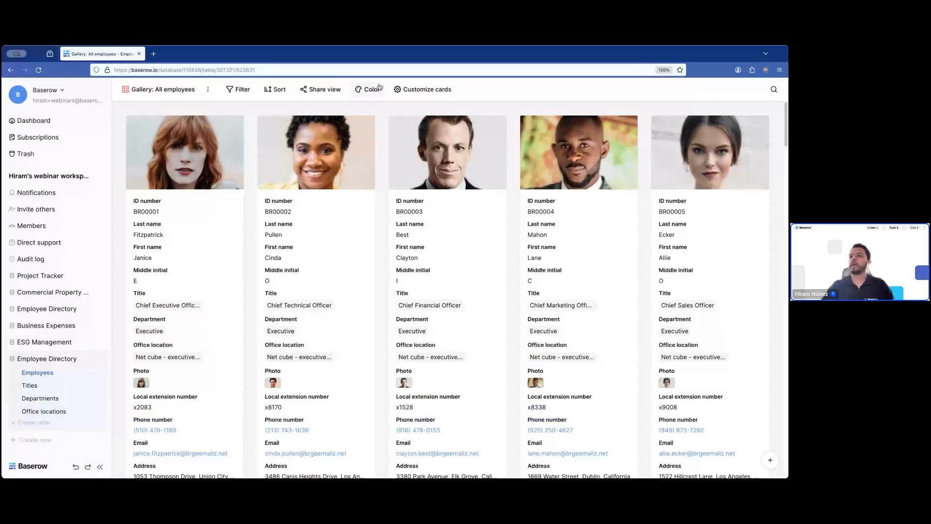
pyautogui.click(423, 90)
pyautogui.click(508, 94)
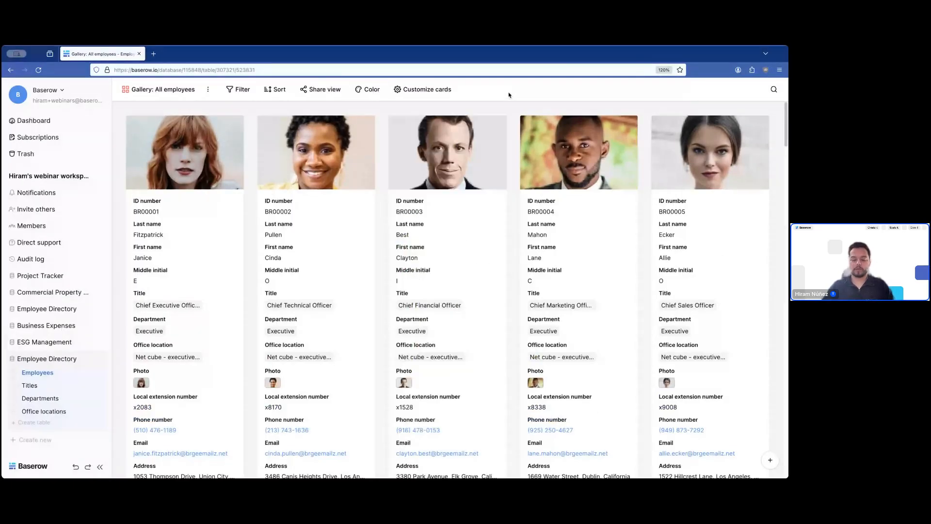
pyautogui.hotkey('ctrl', '-')
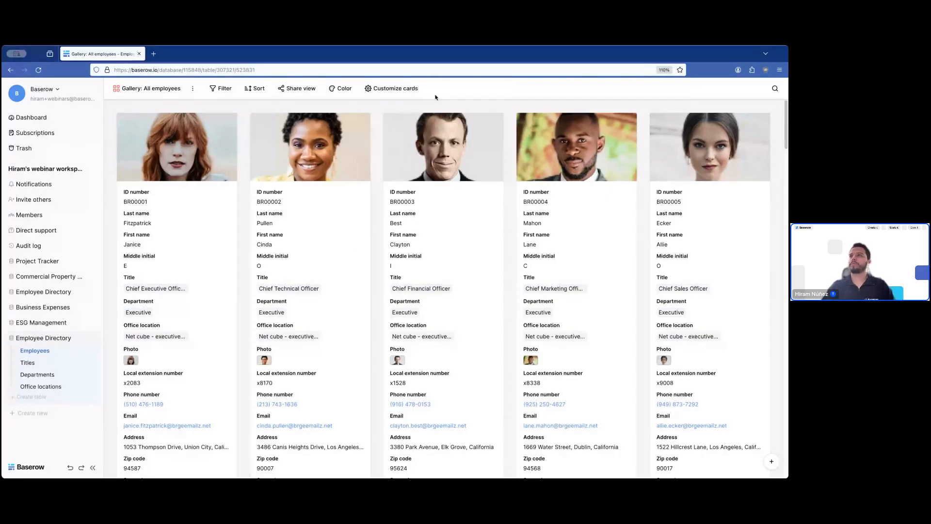
pyautogui.click(409, 89)
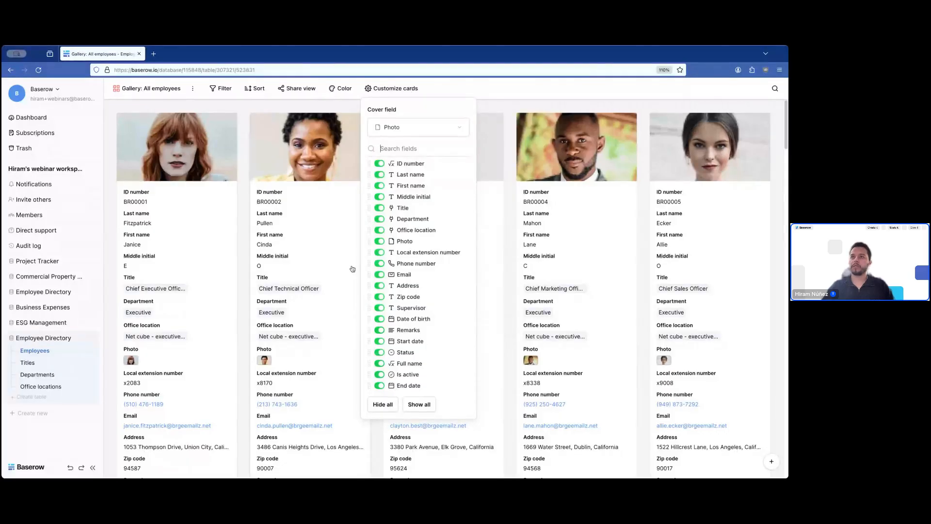
pyautogui.click(245, 203)
pyautogui.scroll(-3, 245, 203)
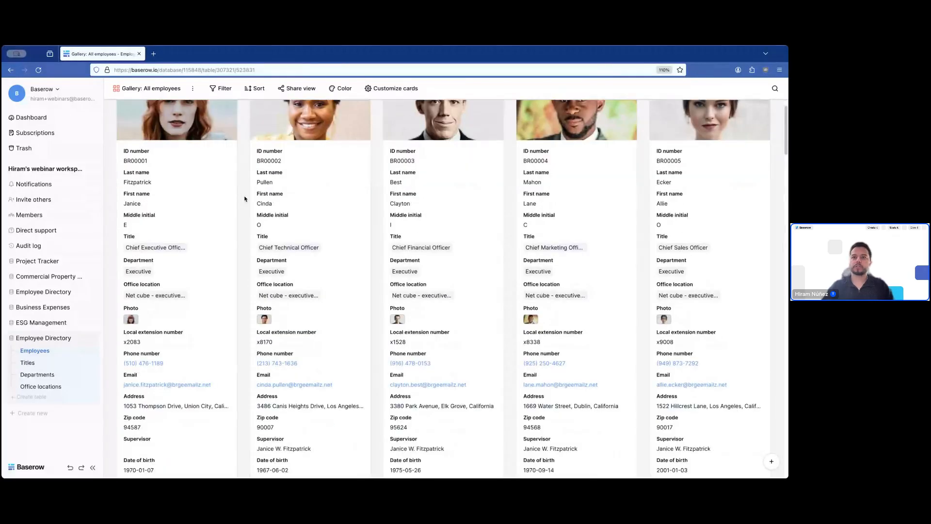
pyautogui.scroll(-5, 244, 197)
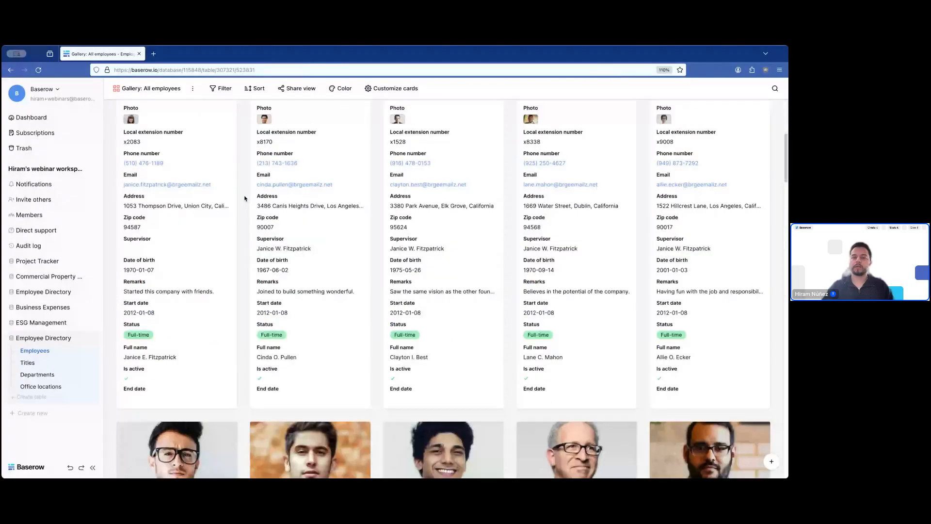
pyautogui.scroll(-1, 245, 198)
pyautogui.scroll(8, 228, 401)
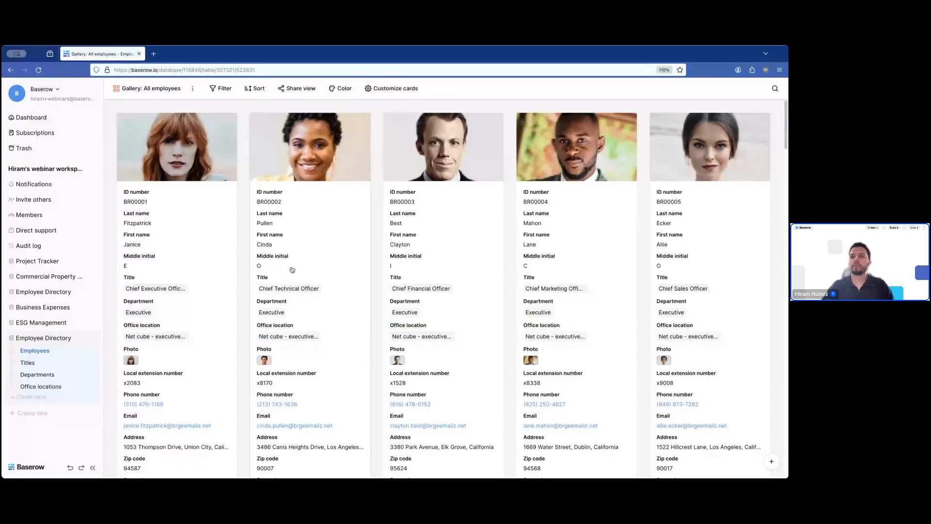
pyautogui.scroll(-2, 299, 383)
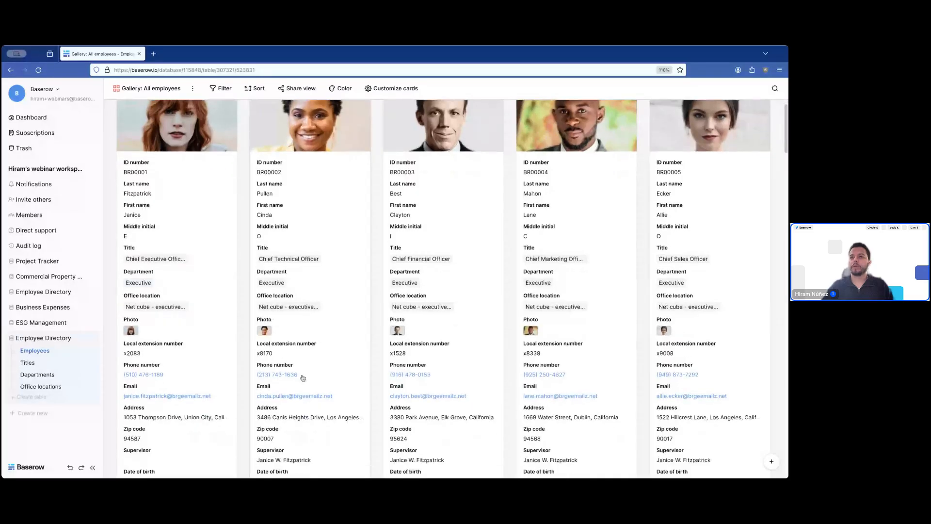
pyautogui.scroll(-2, 305, 373)
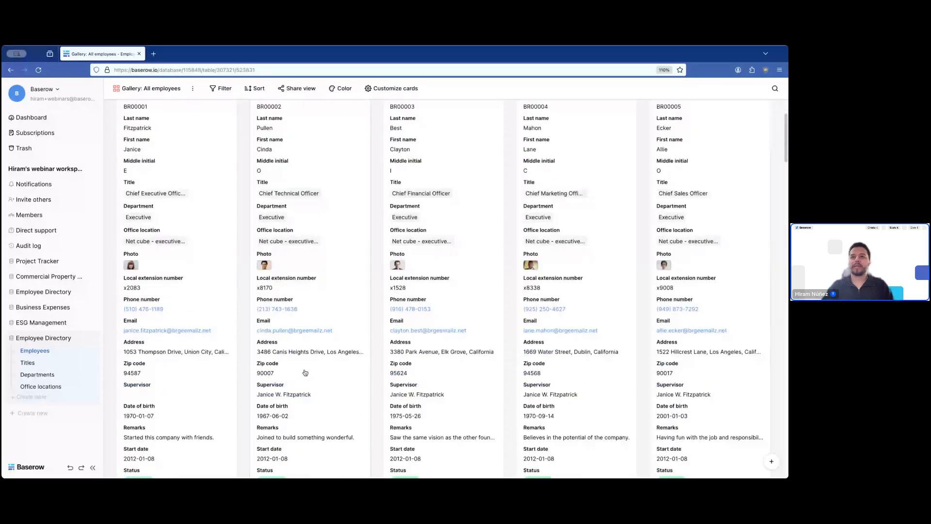
pyautogui.scroll(4, 390, 166)
# - Hide Date of birth, Address, Supervisor, Status, End date and other extra fields, keeping Phone number
pyautogui.click(394, 88)
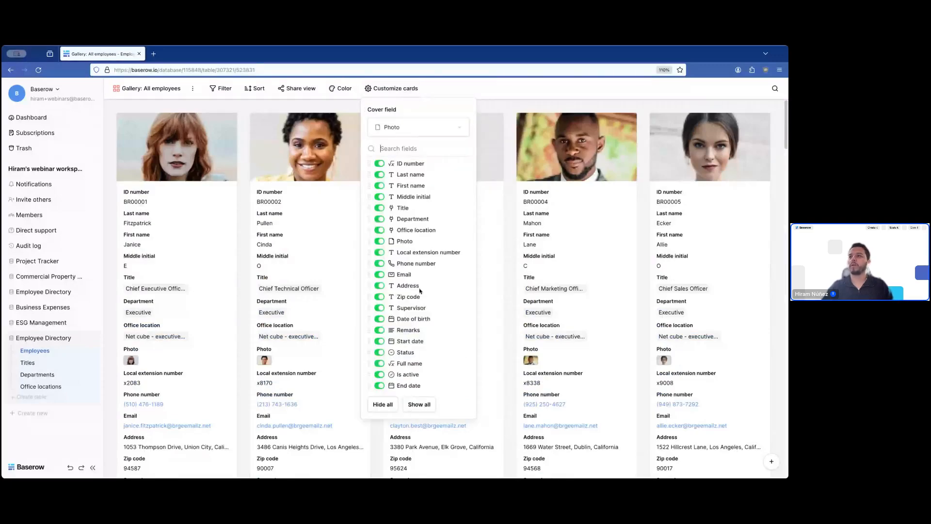
pyautogui.click(380, 319)
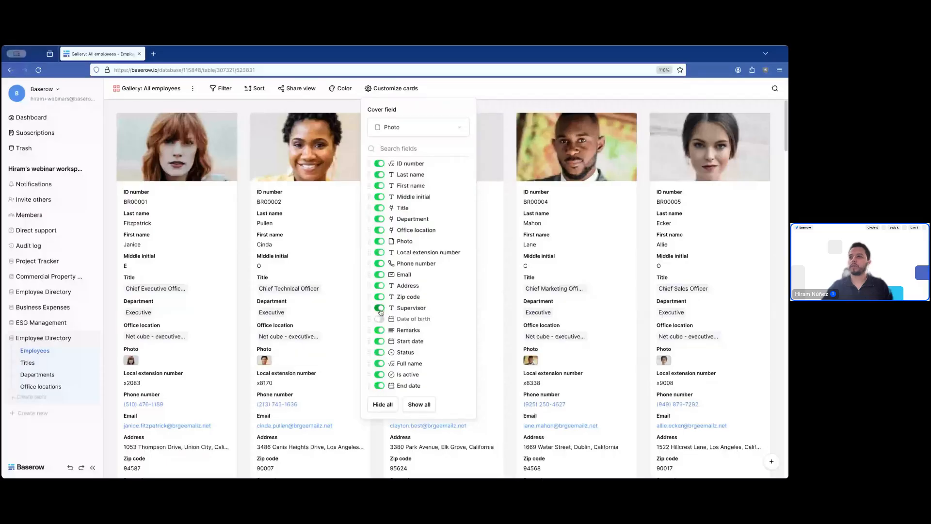
pyautogui.click(380, 307)
pyautogui.click(379, 297)
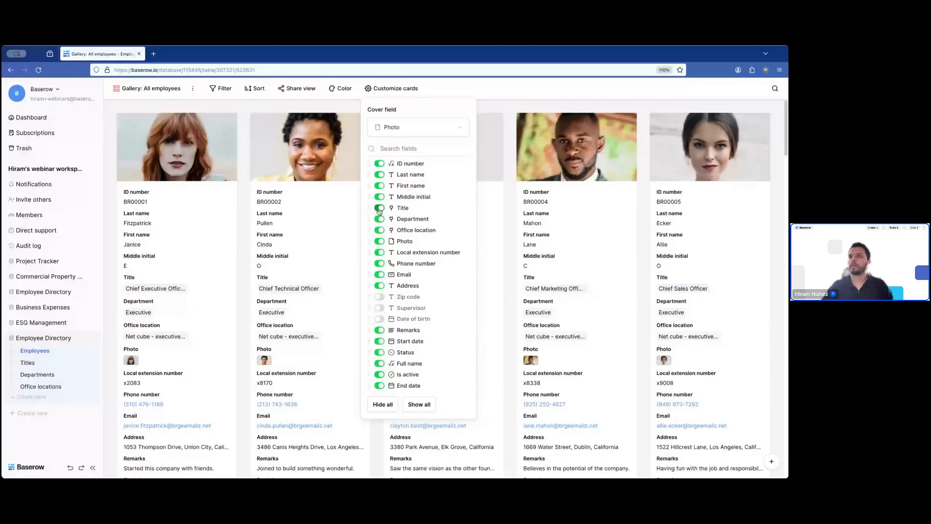
pyautogui.click(380, 197)
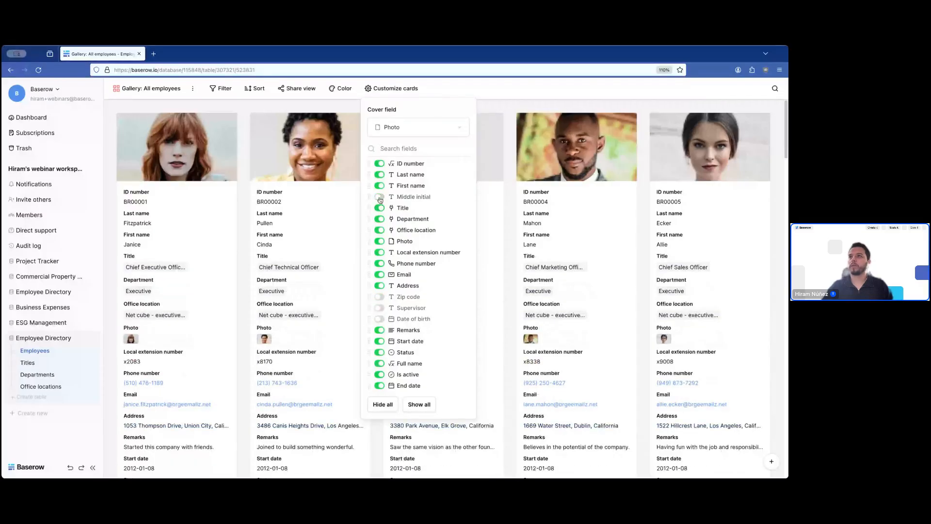
pyautogui.click(379, 230)
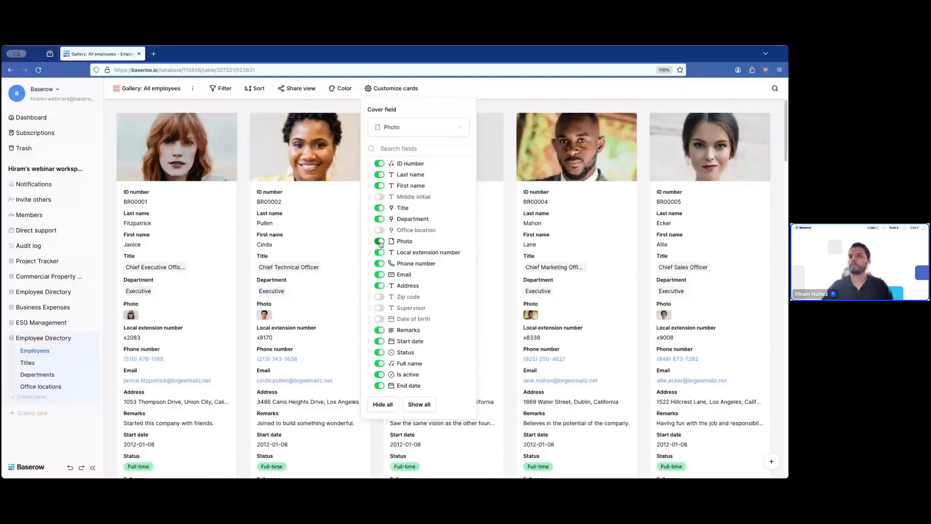
pyautogui.click(379, 263)
pyautogui.click(380, 253)
pyautogui.click(379, 330)
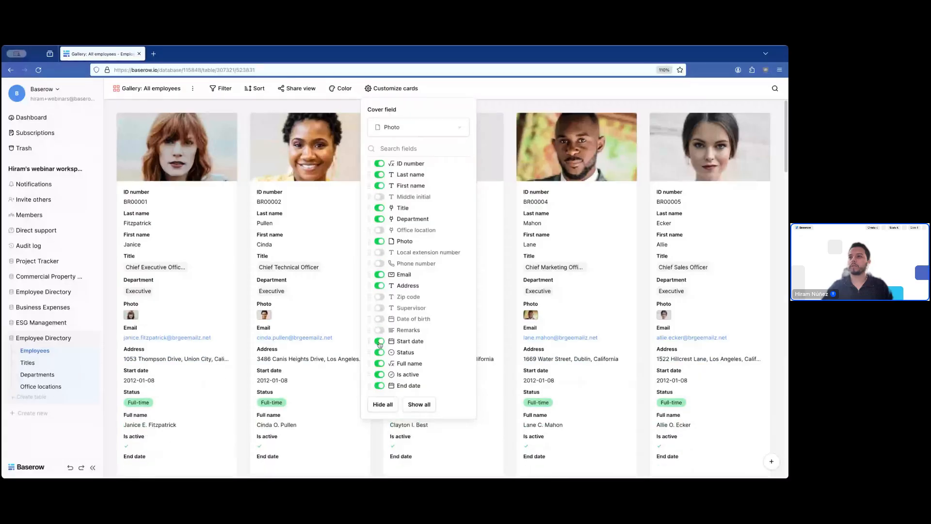
pyautogui.click(380, 341)
pyautogui.click(379, 353)
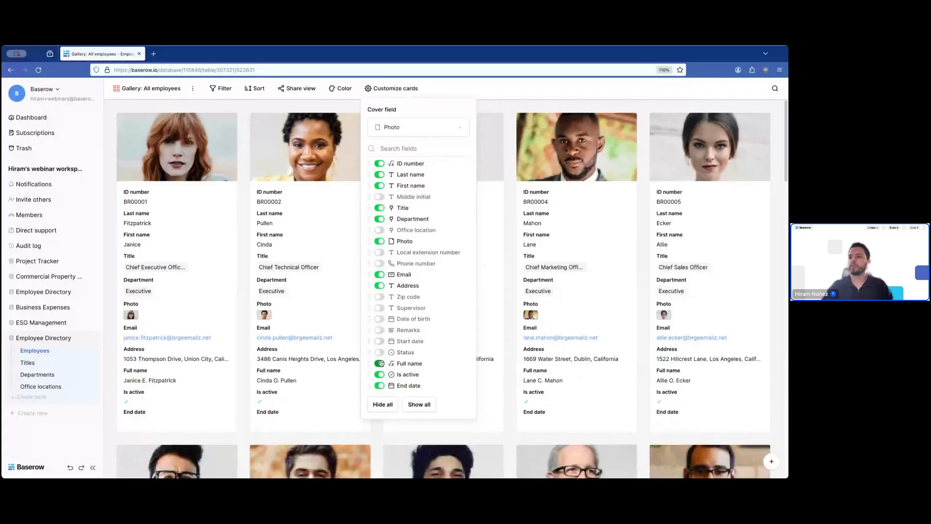
pyautogui.click(380, 364)
pyautogui.click(379, 374)
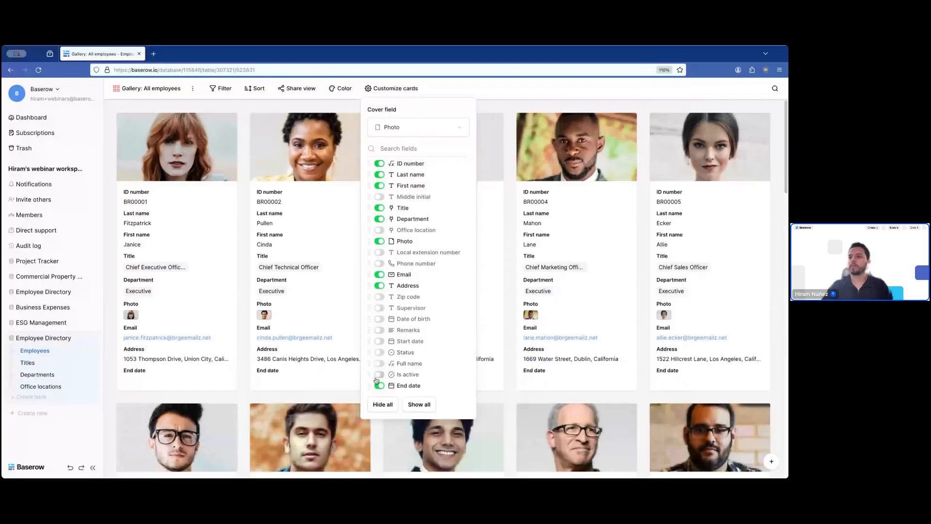
pyautogui.click(379, 386)
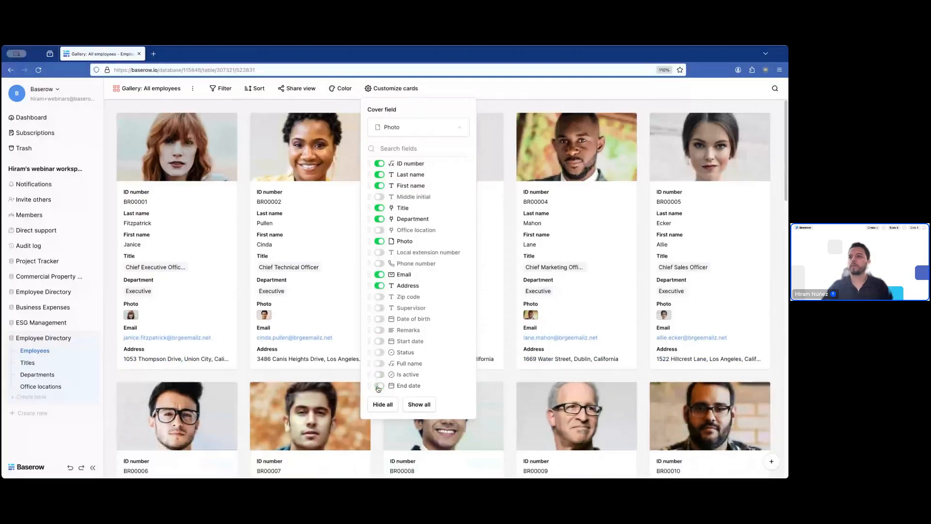
pyautogui.click(380, 285)
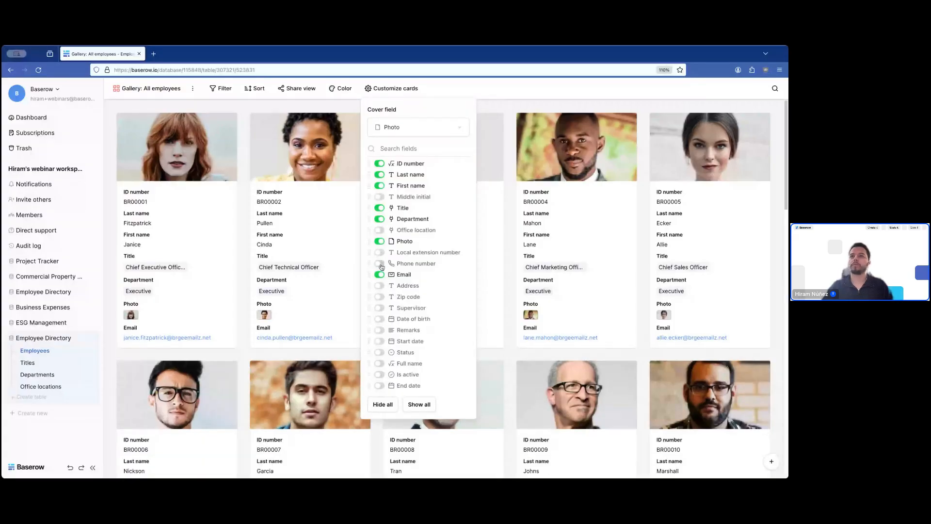
pyautogui.click(380, 264)
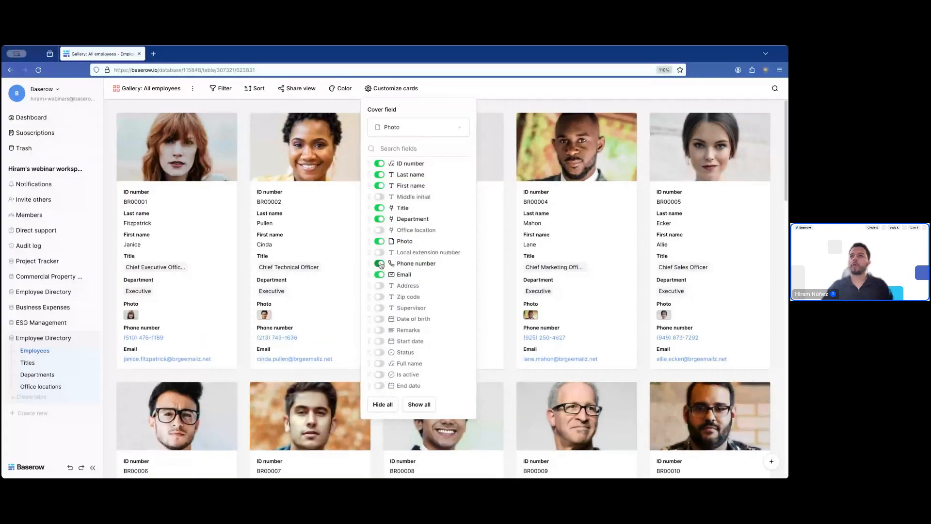
pyautogui.click(245, 304)
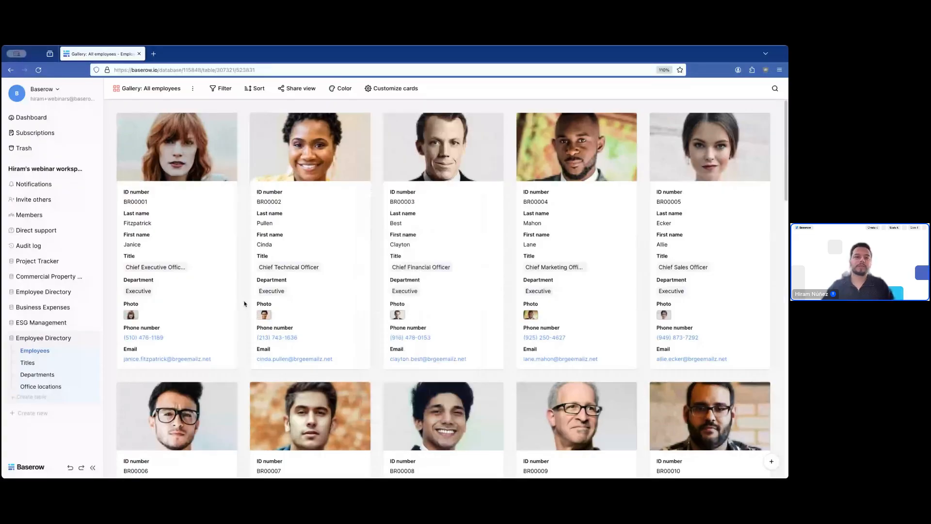
# - Also hide the Photo and Department fields from the gallery cards
pyautogui.click(391, 89)
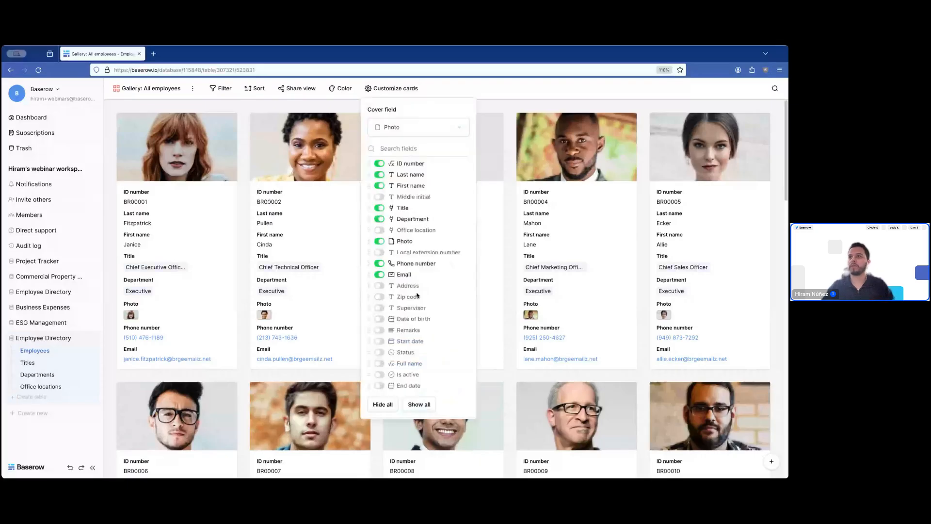
pyautogui.click(379, 241)
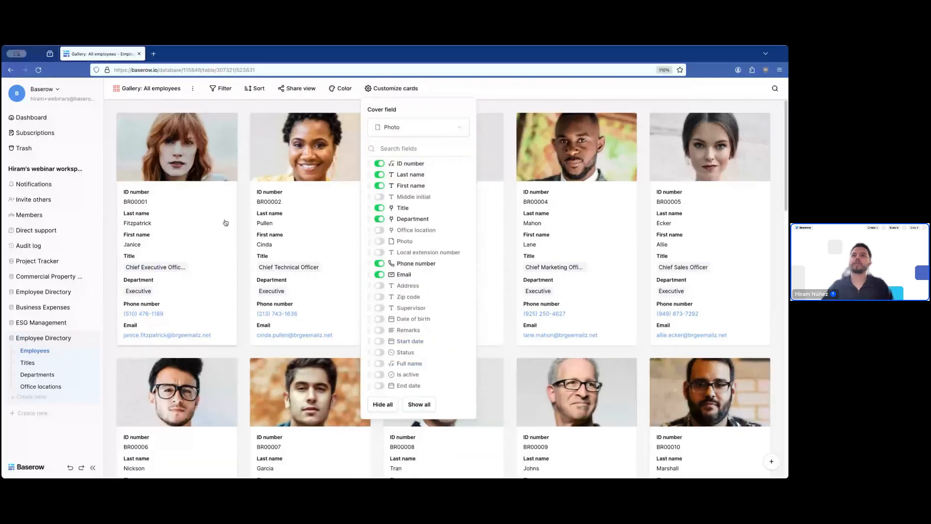
pyautogui.click(244, 216)
pyautogui.click(402, 91)
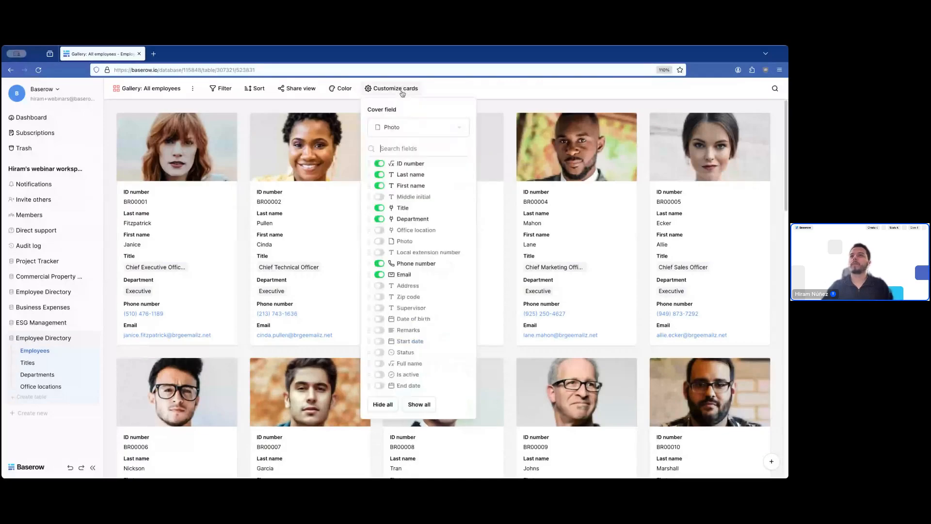
pyautogui.click(379, 219)
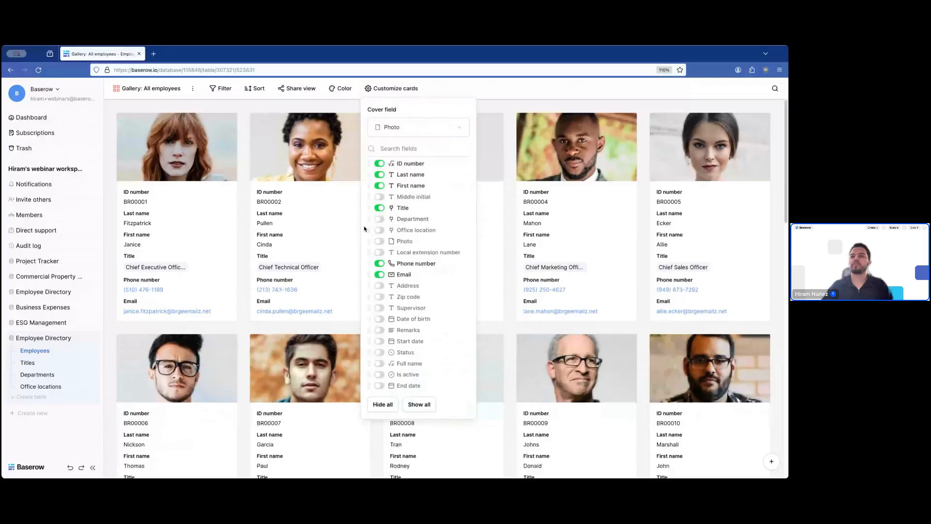
pyautogui.click(358, 232)
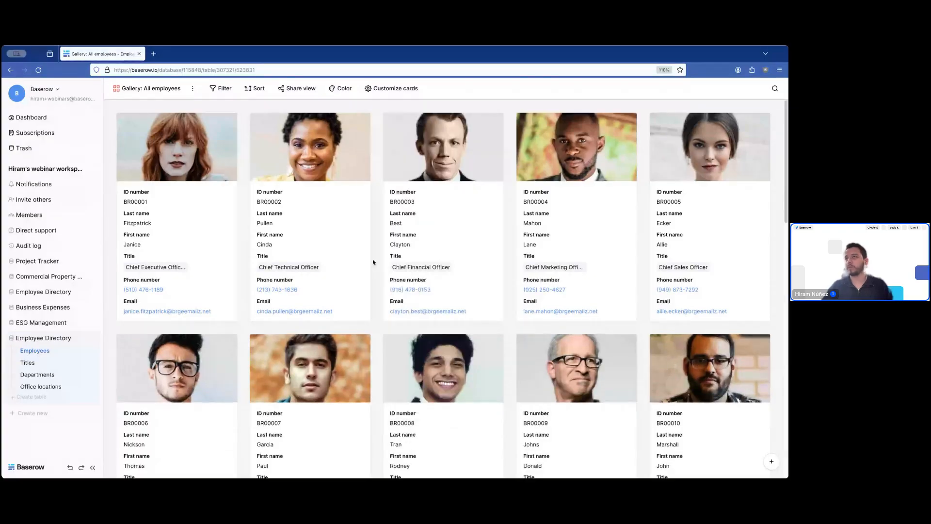
pyautogui.scroll(-6, 374, 252)
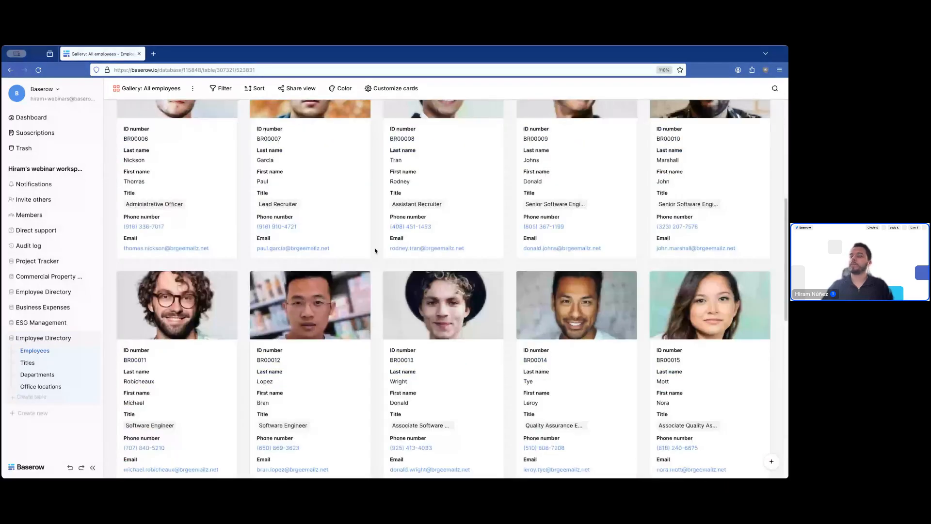
pyautogui.scroll(-7, 375, 251)
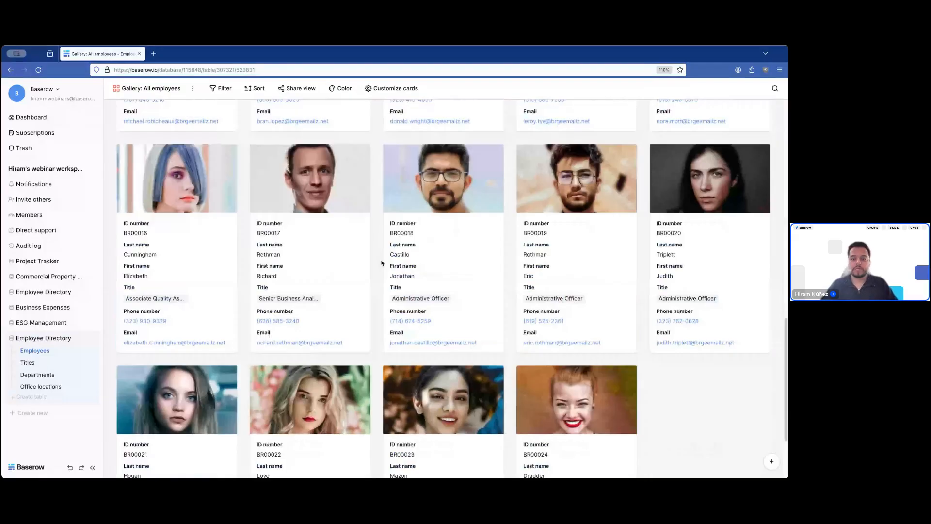
pyautogui.scroll(14, 381, 263)
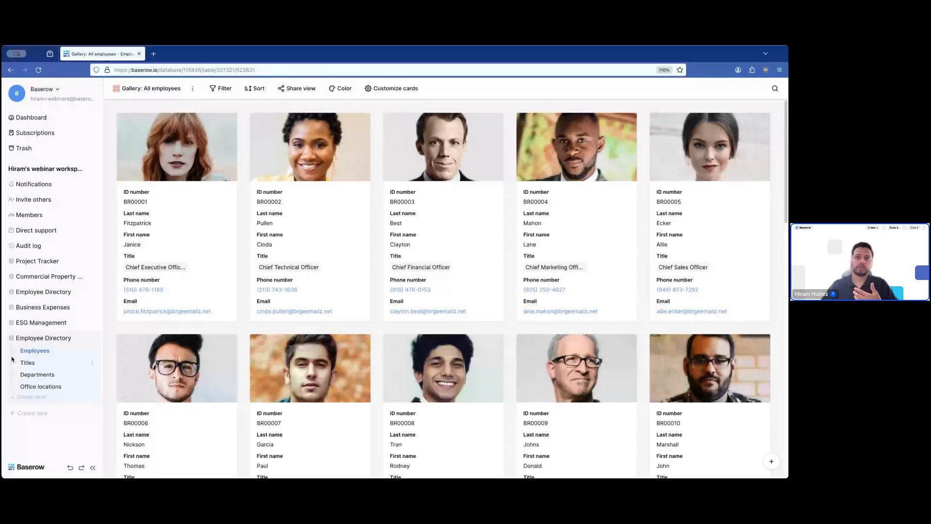
pyautogui.click(40, 387)
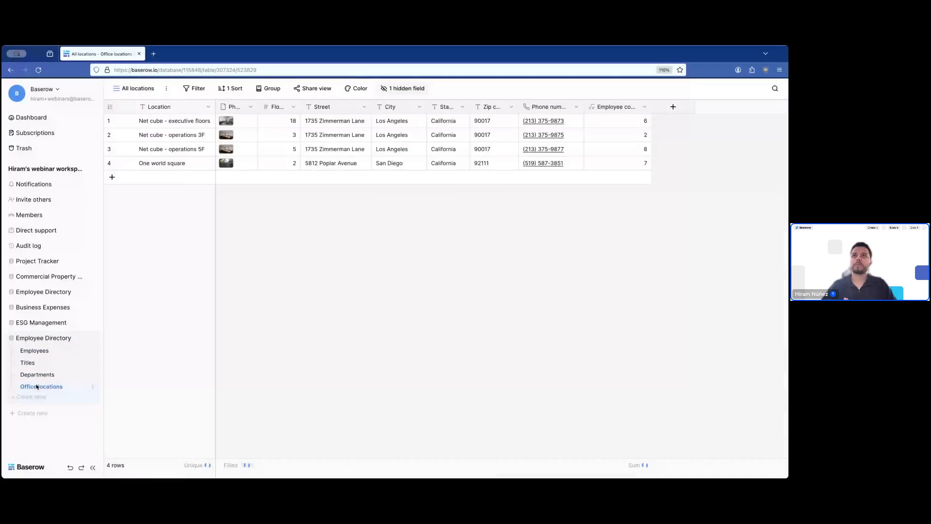
pyautogui.click(144, 90)
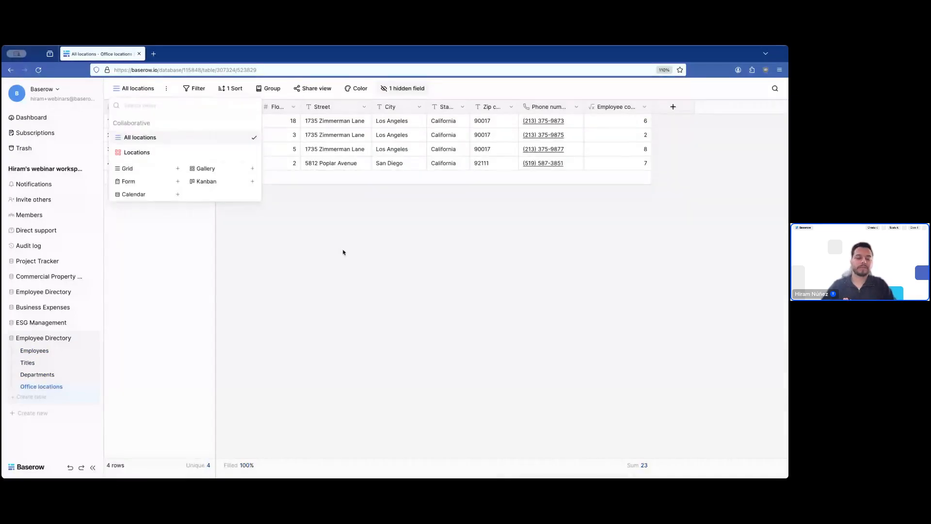
pyautogui.click(137, 152)
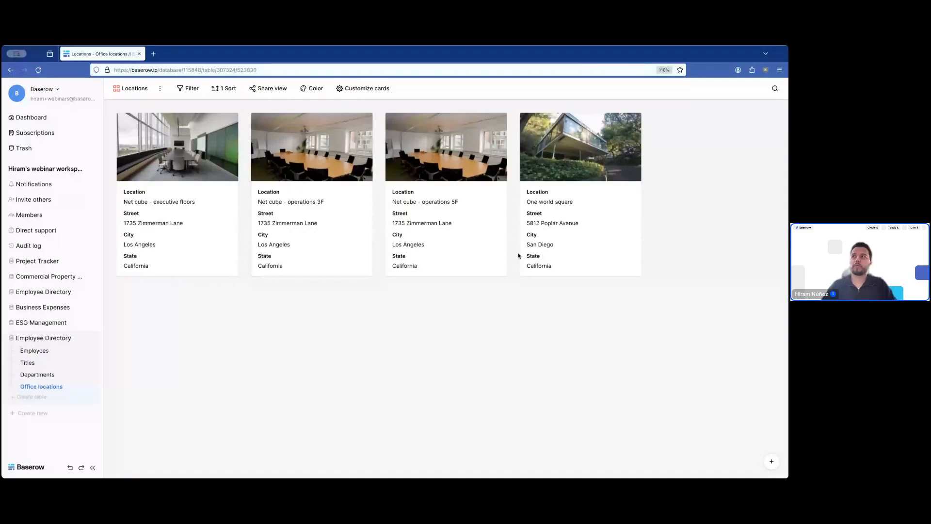
pyautogui.click(135, 90)
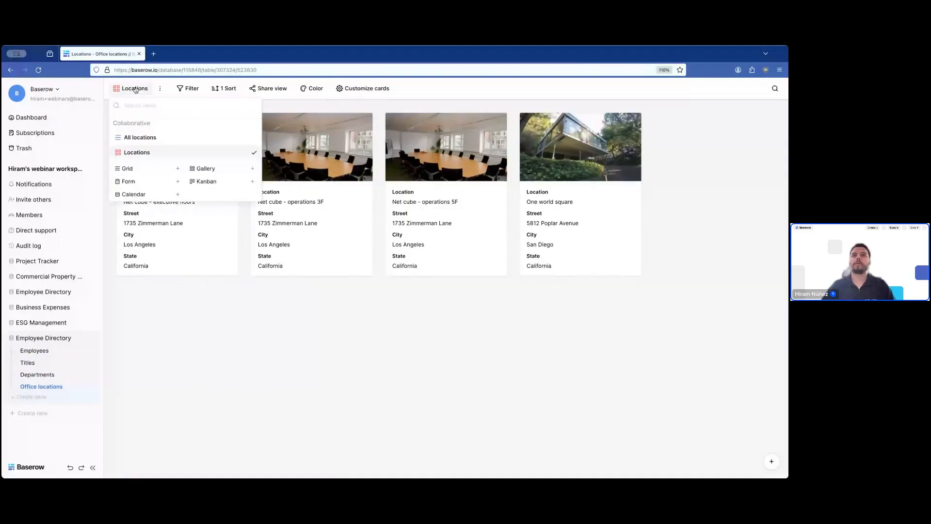
pyautogui.click(272, 354)
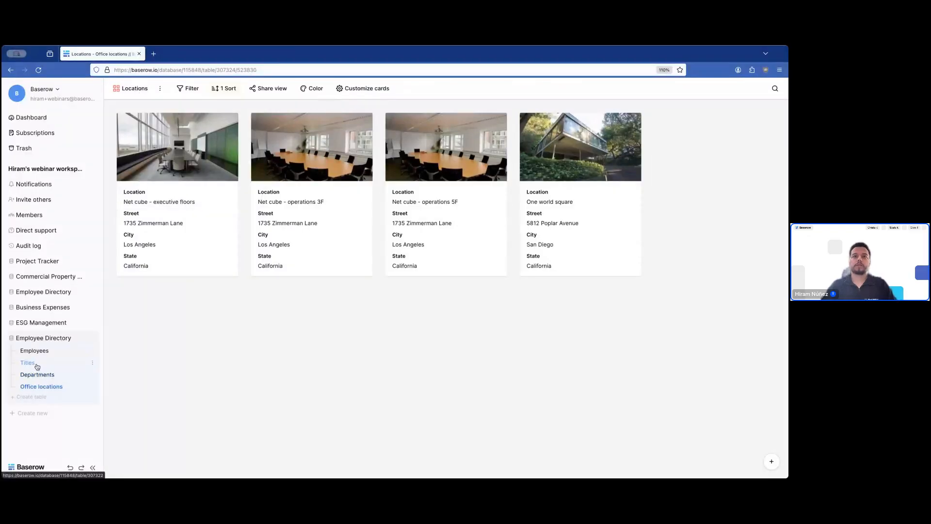
pyautogui.click(36, 375)
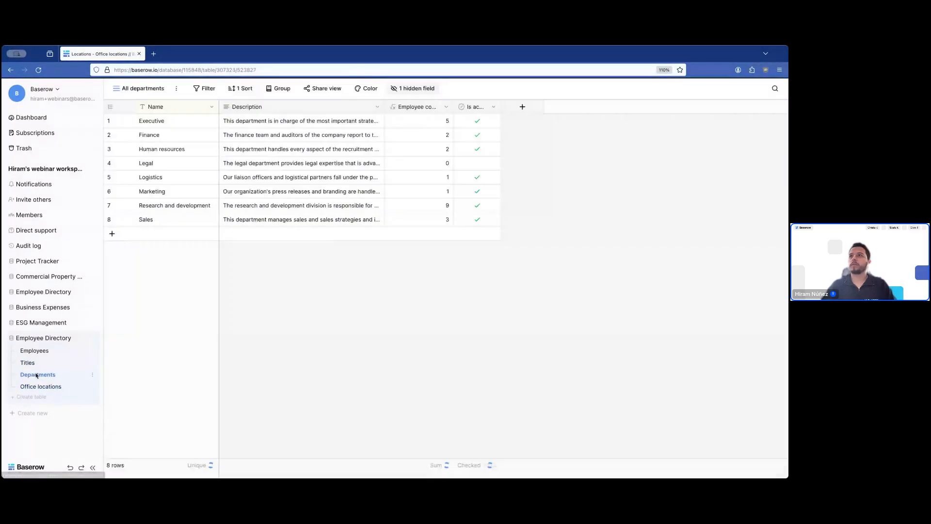
pyautogui.click(43, 351)
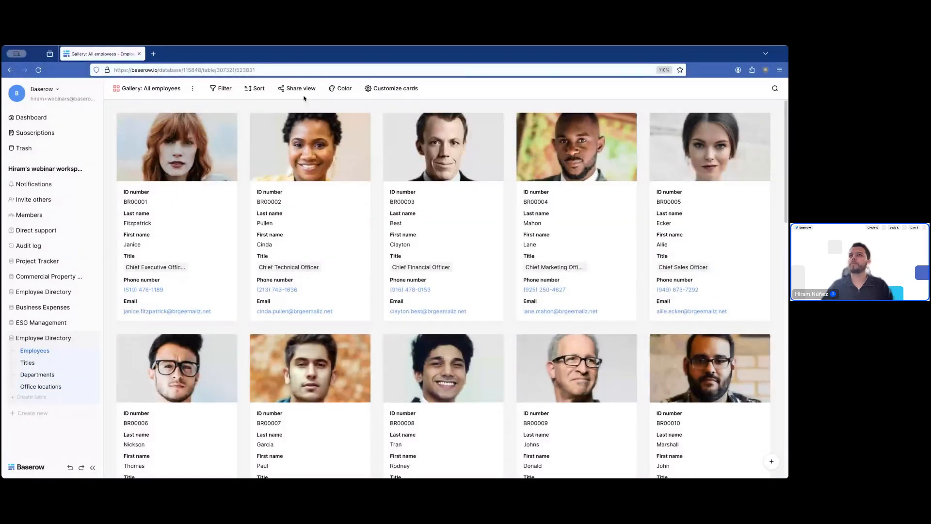
# - Switch to the All employees grid and widen the Status column so its heading fits
pyautogui.click(180, 92)
pyautogui.click(140, 139)
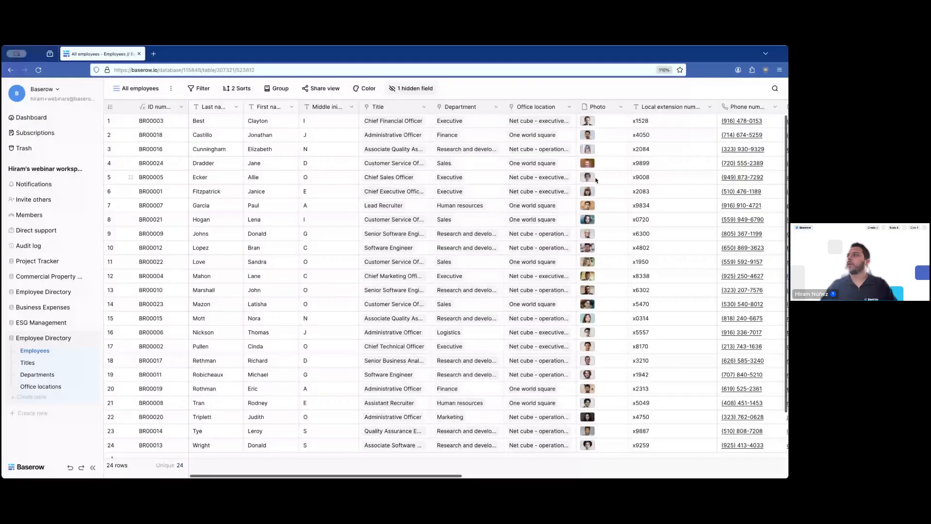
pyautogui.hscroll(15, 596, 179)
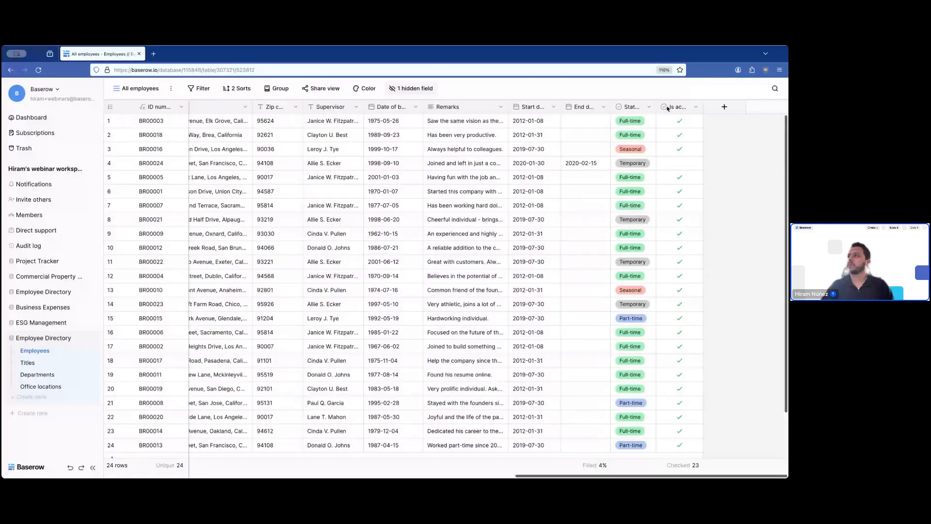
pyautogui.moveTo(657, 107); pyautogui.dragTo(673, 111)
pyautogui.click(638, 118)
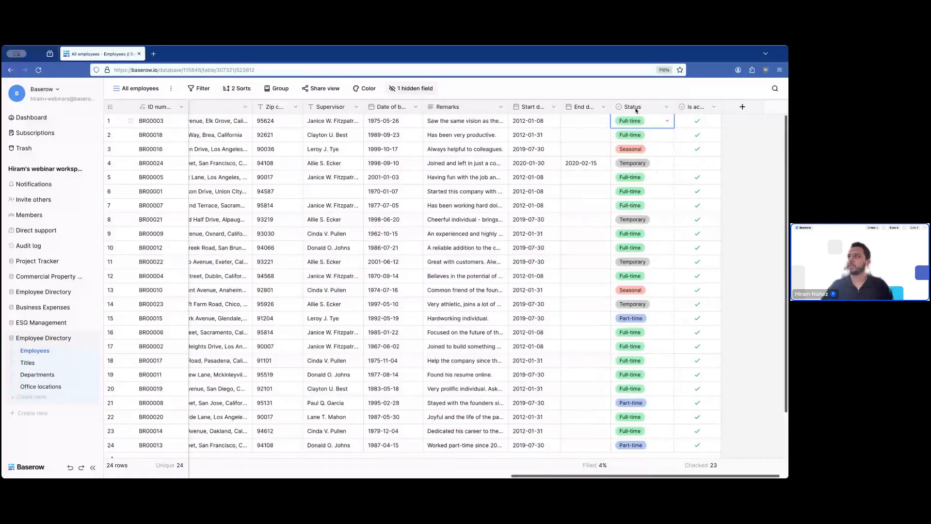
pyautogui.click(667, 121)
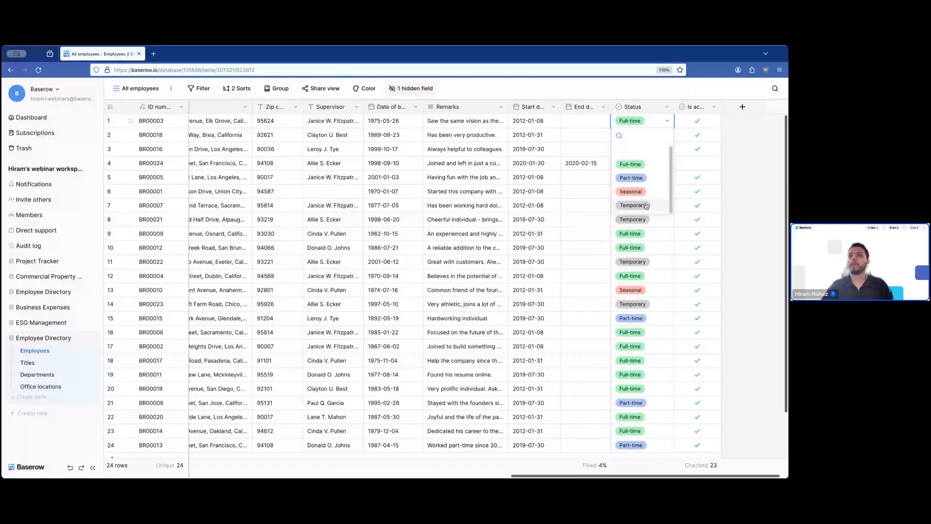
pyautogui.click(194, 145)
pyautogui.hscroll(-2, 286, 162)
pyautogui.hscroll(2, 540, 157)
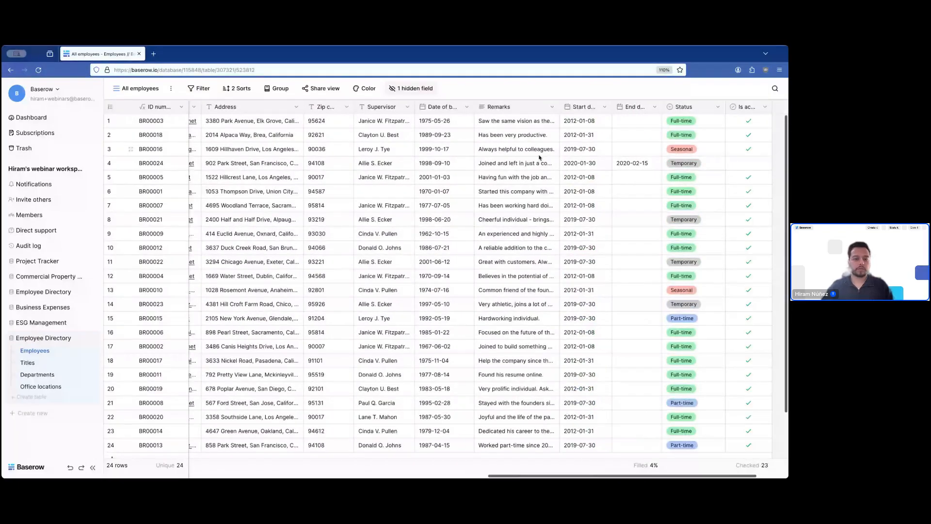
pyautogui.hscroll(-10, 539, 157)
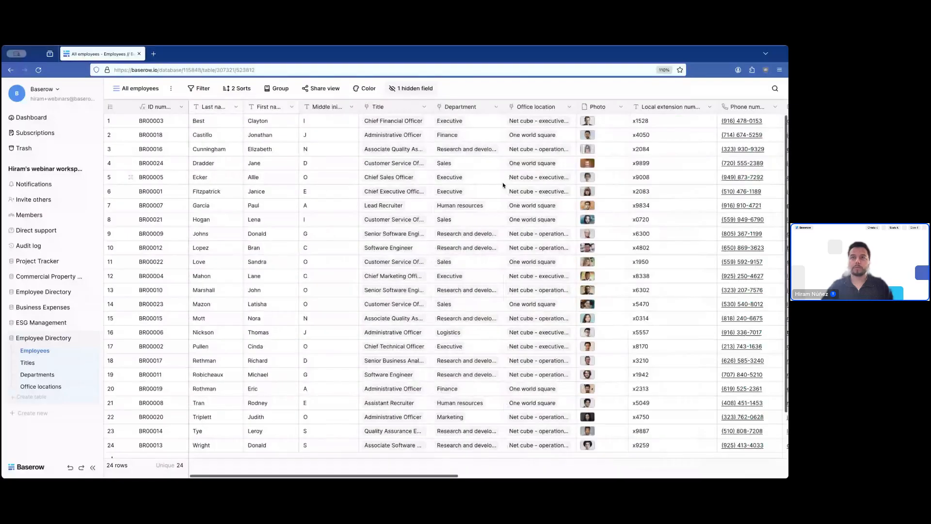
# - Create a Kanban view with its default name, stacked by Status
pyautogui.click(137, 88)
pyautogui.click(221, 286)
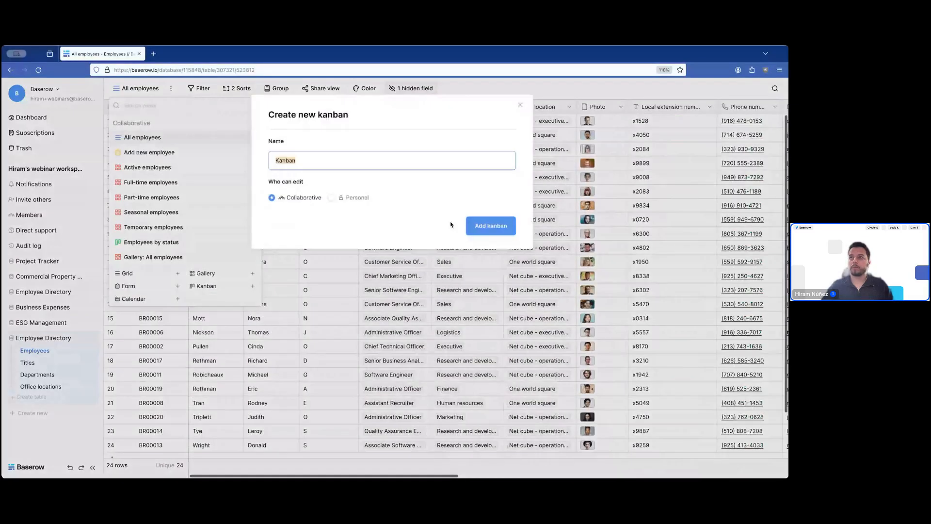
pyautogui.click(472, 228)
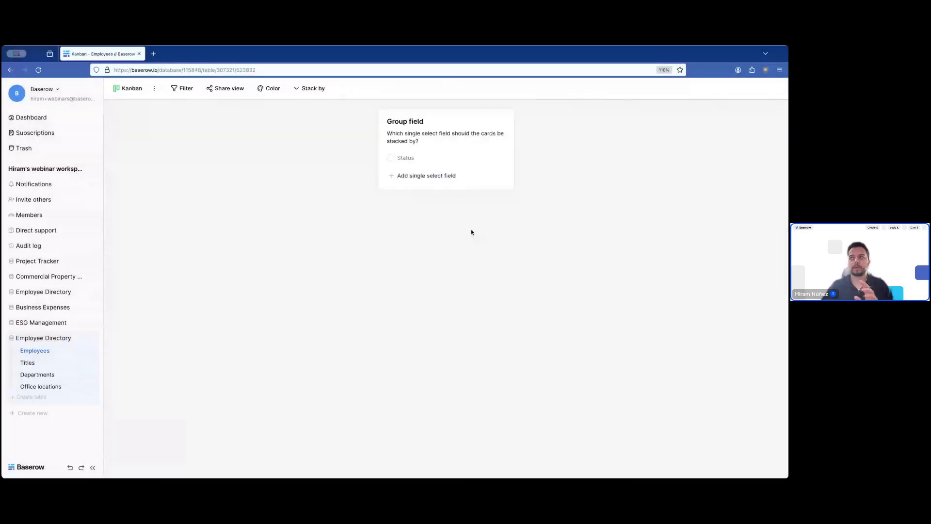
pyautogui.click(391, 158)
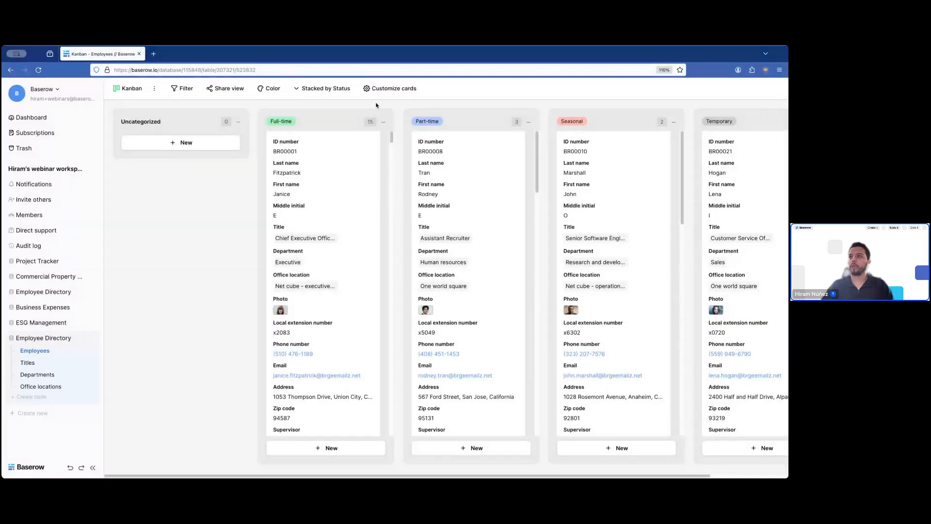
# - Hide every Kanban card field except ID number, First name, Department and Local extension number
pyautogui.click(386, 89)
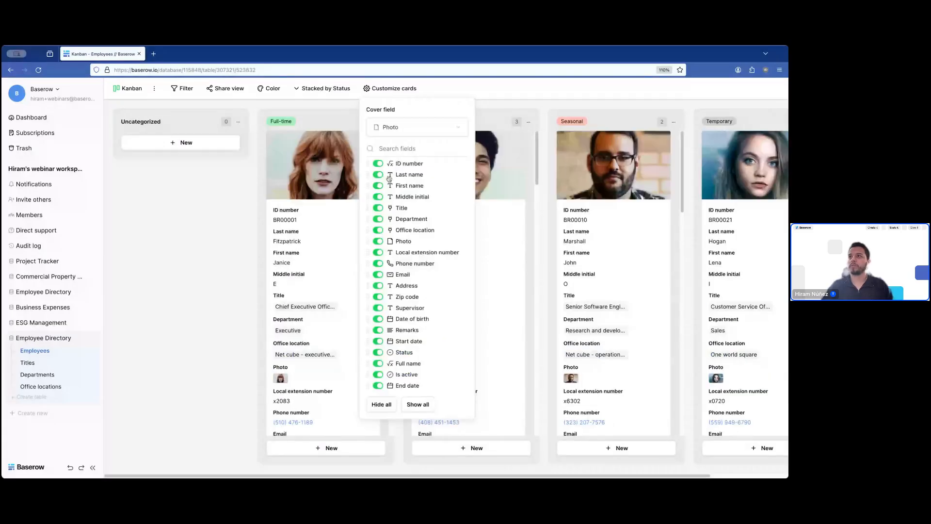
pyautogui.click(386, 175)
pyautogui.click(380, 197)
pyautogui.click(378, 208)
pyautogui.click(378, 230)
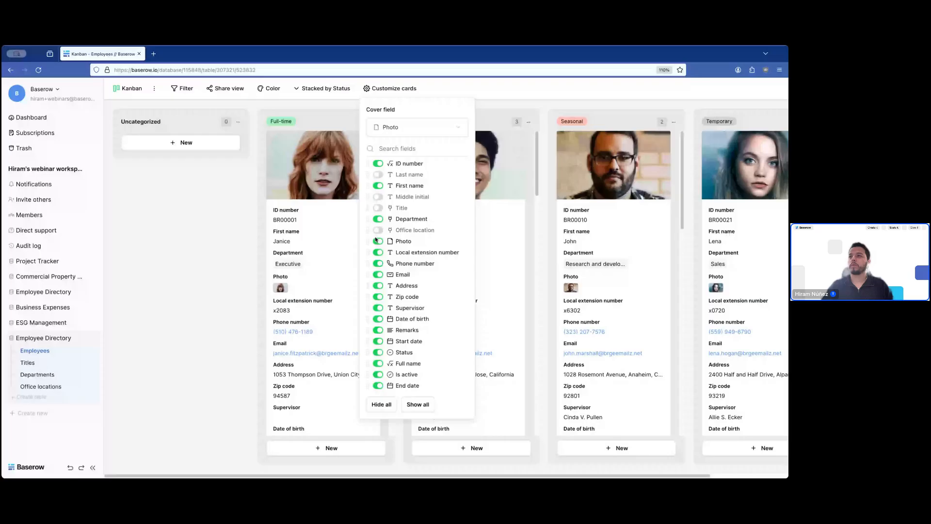
pyautogui.click(378, 241)
pyautogui.click(378, 274)
pyautogui.click(377, 285)
pyautogui.click(378, 297)
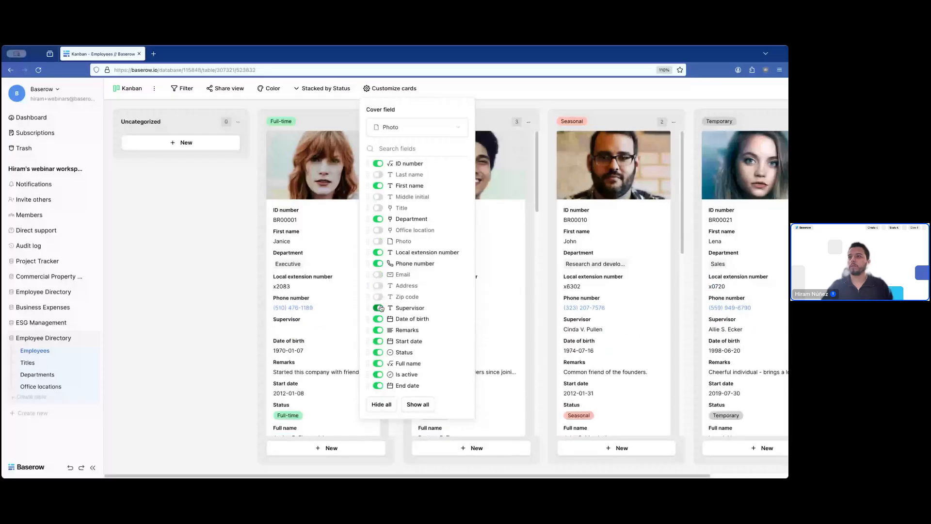
pyautogui.click(378, 308)
pyautogui.click(378, 319)
pyautogui.click(378, 331)
pyautogui.click(377, 341)
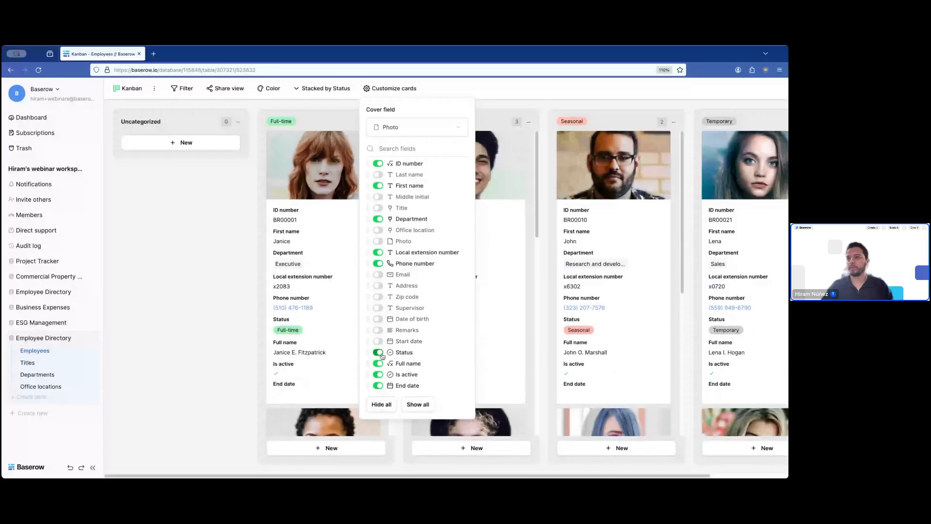
pyautogui.click(378, 352)
pyautogui.click(378, 363)
pyautogui.click(378, 375)
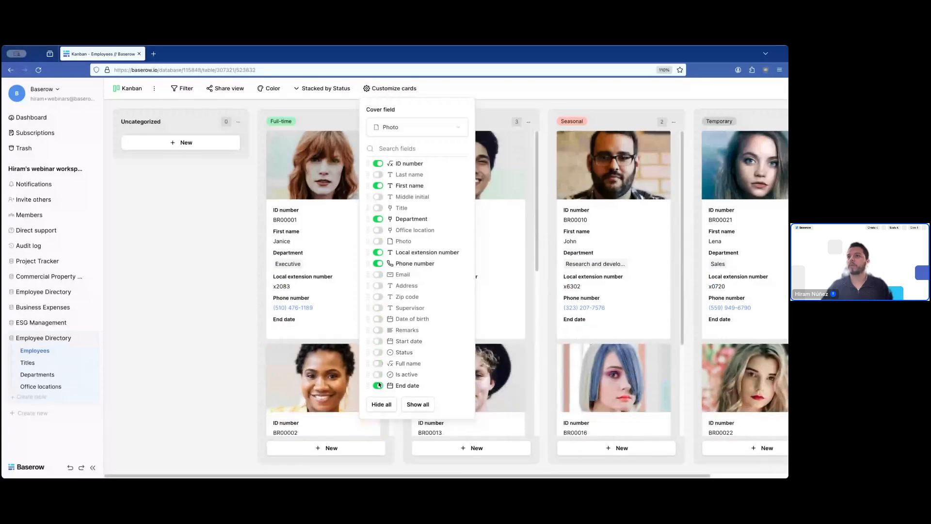
pyautogui.click(378, 385)
pyautogui.click(378, 263)
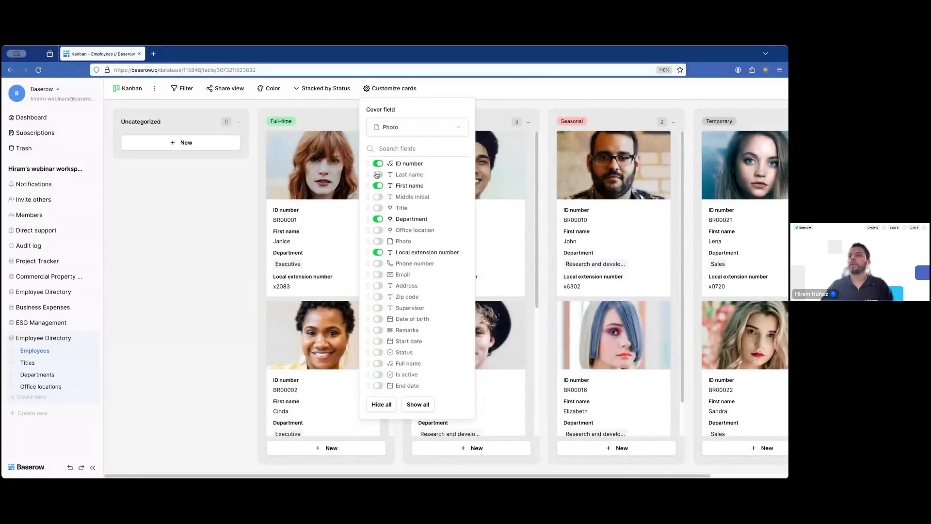
pyautogui.click(217, 267)
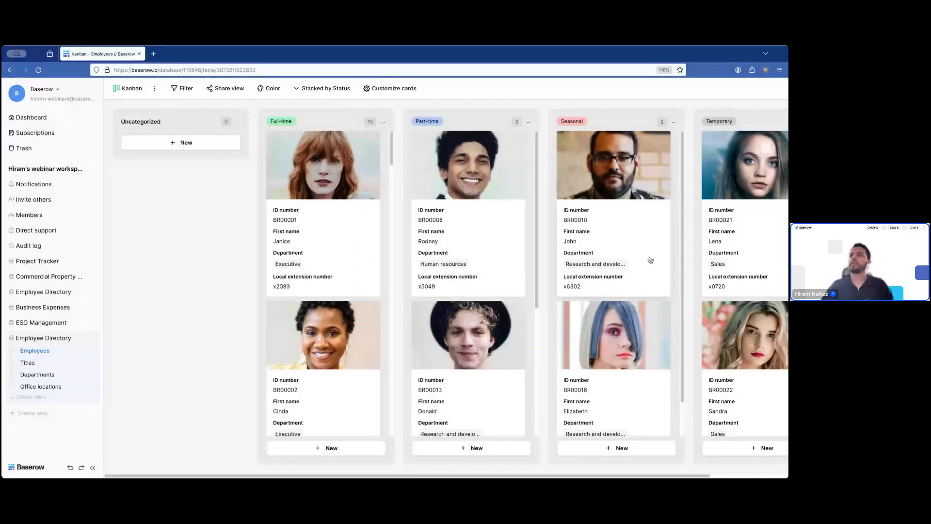
# - Drag the BR00008 and BR00015 cards from Part-time into the Full-time column
pyautogui.hscroll(3, 154, 293)
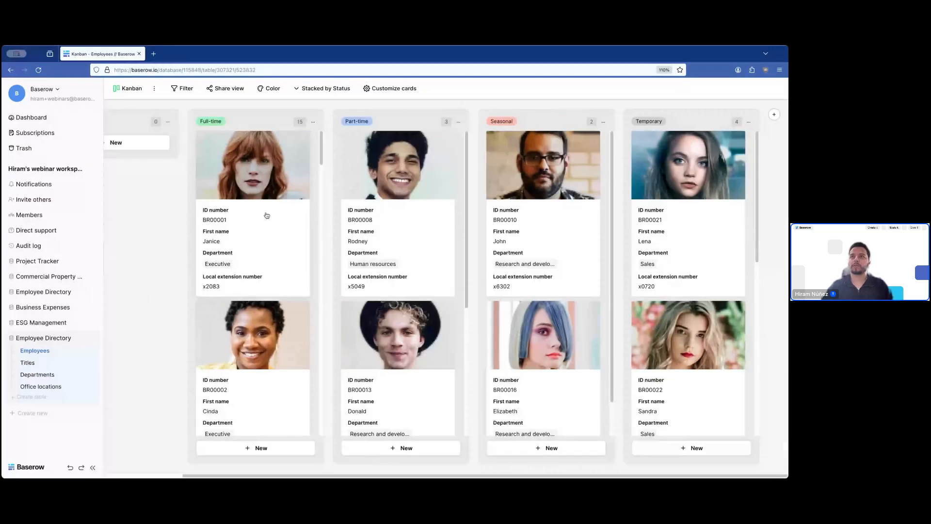
pyautogui.scroll(-15, 266, 215)
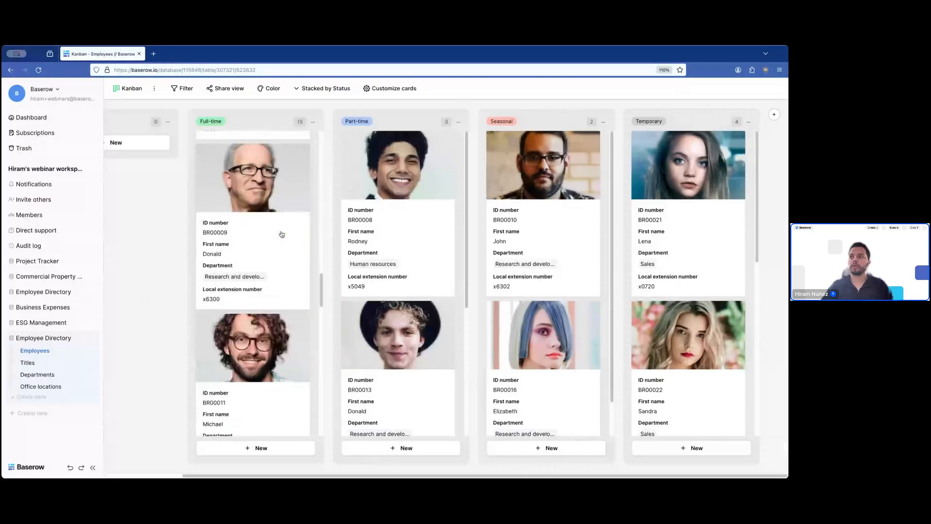
pyautogui.scroll(-5, 281, 234)
pyautogui.scroll(-4, 437, 259)
pyautogui.scroll(-1, 539, 264)
pyautogui.scroll(1, 538, 264)
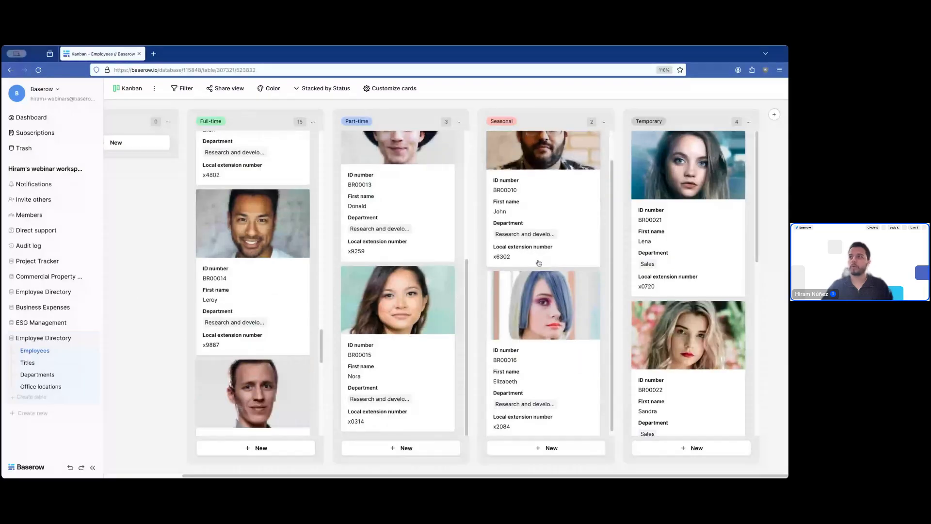
pyautogui.scroll(1, 397, 270)
pyautogui.scroll(9, 261, 278)
pyautogui.scroll(5, 263, 277)
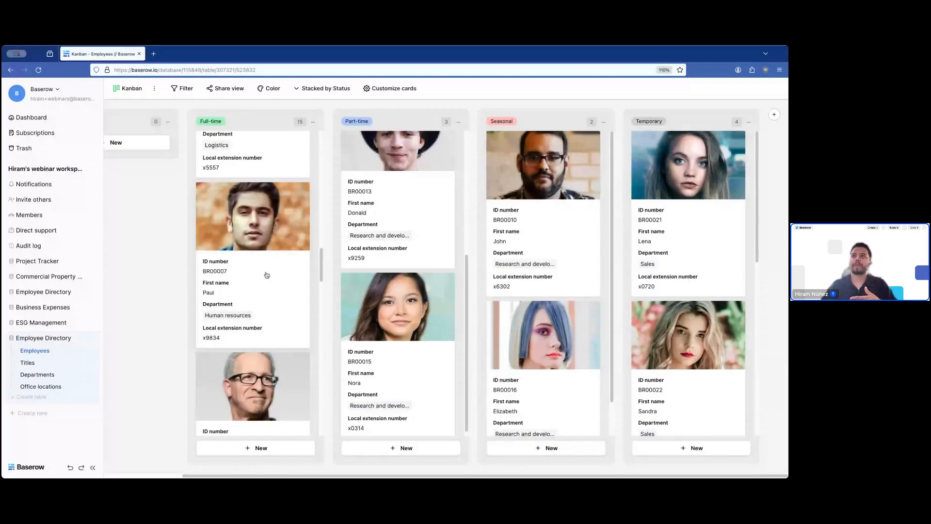
pyautogui.scroll(5, 267, 275)
pyautogui.scroll(2, 275, 283)
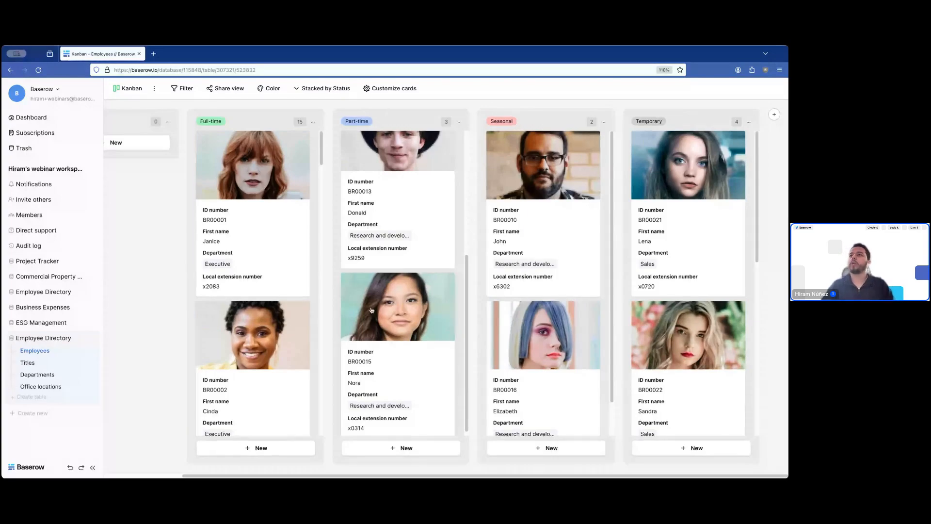
pyautogui.scroll(4, 398, 165)
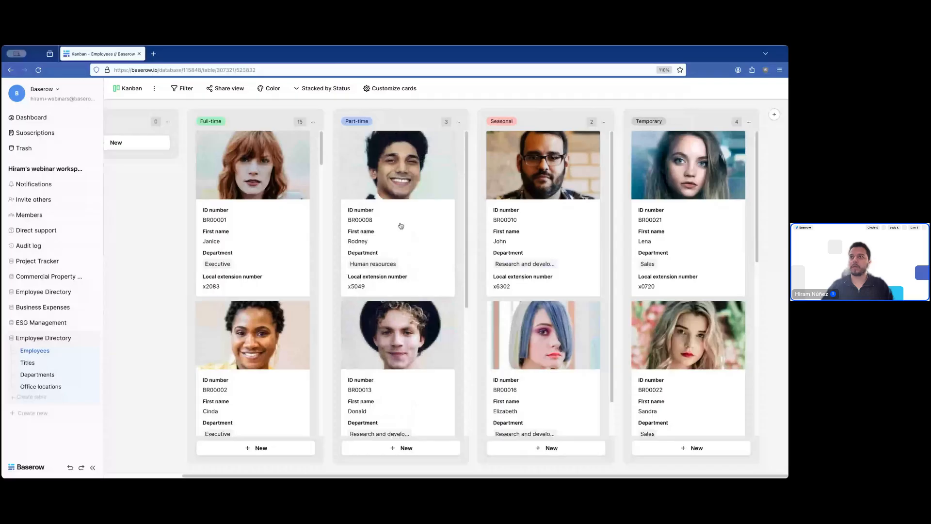
pyautogui.moveTo(400, 225); pyautogui.dragTo(245, 213)
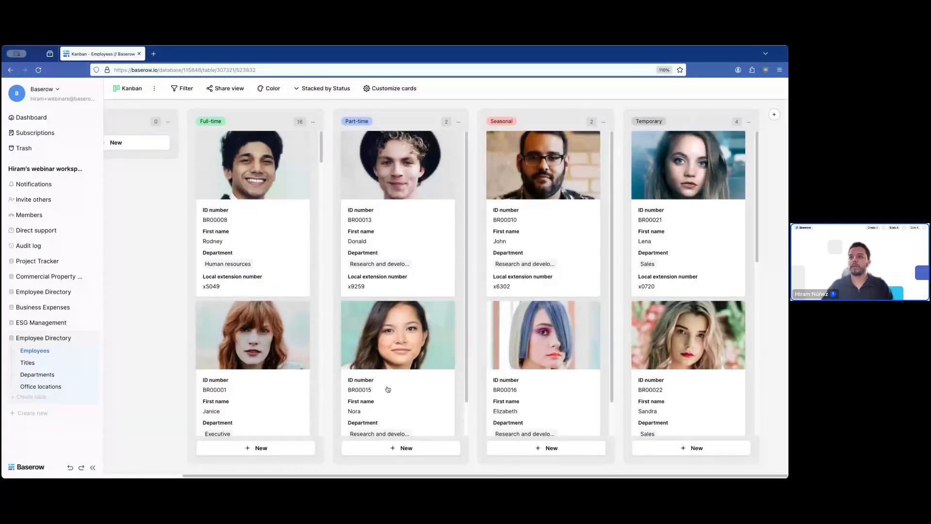
pyautogui.moveTo(388, 389); pyautogui.dragTo(256, 323)
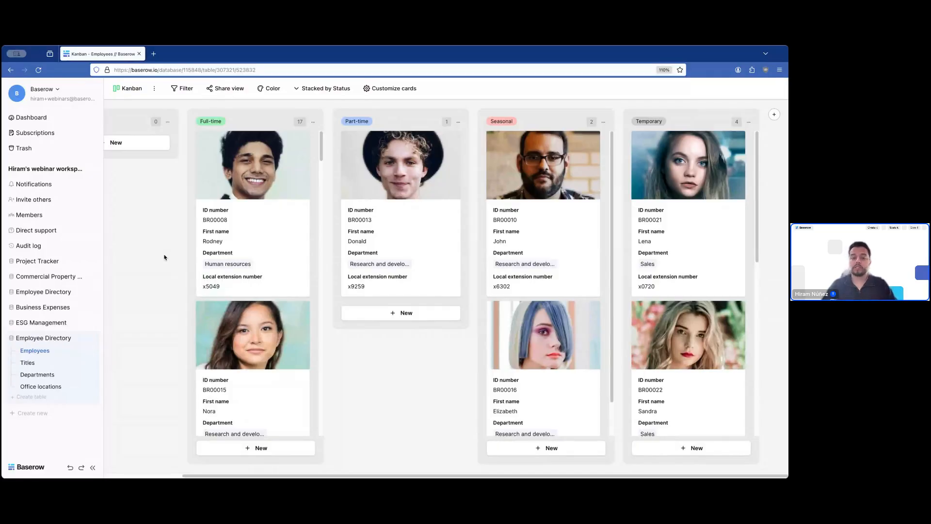
# - Go through the All employees grid, then open the Gallery: All employees view
pyautogui.click(127, 89)
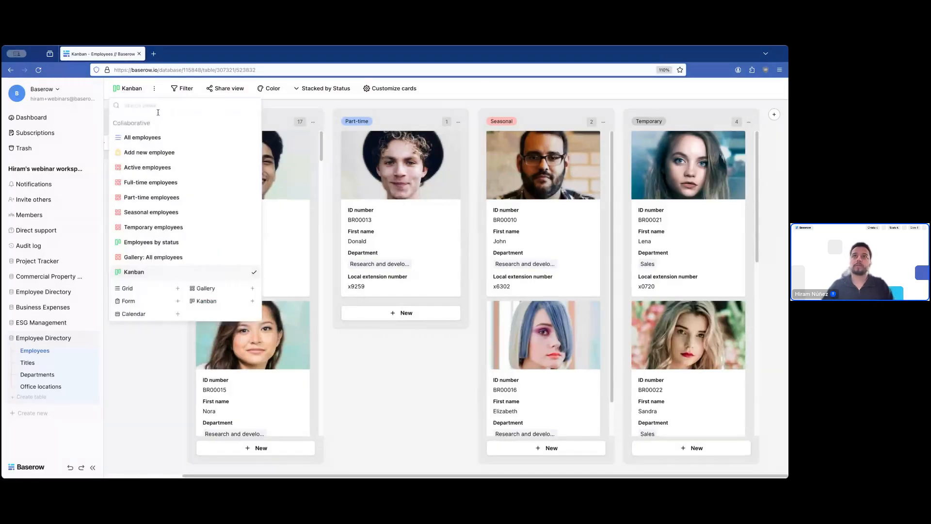
pyautogui.click(160, 136)
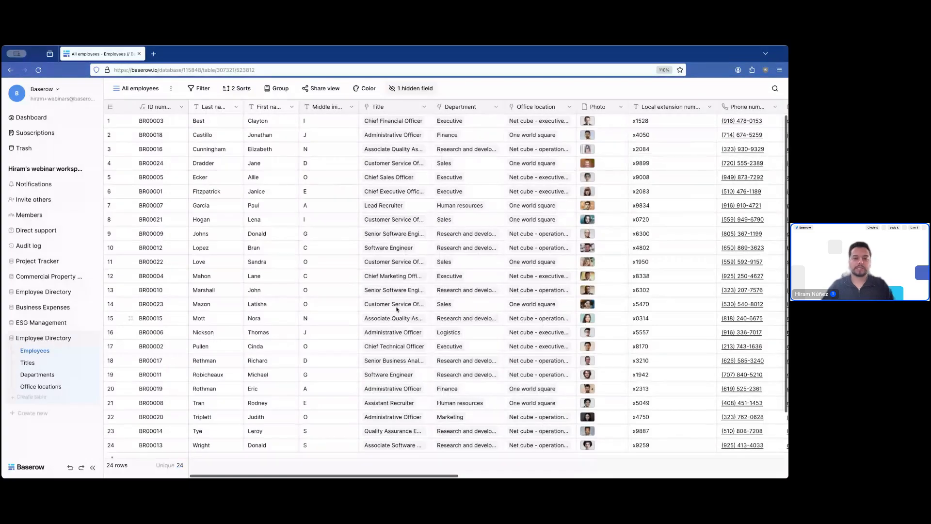
pyautogui.hscroll(15, 393, 298)
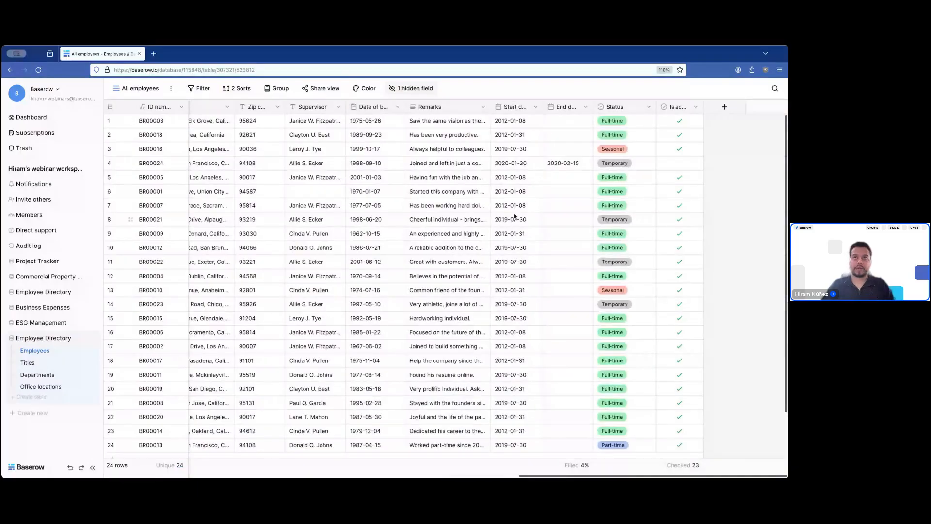
pyautogui.click(158, 90)
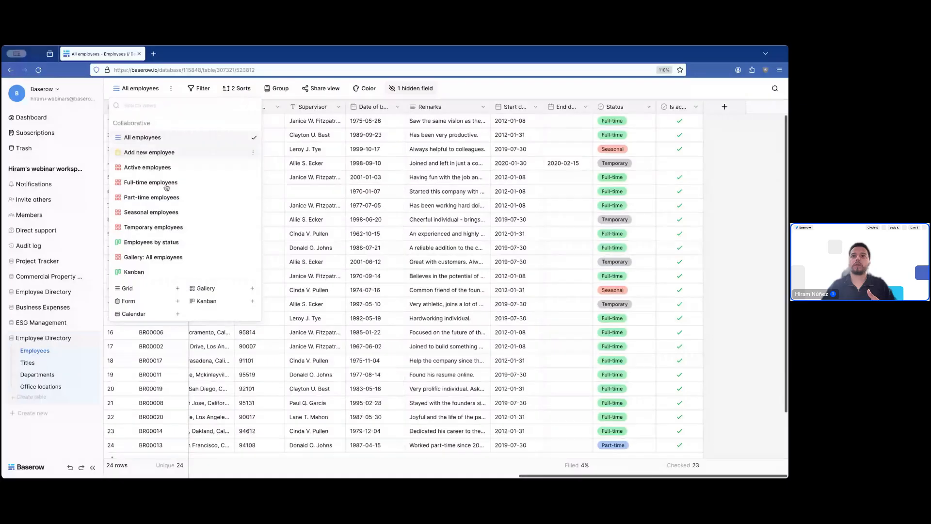
pyautogui.click(160, 257)
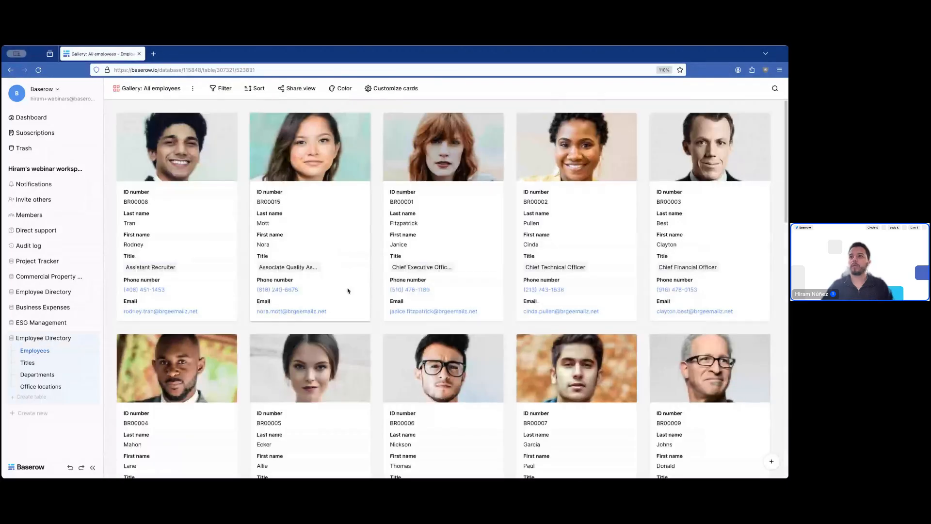
# - Show the Status field on the gallery cards, then open employee BR00015's record
pyautogui.click(406, 88)
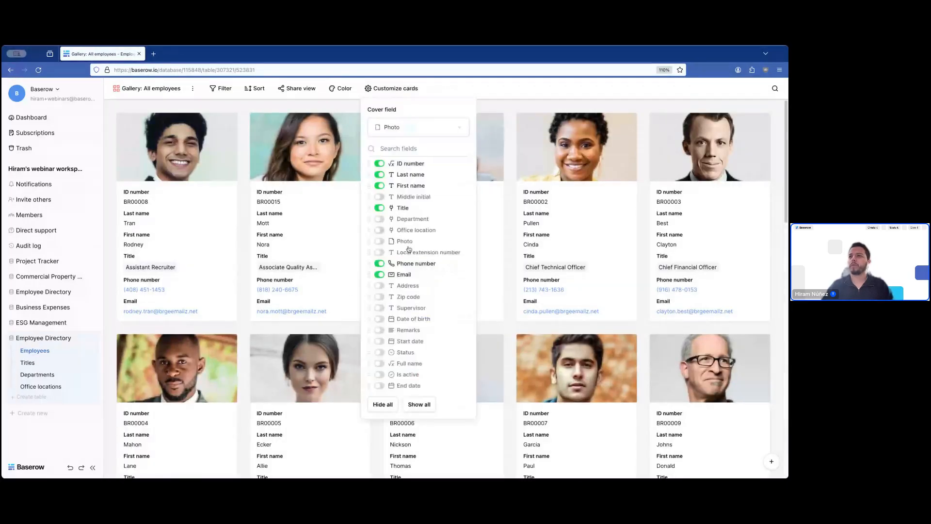
pyautogui.click(406, 353)
pyautogui.click(109, 330)
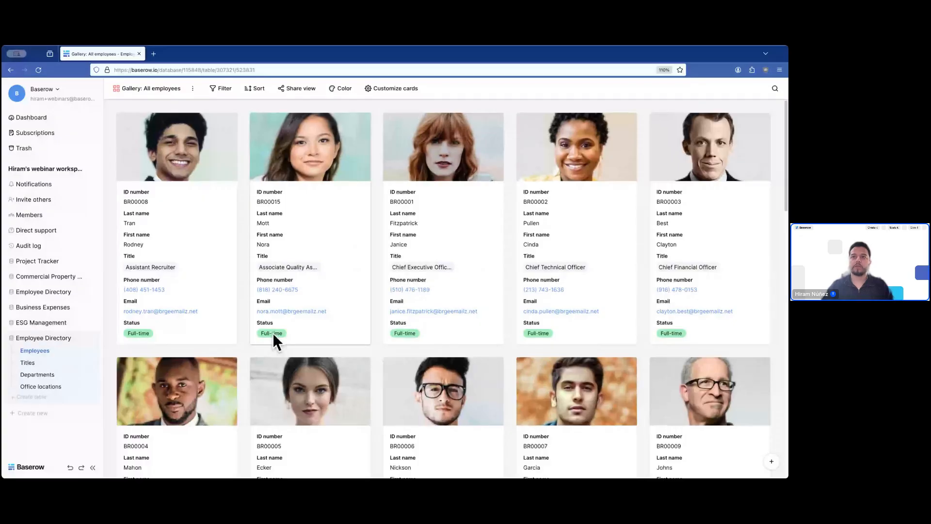
pyautogui.click(329, 139)
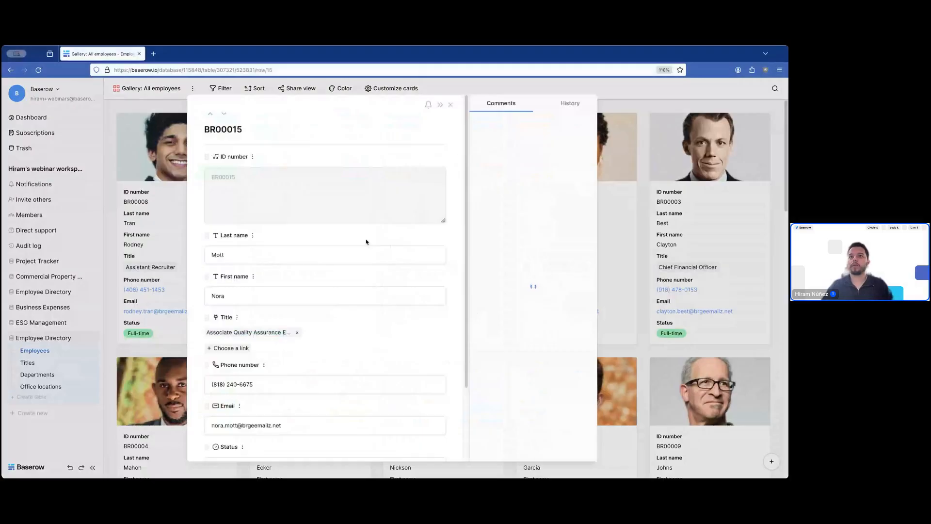
# - In BR00008's row details, change Status to Seasonal and close the record
pyautogui.click(169, 322)
pyautogui.click(170, 322)
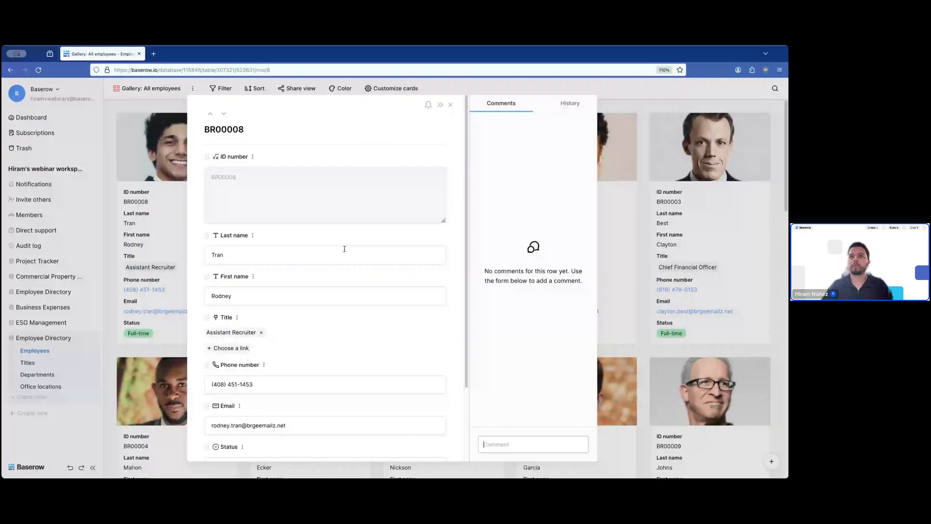
pyautogui.click(176, 201)
pyautogui.click(177, 201)
pyautogui.scroll(-2, 279, 202)
pyautogui.click(252, 377)
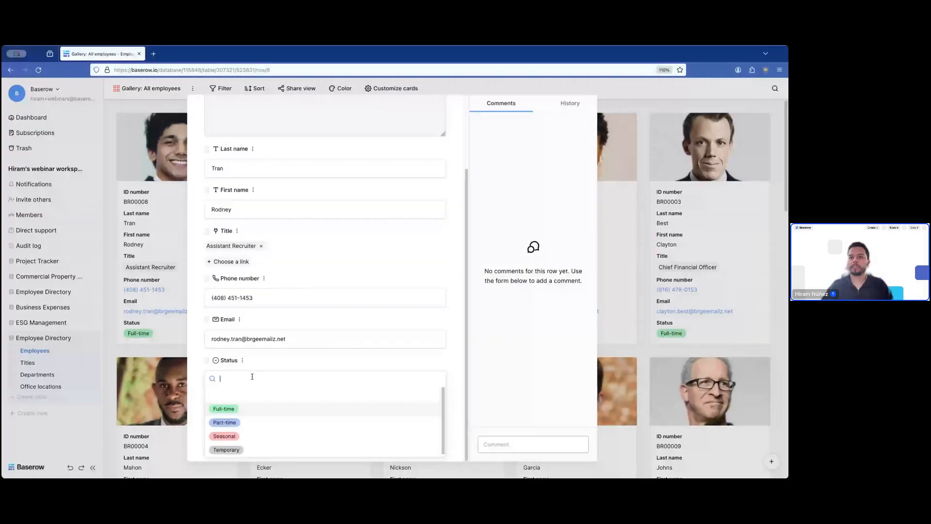
pyautogui.click(247, 434)
pyautogui.click(156, 240)
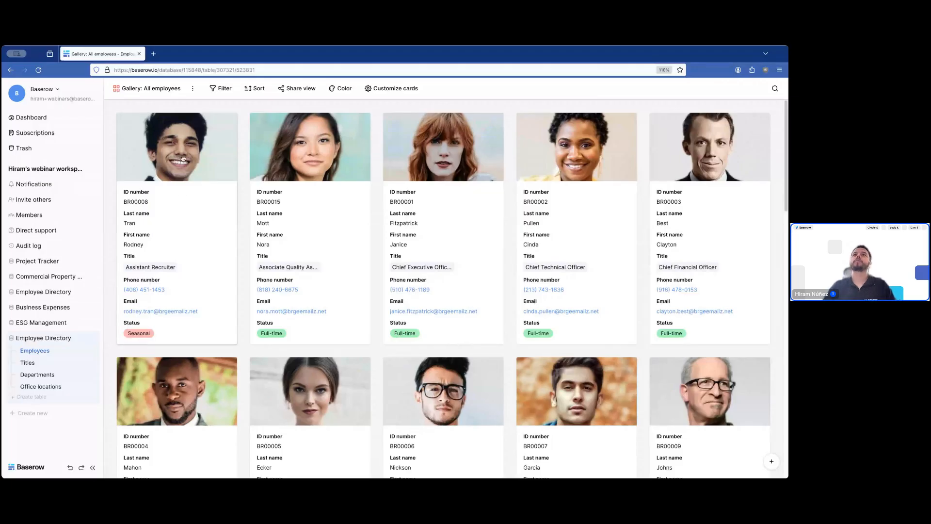
# - Switch to the 'Add new employee' form view and add the Photo field to it
pyautogui.click(157, 90)
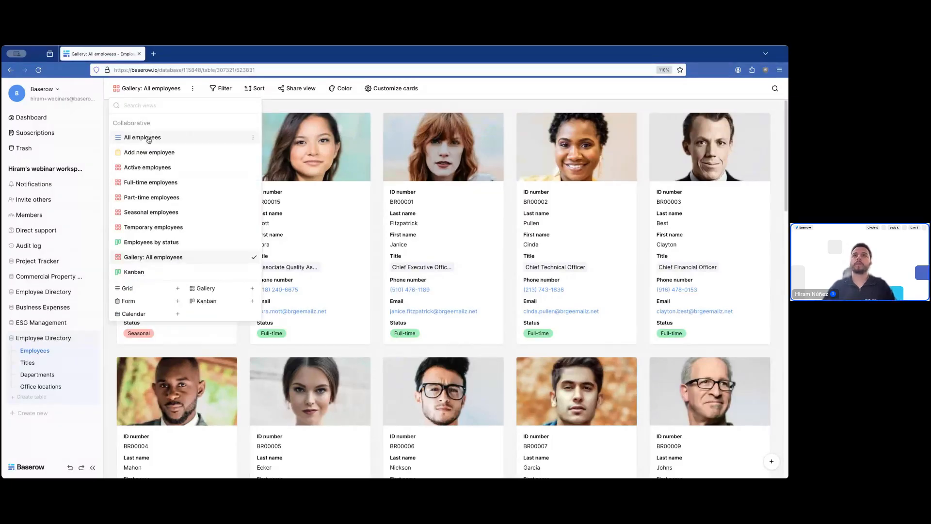
pyautogui.click(151, 152)
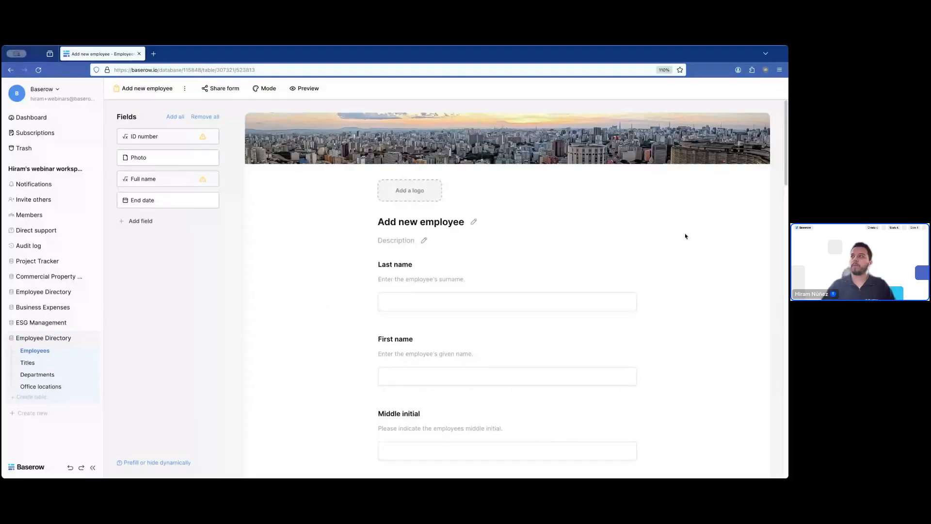
pyautogui.scroll(-3, 635, 277)
pyautogui.scroll(-3, 634, 277)
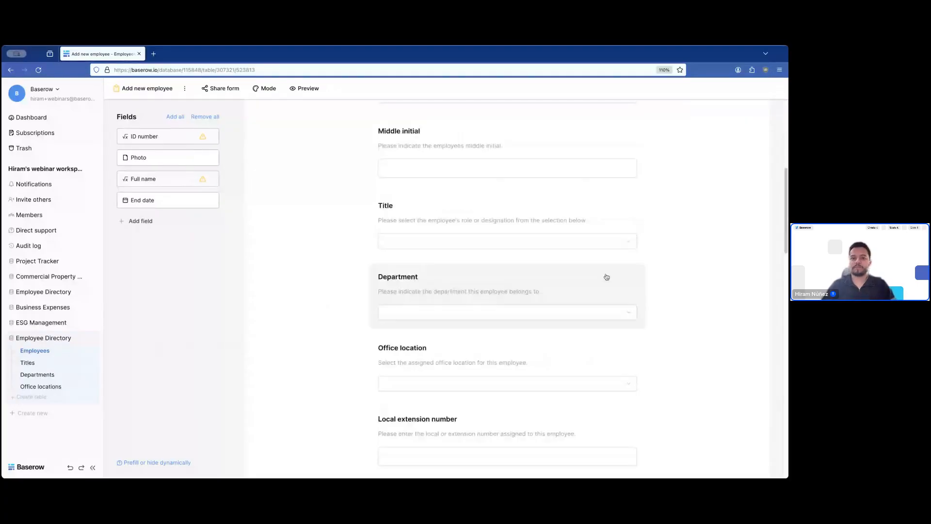
pyautogui.scroll(4, 328, 235)
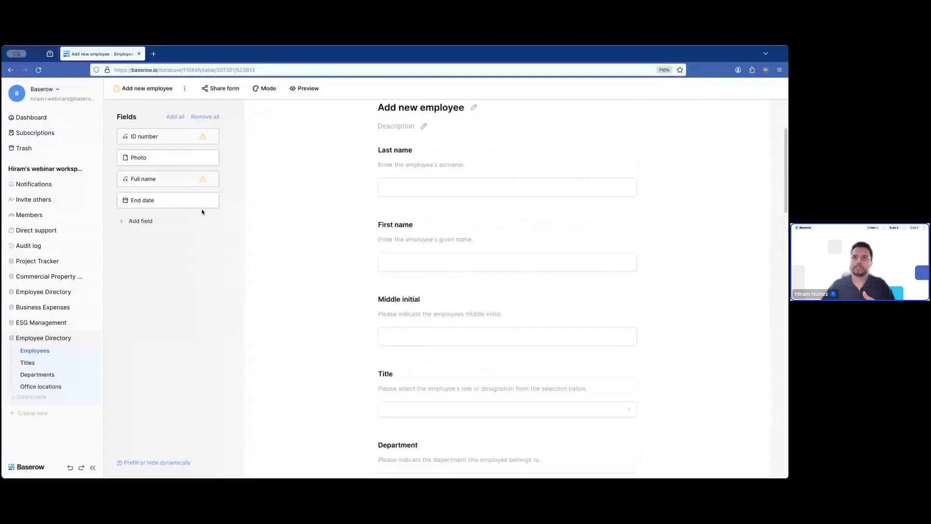
pyautogui.click(212, 157)
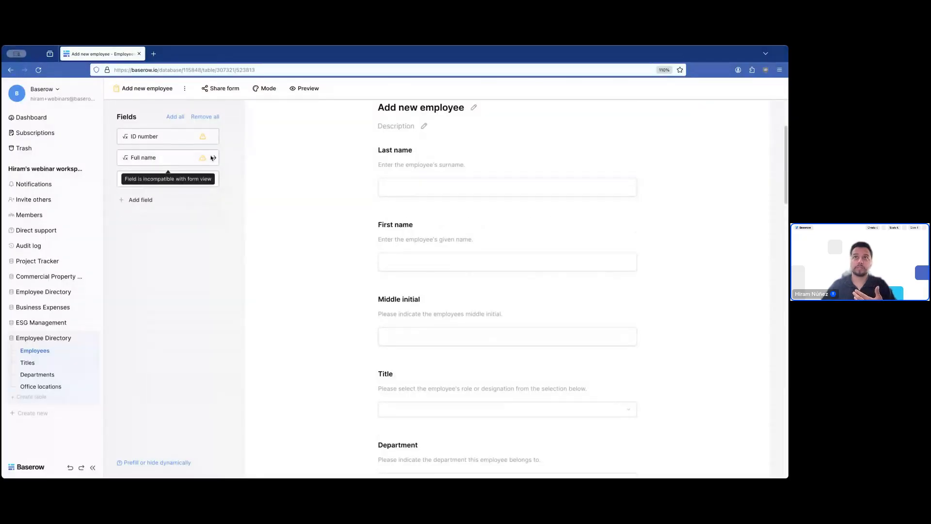
# - Remove the End date and Is active questions from the form
pyautogui.scroll(-9, 573, 315)
pyautogui.scroll(-10, 582, 322)
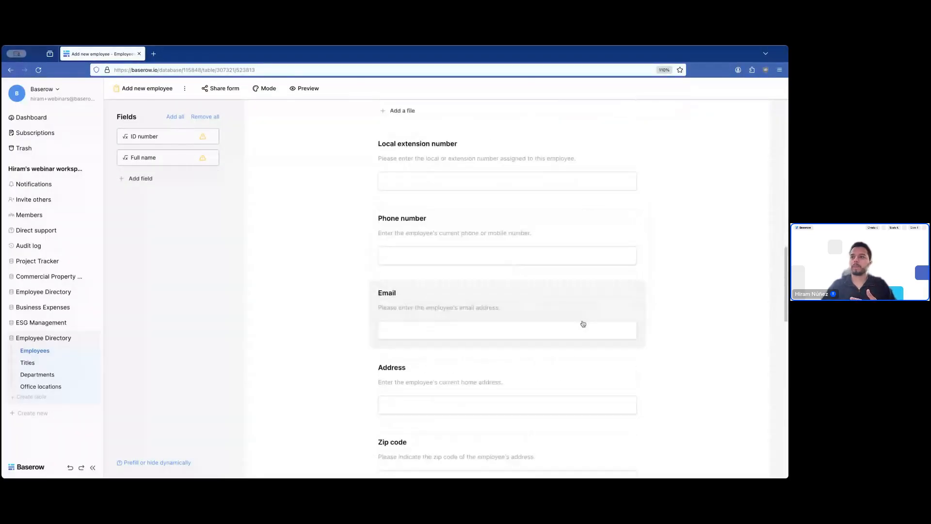
pyautogui.scroll(-8, 553, 353)
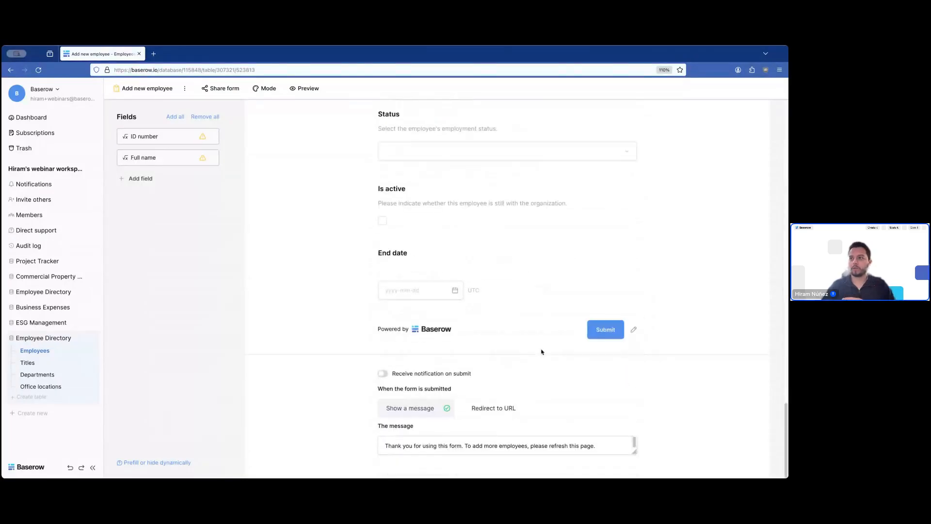
pyautogui.click(509, 267)
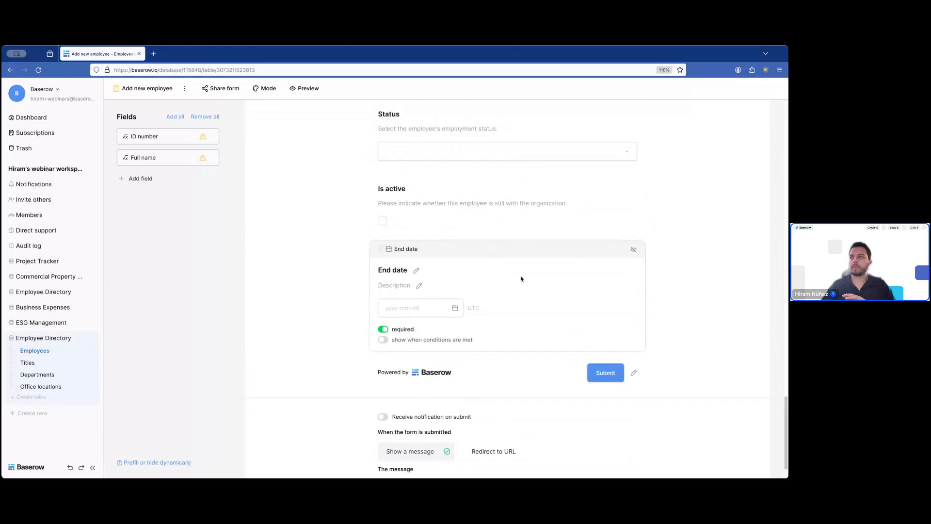
pyautogui.click(635, 252)
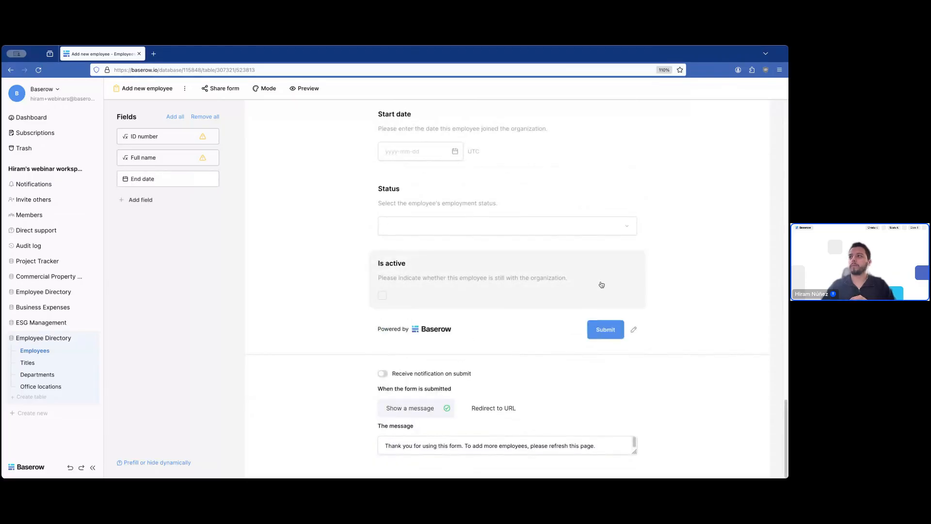
pyautogui.click(624, 264)
pyautogui.click(633, 260)
pyautogui.scroll(10, 672, 288)
pyautogui.scroll(4, 674, 289)
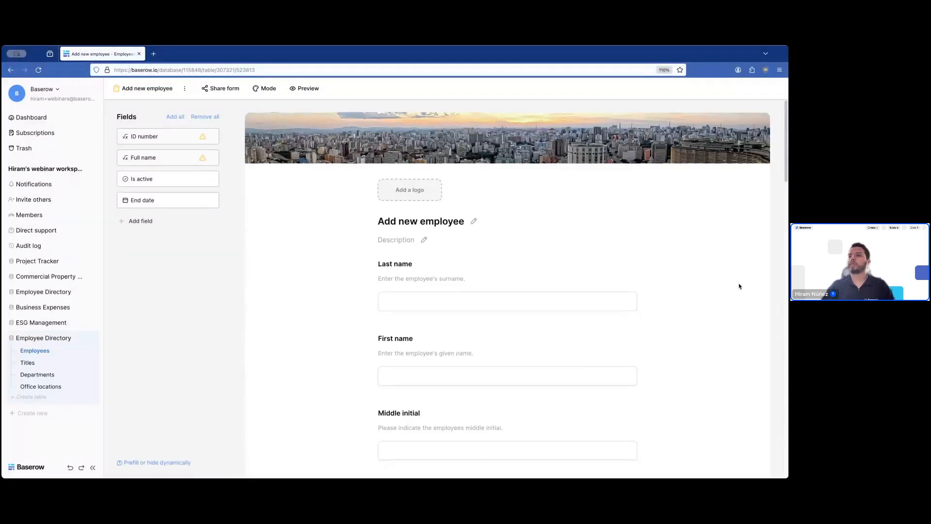
# - Enable 'show when conditions are met' on the Zip code question
pyautogui.scroll(-1, 722, 286)
pyautogui.scroll(-3, 722, 286)
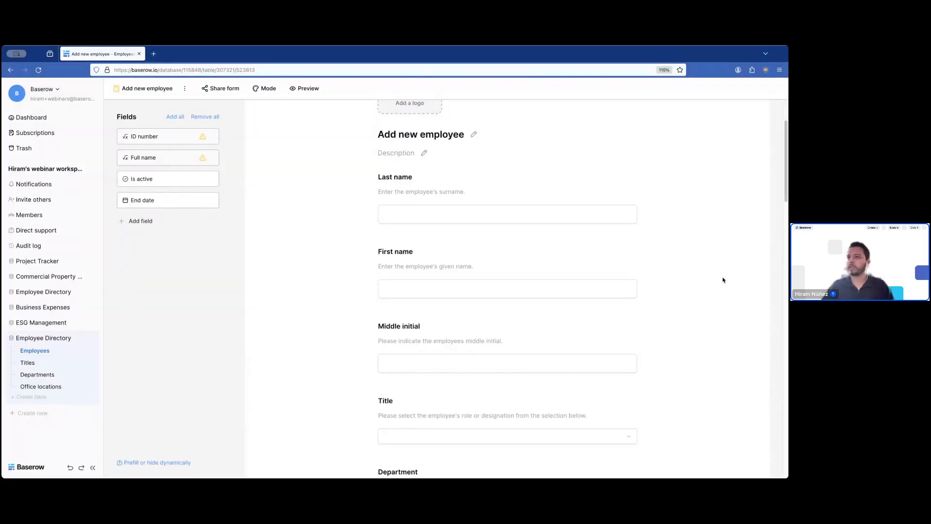
pyautogui.scroll(-1, 721, 286)
pyautogui.scroll(-8, 721, 290)
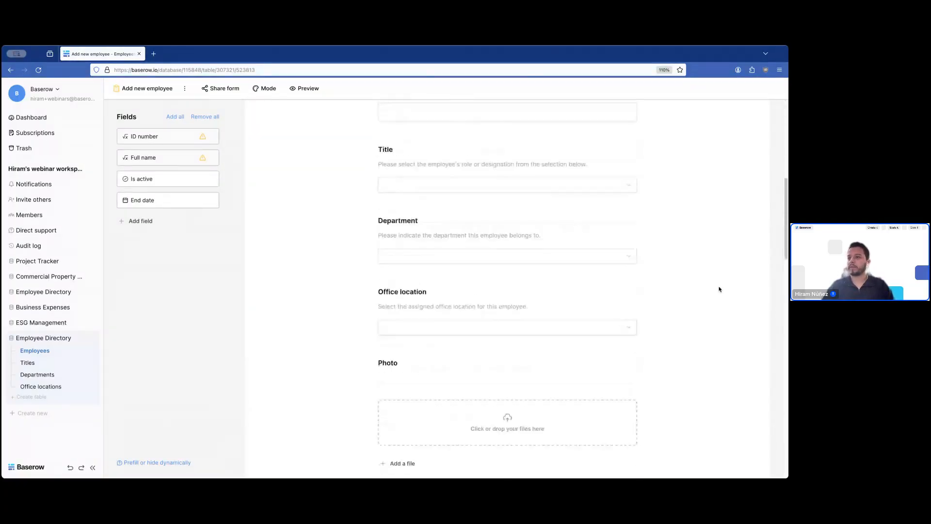
pyautogui.scroll(-3, 719, 289)
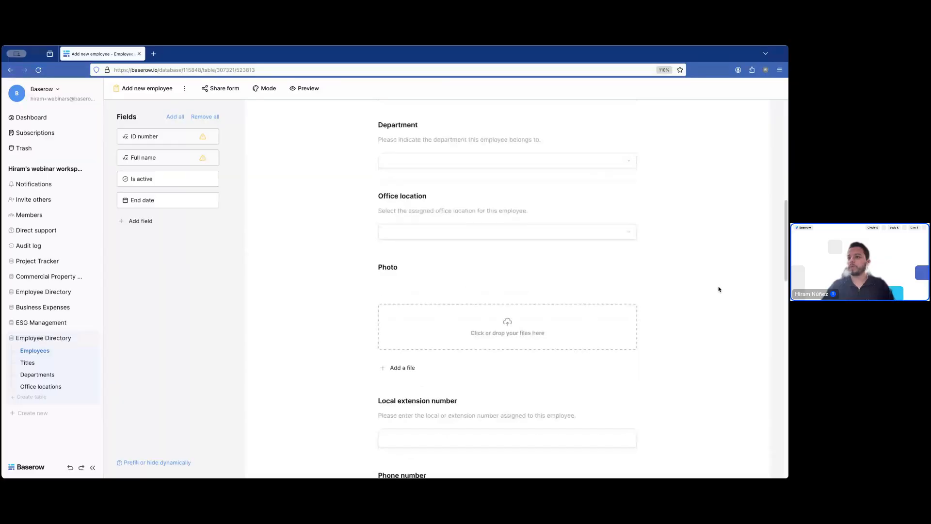
pyautogui.scroll(-7, 719, 289)
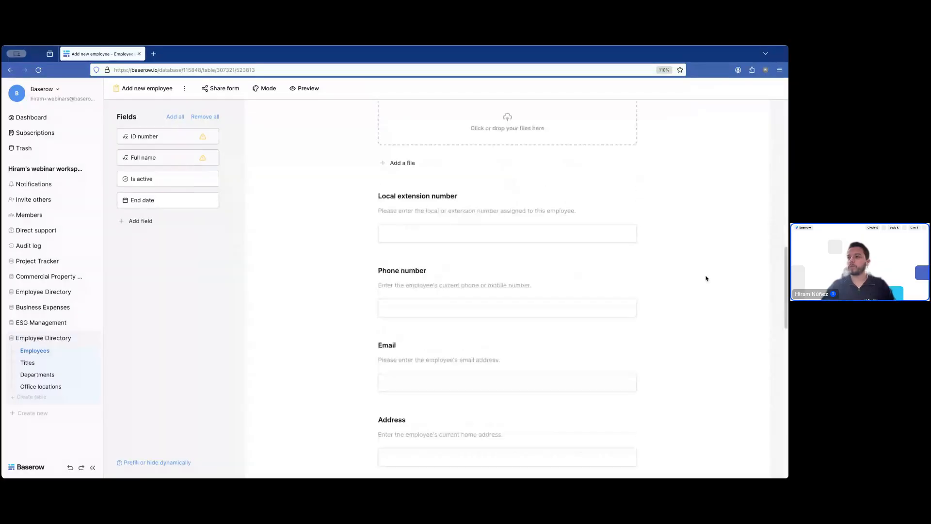
pyautogui.scroll(-7, 706, 279)
pyautogui.scroll(-3, 706, 278)
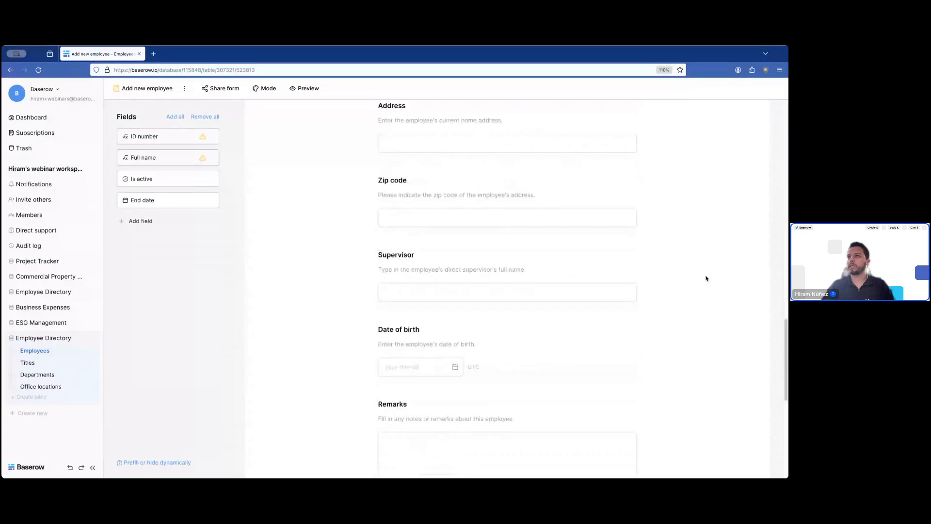
pyautogui.scroll(1, 706, 278)
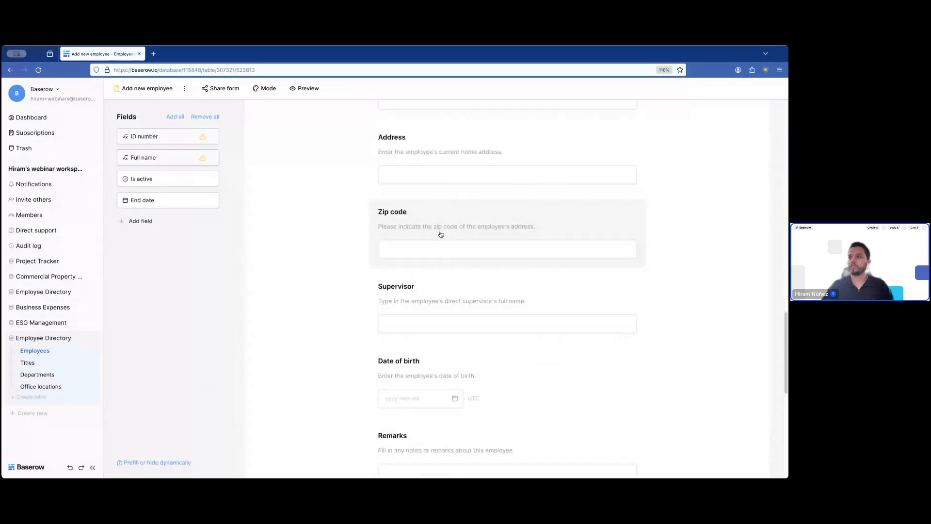
pyautogui.click(465, 222)
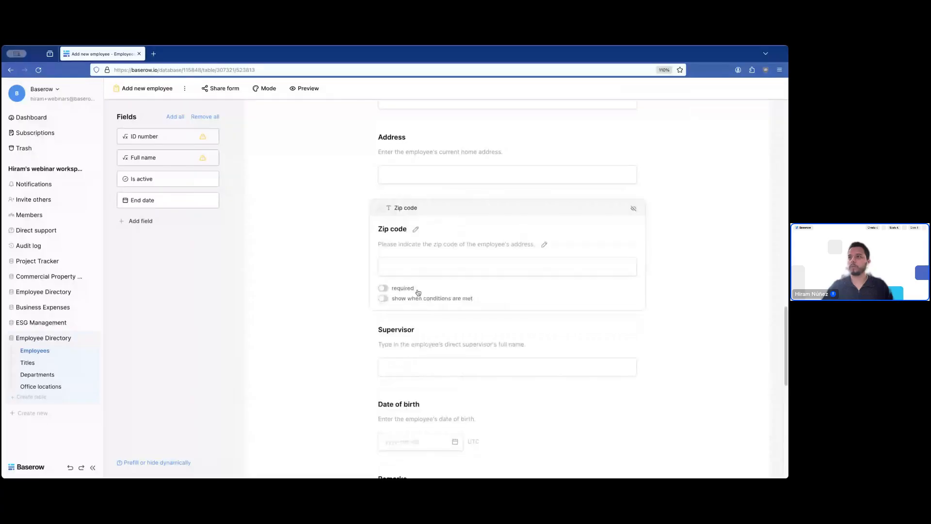
pyautogui.click(384, 298)
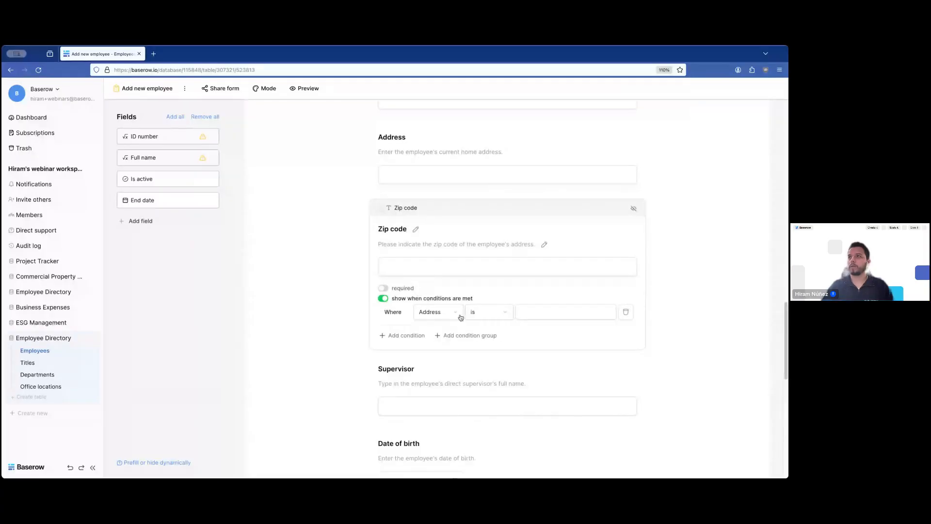
pyautogui.click(445, 315)
pyautogui.click(674, 336)
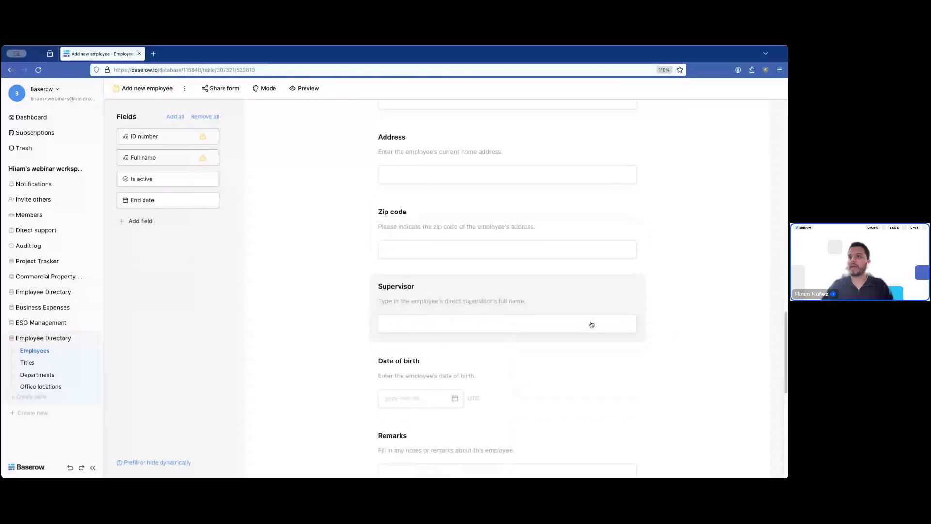
# - Set the Zip code condition to Address contains 'USA' and verify it
pyautogui.click(432, 246)
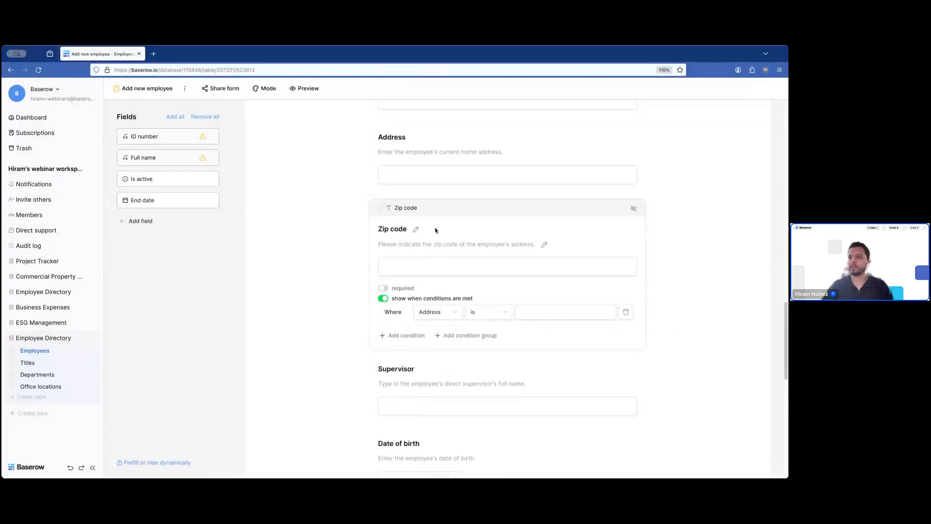
pyautogui.click(470, 315)
pyautogui.click(499, 357)
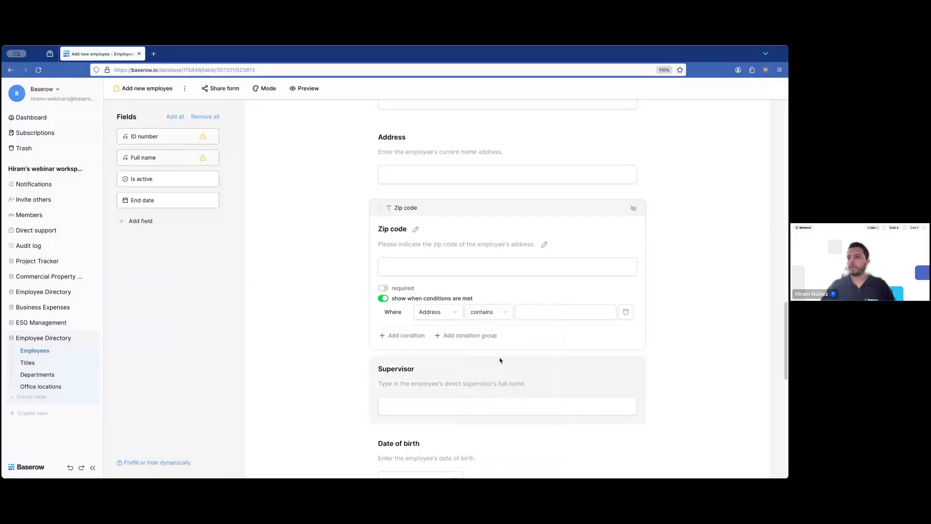
pyautogui.click(536, 311)
pyautogui.write('USA')
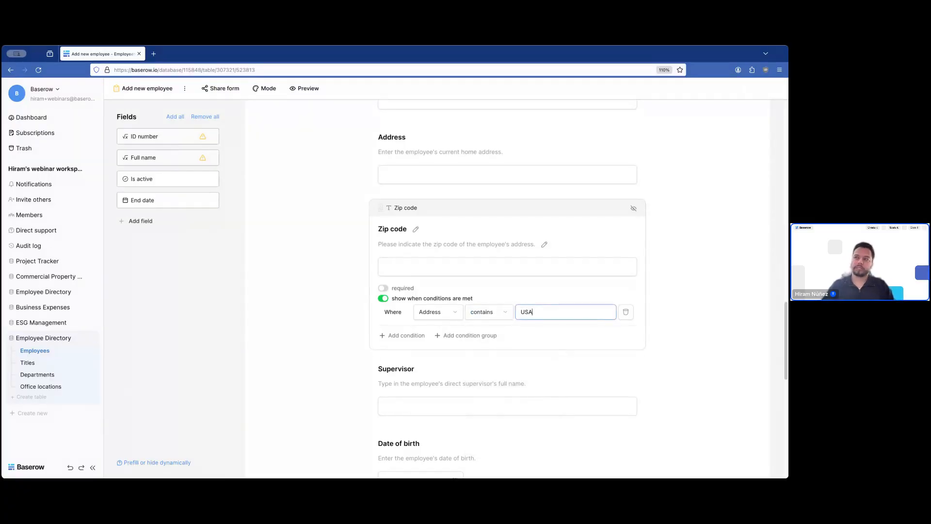
pyautogui.click(686, 314)
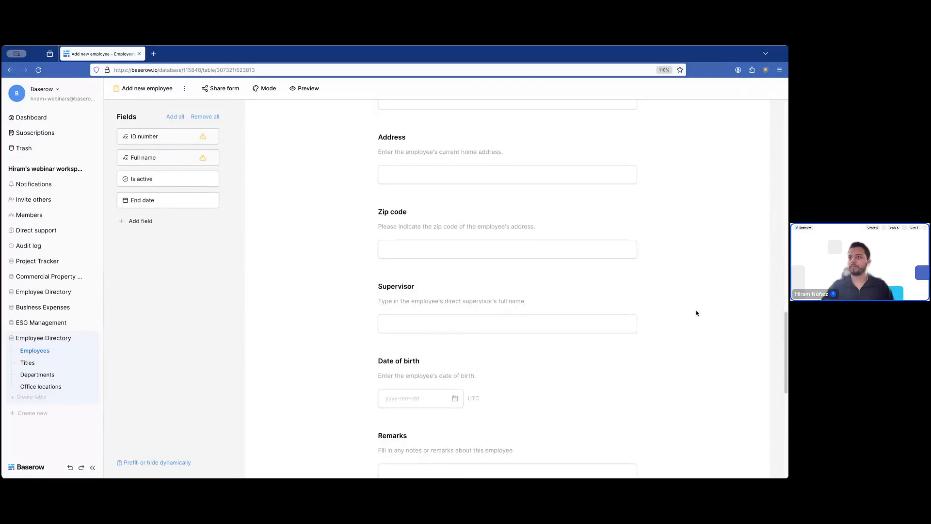
pyautogui.click(493, 241)
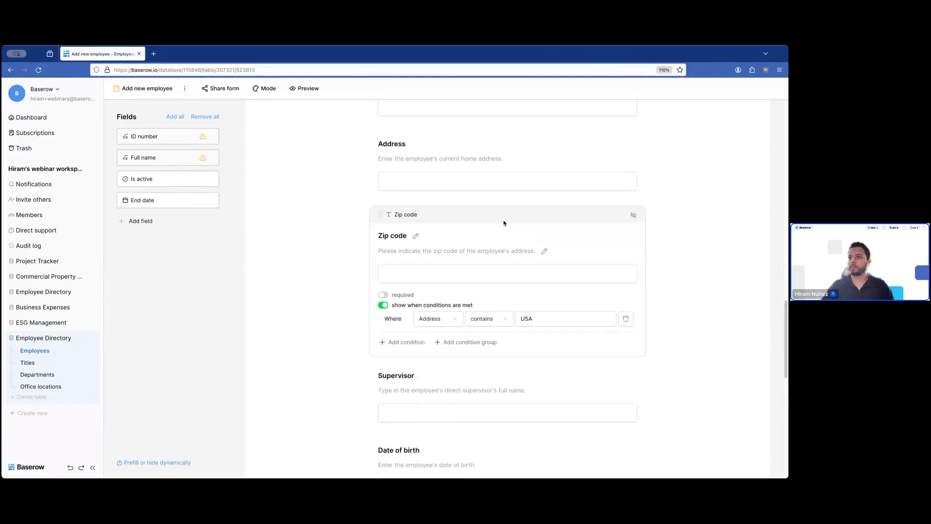
pyautogui.click(680, 254)
pyautogui.scroll(-7, 541, 254)
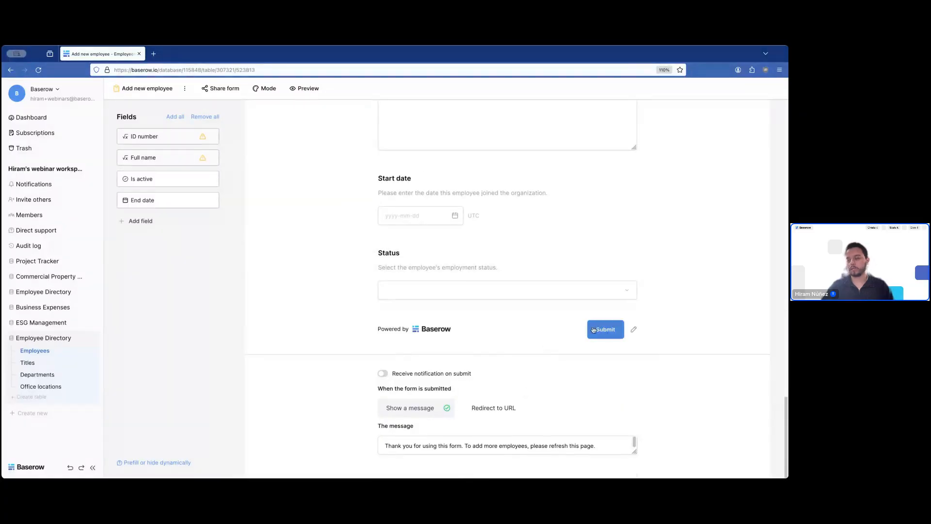
# - Switch on 'Receive notification on submit' and keep 'Show a message' as the submit behaviour
pyautogui.click(382, 374)
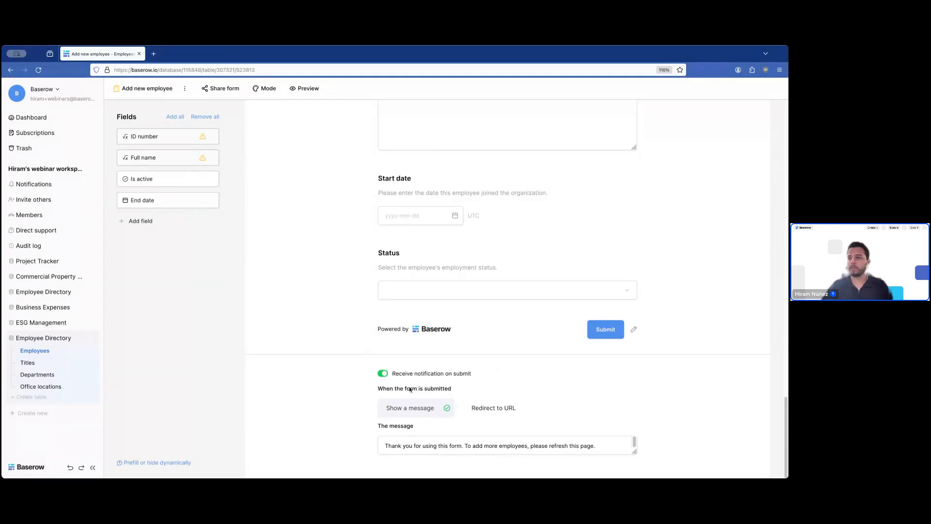
pyautogui.moveTo(634, 452); pyautogui.dragTo(630, 465)
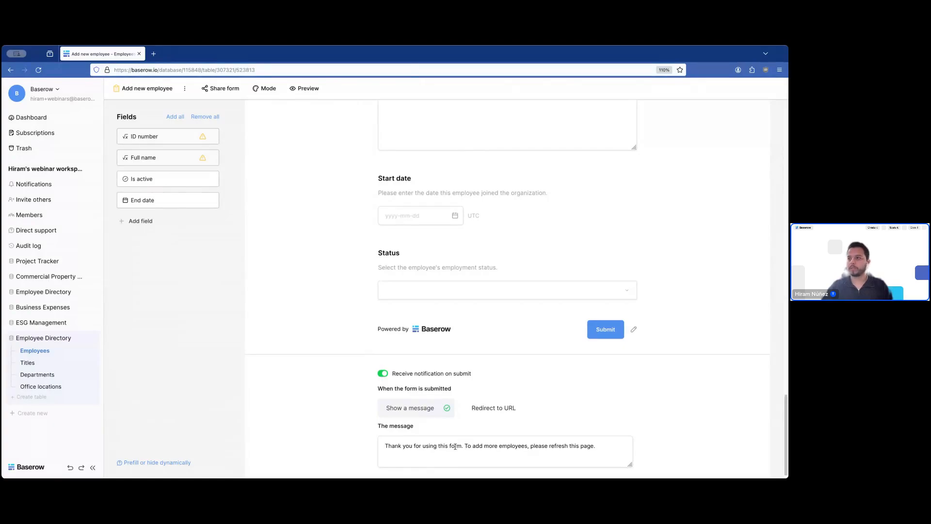
pyautogui.click(491, 409)
pyautogui.click(424, 407)
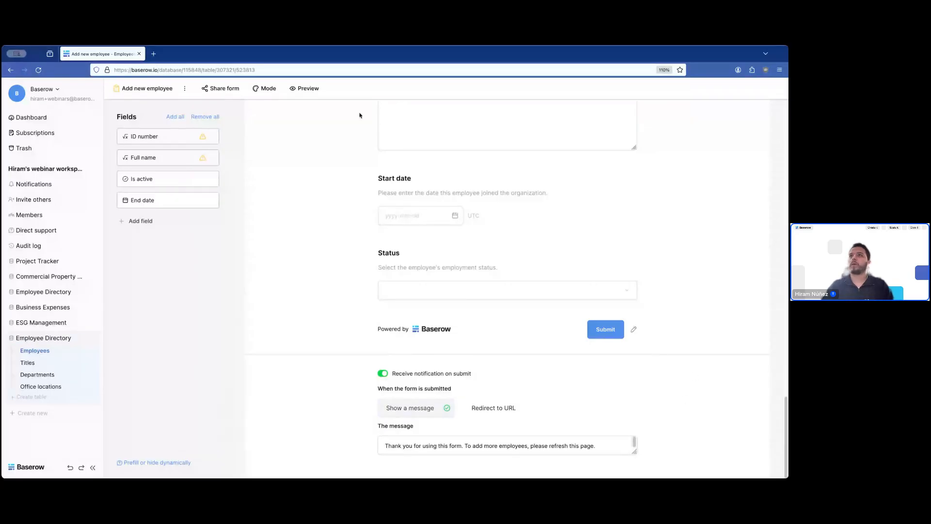
# - Preview the form in Survey mode through four questions, then set Mode back to Form
pyautogui.click(268, 92)
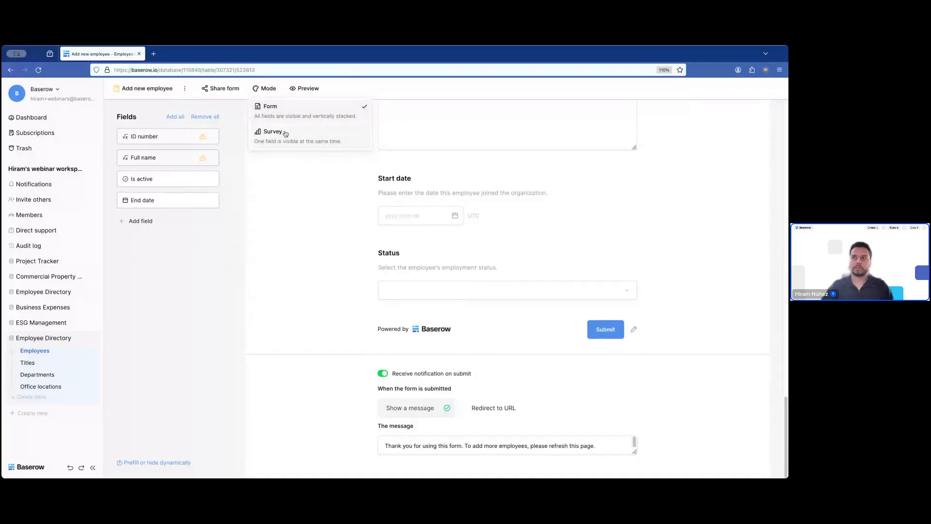
pyautogui.click(283, 132)
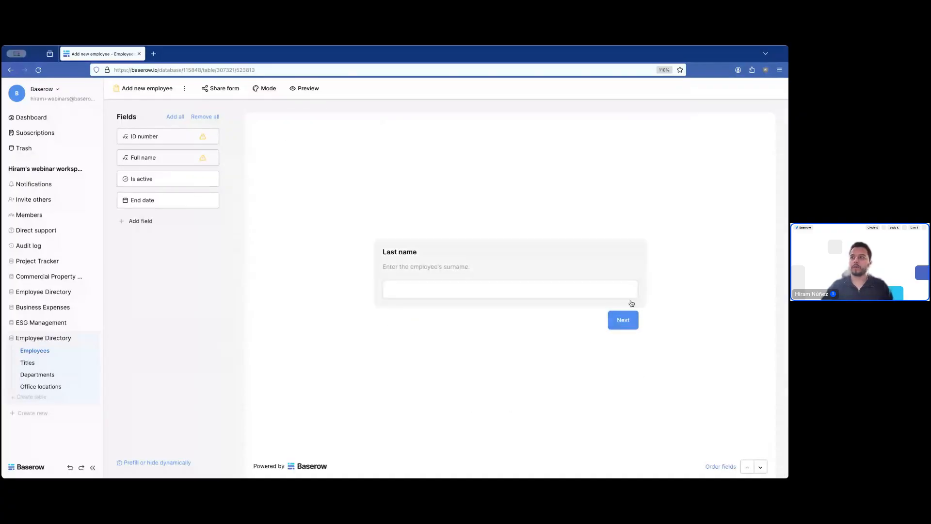
pyautogui.click(623, 320)
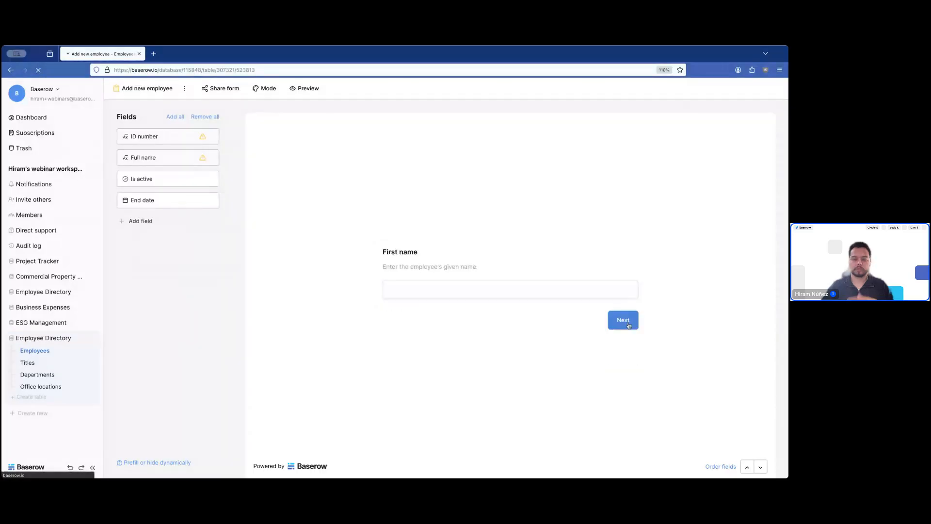
pyautogui.click(625, 321)
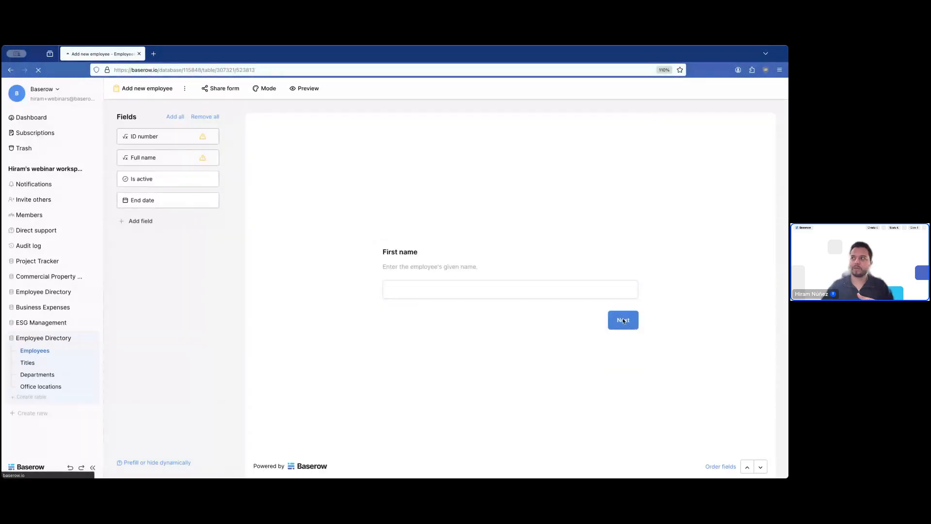
pyautogui.click(622, 325)
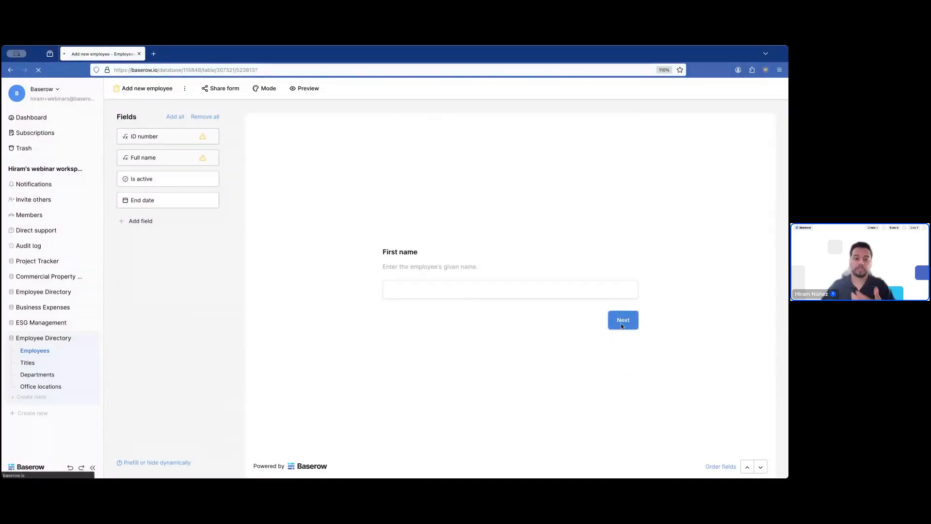
pyautogui.click(621, 326)
pyautogui.click(266, 89)
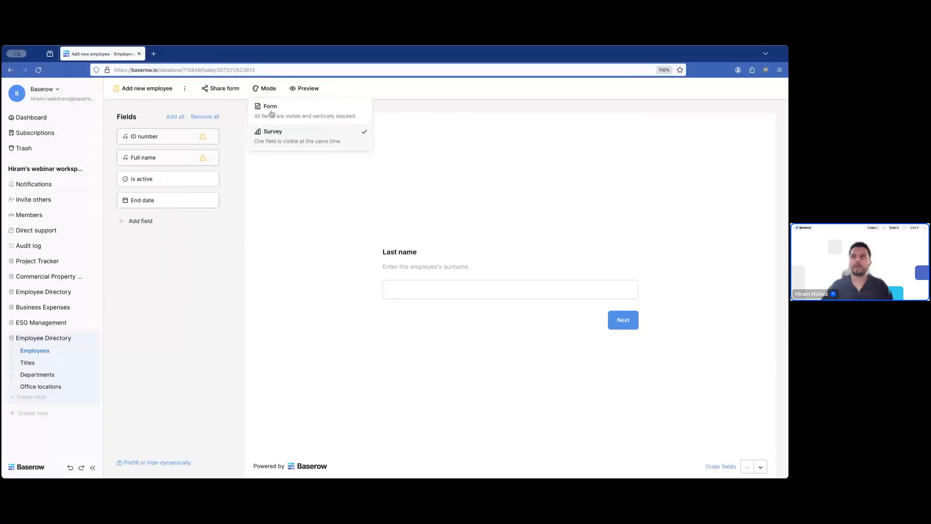
pyautogui.click(273, 108)
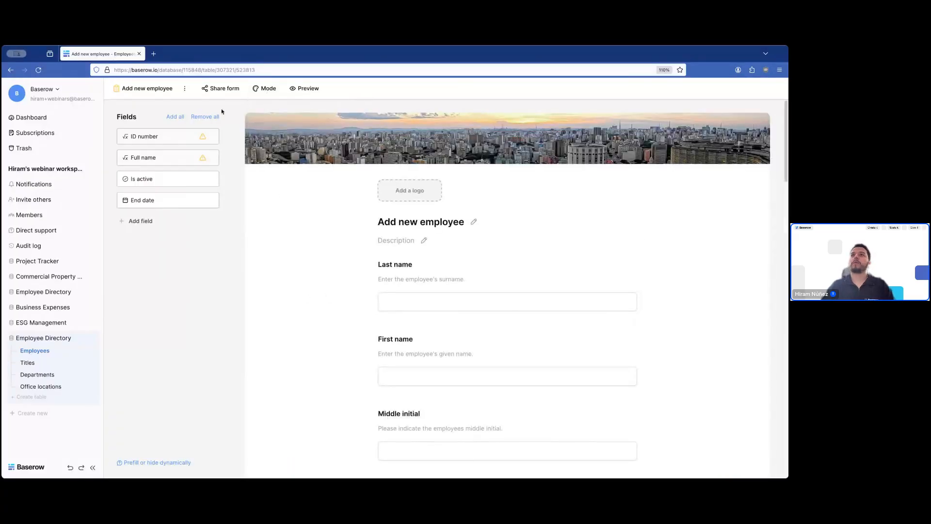
pyautogui.click(221, 88)
# - Create a private shareable link to the form and copy its URL
pyautogui.click(274, 111)
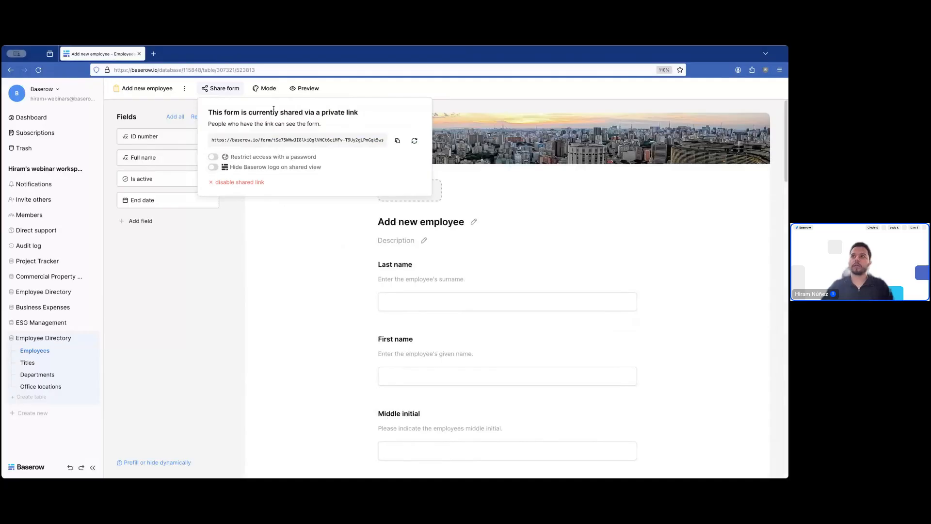
pyautogui.click(398, 140)
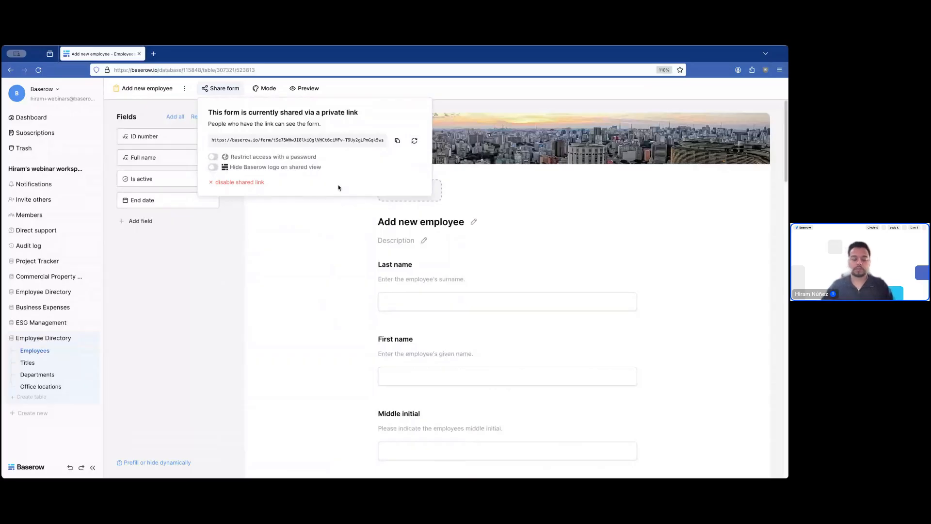
# - Load the shared form link in a new tab and enter the employee's last and first name
pyautogui.press('super+t')
pyautogui.press('super+v')
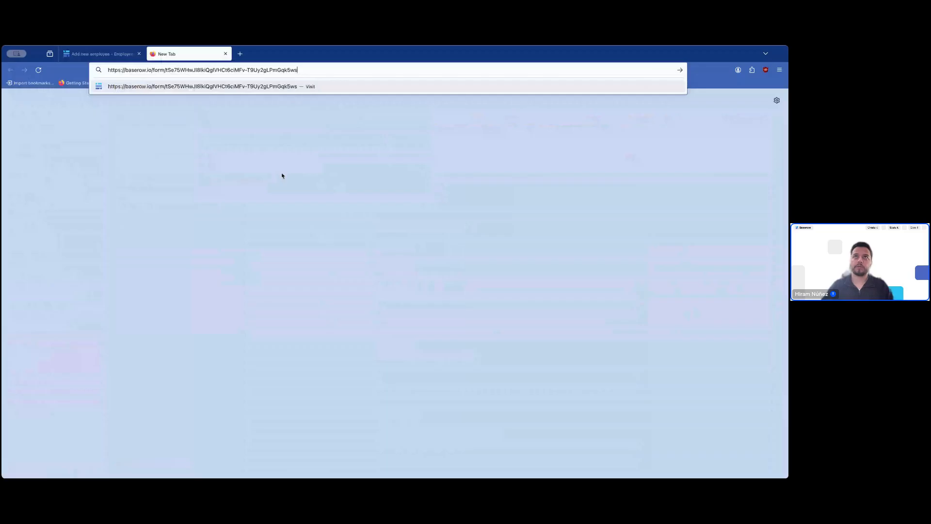
pyautogui.press('Return')
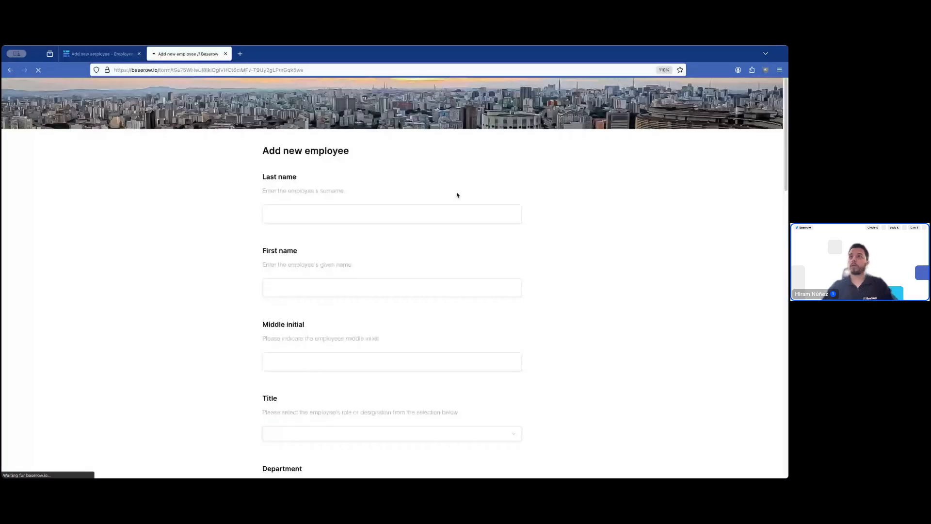
pyautogui.click(353, 217)
pyautogui.press('Tab')
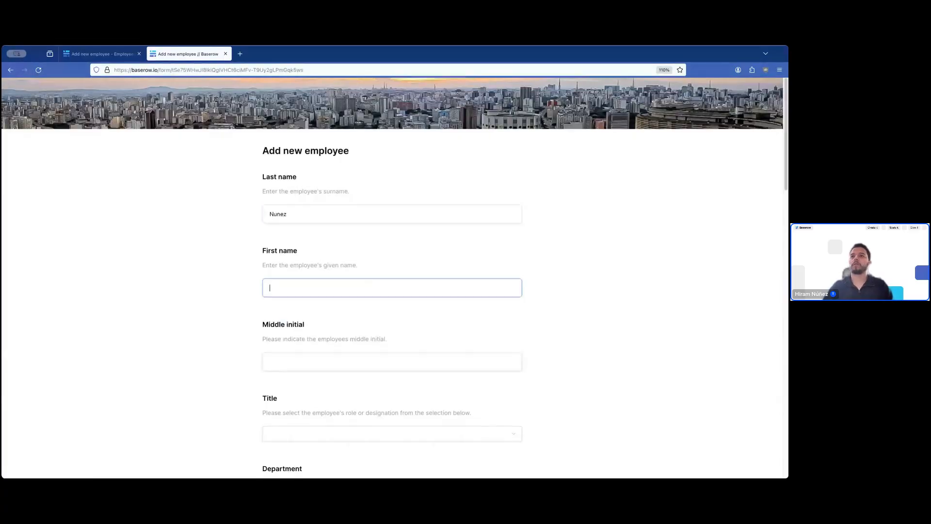
pyautogui.press('Tab')
# - Choose title Associate Business Analyst, department Finance and office Net cube - operations 3F
pyautogui.scroll(-3, 352, 220)
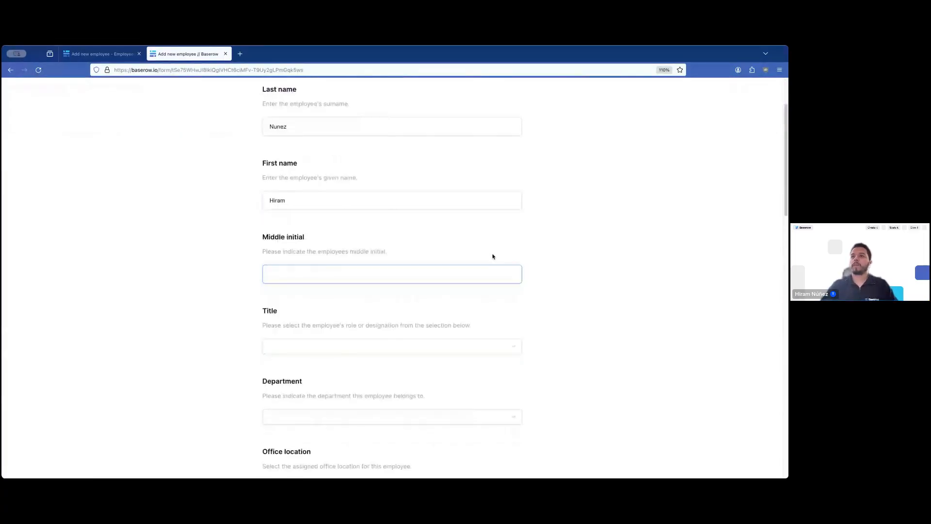
pyautogui.click(336, 264)
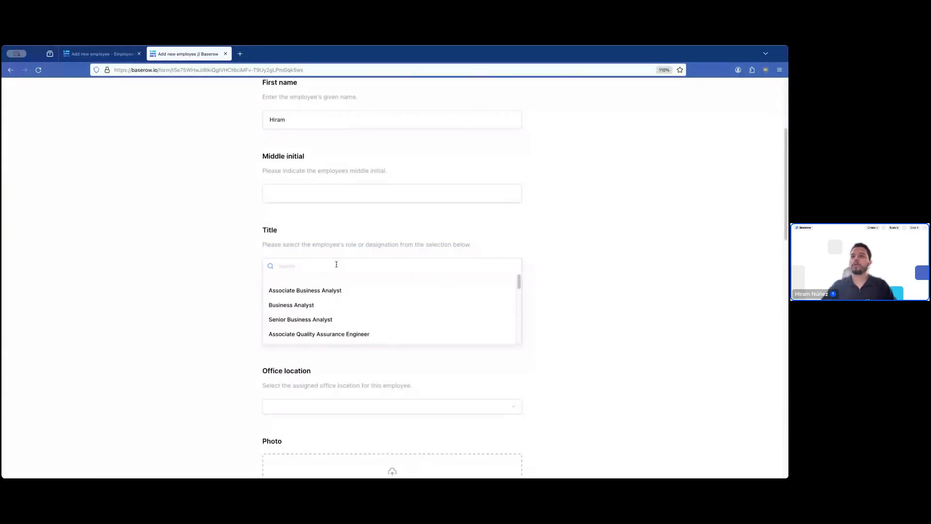
pyautogui.click(329, 289)
pyautogui.click(331, 339)
pyautogui.click(325, 374)
pyautogui.scroll(-3, 322, 362)
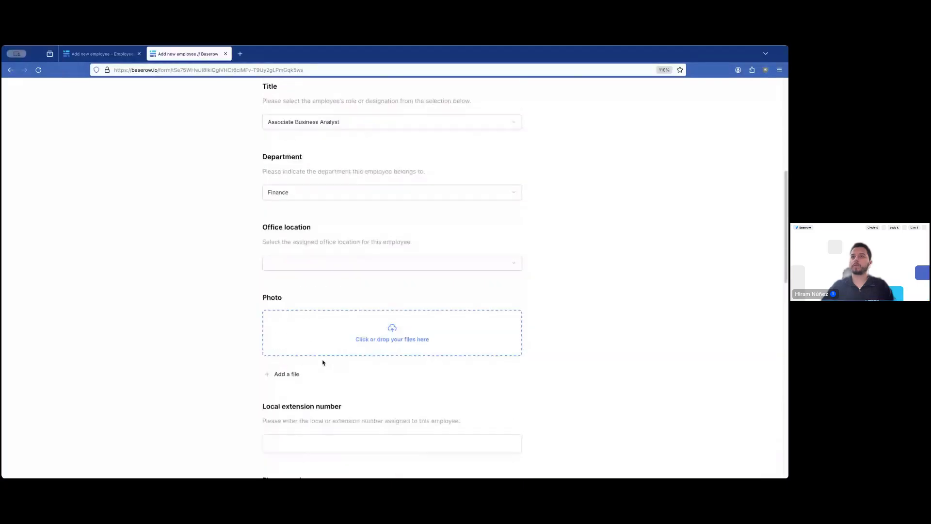
pyautogui.click(338, 264)
pyautogui.click(339, 316)
# - Fill in extension 23, the phone number, the email address and an Address containing USA
pyautogui.scroll(-2, 446, 300)
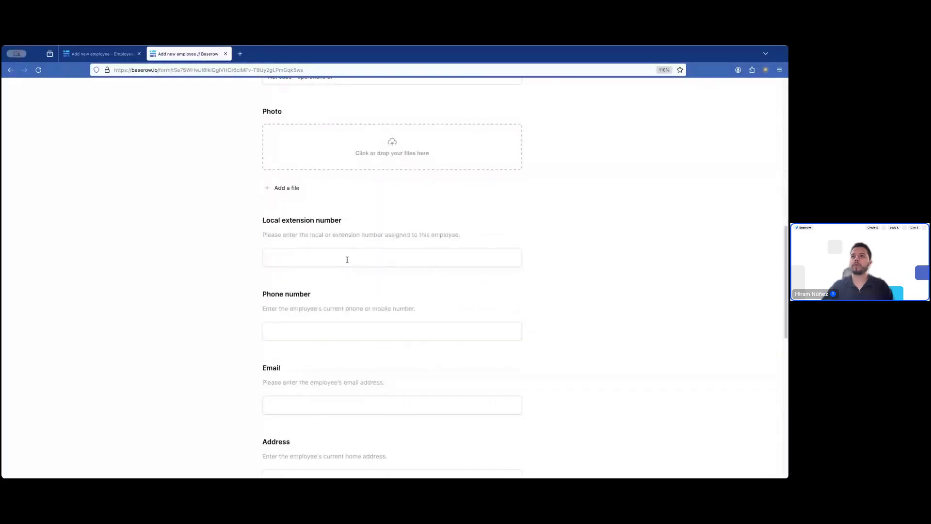
pyautogui.click(348, 257)
pyautogui.write('23')
pyautogui.click(327, 330)
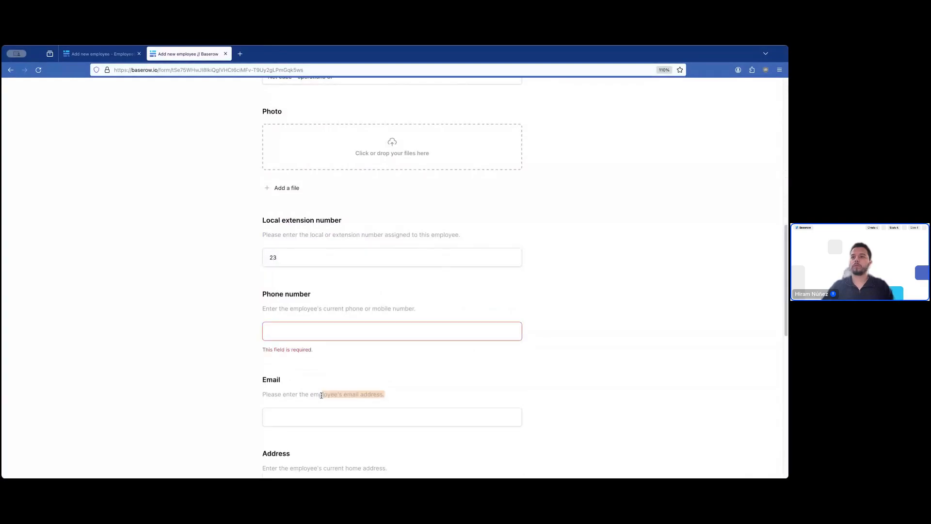
pyautogui.write('1231')
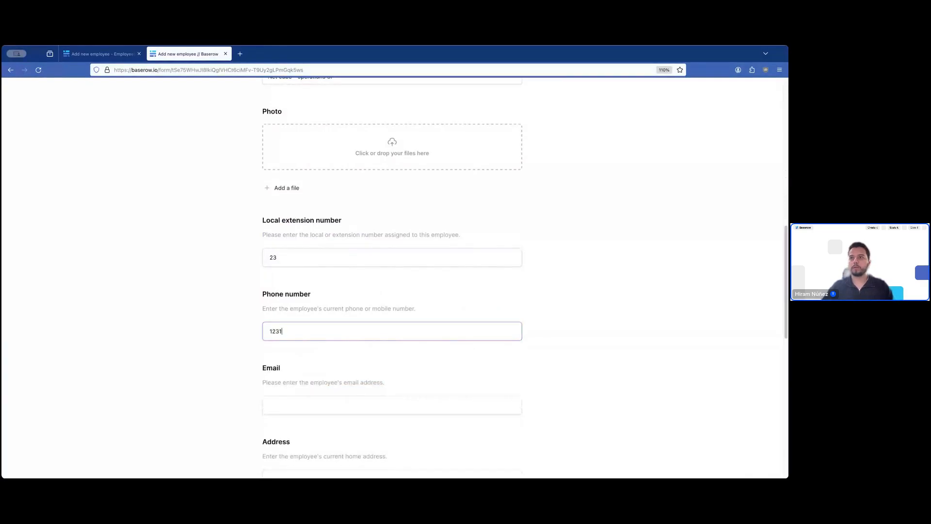
pyautogui.write('231234')
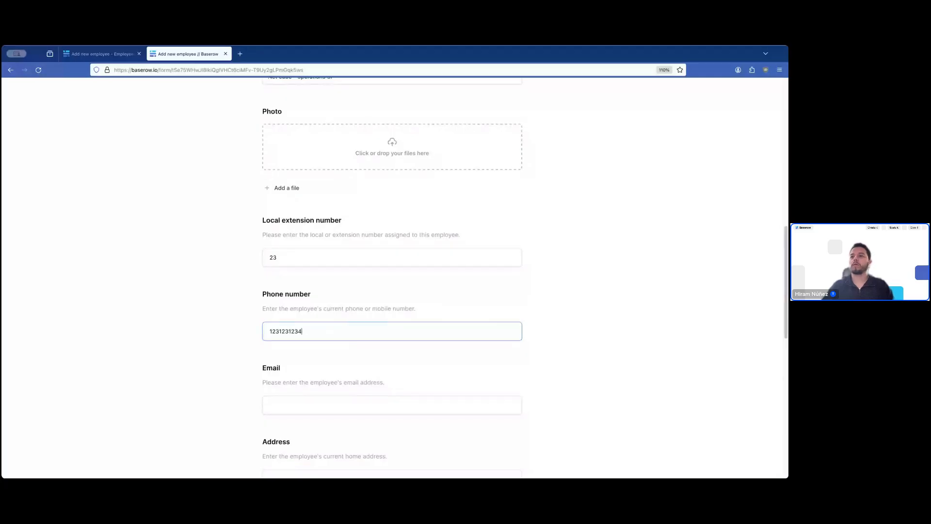
pyautogui.press('Tab')
pyautogui.scroll(-3, 487, 328)
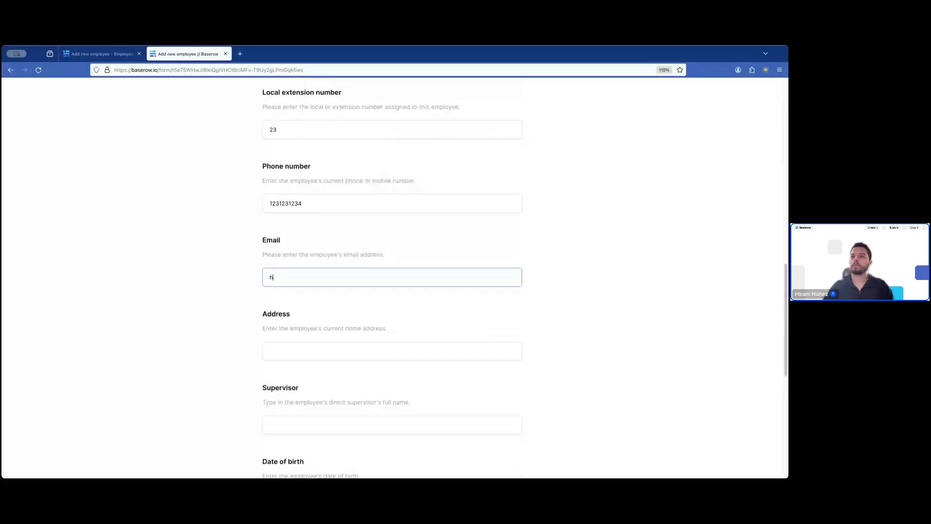
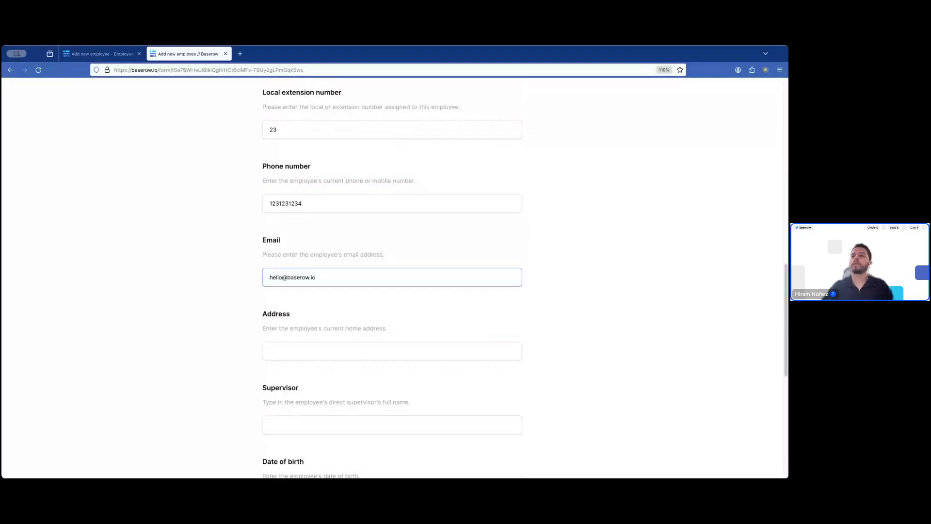
pyautogui.press('Tab')
pyautogui.scroll(-1, 531, 319)
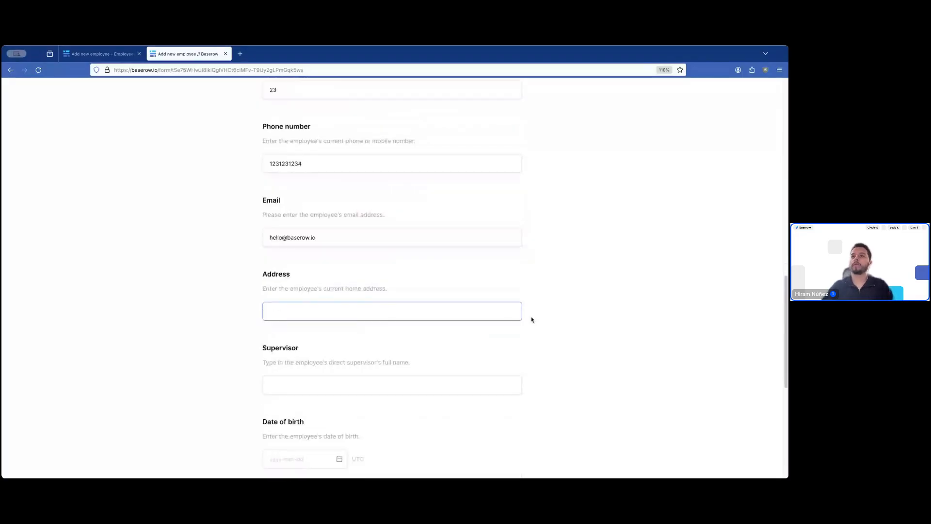
pyautogui.scroll(-2, 532, 320)
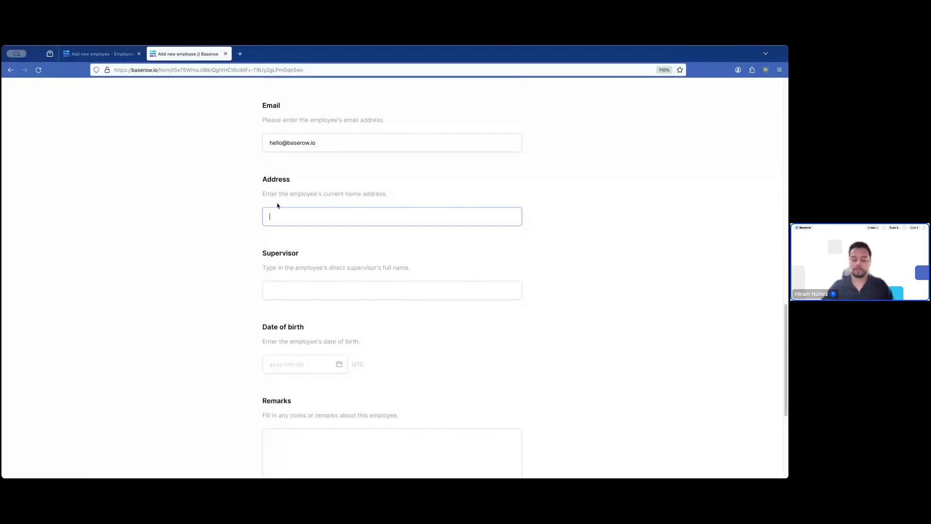
pyautogui.write('S')
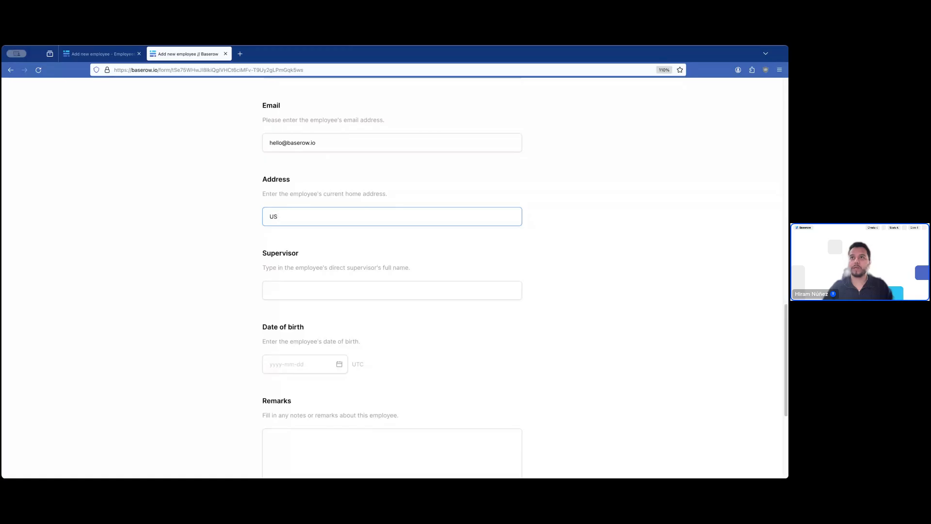
pyautogui.write('A')
pyautogui.click(634, 241)
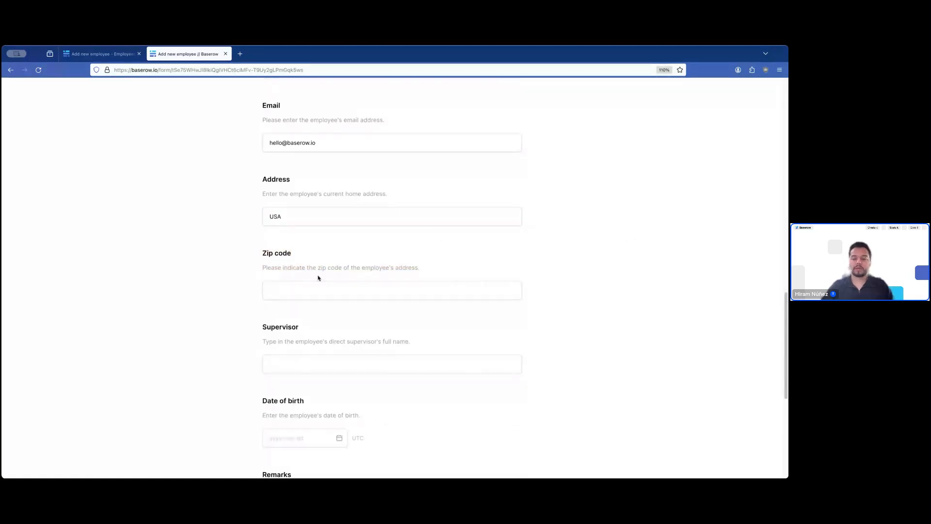
# - Enter the zip code and submit the form, which is rejected because Photo is required
pyautogui.click(312, 291)
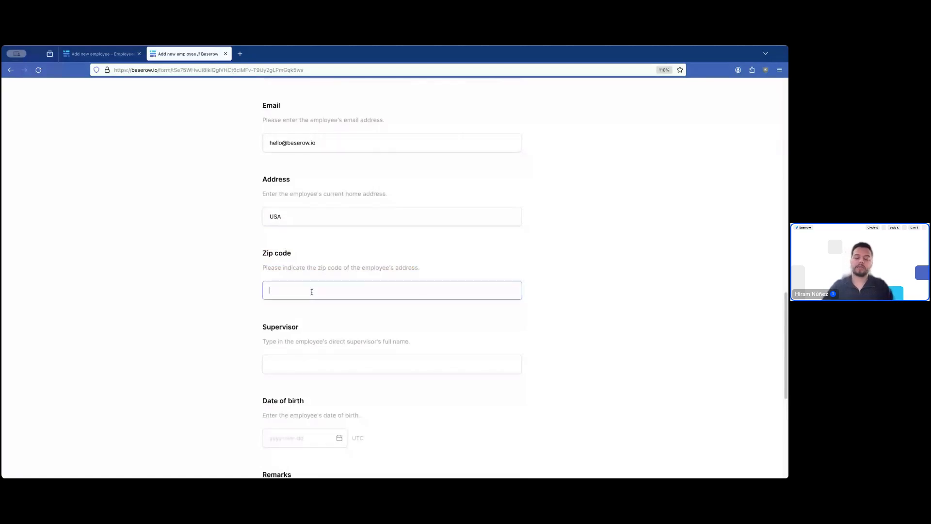
pyautogui.write('901')
pyautogui.write('1')
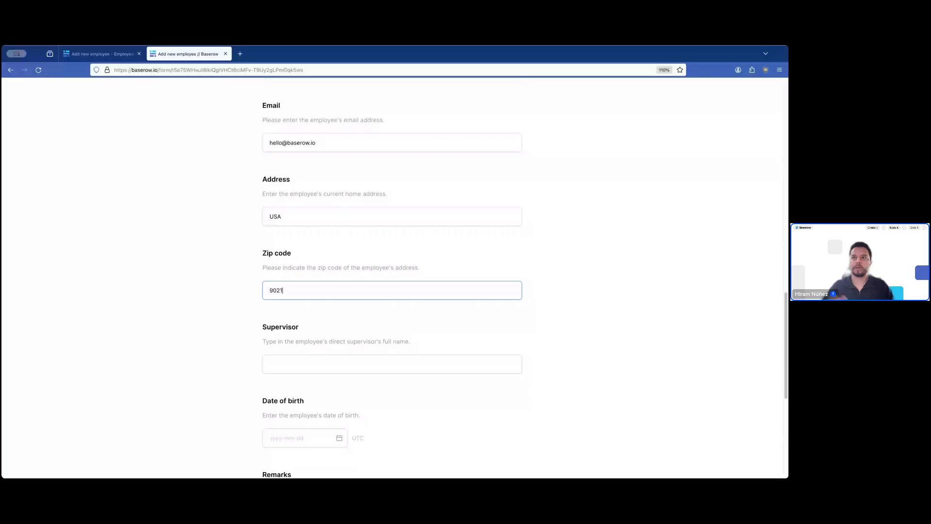
pyautogui.click(640, 289)
pyautogui.scroll(-1, 640, 290)
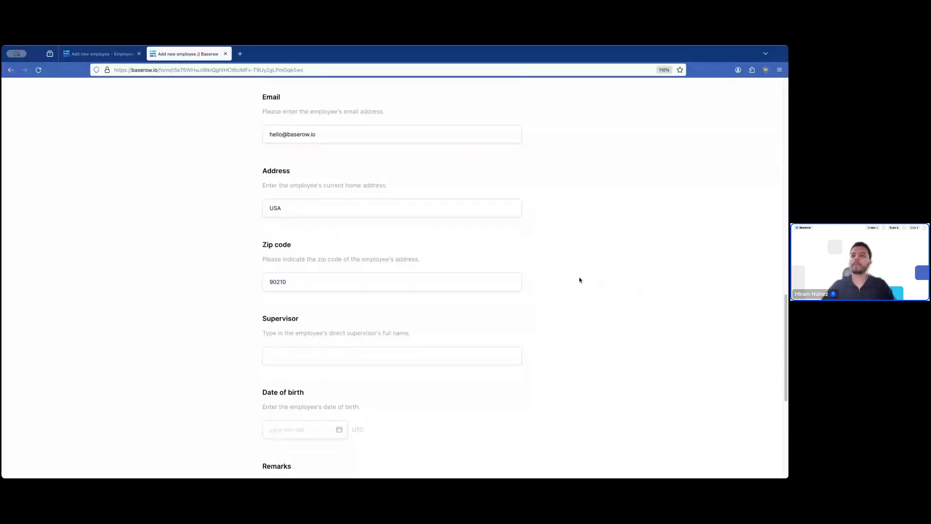
pyautogui.scroll(-3, 580, 280)
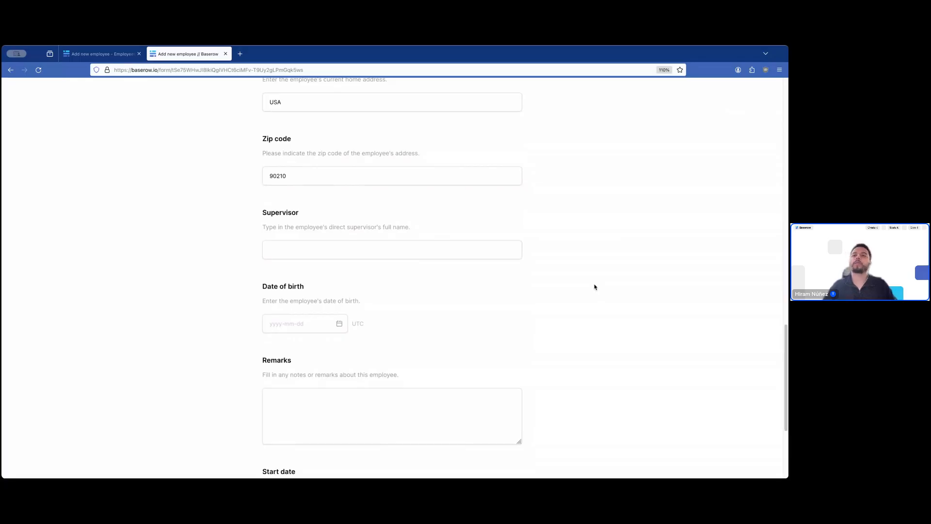
pyautogui.scroll(-5, 595, 282)
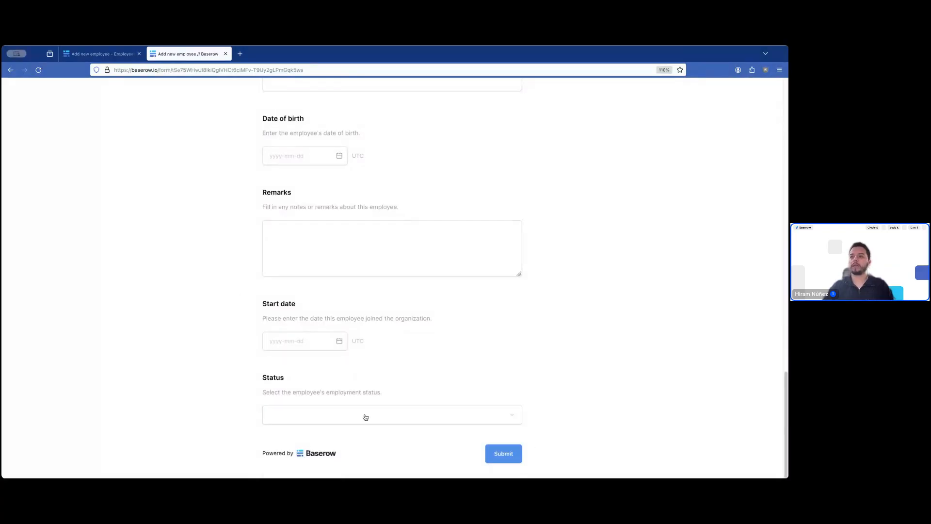
pyautogui.click(504, 453)
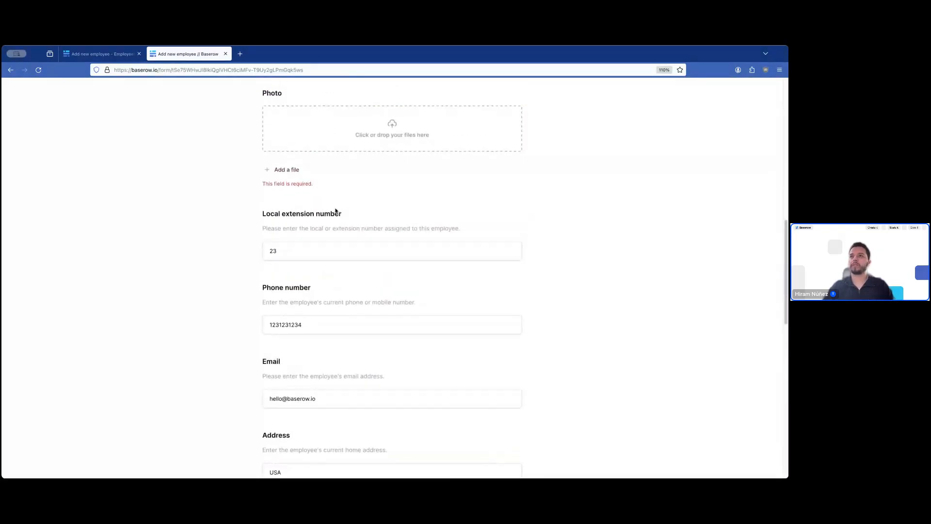
# - Return to the form editor tab and dismiss the sharing popup
pyautogui.scroll(-2, 439, 303)
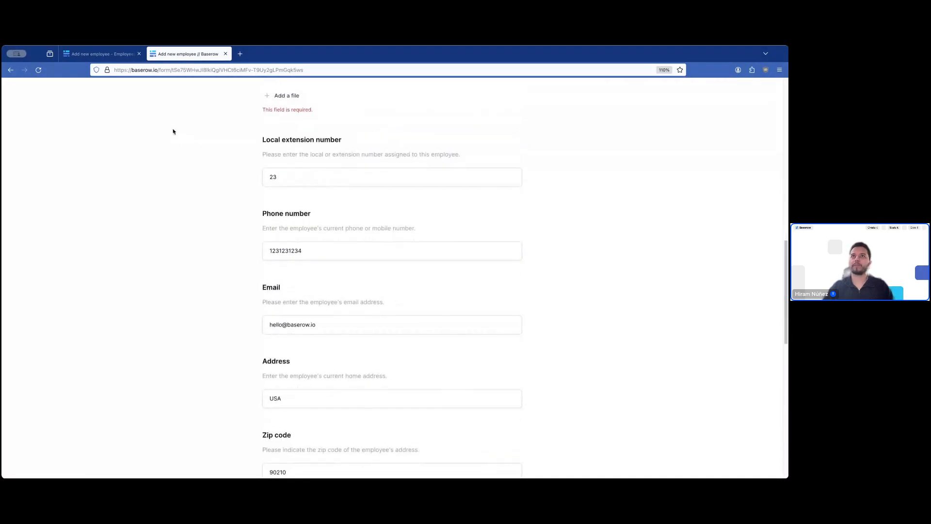
pyautogui.click(99, 54)
pyautogui.click(613, 210)
pyautogui.scroll(-12, 530, 333)
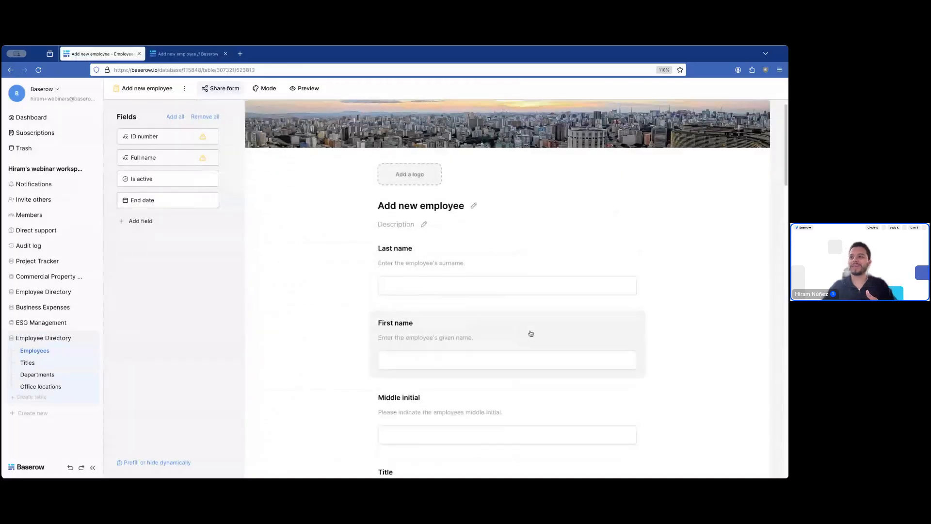
# - Turn off the Photo question's required toggle, then go to the workspace dashboard
pyautogui.click(465, 192)
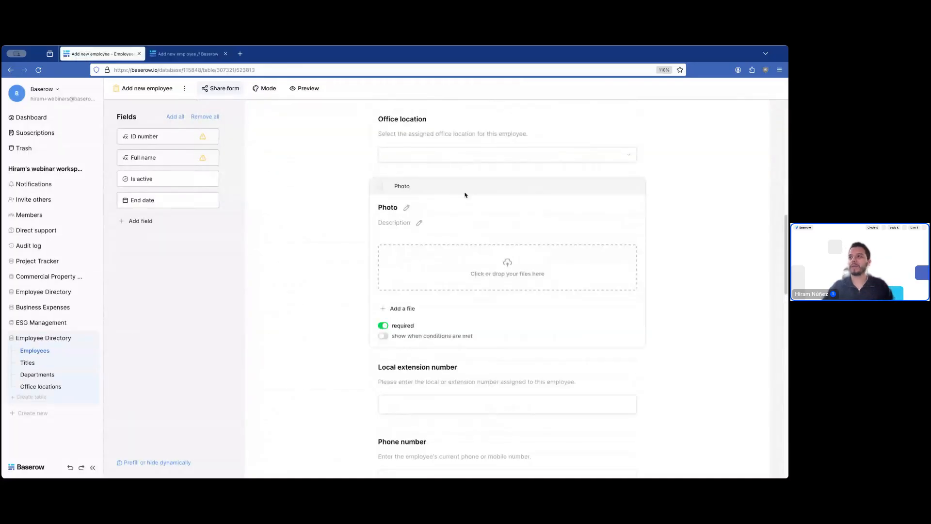
pyautogui.click(383, 326)
pyautogui.click(721, 295)
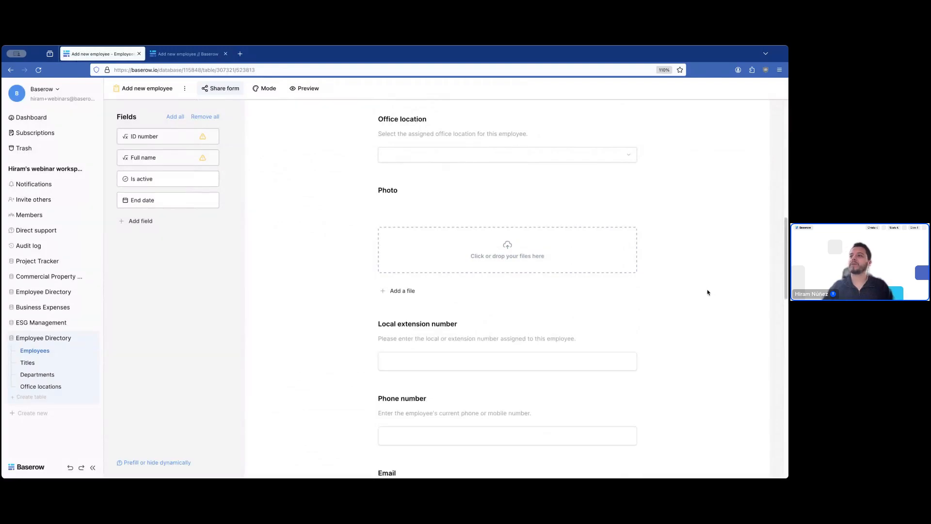
pyautogui.scroll(-11, 679, 291)
pyautogui.scroll(-5, 432, 350)
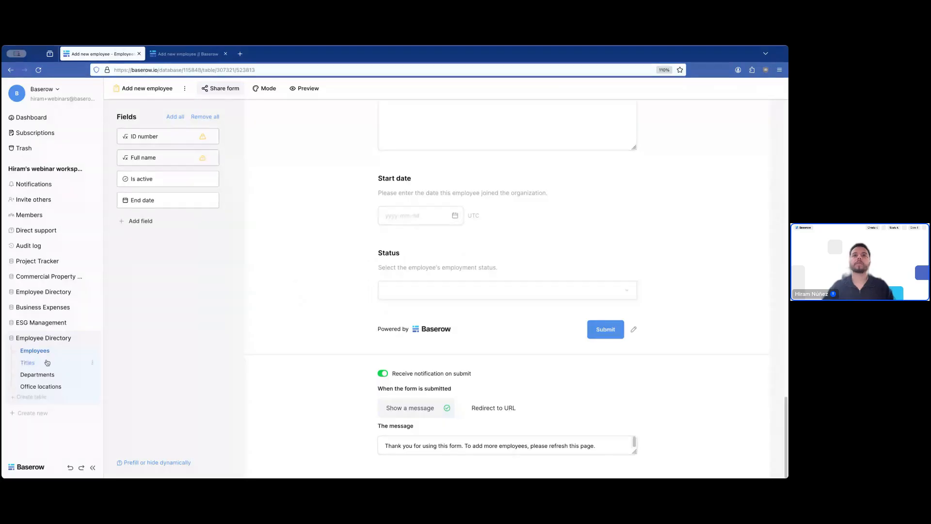
pyautogui.click(51, 125)
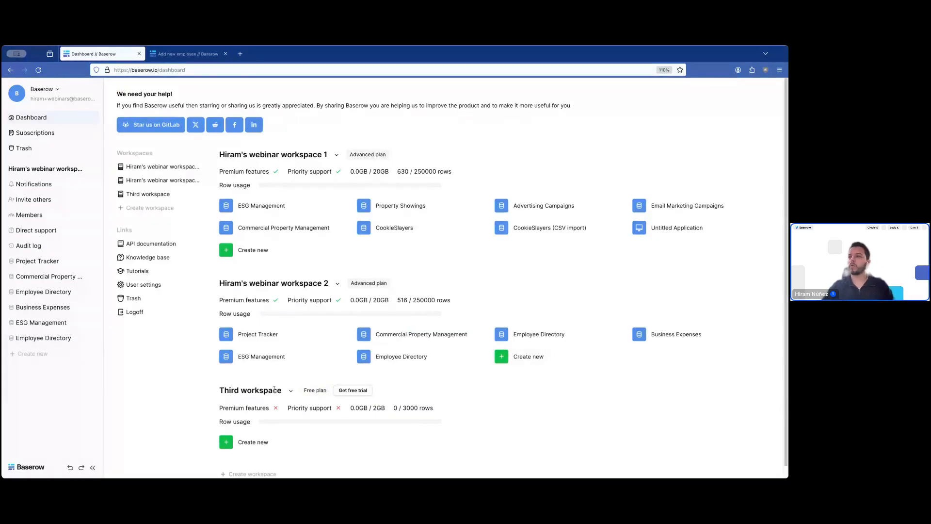
# - Open Employee Directory from the dashboard and switch to the All employees grid view
pyautogui.click(415, 360)
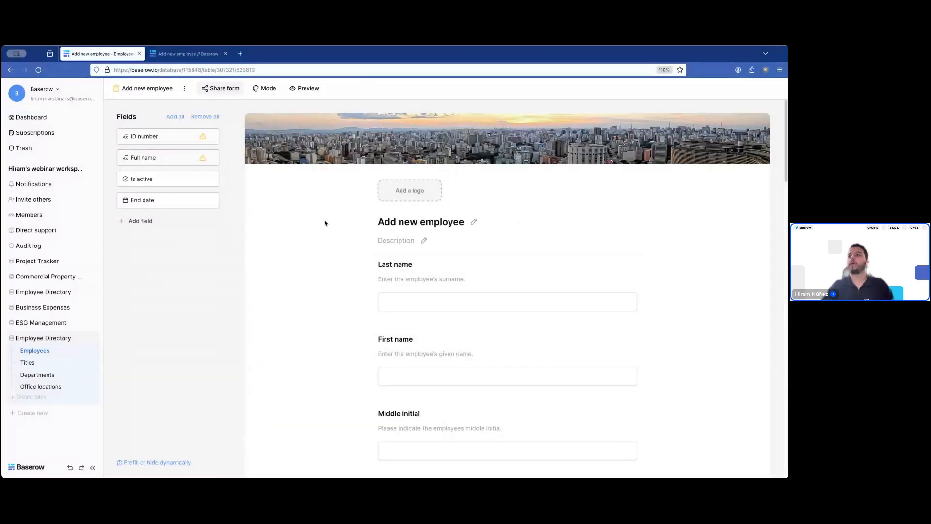
pyautogui.click(143, 86)
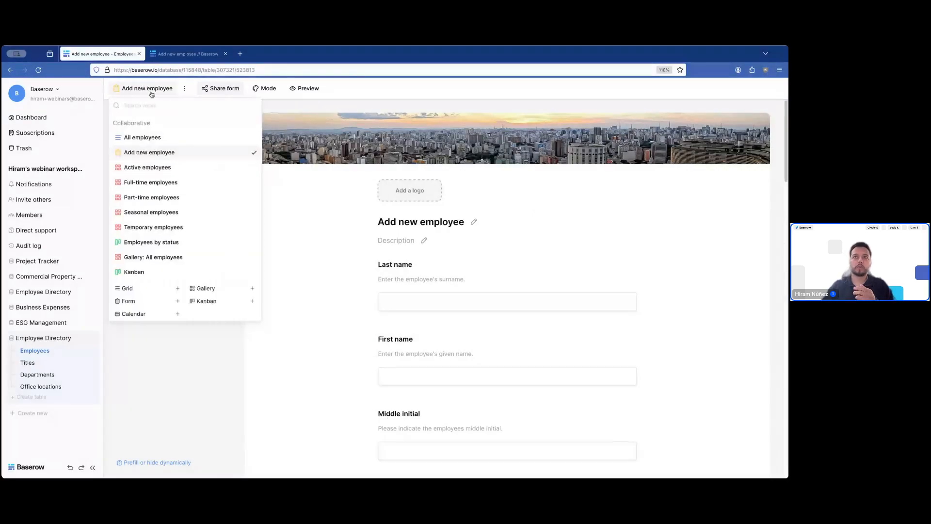
pyautogui.click(177, 139)
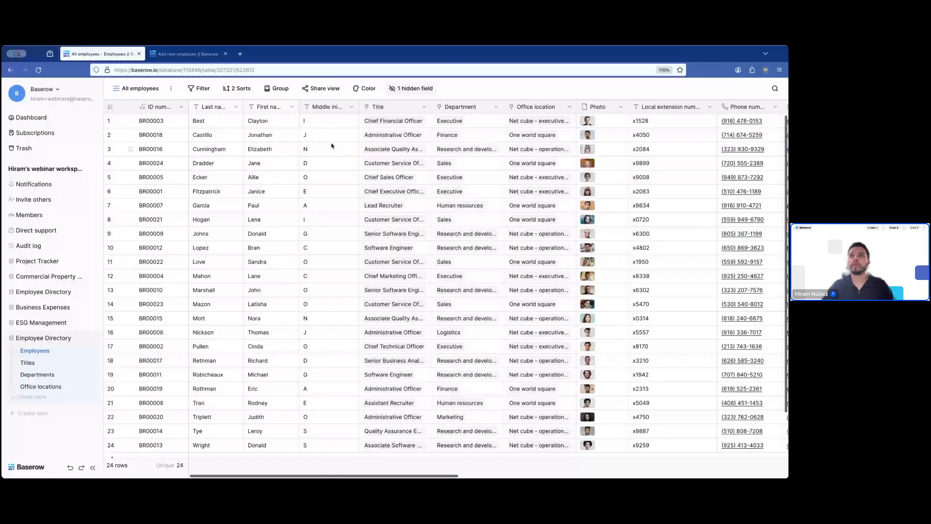
# - Add a new Formula field named 'Employee full name' at the end of the grid
pyautogui.hscroll(2, 479, 151)
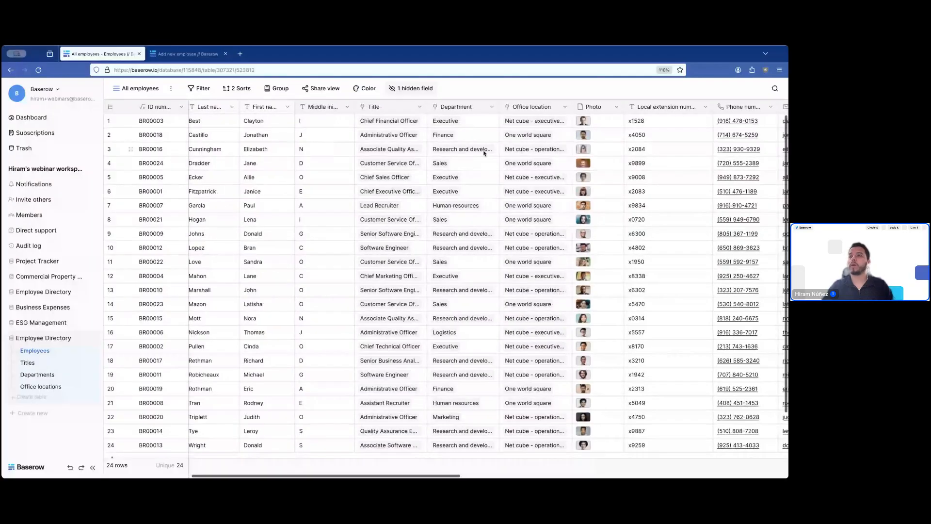
pyautogui.hscroll(15, 480, 151)
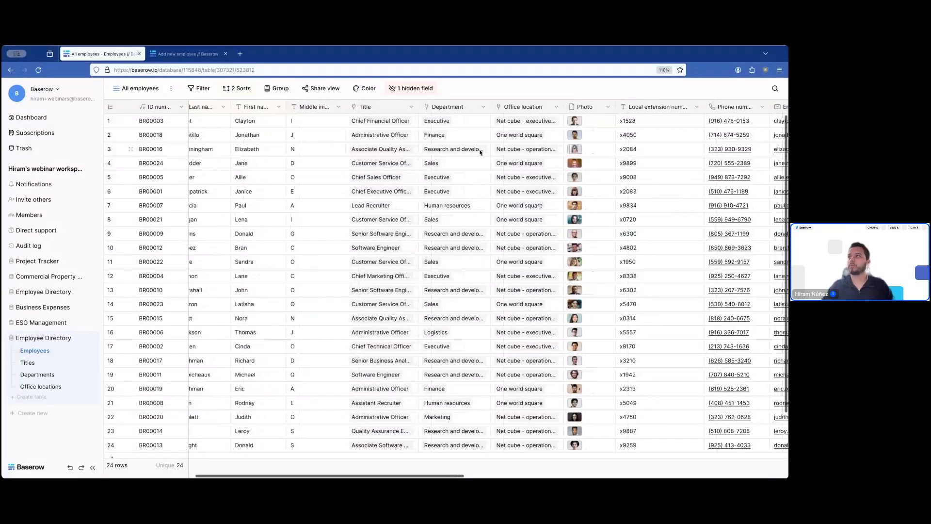
pyautogui.click(725, 107)
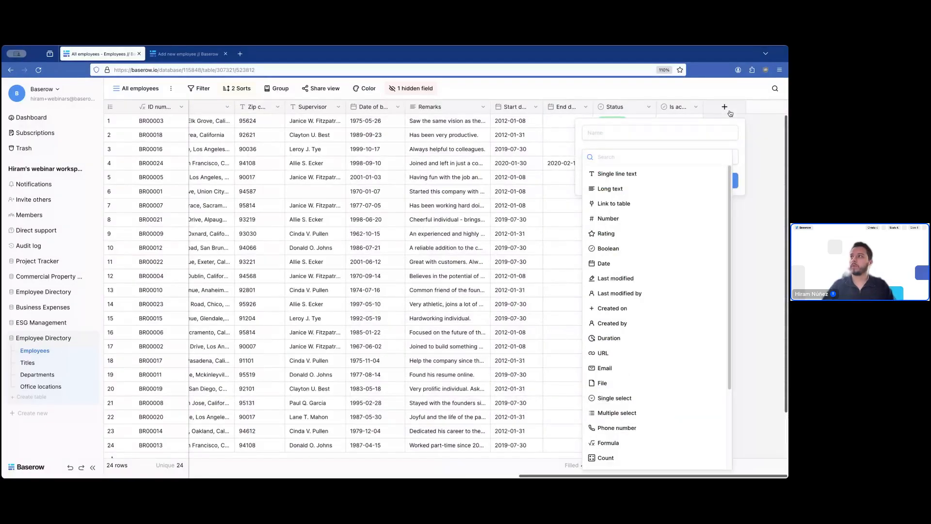
pyautogui.write('form')
pyautogui.press('Return')
pyautogui.doubleClick(666, 131)
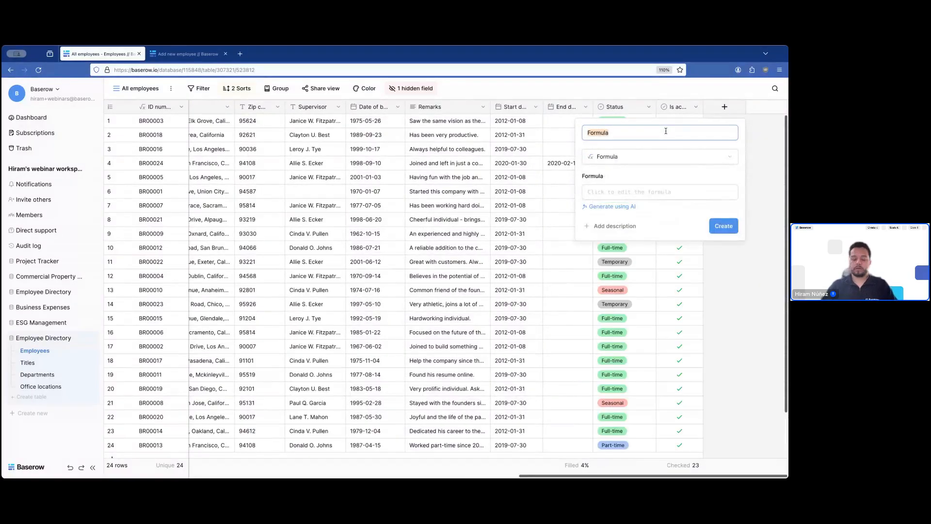
pyautogui.write('E')
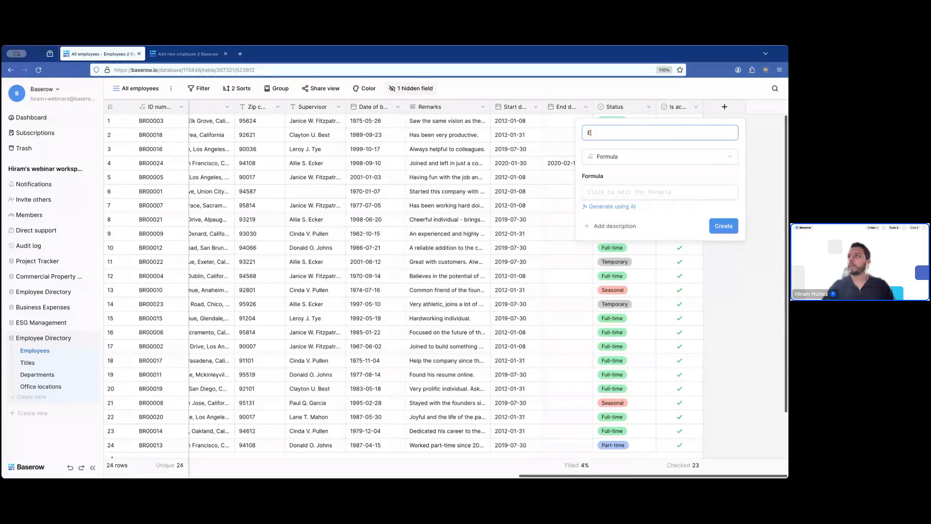
pyautogui.write('mployee')
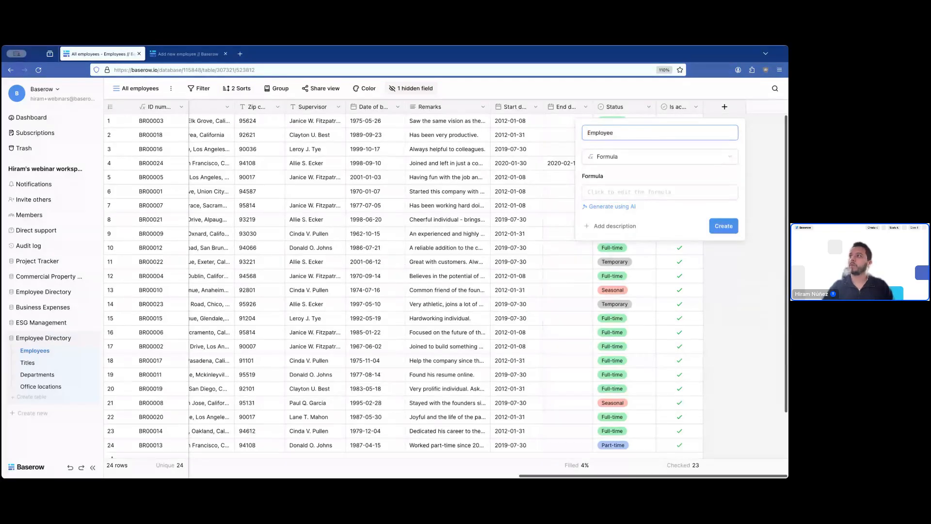
pyautogui.write('full name')
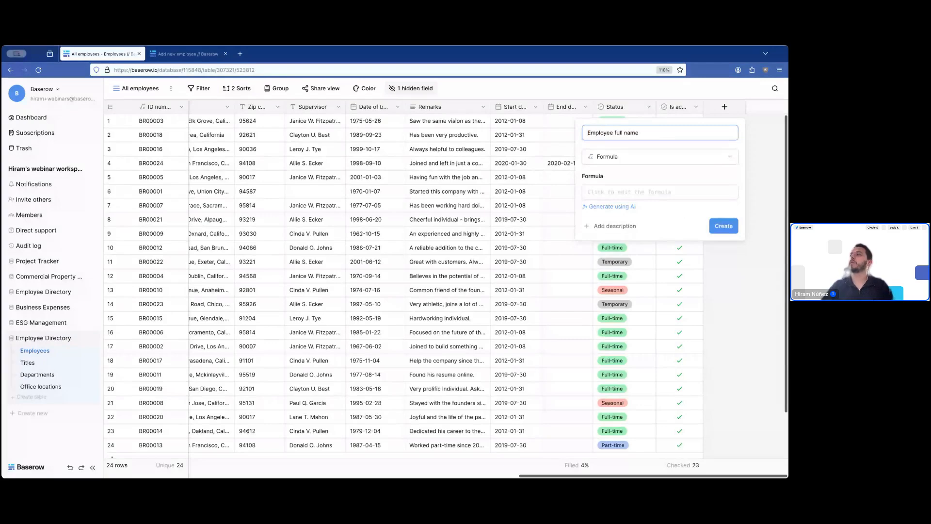
# - Set its formula to concat(field('First name'), field('Last name')) and create the field
pyautogui.click(666, 190)
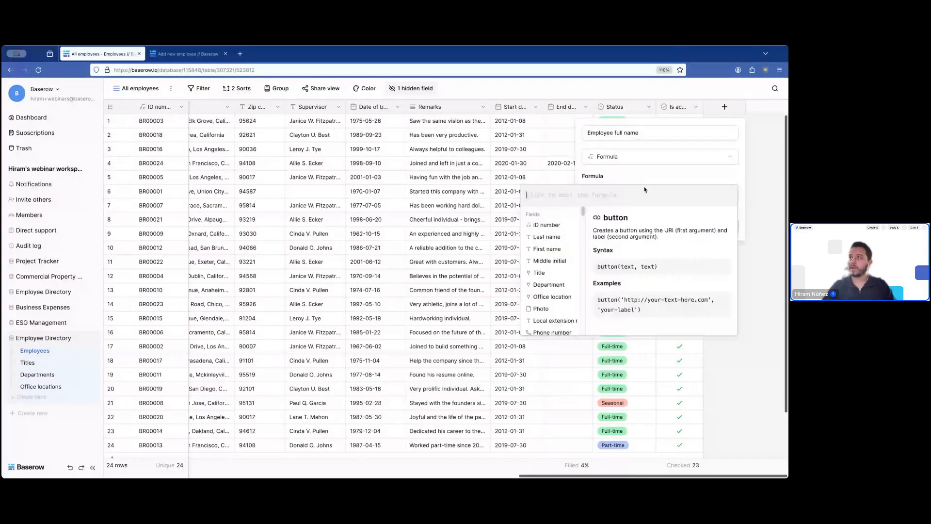
pyautogui.write('c')
pyautogui.press('BackSpace')
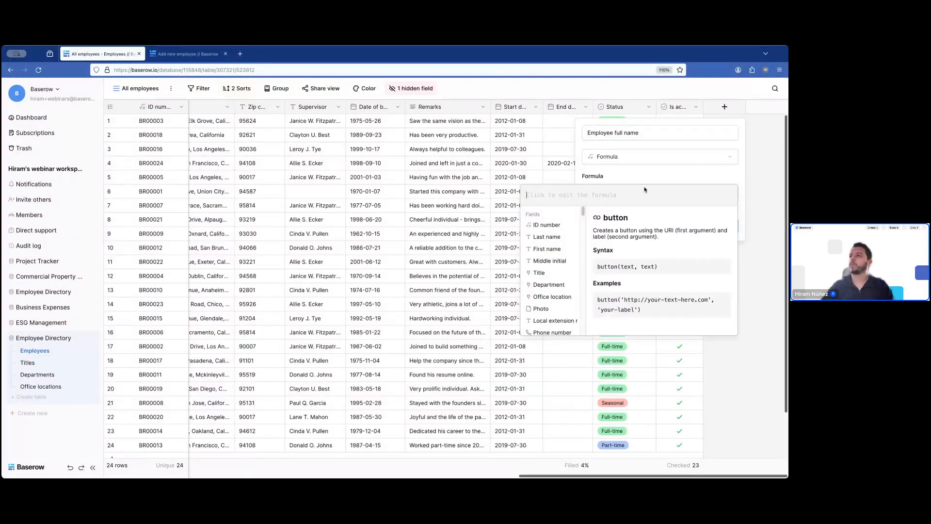
pyautogui.write('concat(')
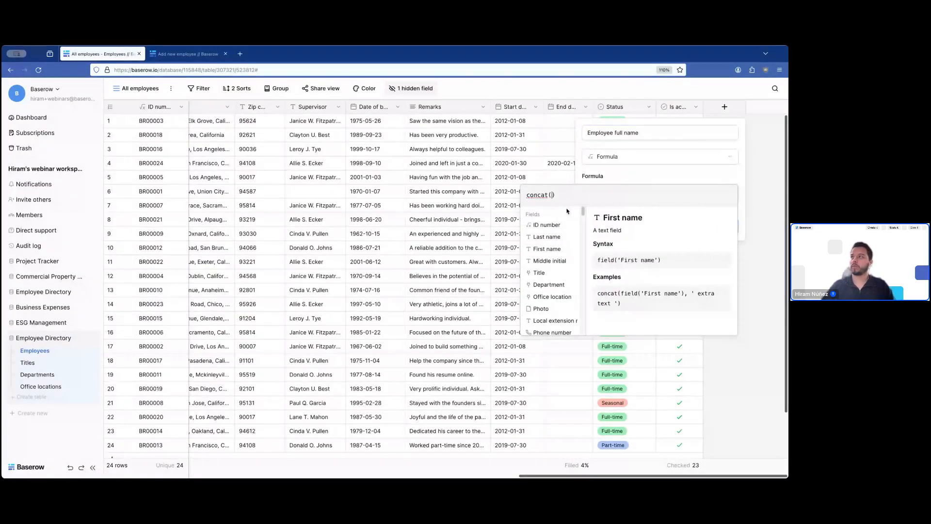
pyautogui.press('BackSpace')
pyautogui.press('BackSpace')
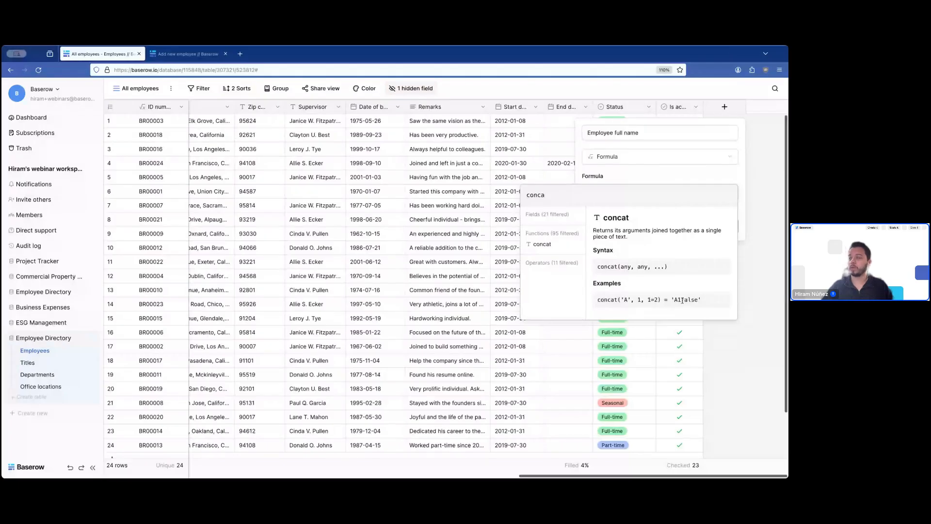
pyautogui.write('t')
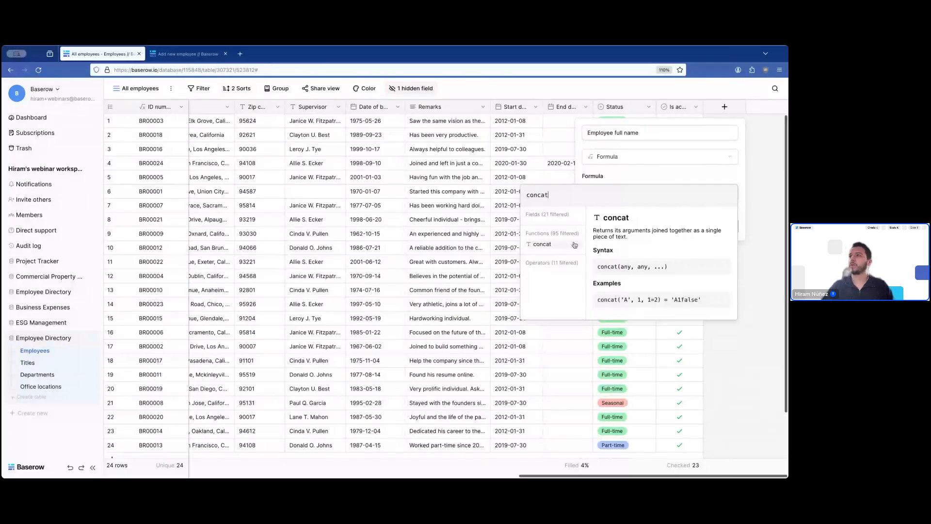
pyautogui.click(568, 245)
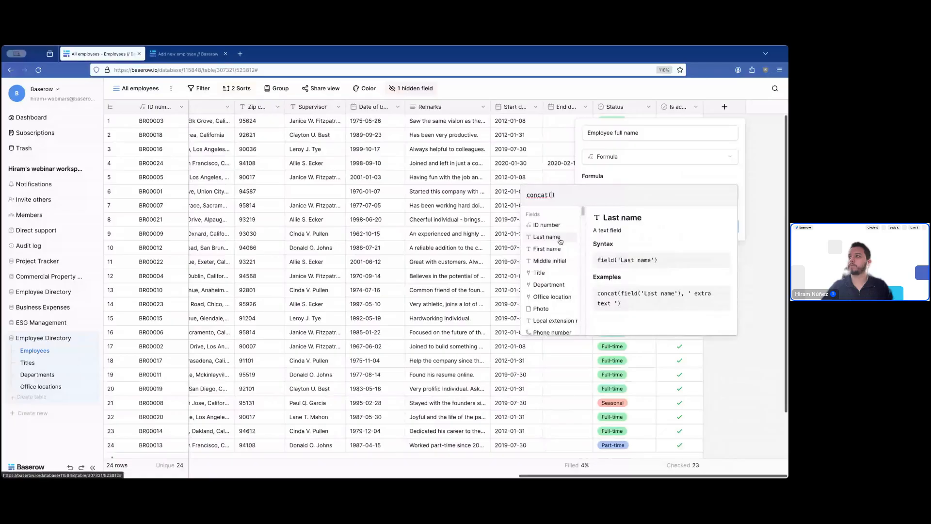
pyautogui.click(551, 248)
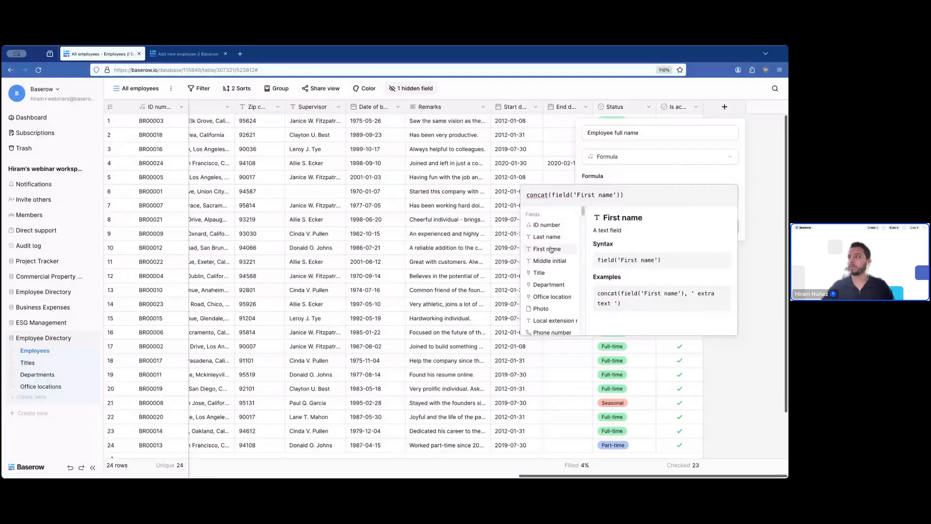
pyautogui.write(',')
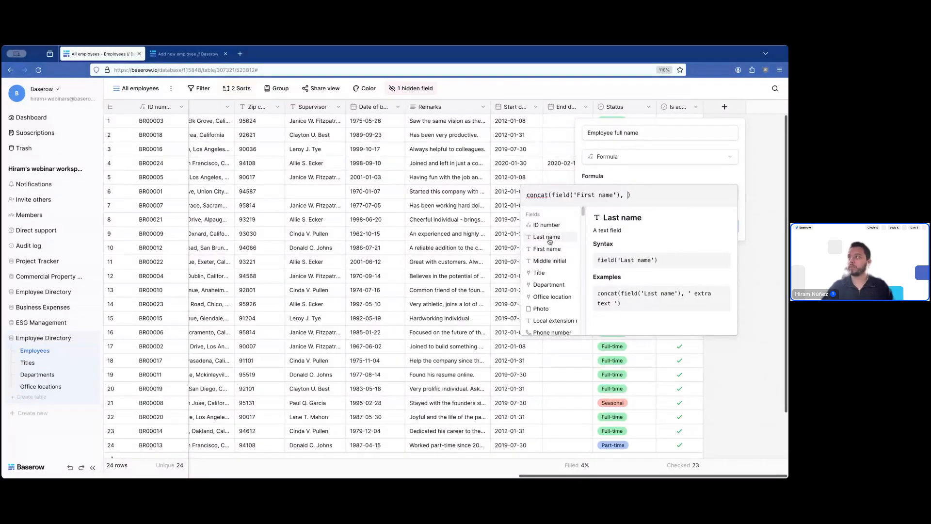
pyautogui.click(548, 237)
pyautogui.click(708, 181)
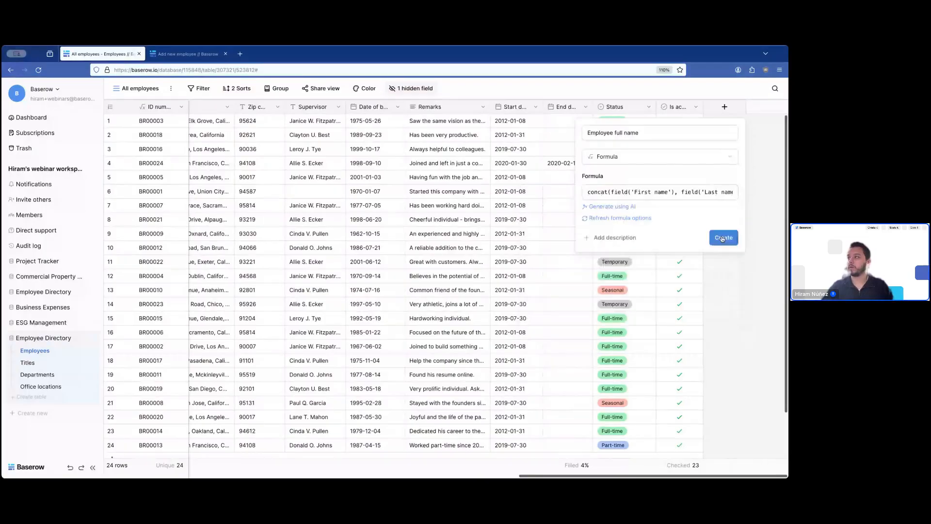
pyautogui.click(722, 237)
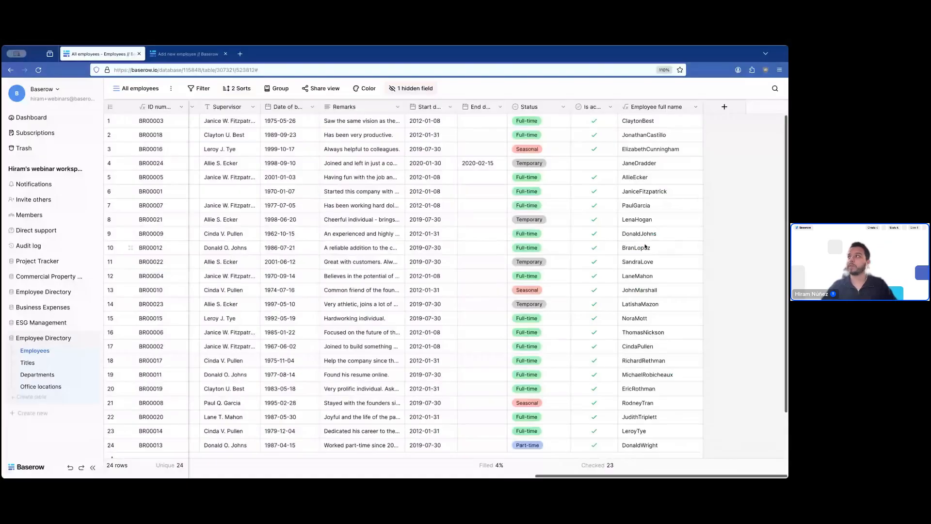
pyautogui.click(696, 107)
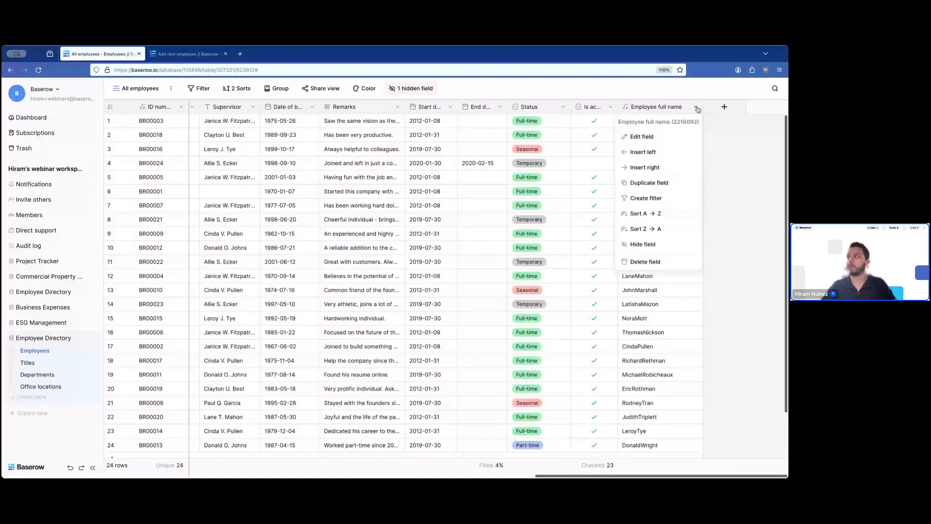
pyautogui.click(663, 138)
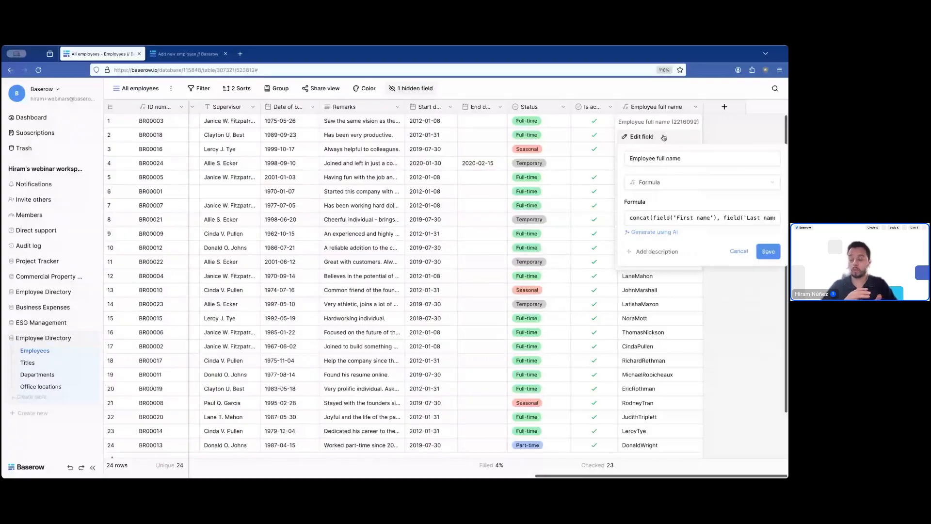
pyautogui.click(719, 221)
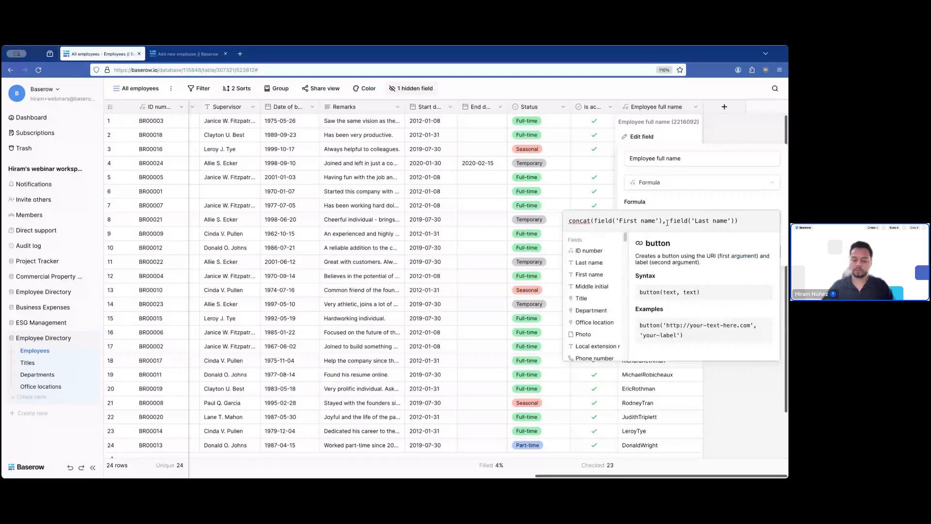
pyautogui.click(667, 222)
pyautogui.write("' ")
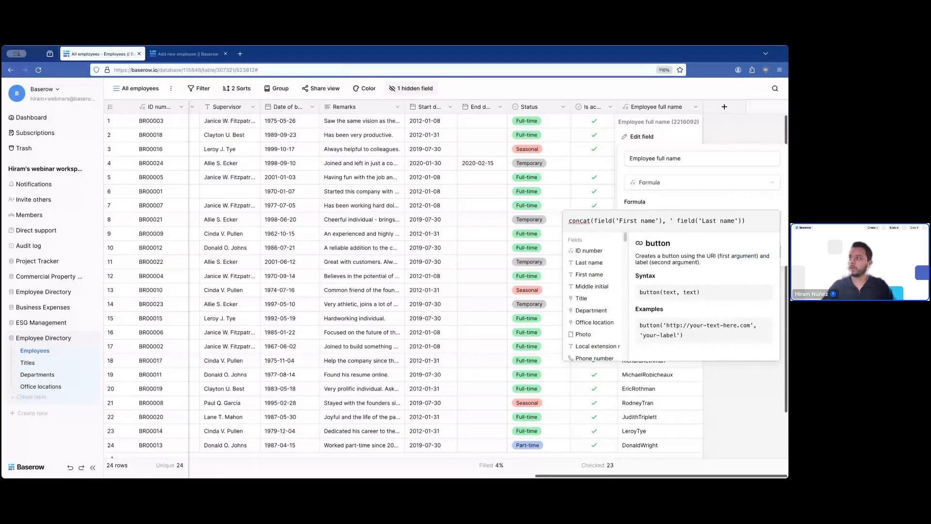
pyautogui.write(" ',")
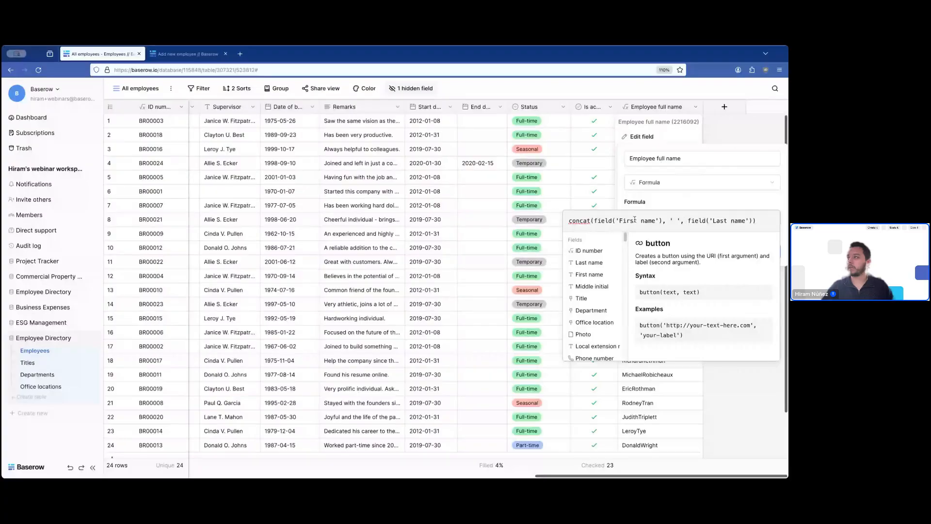
pyautogui.click(768, 263)
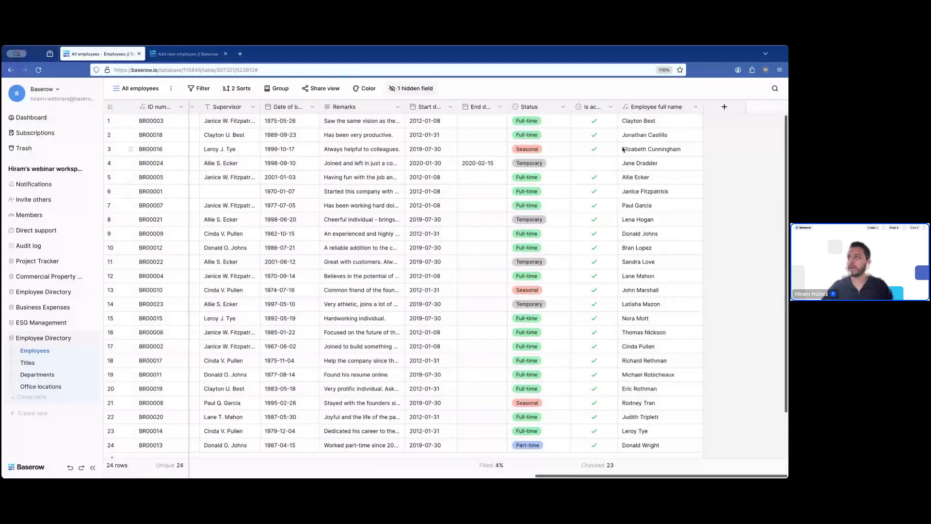
pyautogui.scroll(-2, 658, 243)
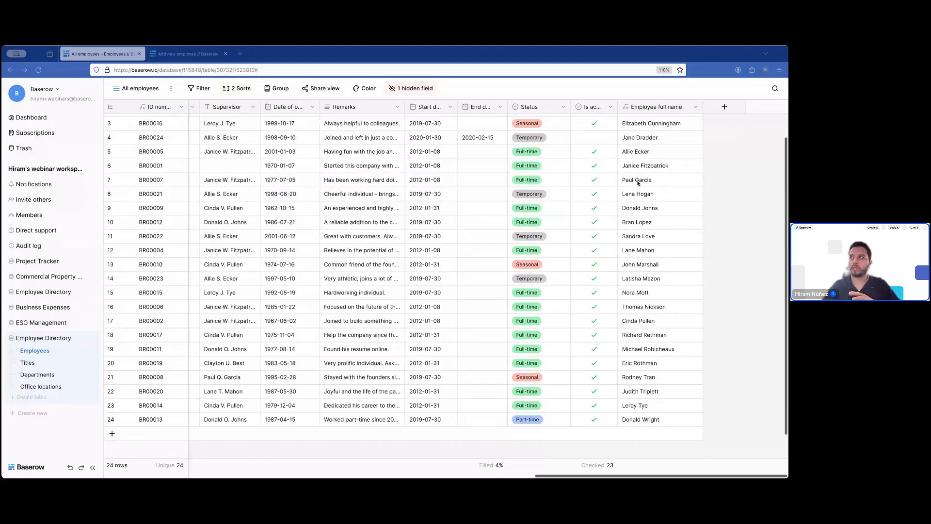
pyautogui.click(750, 240)
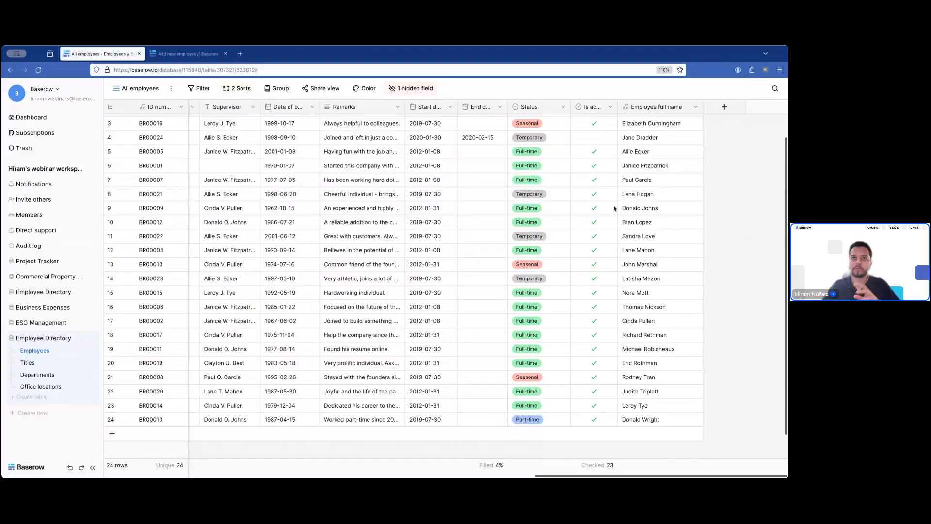
# - Return to the dashboard and open the Commercial Property Management database's Buildings table
pyautogui.click(43, 124)
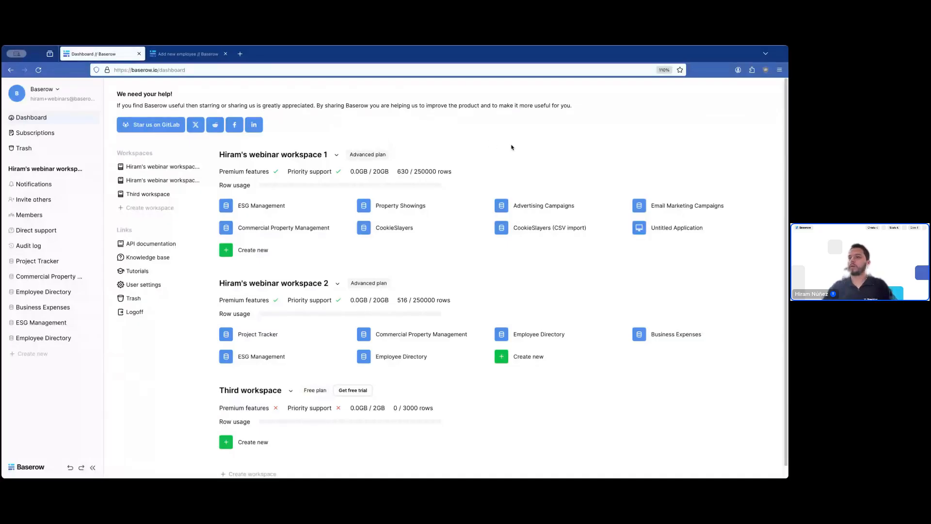
pyautogui.click(412, 339)
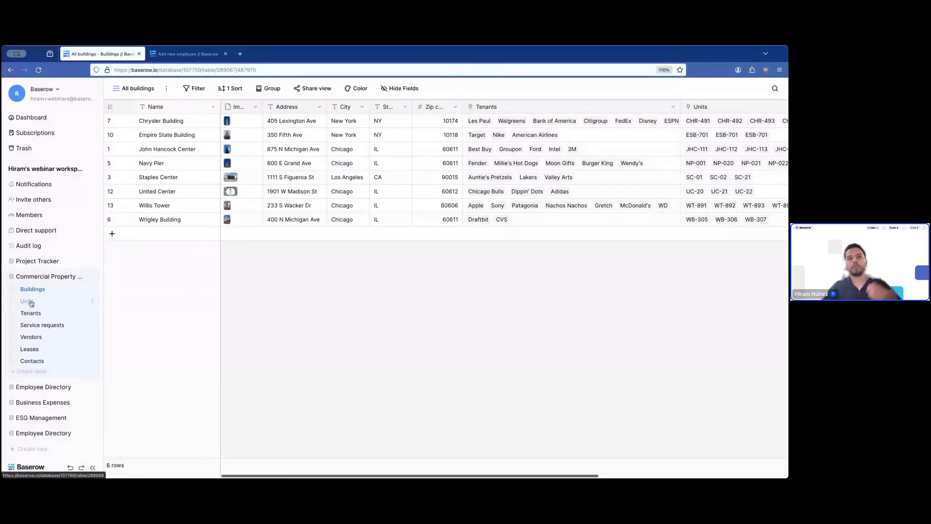
pyautogui.click(43, 362)
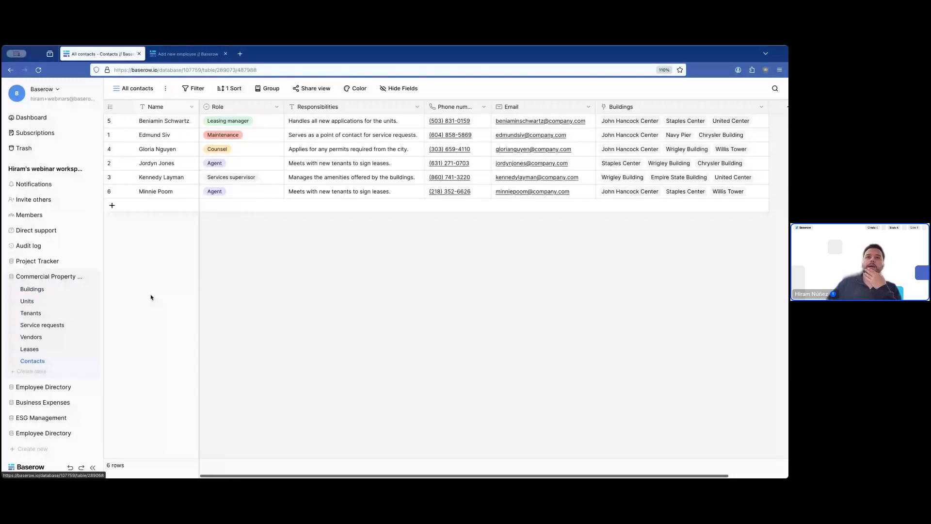
pyautogui.click(39, 292)
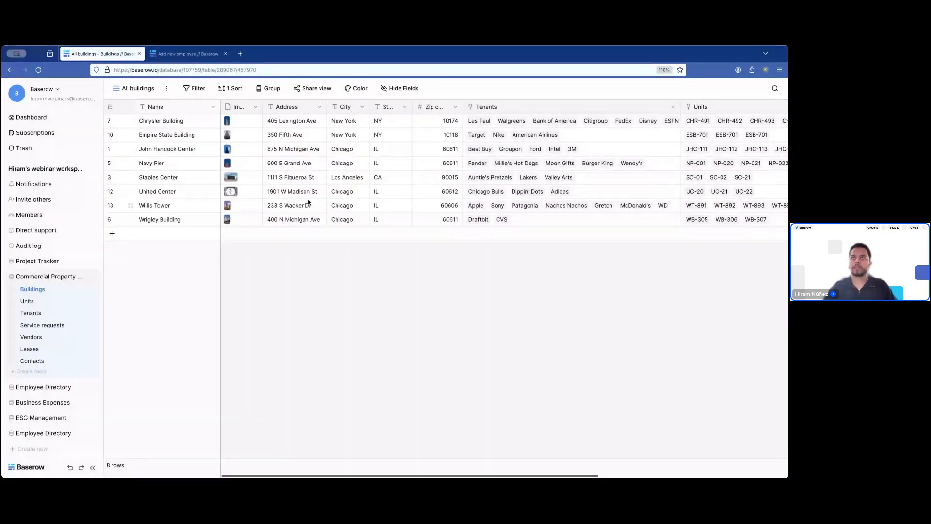
# - Create a collaborative grid view called 'Chicago buildings' from the views list
pyautogui.click(138, 88)
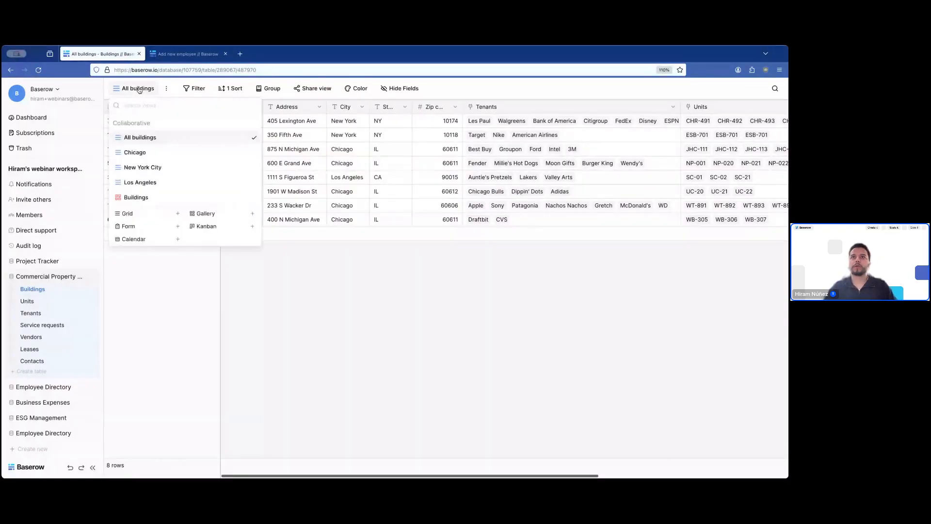
pyautogui.click(146, 215)
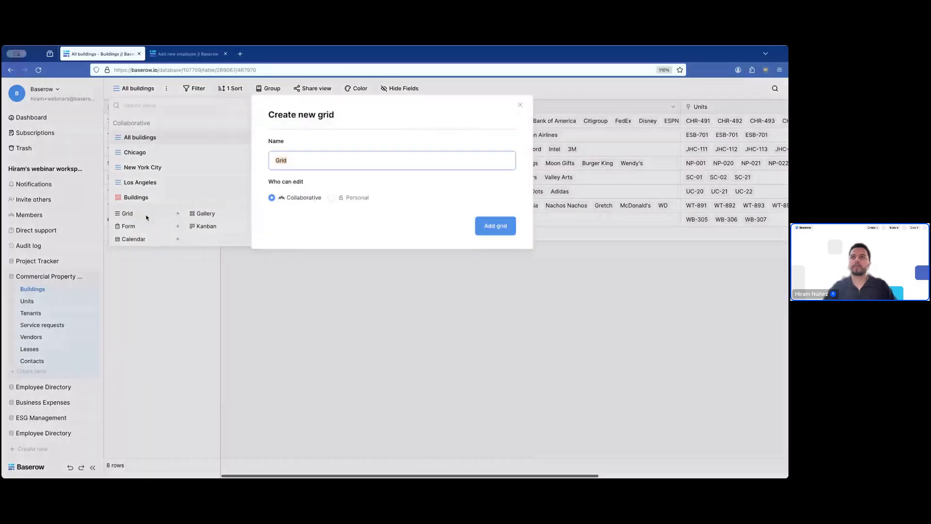
pyautogui.write('Chicago buil')
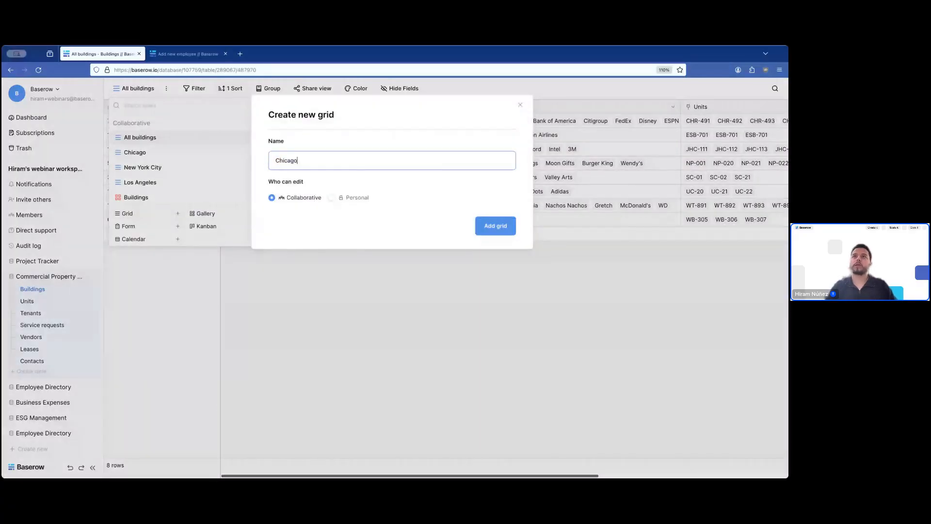
pyautogui.write('dings')
pyautogui.press('Return')
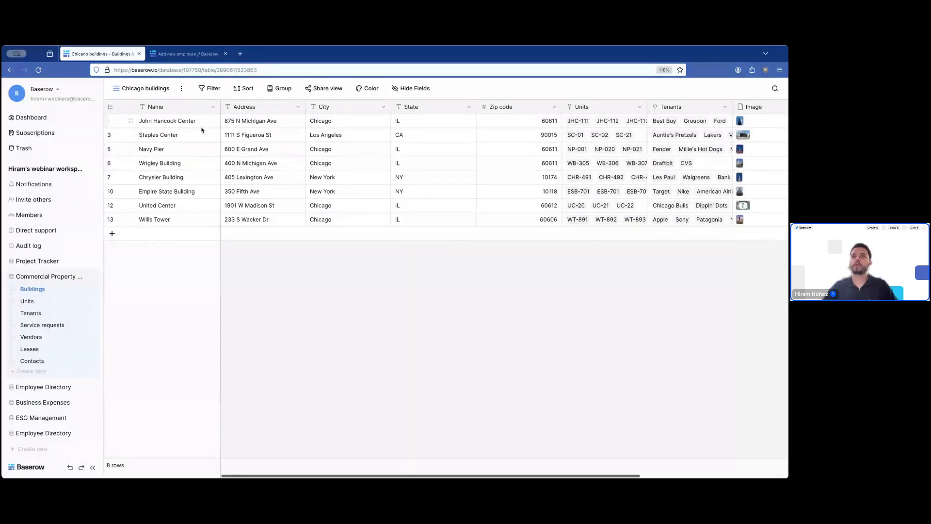
# - Add a filter where City is 'Chicago', leaving five buildings
pyautogui.click(214, 93)
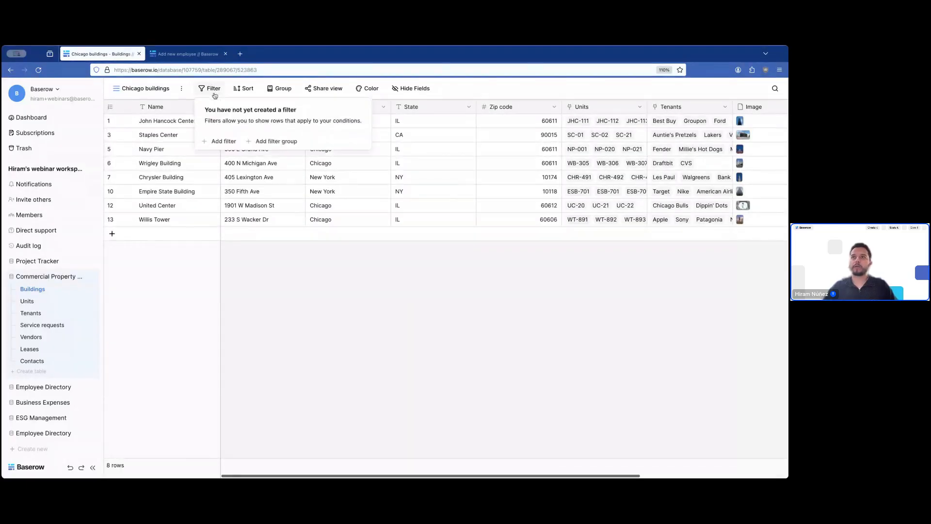
pyautogui.click(229, 141)
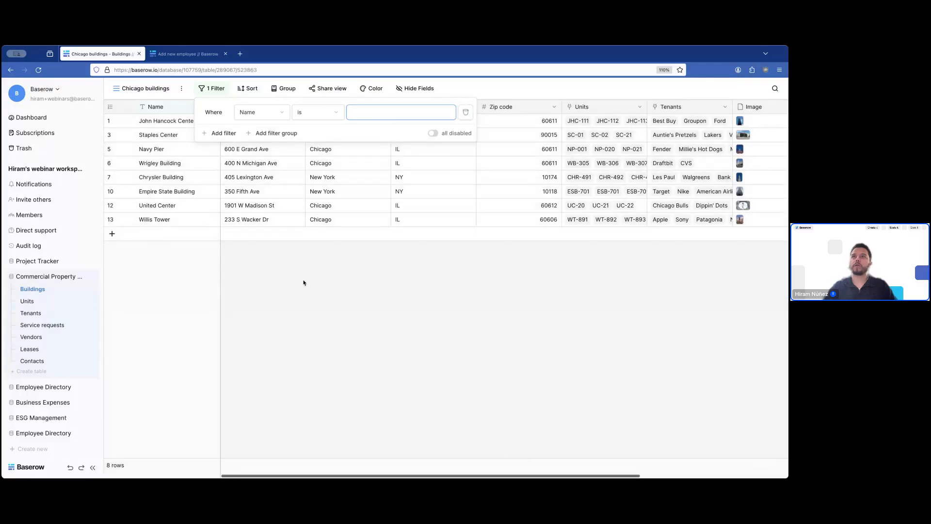
pyautogui.click(304, 282)
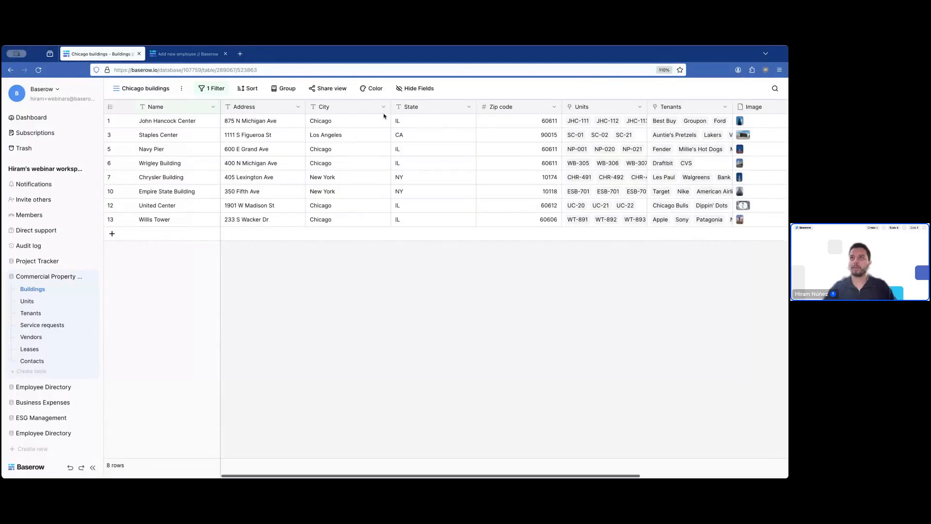
pyautogui.click(204, 90)
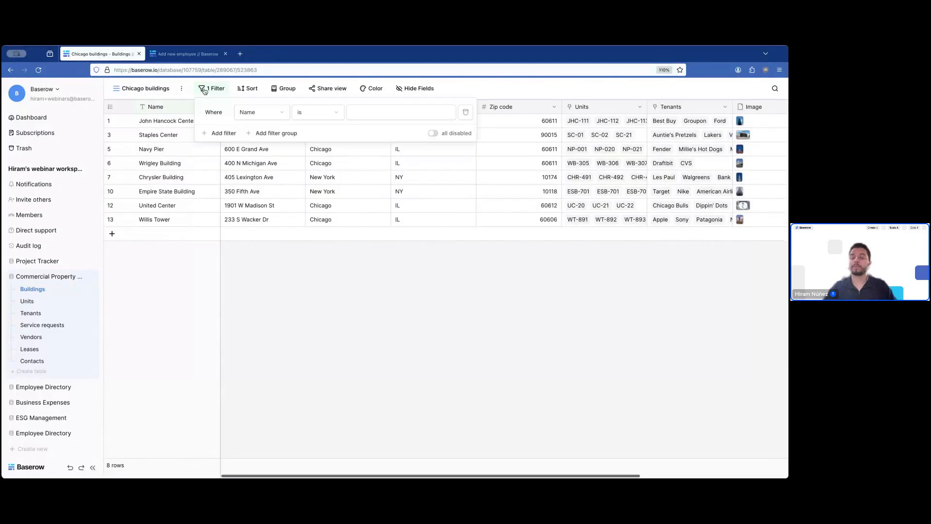
pyautogui.click(261, 116)
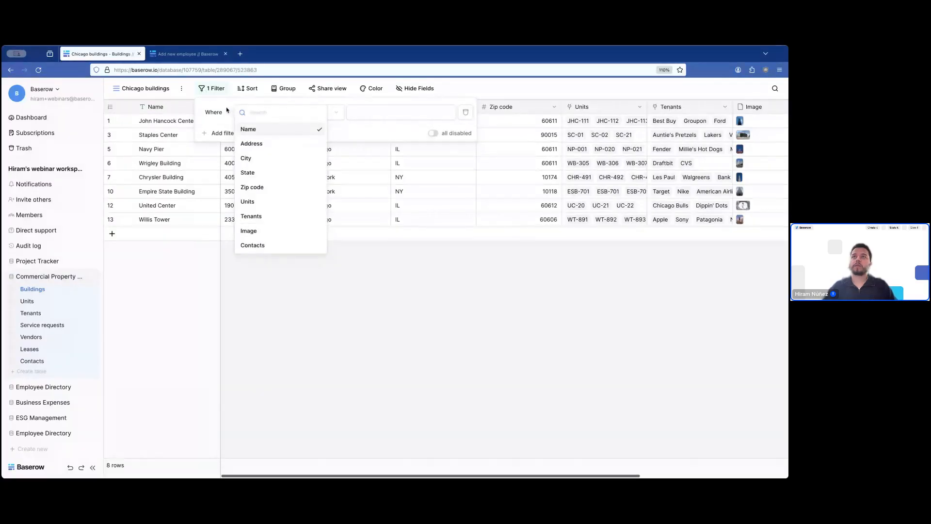
pyautogui.click(252, 158)
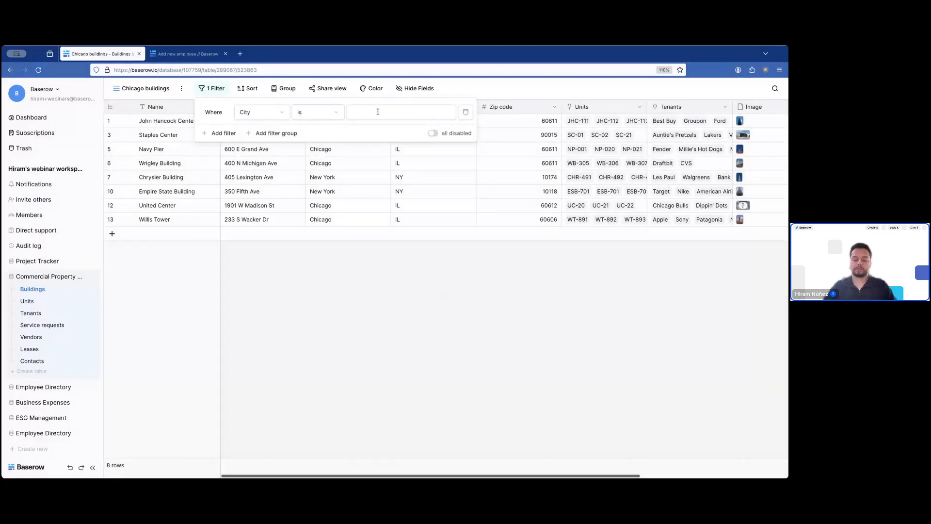
pyautogui.click(378, 112)
pyautogui.write('Chicago')
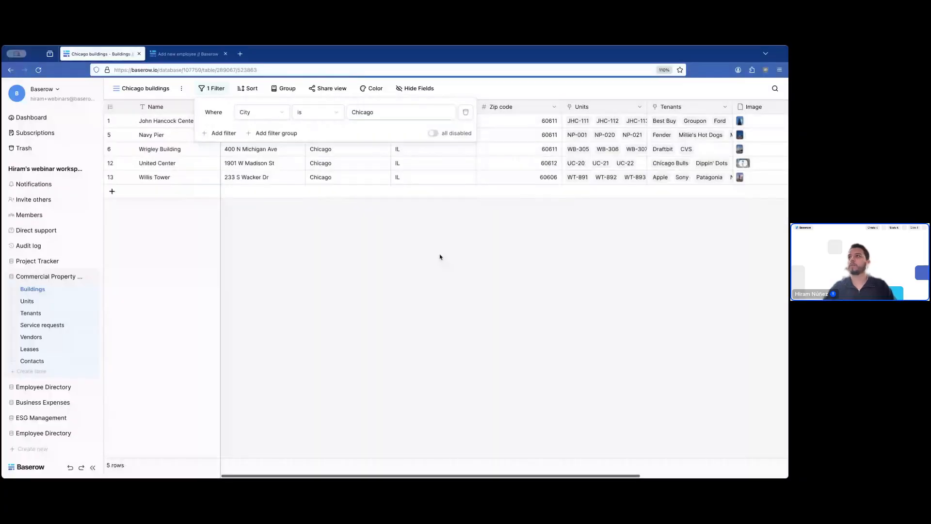
pyautogui.click(436, 253)
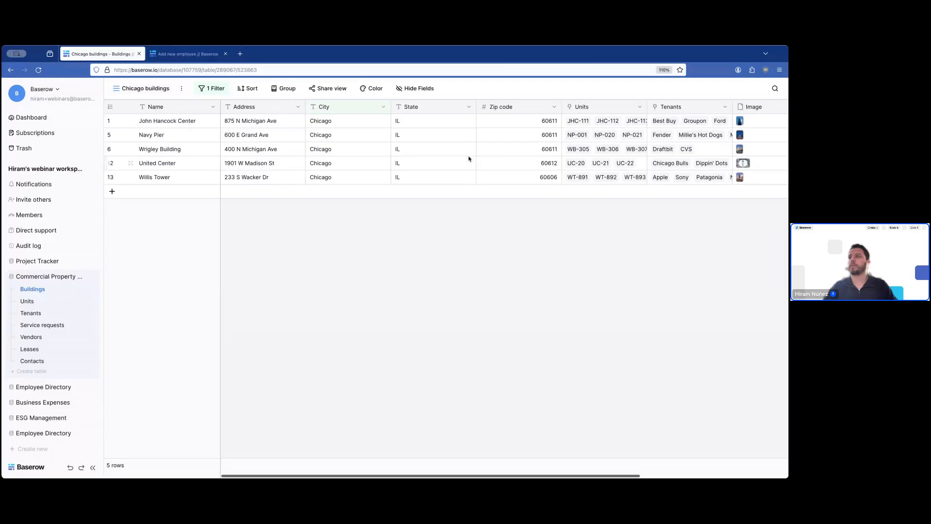
# - Add a second filter where Zip code is 60611, leaving three buildings
pyautogui.click(208, 89)
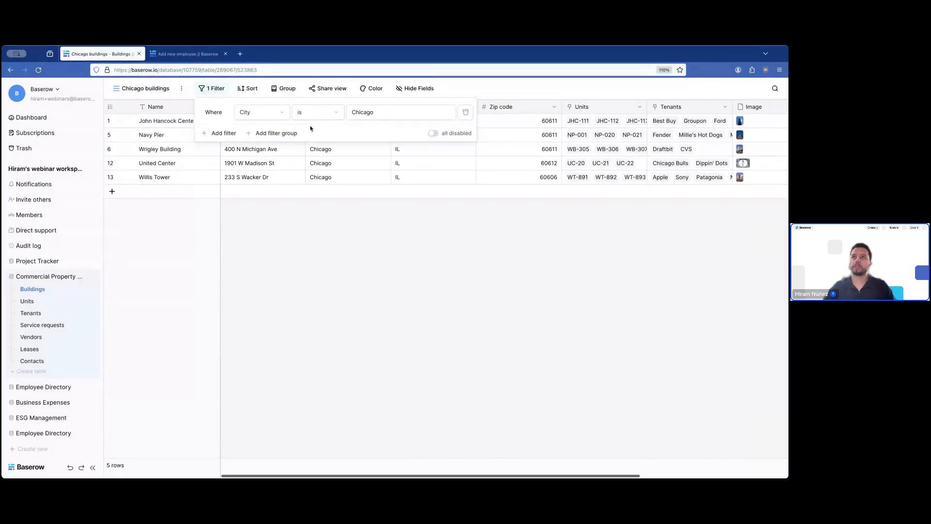
pyautogui.click(222, 134)
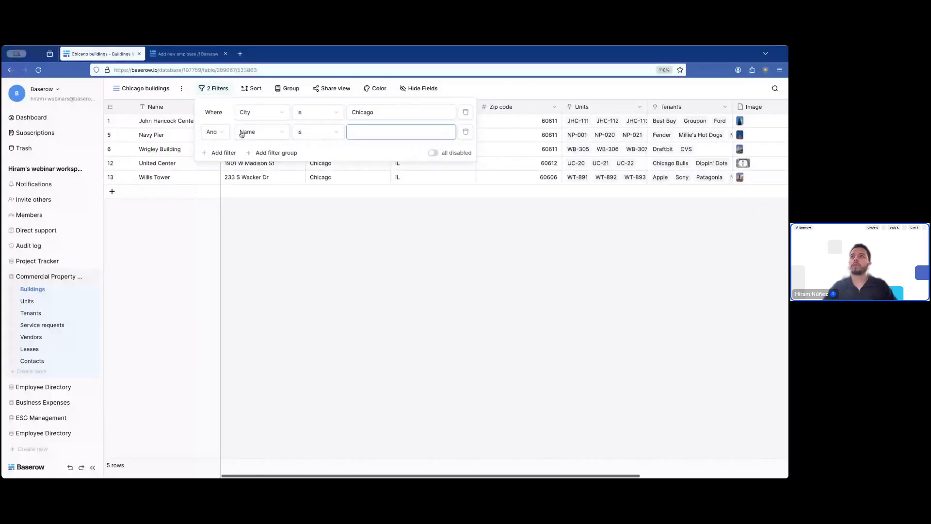
pyautogui.click(224, 108)
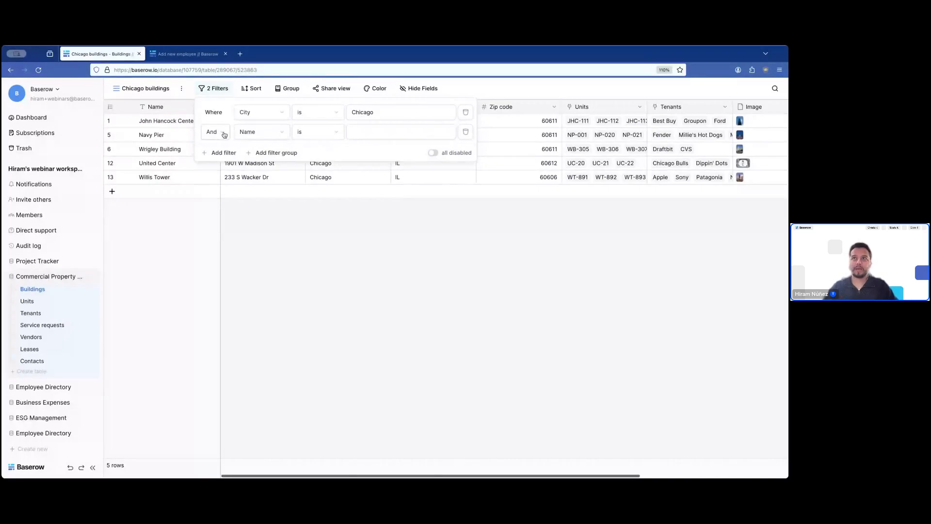
pyautogui.click(256, 132)
pyautogui.click(266, 205)
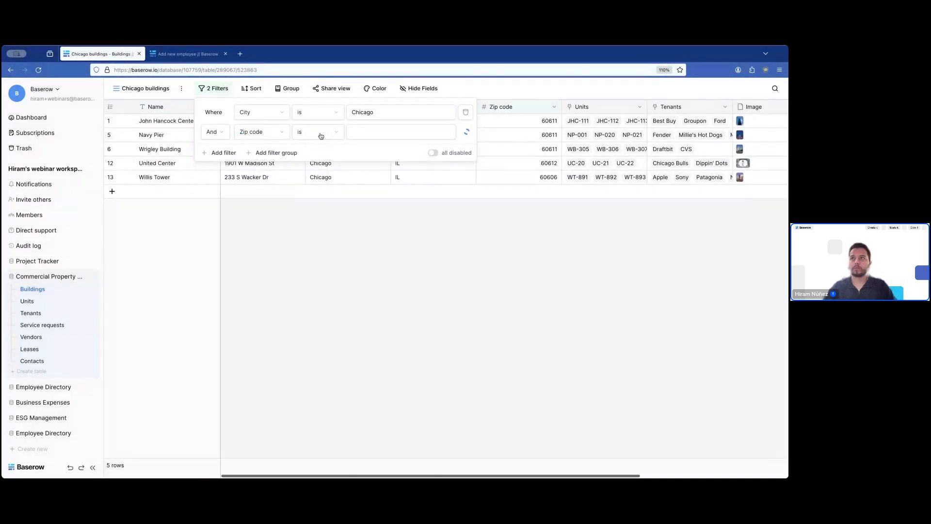
pyautogui.click(375, 134)
pyautogui.write('60611')
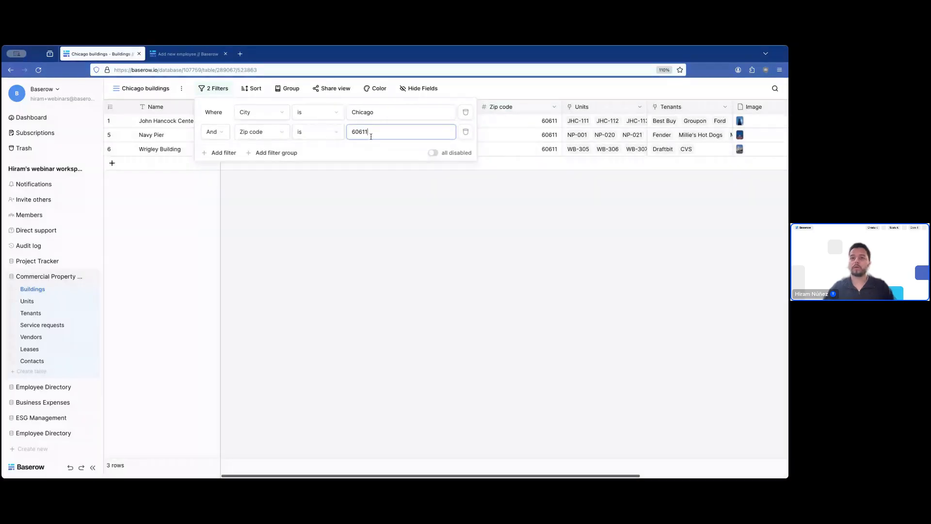
pyautogui.click(422, 218)
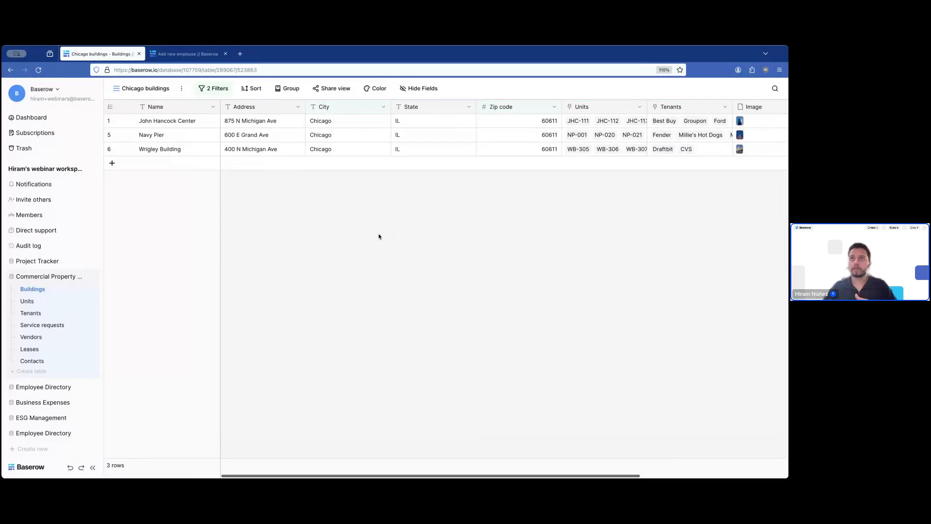
# - Add an extra filter condition and filter group, then delete both
pyautogui.click(219, 90)
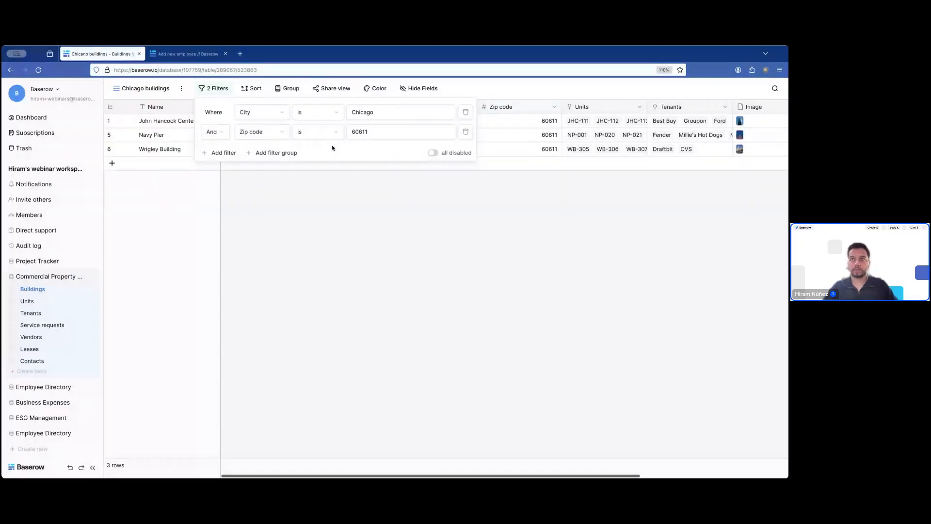
pyautogui.click(225, 153)
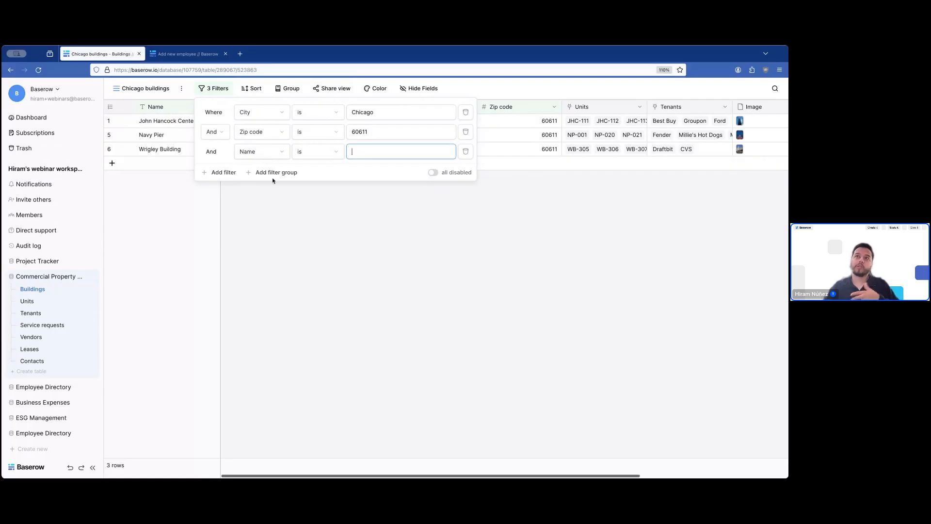
pyautogui.click(273, 173)
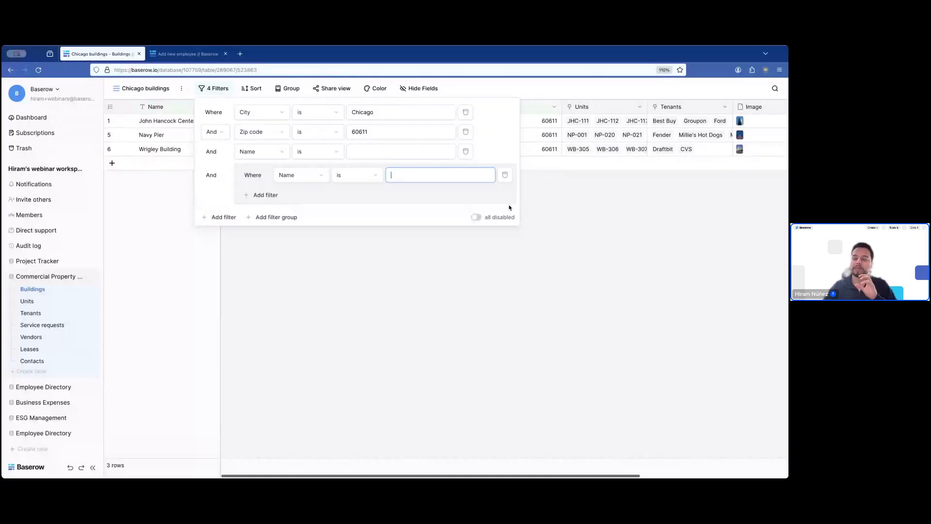
pyautogui.click(505, 174)
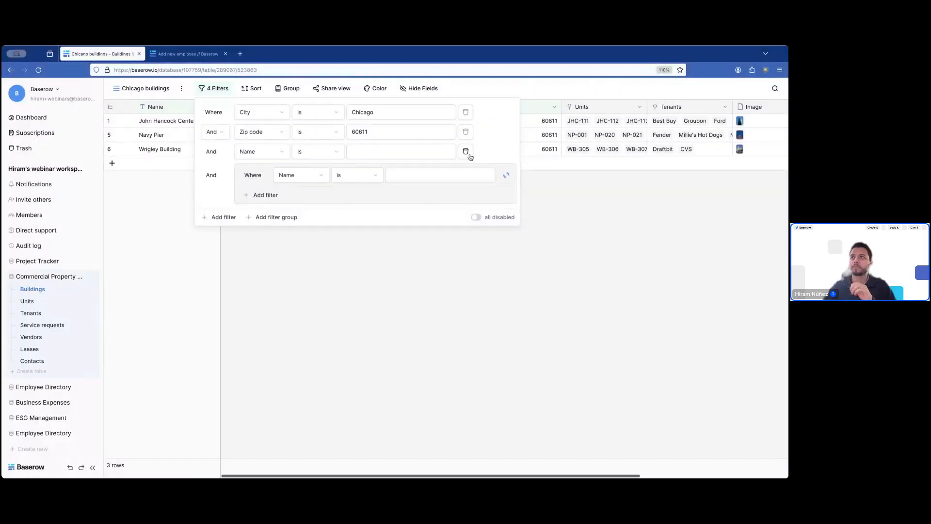
pyautogui.click(466, 152)
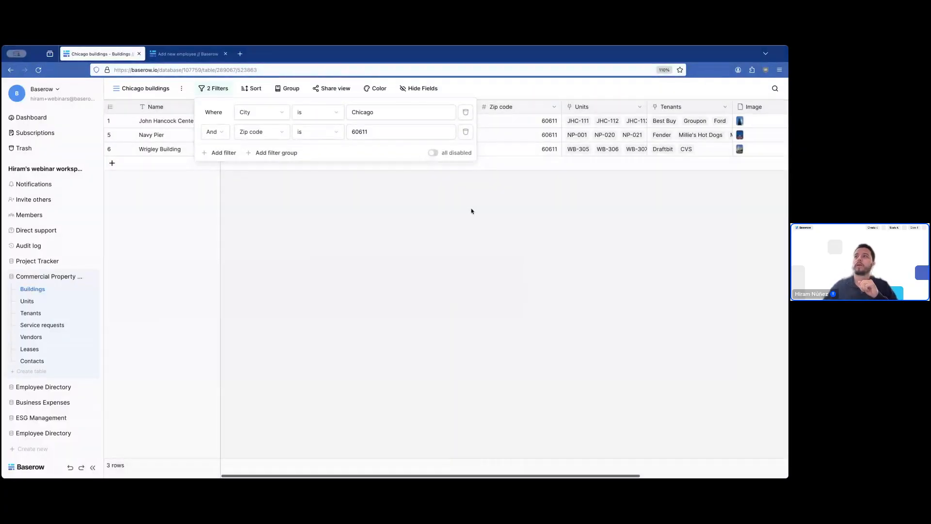
# - Dismiss the 2 Filters popup to show the three 60611 Chicago buildings
pyautogui.click(471, 211)
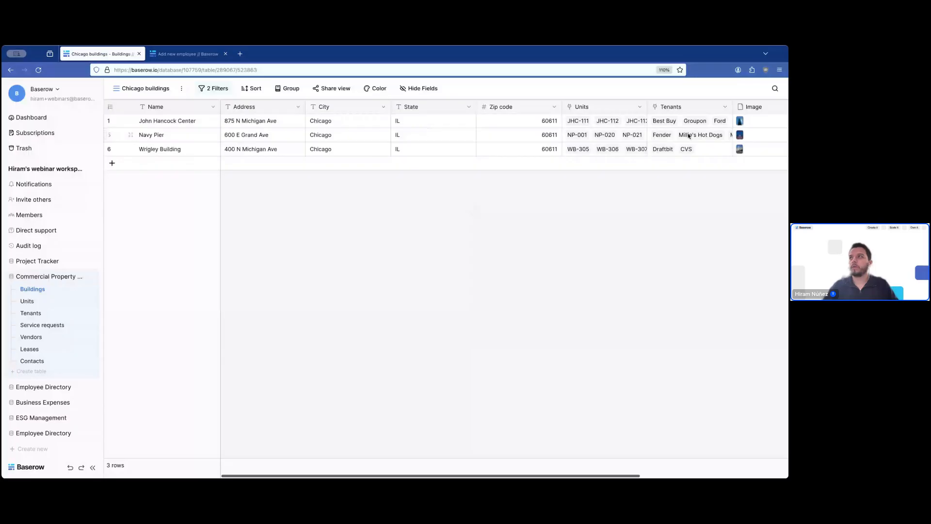
# - Hide the Units, Tenants, Image and Contacts fields, keeping Zip code visible
pyautogui.click(427, 91)
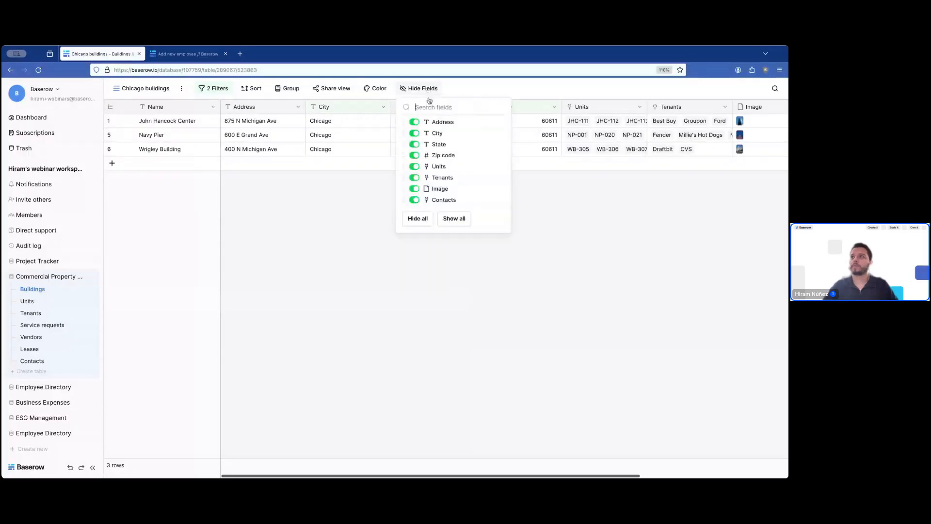
pyautogui.click(414, 188)
pyautogui.click(414, 178)
pyautogui.click(415, 166)
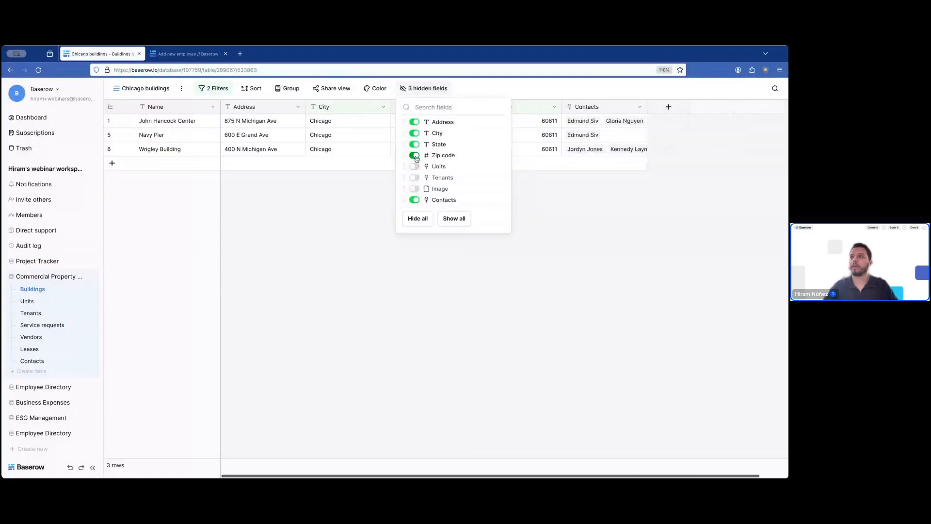
pyautogui.click(415, 155)
pyautogui.click(415, 156)
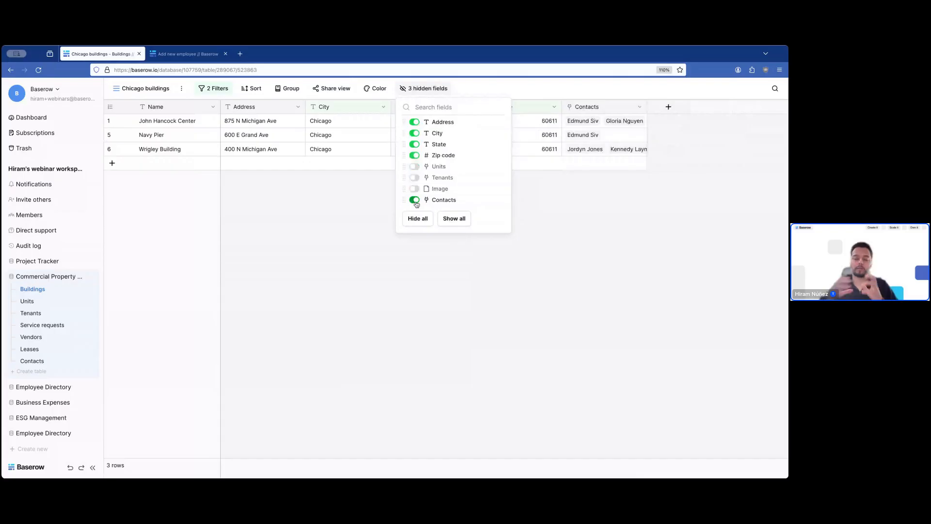
pyautogui.click(414, 200)
pyautogui.click(424, 262)
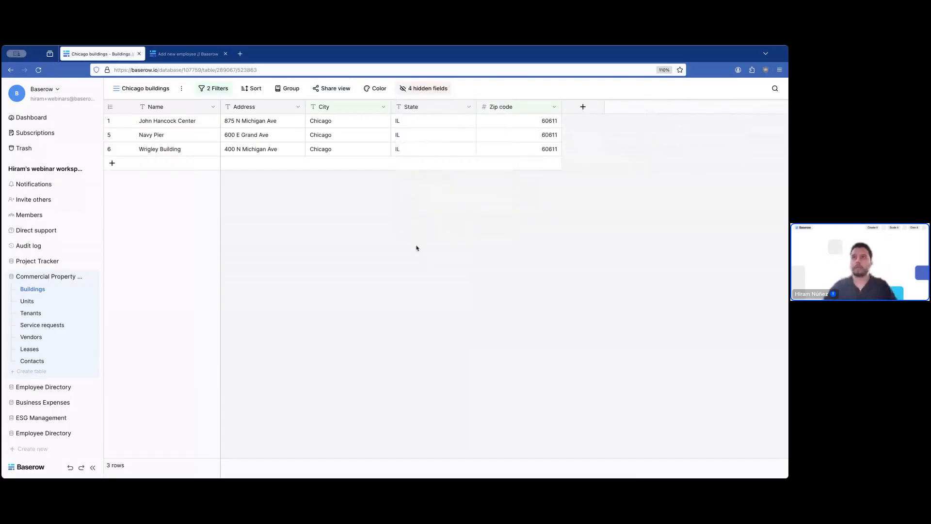
# - Create and copy a private share link for the Chicago buildings view
pyautogui.click(321, 94)
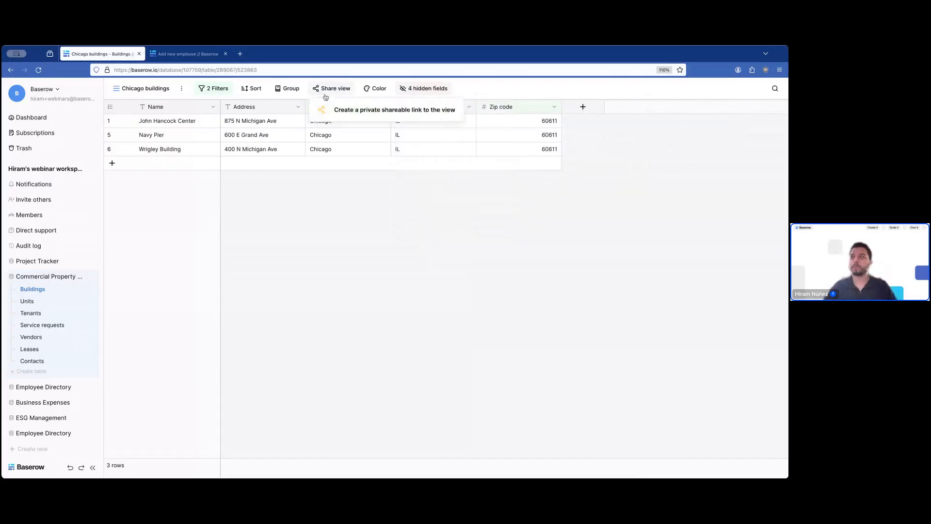
pyautogui.click(380, 110)
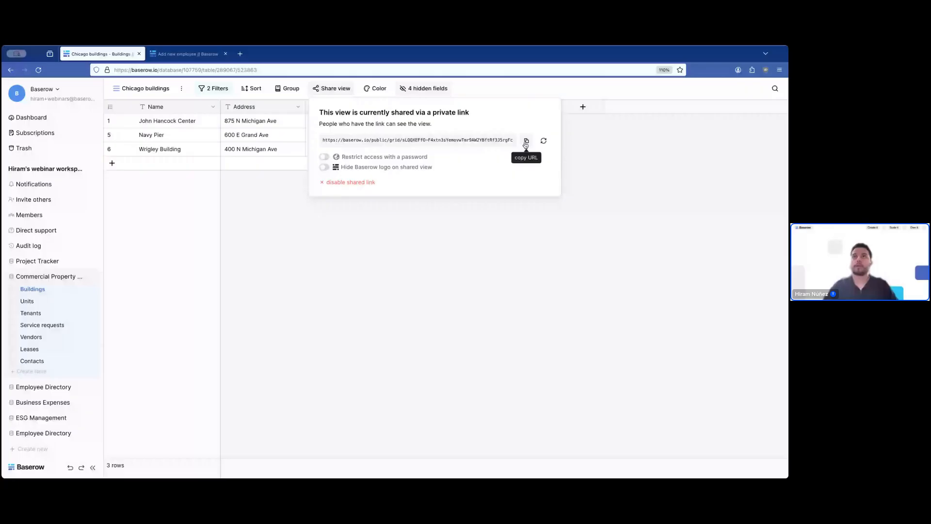
pyautogui.click(481, 250)
# - Open the shared link in a new browser tab, then return to the workspace tab
pyautogui.hotkey('ctrl', 't')
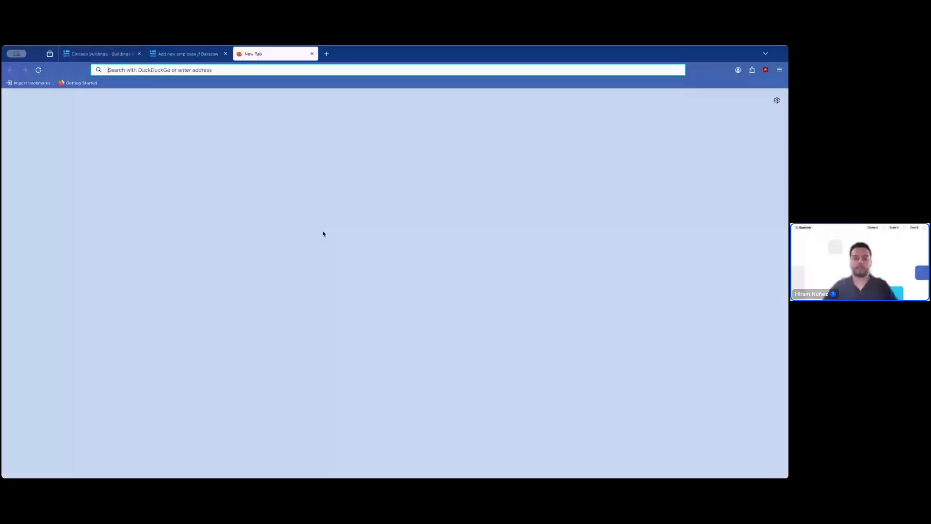
pyautogui.press('Return')
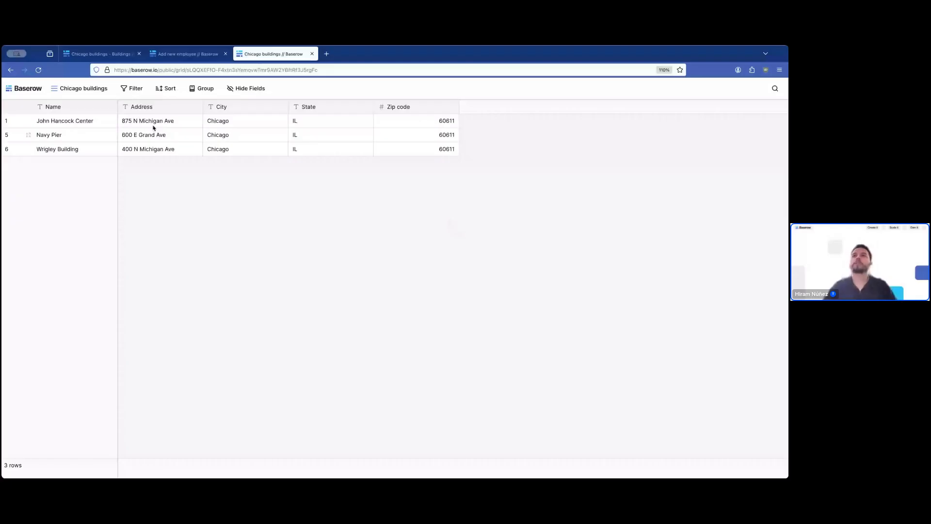
pyautogui.click(100, 54)
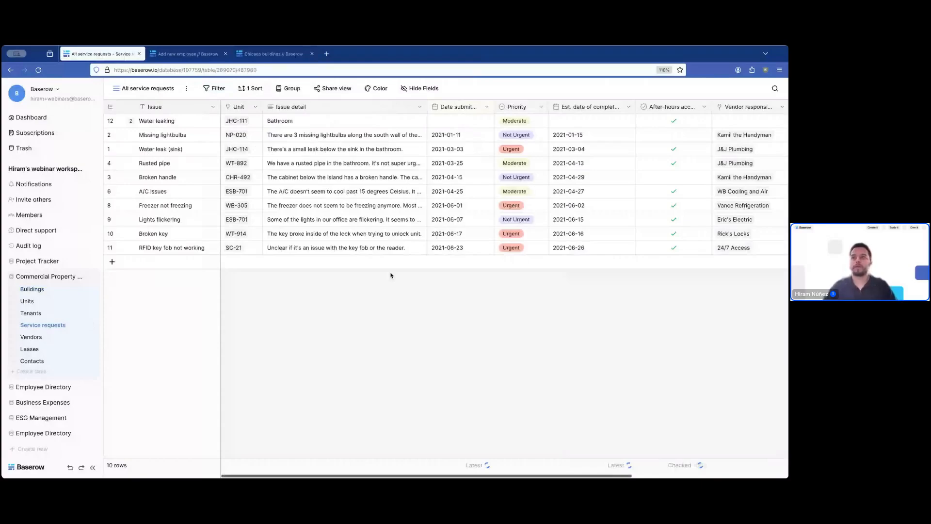
# - Switch Service requests to the By priority kanban, then to the Urgent grid view
pyautogui.click(148, 88)
pyautogui.click(146, 186)
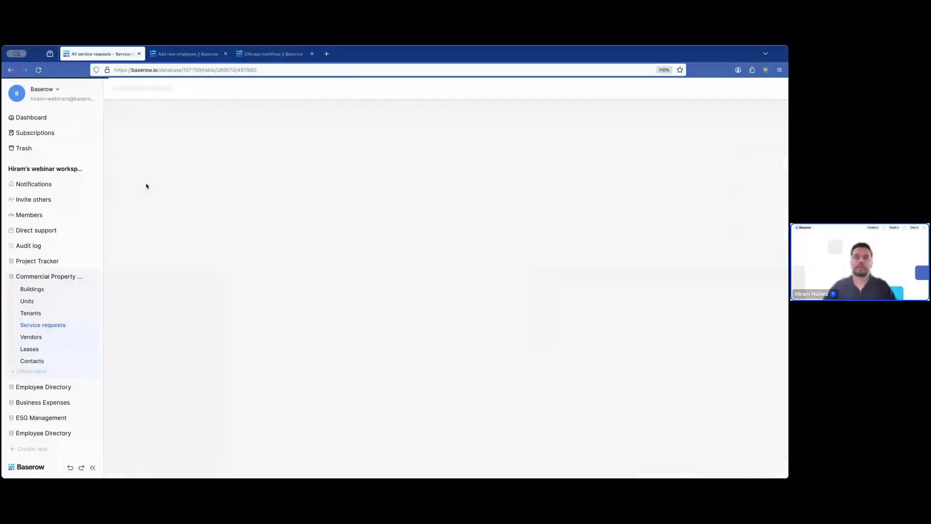
pyautogui.click(136, 90)
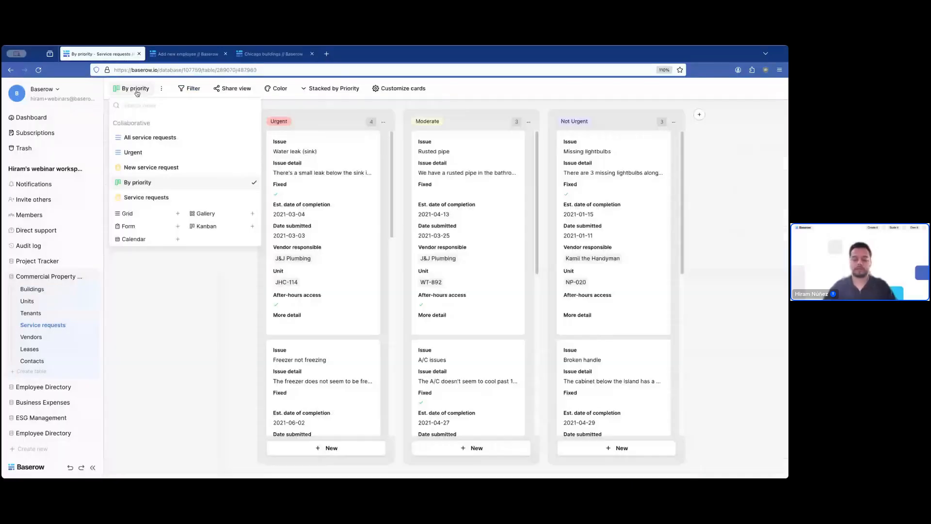
pyautogui.click(177, 213)
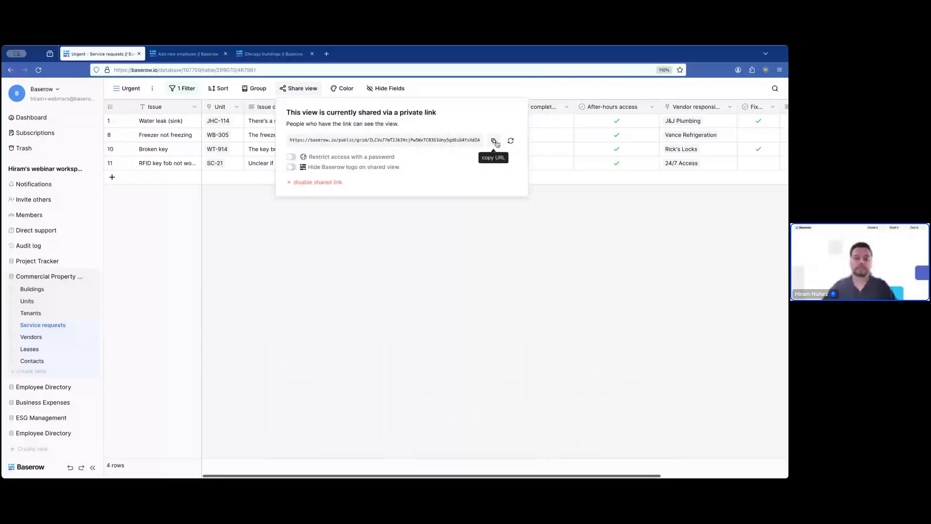
# - Load the Urgent view's shared link in a new tab, then return to the workspace
pyautogui.click(494, 141)
pyautogui.press('super+t')
pyautogui.press('Return')
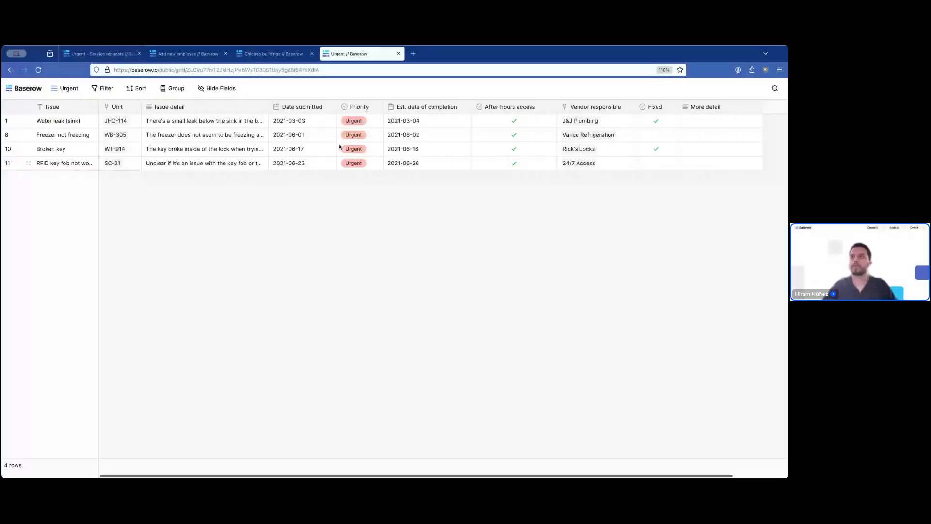
pyautogui.click(94, 54)
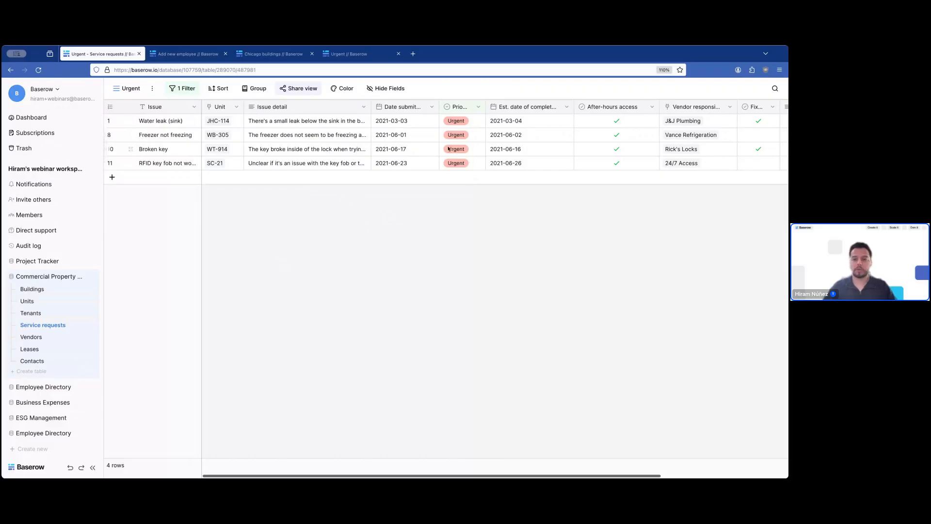
# - Colour the Urgent view's row left borders by the Priority single select field
pyautogui.click(343, 89)
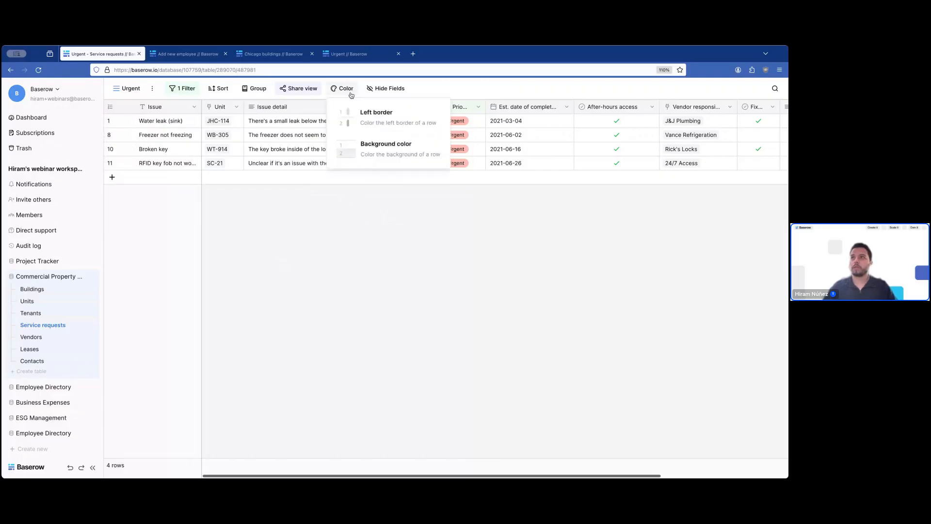
pyautogui.click(382, 127)
pyautogui.click(381, 151)
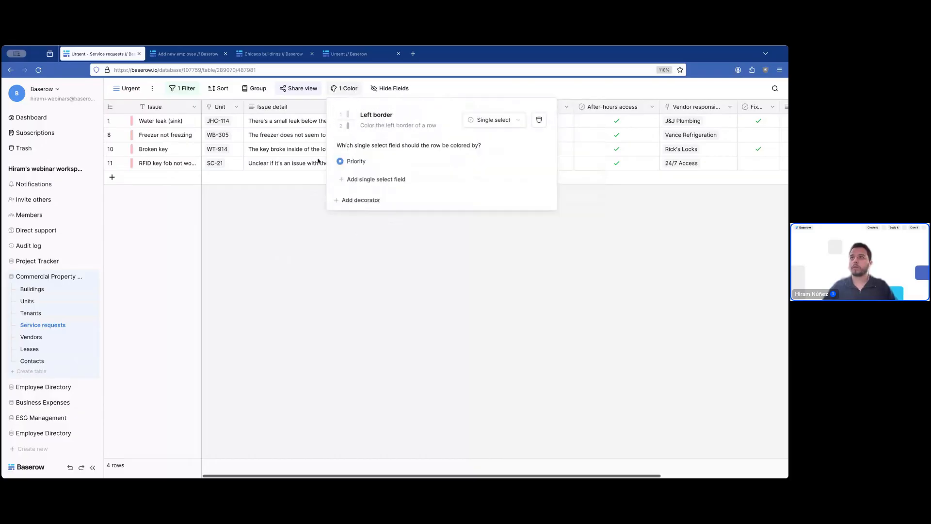
pyautogui.click(447, 249)
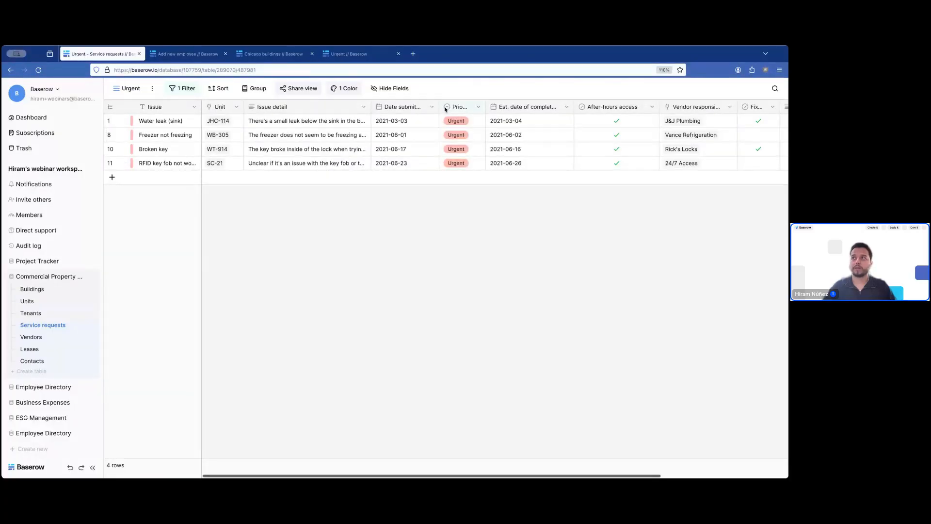
# - Recheck the row colouring settings, then switch to the All service requests view
pyautogui.click(344, 88)
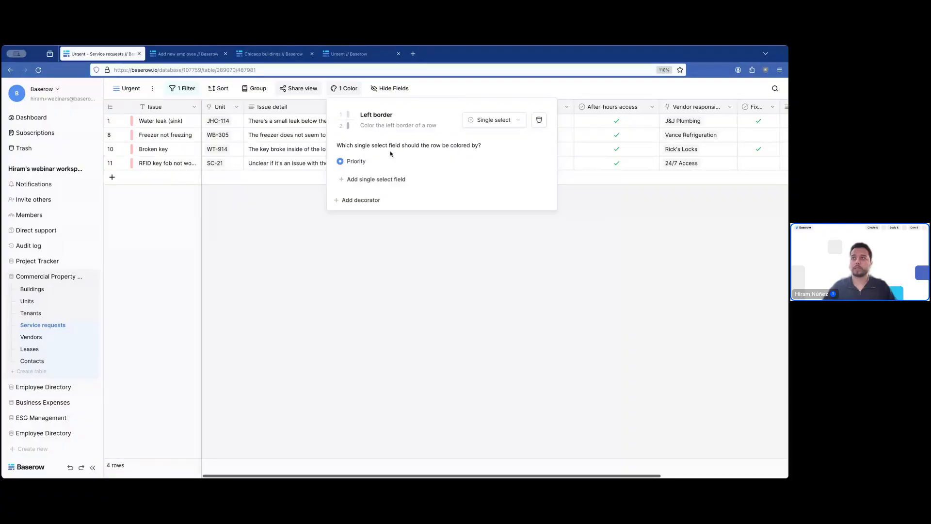
pyautogui.click(418, 280)
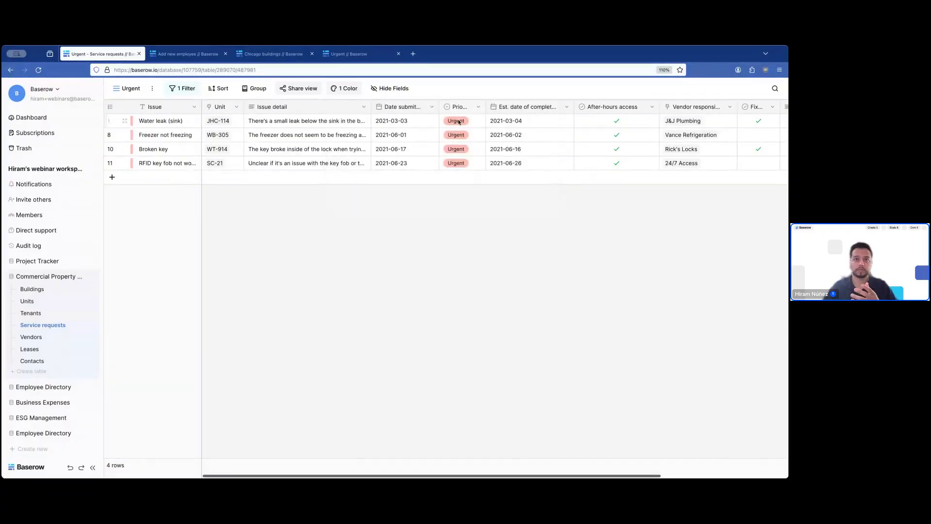
pyautogui.click(136, 88)
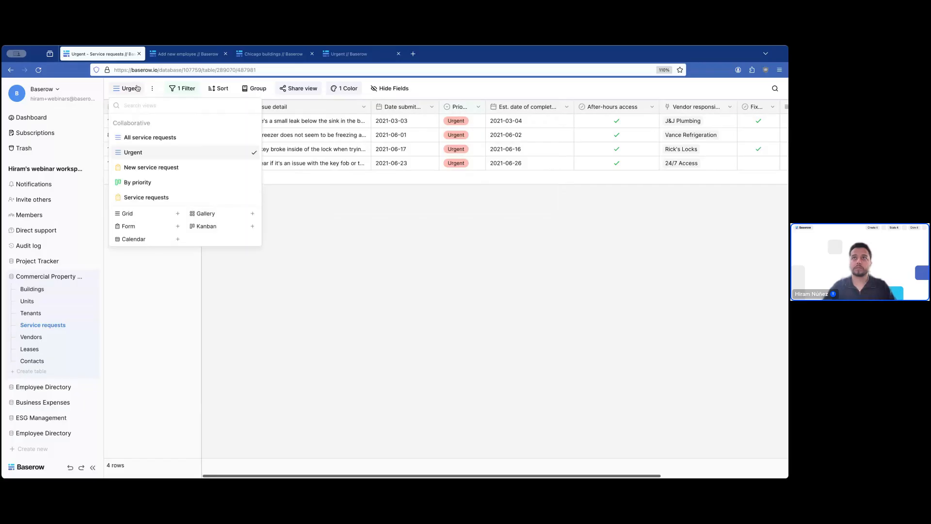
pyautogui.click(142, 138)
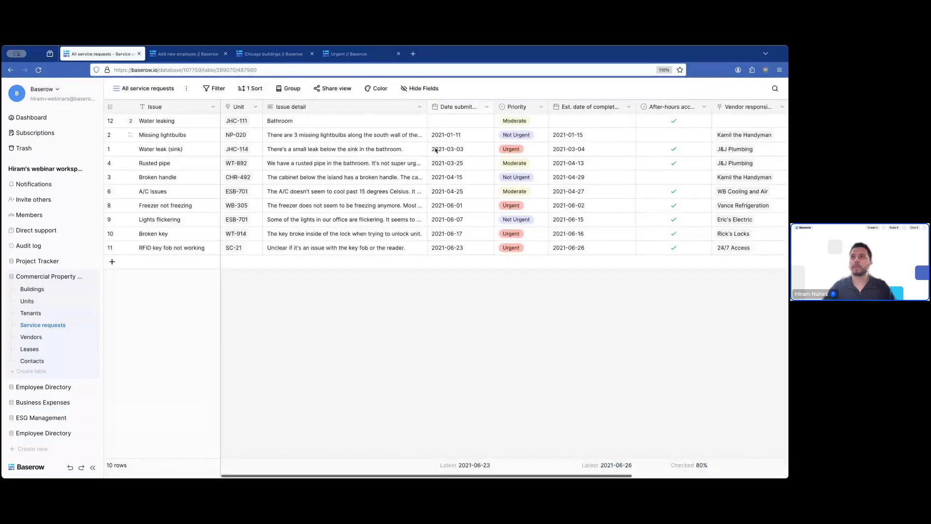
# - Add a left-border row colouring based on Priority to All service requests
pyautogui.click(378, 88)
pyautogui.click(432, 142)
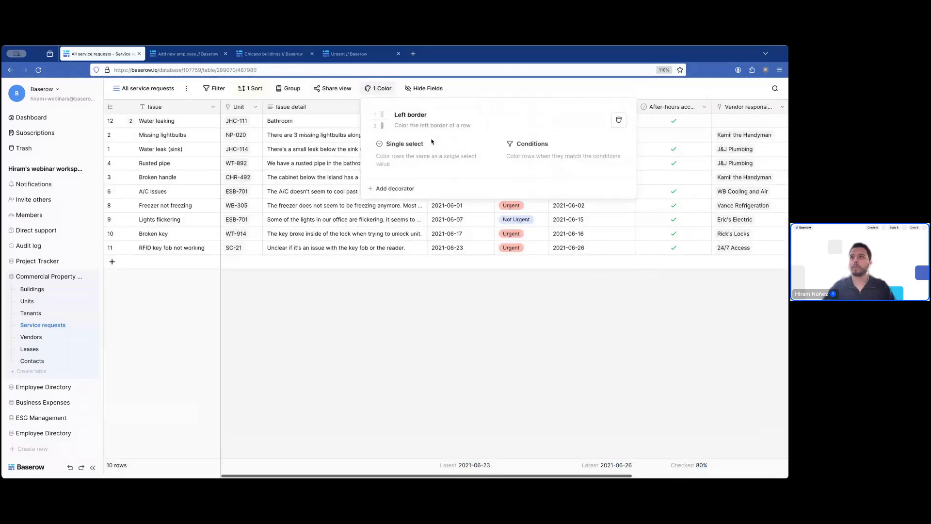
pyautogui.click(417, 146)
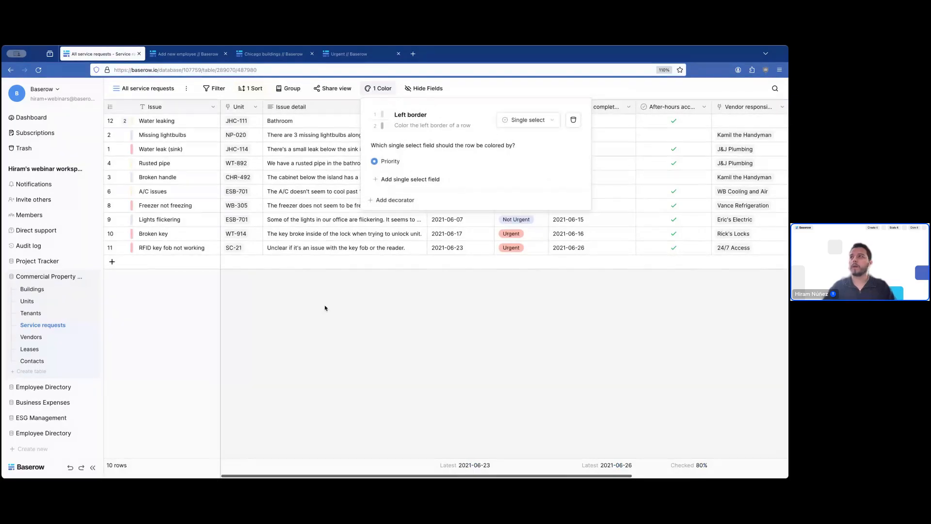
pyautogui.click(347, 300)
# - Hide the Priority column, then make it visible again from the hidden fields list
pyautogui.click(541, 107)
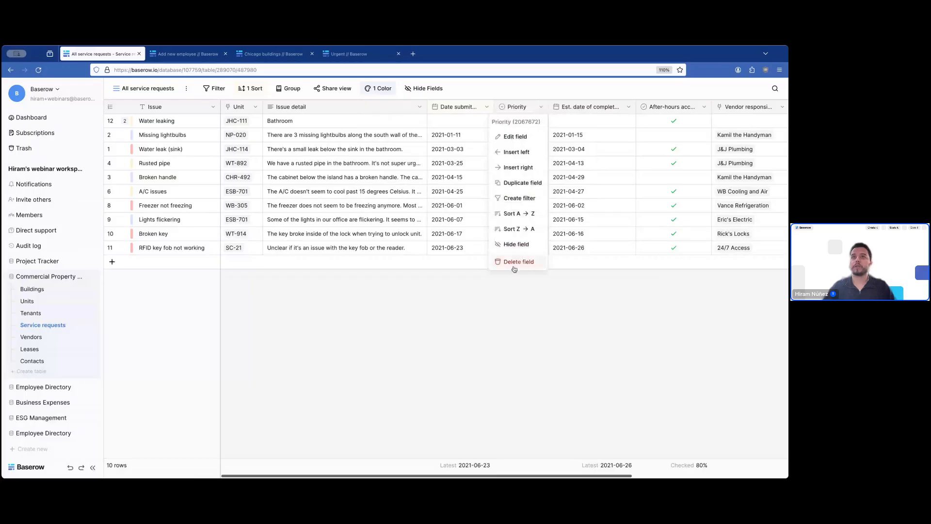
pyautogui.click(516, 244)
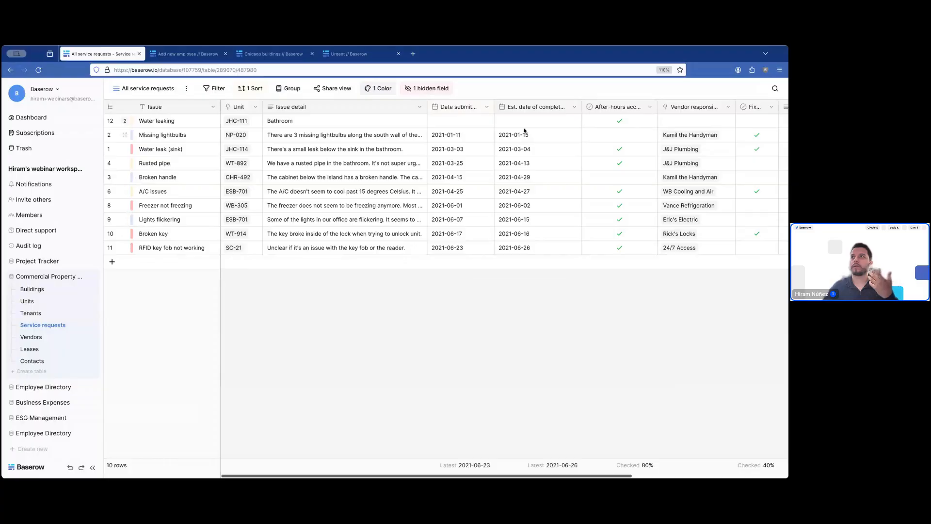
pyautogui.click(416, 89)
pyautogui.click(419, 156)
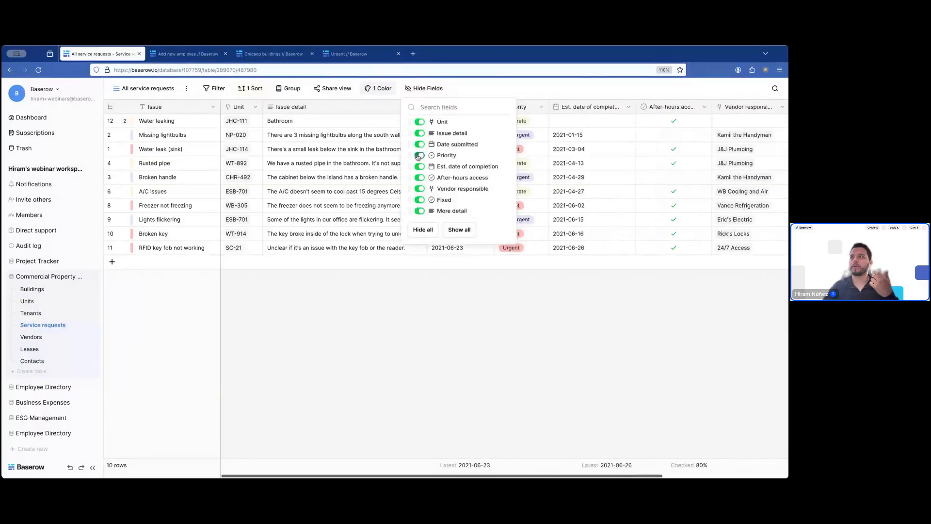
pyautogui.click(511, 326)
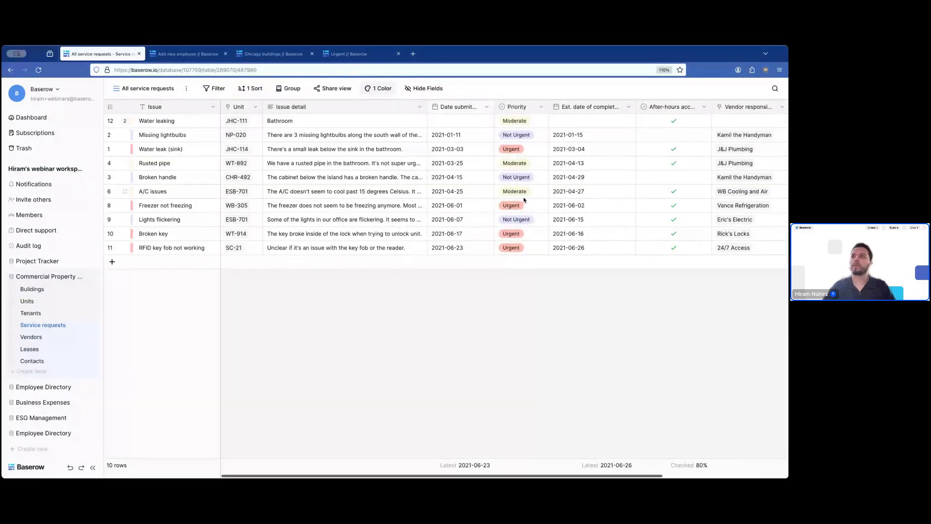
# - Change the row colouring from left border to background colour
pyautogui.click(379, 89)
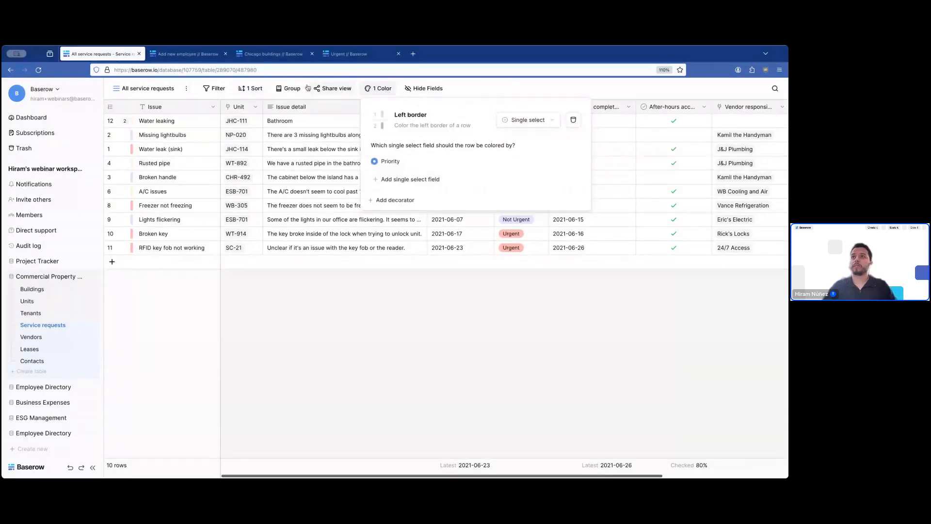
pyautogui.click(289, 88)
pyautogui.click(532, 85)
pyautogui.click(380, 89)
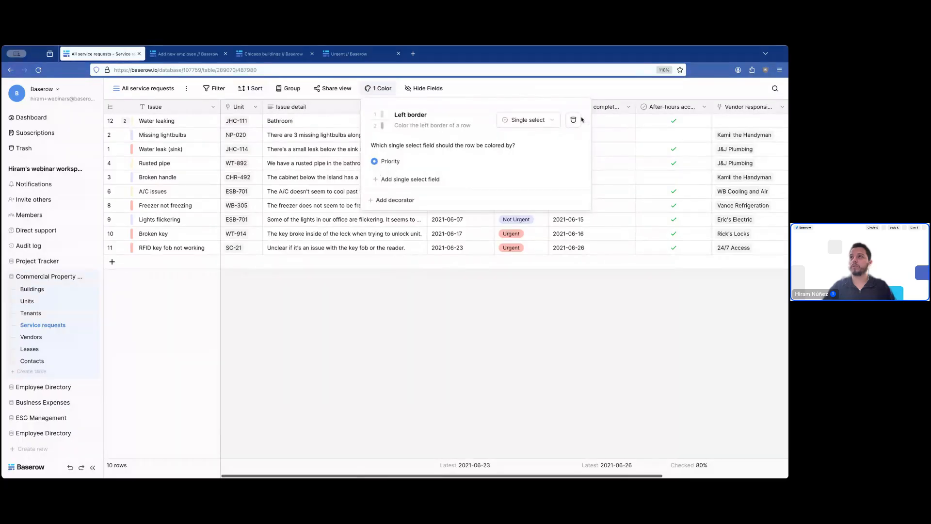
pyautogui.click(410, 116)
pyautogui.click(420, 143)
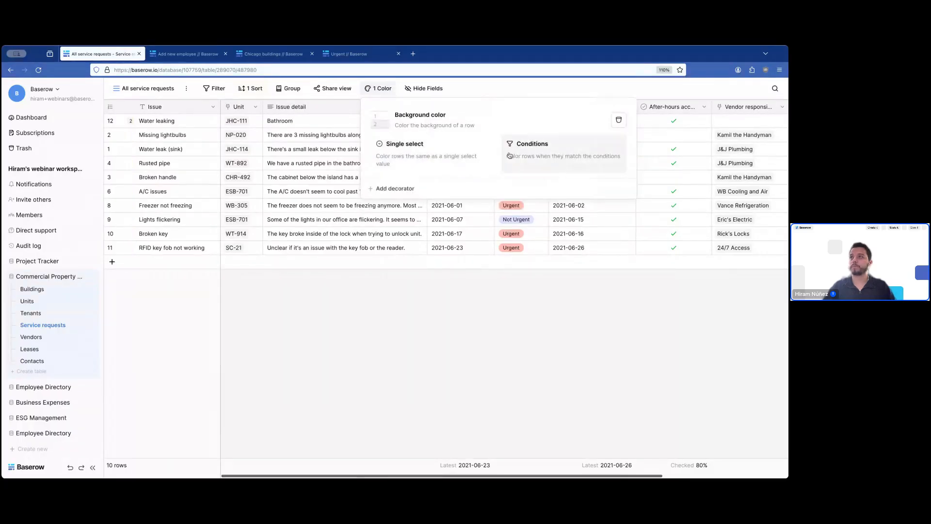
# - Colour each request row's full background by its Priority option
pyautogui.click(412, 148)
pyautogui.click(399, 347)
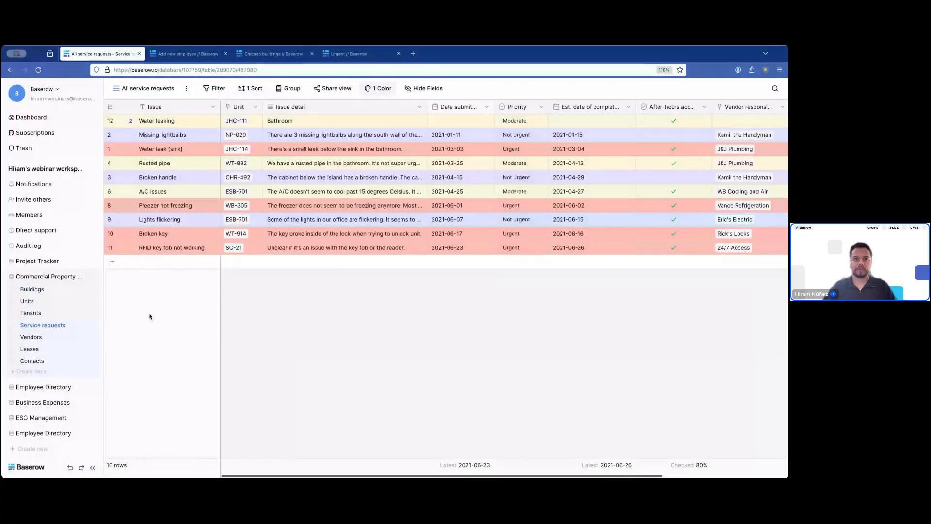
# - Open the Units table and view the Building, then Tenants, footer summary options
pyautogui.click(32, 302)
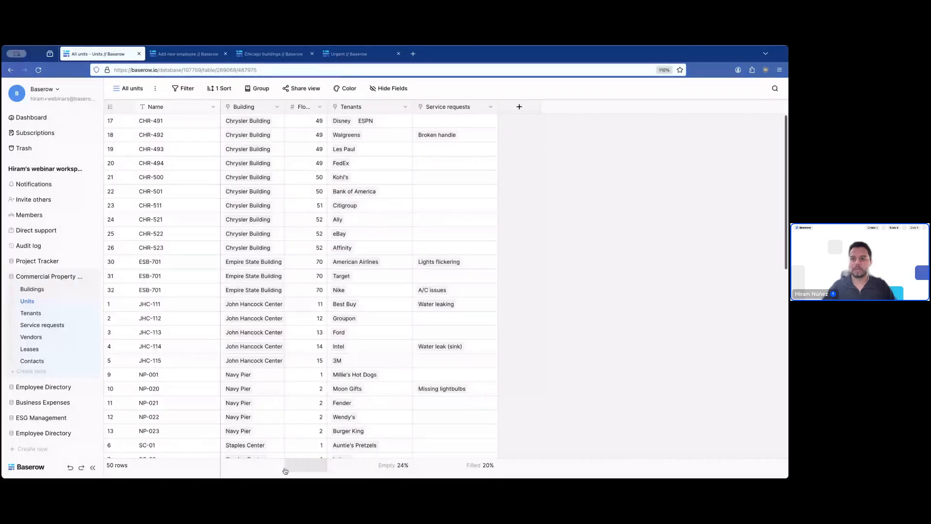
pyautogui.click(260, 467)
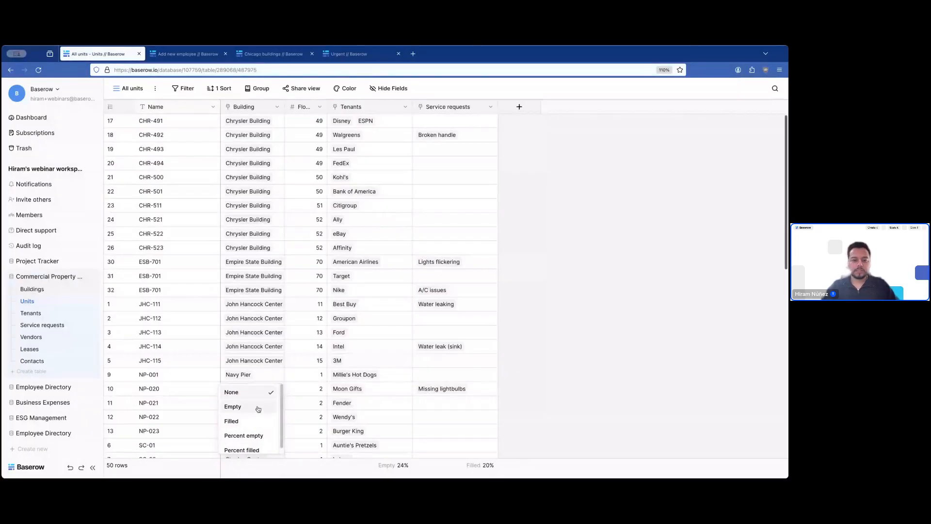
pyautogui.scroll(-1, 261, 418)
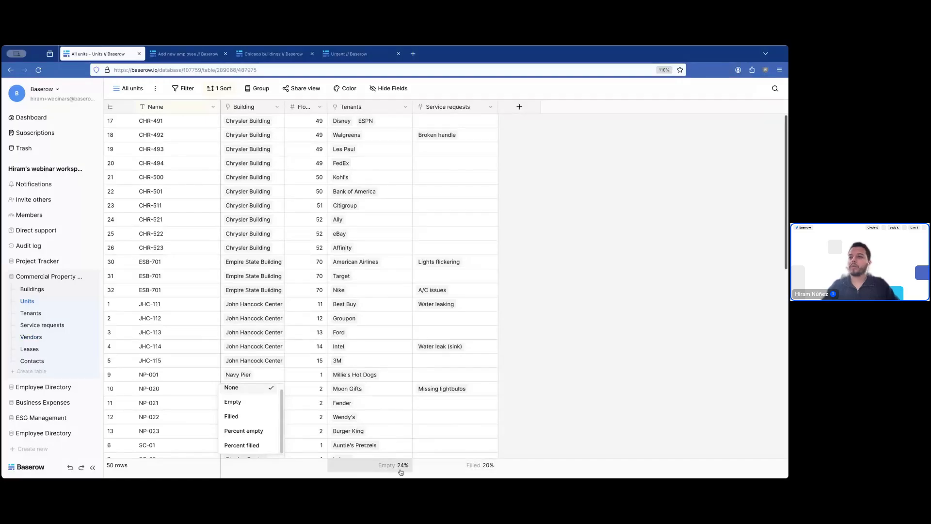
pyautogui.click(608, 307)
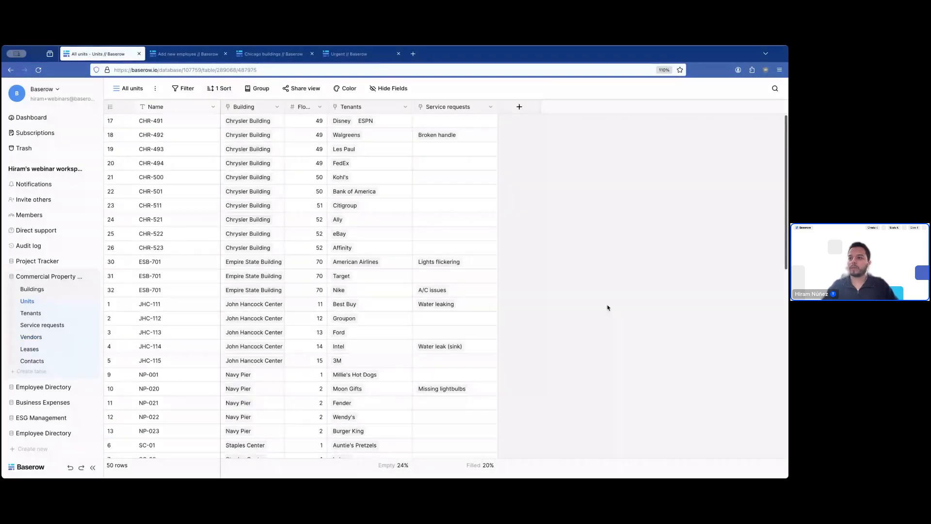
pyautogui.click(391, 468)
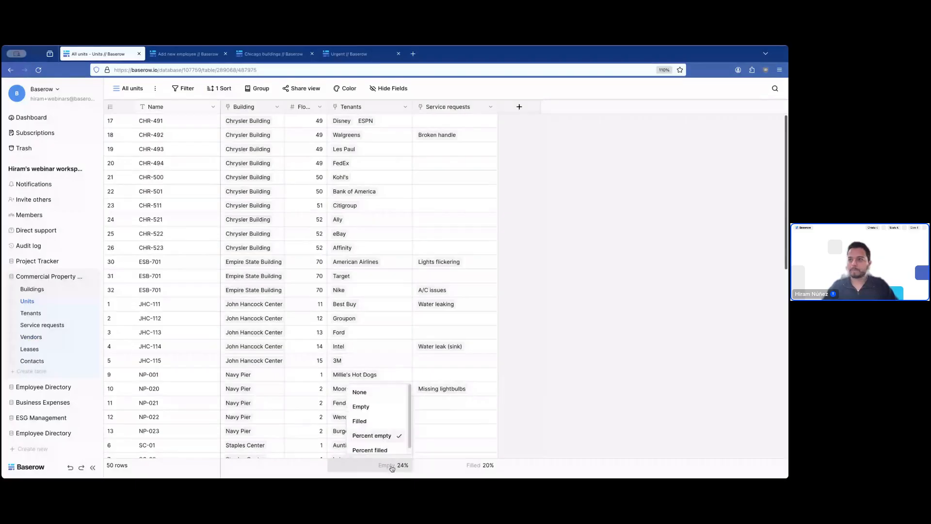
pyautogui.scroll(-1, 383, 439)
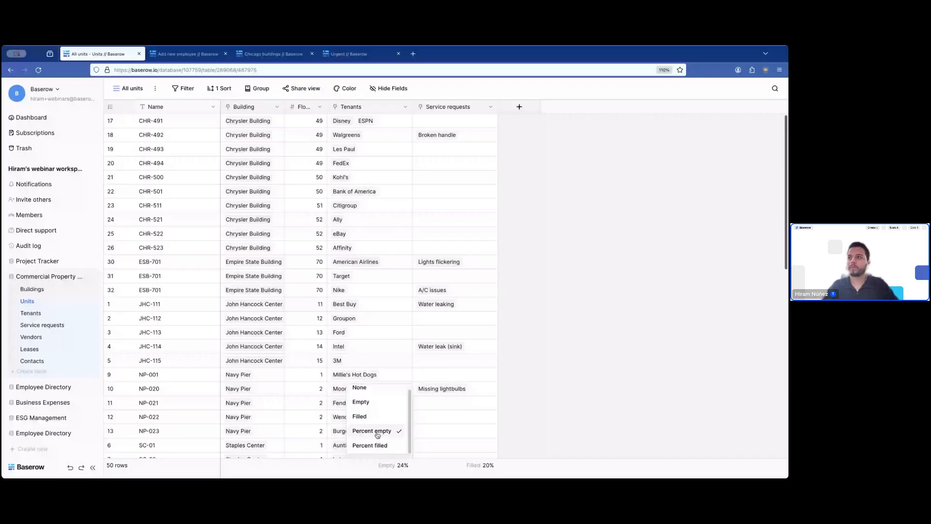
# - Scroll through the Units grid, briefly selecting unit names WT-903 to WT-913
pyautogui.click(378, 434)
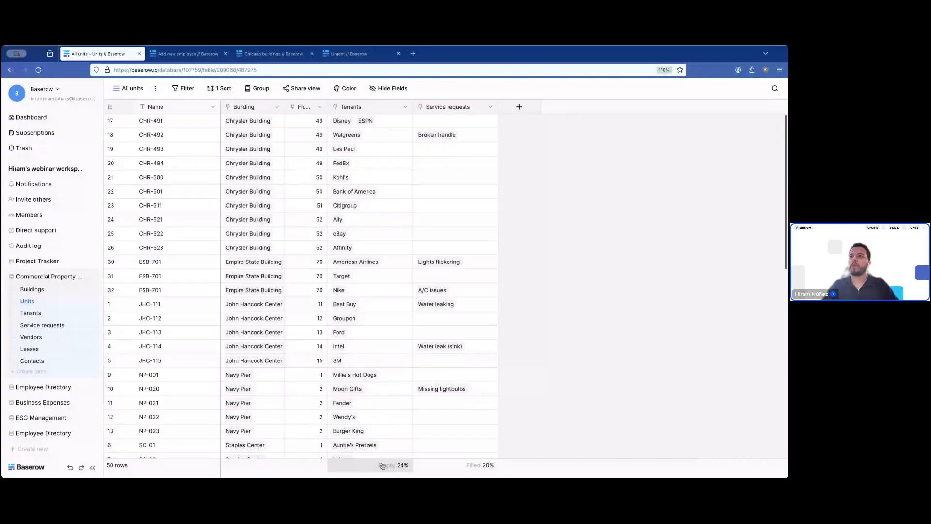
pyautogui.scroll(-5, 390, 421)
pyautogui.scroll(-3, 386, 403)
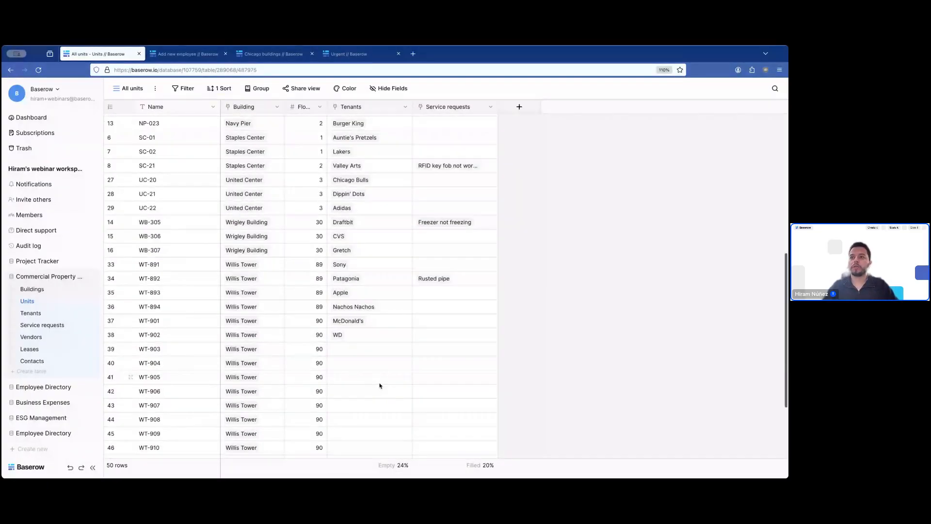
pyautogui.scroll(-3, 376, 383)
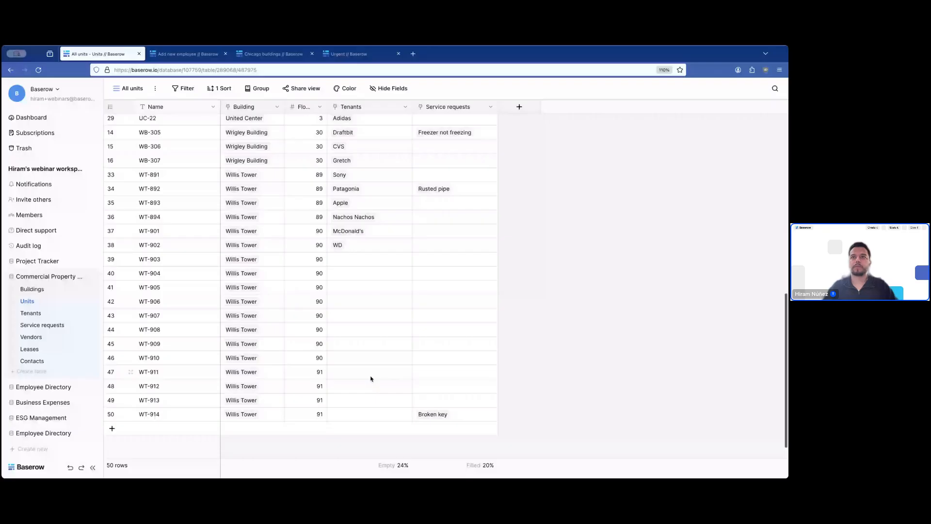
pyautogui.moveTo(203, 259); pyautogui.dragTo(206, 400)
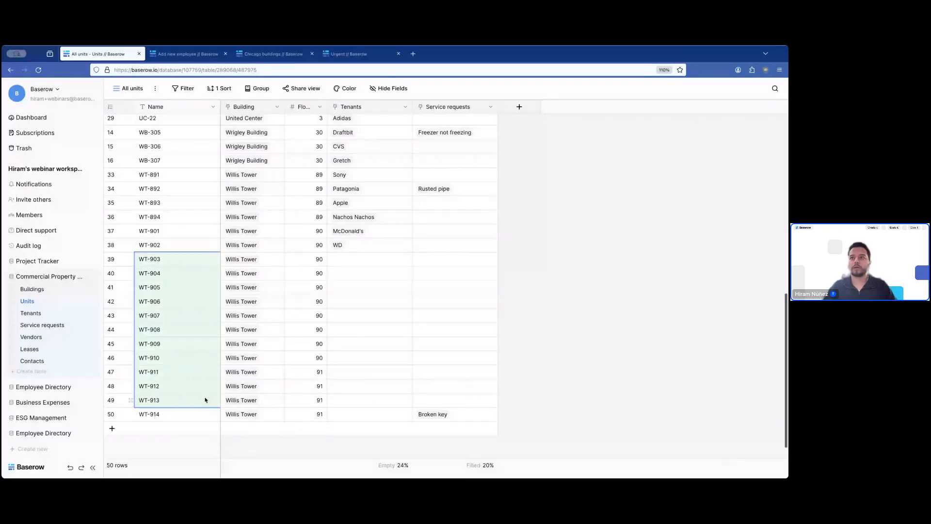
pyautogui.click(586, 376)
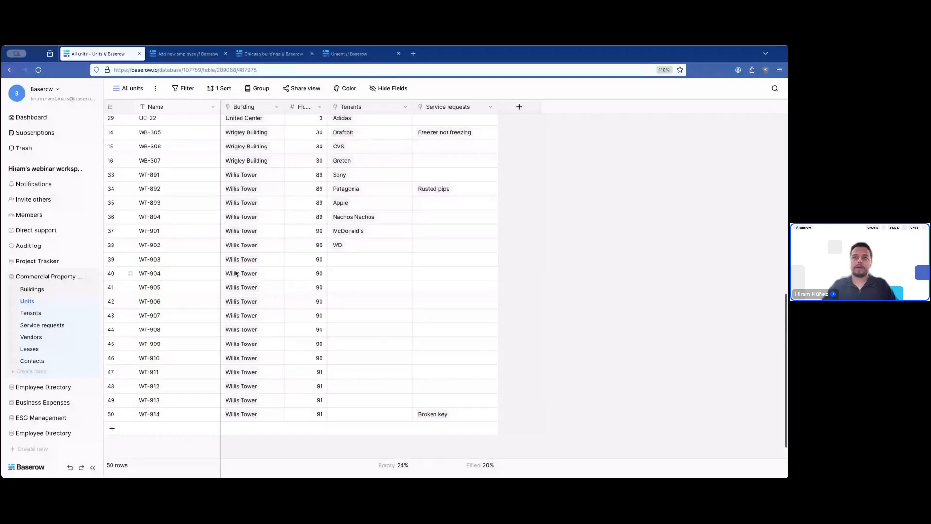
pyautogui.scroll(4, 198, 346)
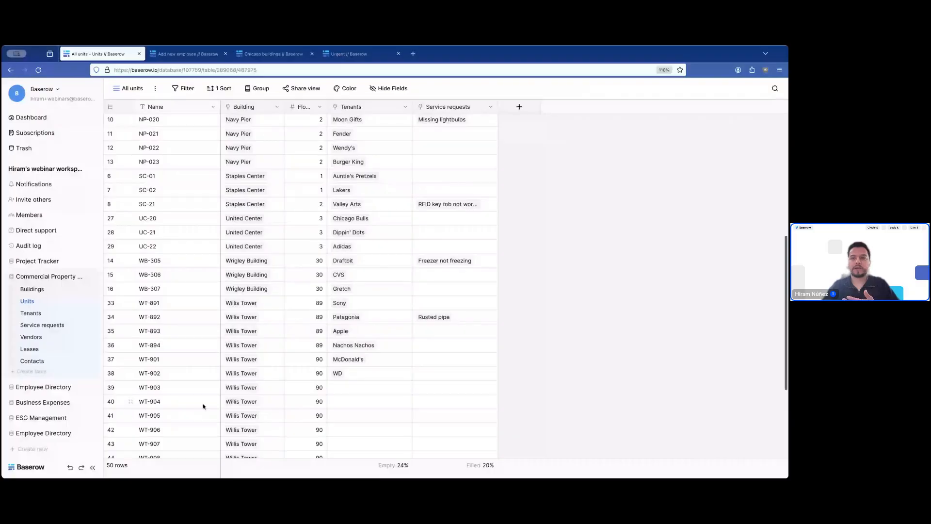
pyautogui.scroll(-2, 279, 372)
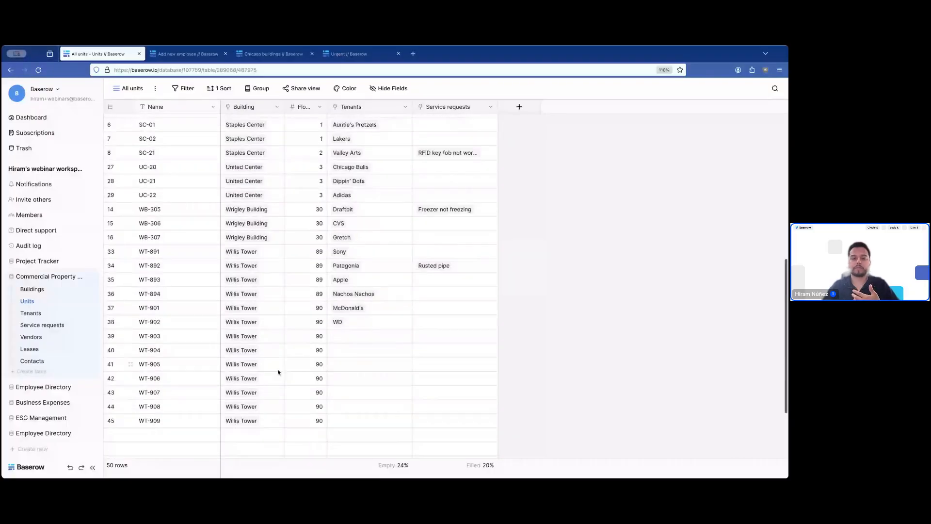
pyautogui.scroll(-3, 279, 372)
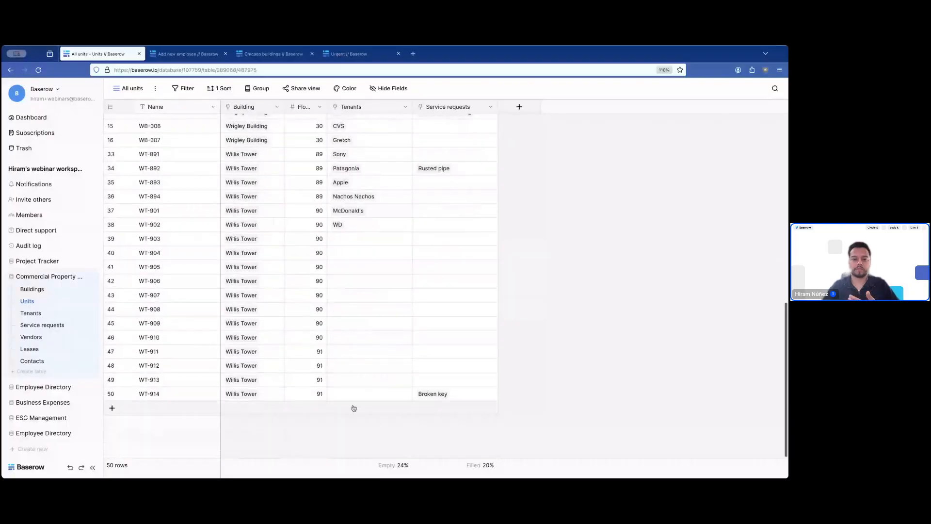
# - Set the Tenants footer to count empty cells (12) after trying filled and empty percentages
pyautogui.click(391, 465)
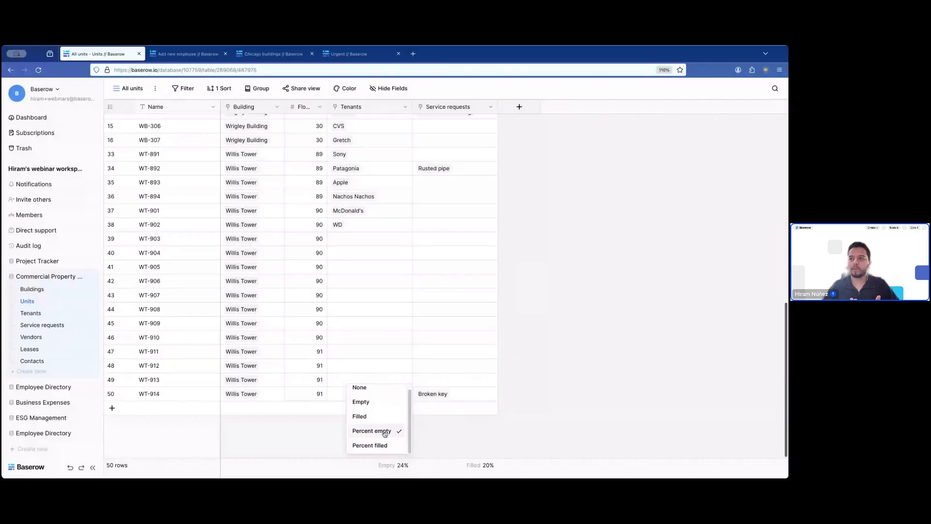
pyautogui.click(387, 446)
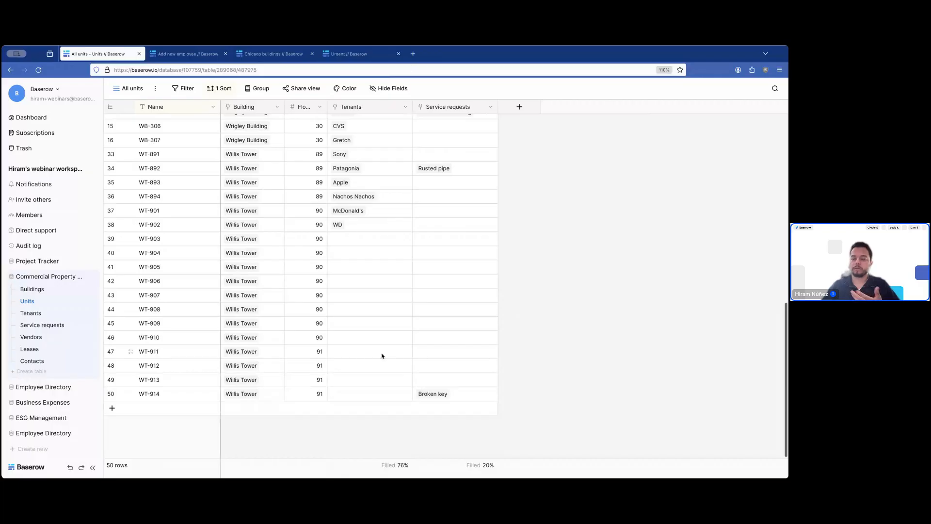
pyautogui.click(382, 468)
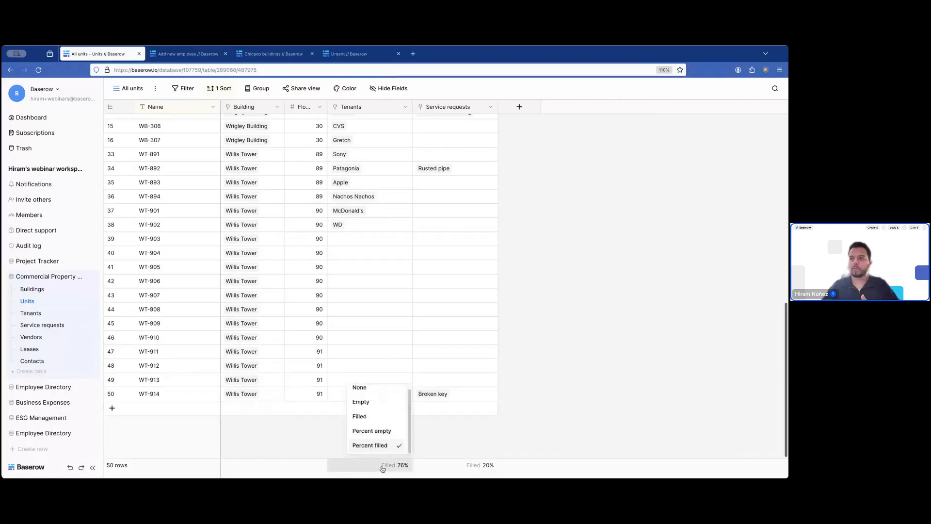
pyautogui.scroll(-1, 384, 428)
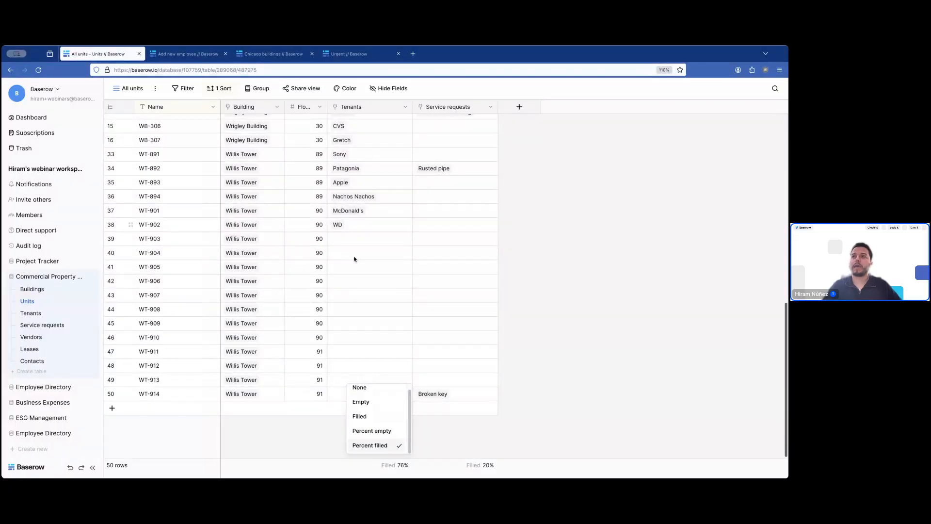
pyautogui.click(385, 431)
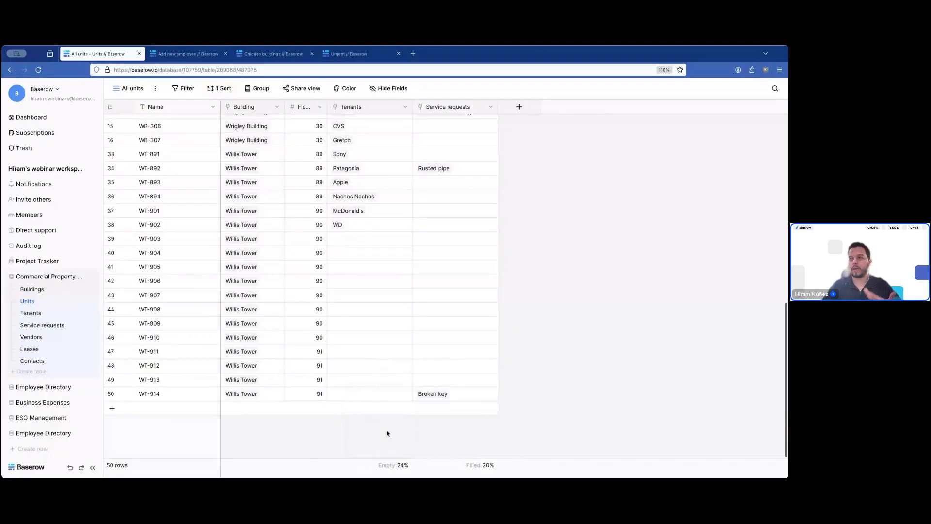
pyautogui.click(398, 465)
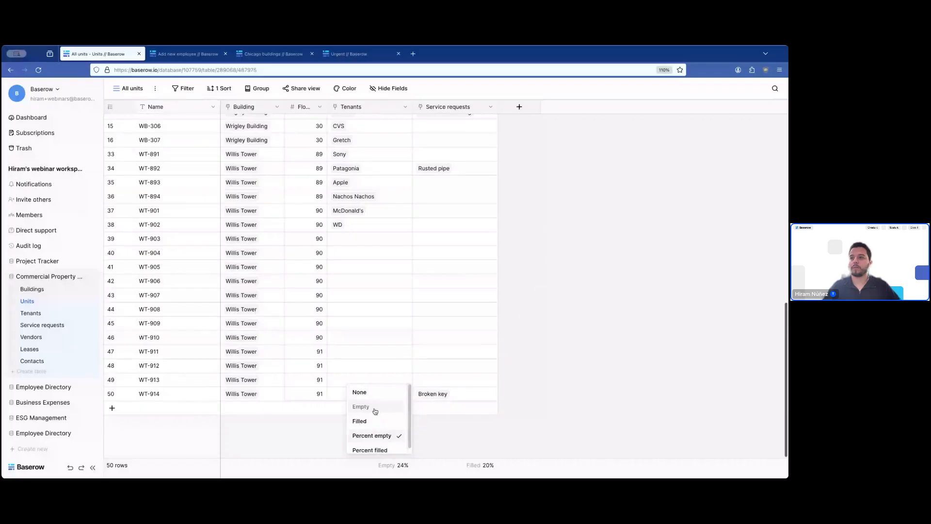
pyautogui.click(377, 412)
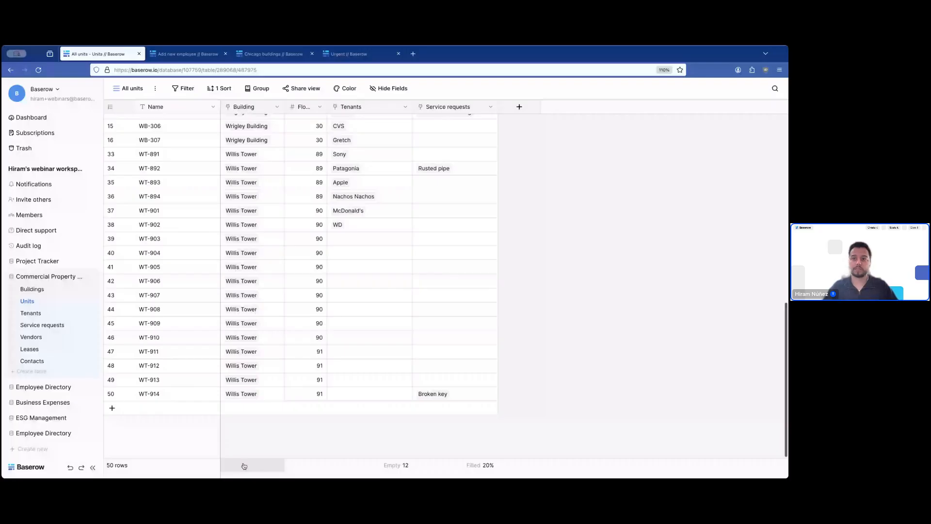
# - Set the Name footer to count unique names (48) and return to the dashboard
pyautogui.click(190, 465)
pyautogui.scroll(-1, 191, 445)
pyautogui.click(191, 445)
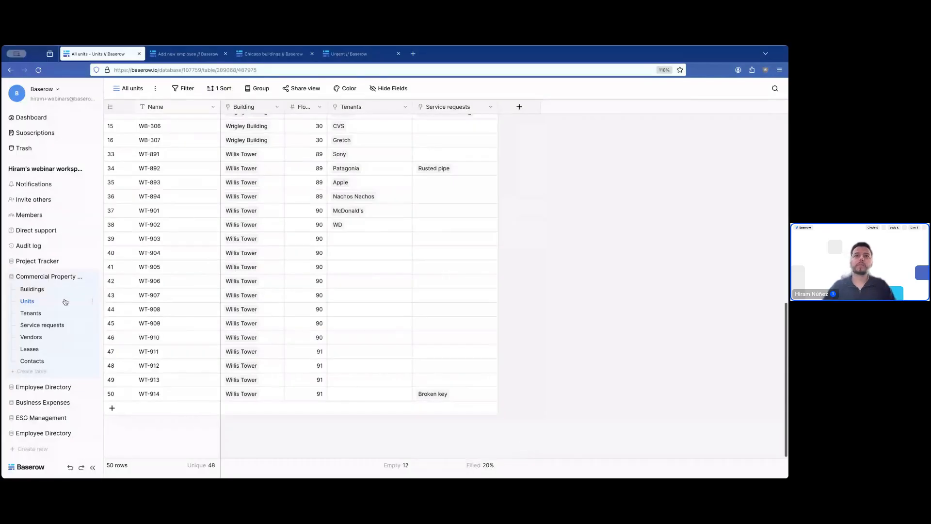
pyautogui.click(39, 120)
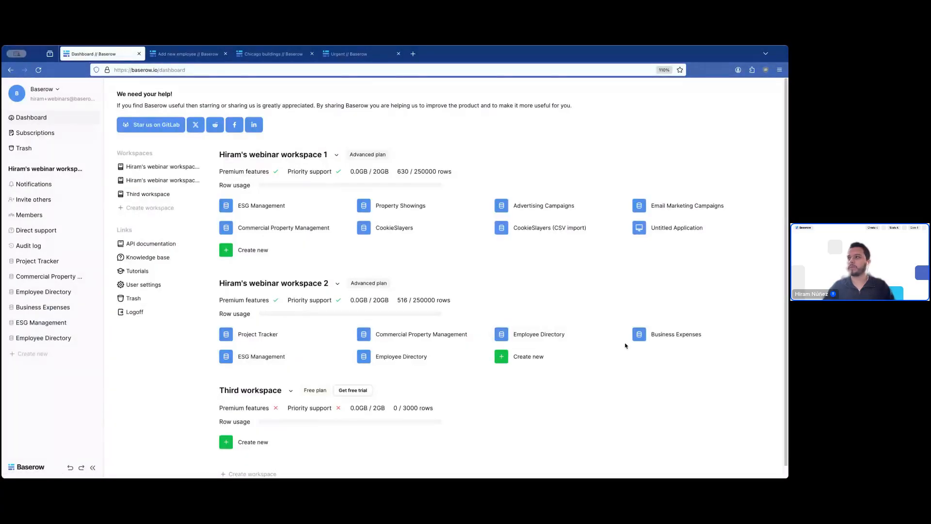
# - Open the Business Expenses database's Expenses grid and widen the Disburser ID column
pyautogui.click(660, 337)
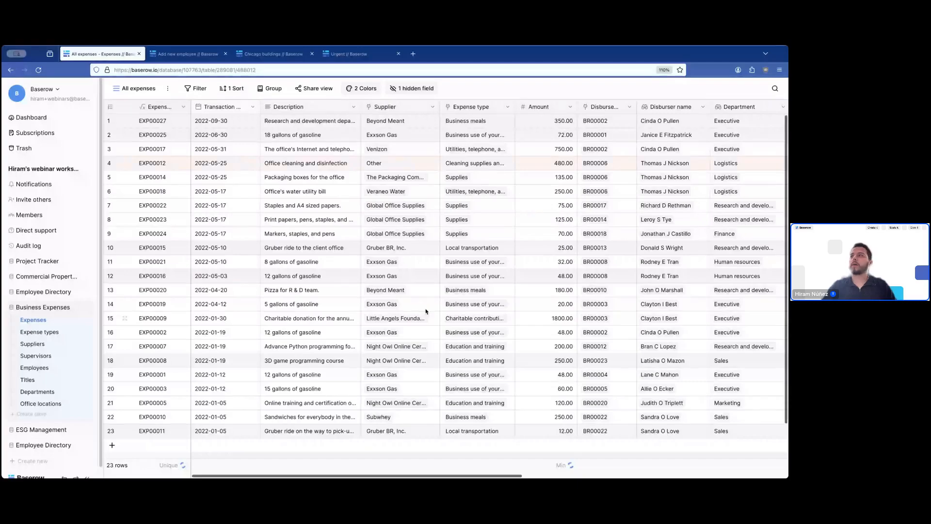
pyautogui.hscroll(5, 470, 310)
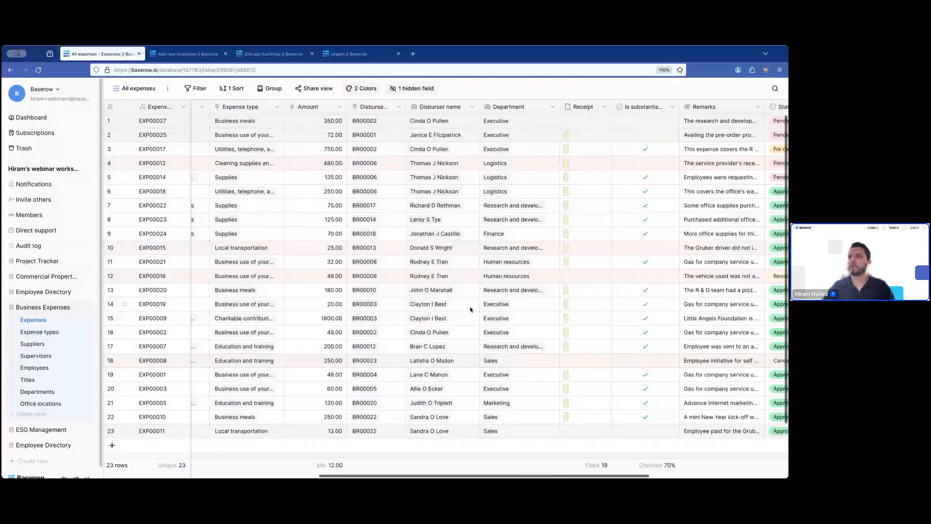
pyautogui.hscroll(3, 470, 310)
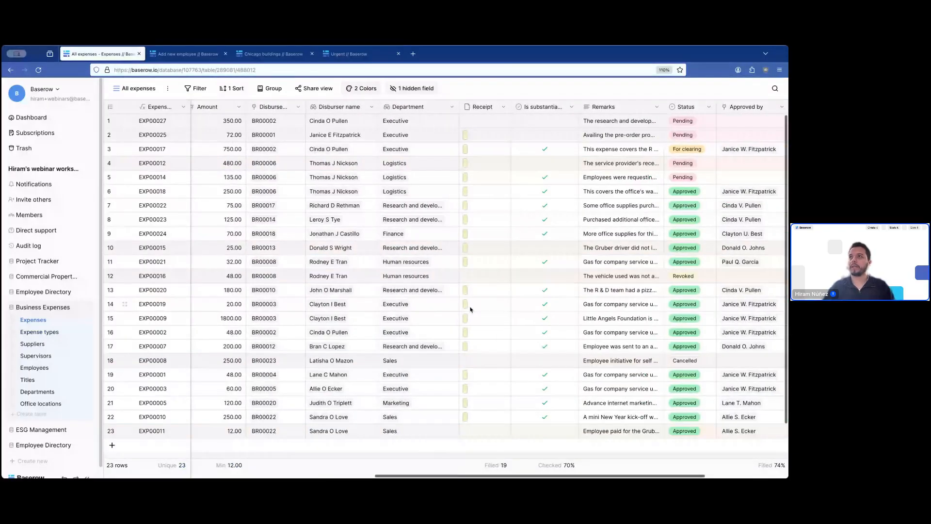
pyautogui.hscroll(-3, 470, 310)
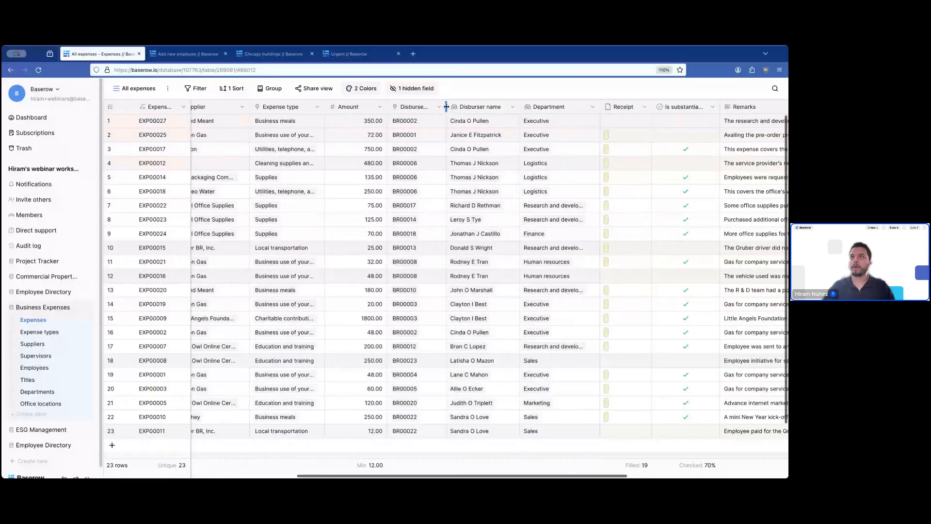
pyautogui.moveTo(447, 106); pyautogui.dragTo(459, 106)
pyautogui.scroll(-2, 362, 385)
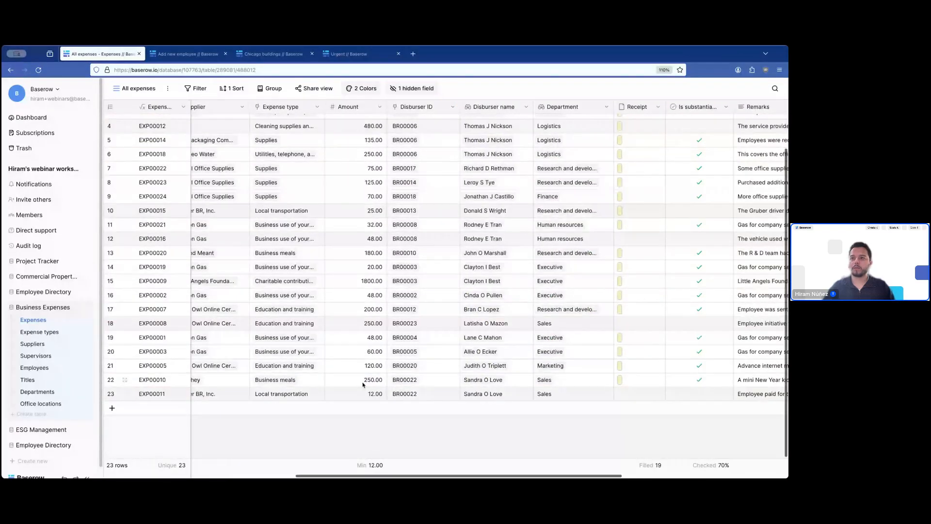
# - Set the Amount footer to Max (1800.00) after trying Average
pyautogui.click(369, 465)
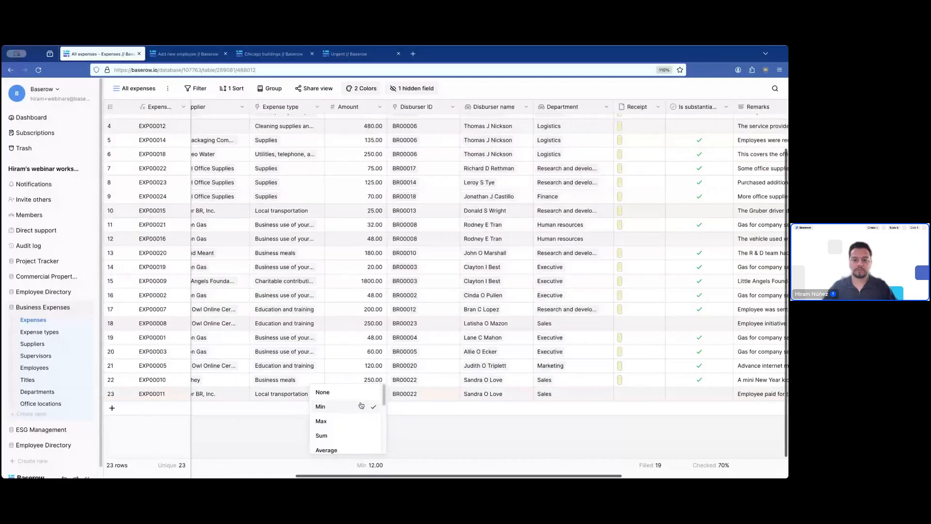
pyautogui.scroll(-1, 355, 437)
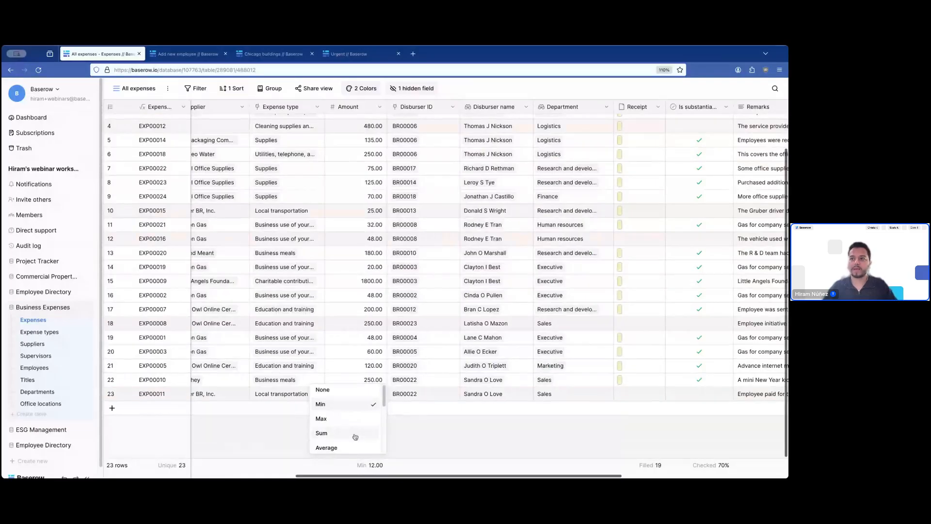
pyautogui.scroll(-3, 355, 437)
pyautogui.click(347, 405)
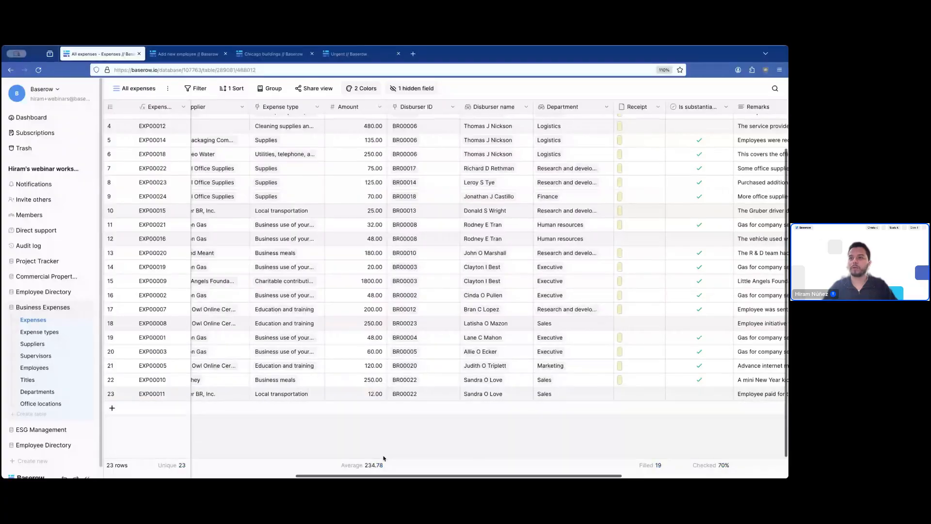
pyautogui.click(384, 459)
pyautogui.scroll(2, 346, 433)
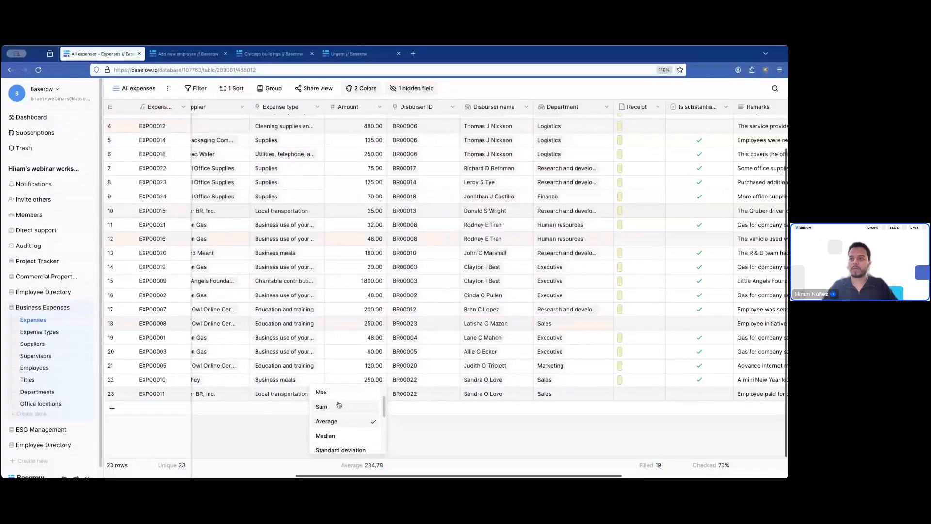
pyautogui.click(339, 404)
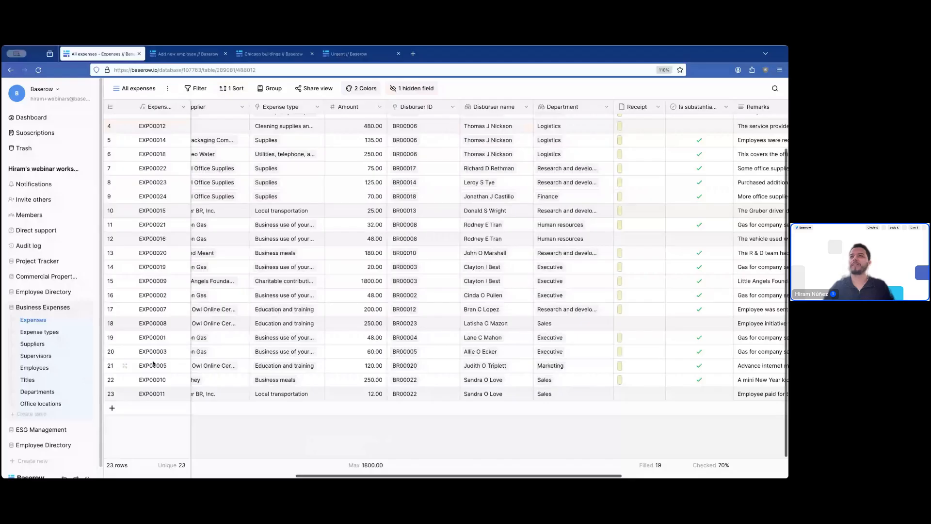
pyautogui.hscroll(-4, 325, 332)
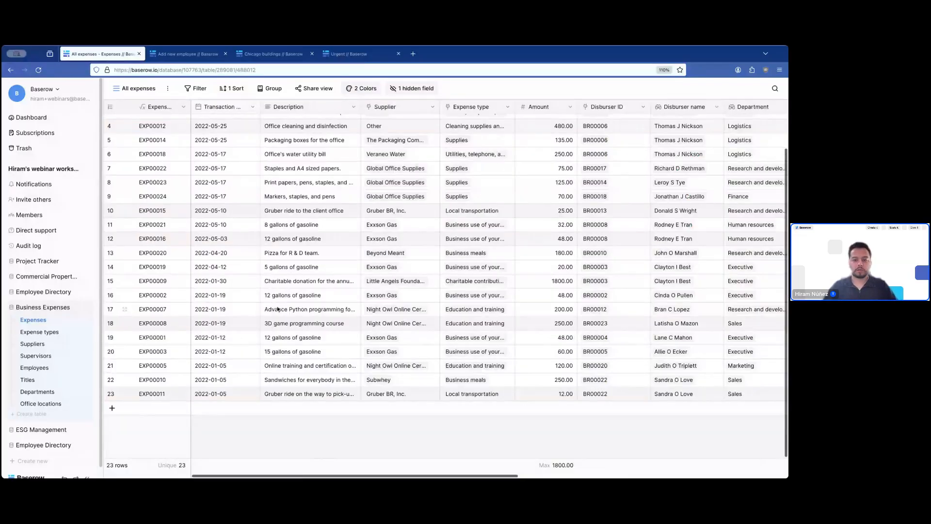
pyautogui.click(125, 394)
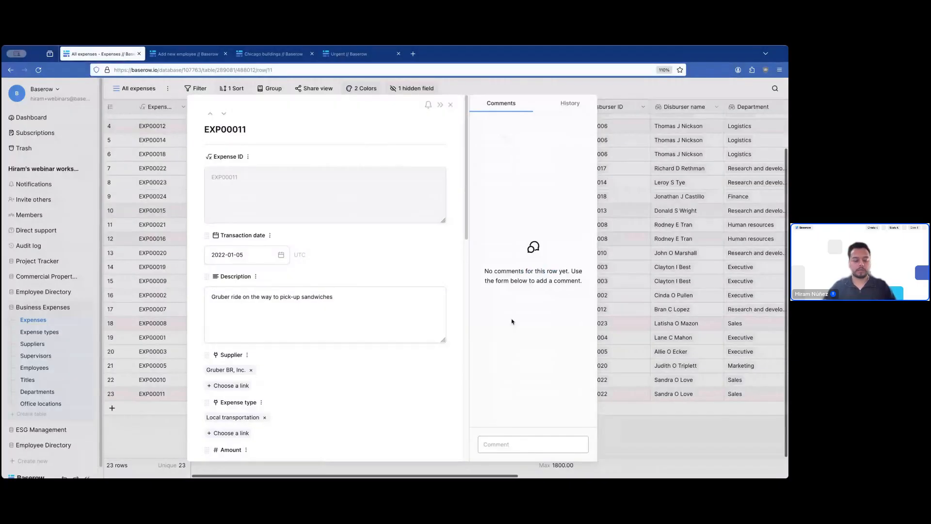
pyautogui.write('@')
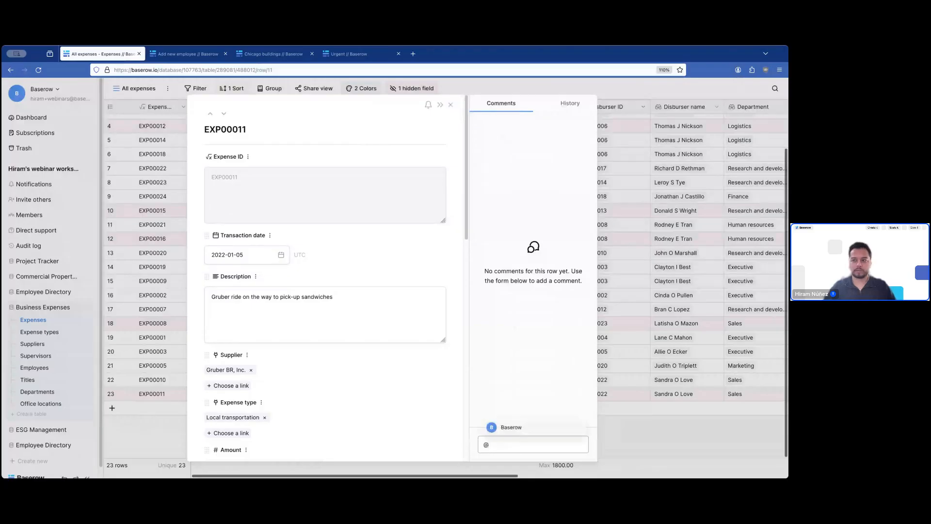
pyautogui.press('Return')
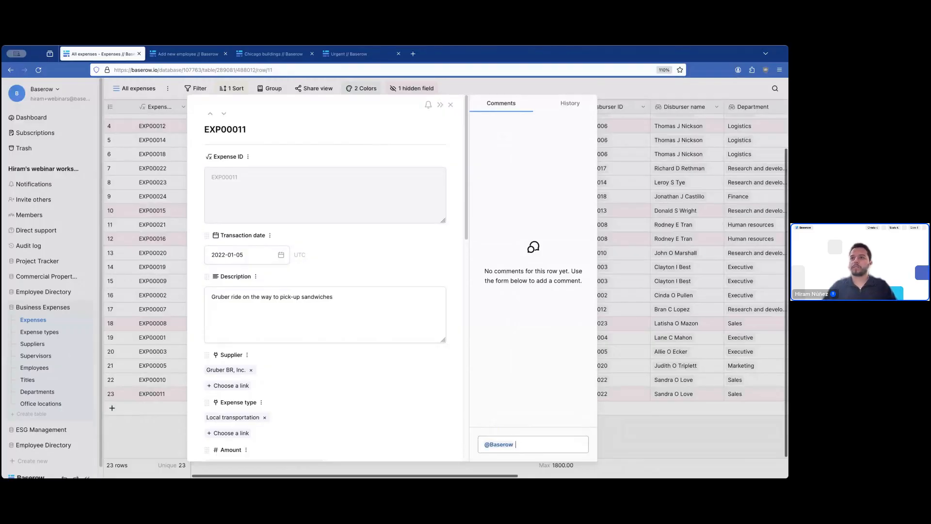
pyautogui.write('this expense nee')
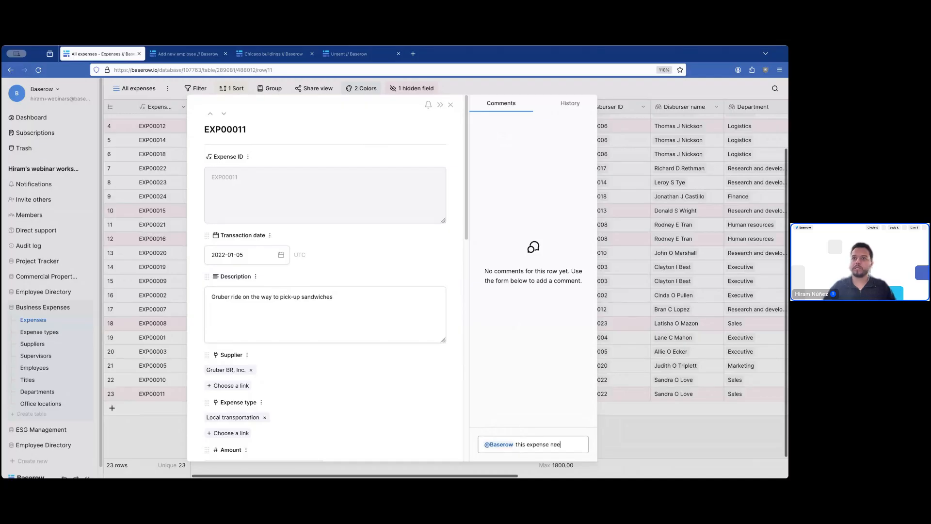
pyautogui.write('ds a receipt')
pyautogui.press('Return')
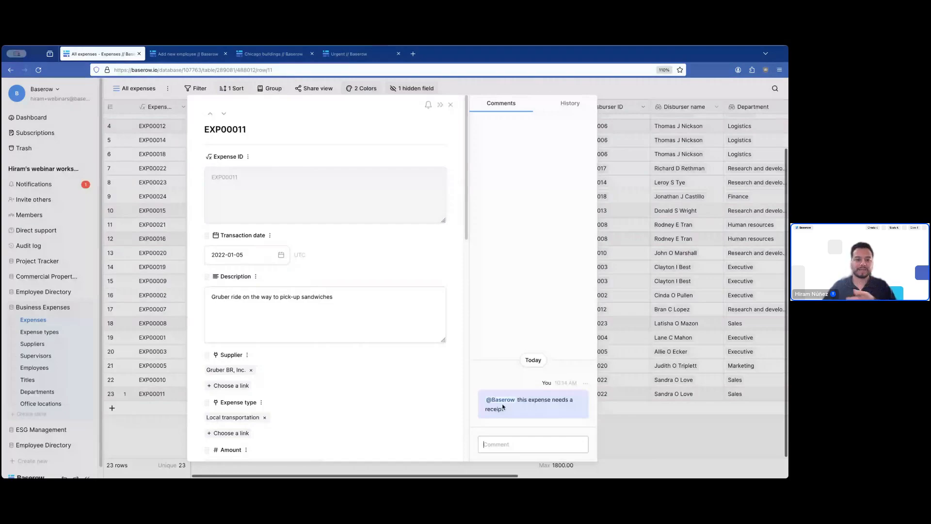
pyautogui.click(62, 185)
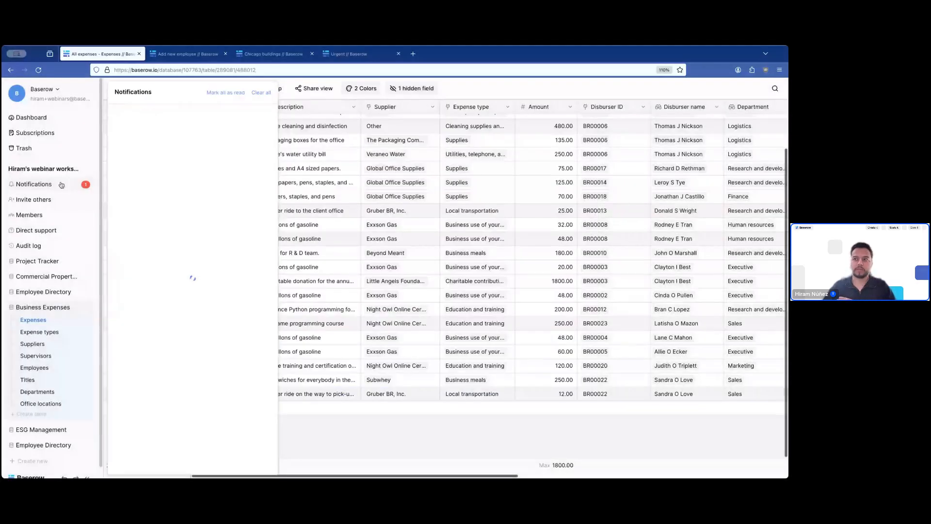
pyautogui.click(200, 141)
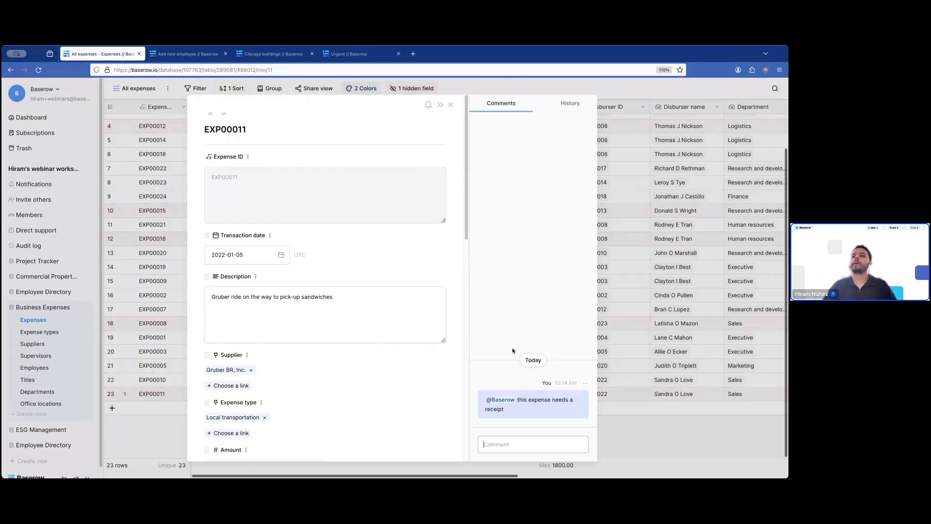
# - Change EXP00011's Amount from 12.00 to 8.00
pyautogui.scroll(-10, 420, 283)
pyautogui.scroll(-3, 419, 283)
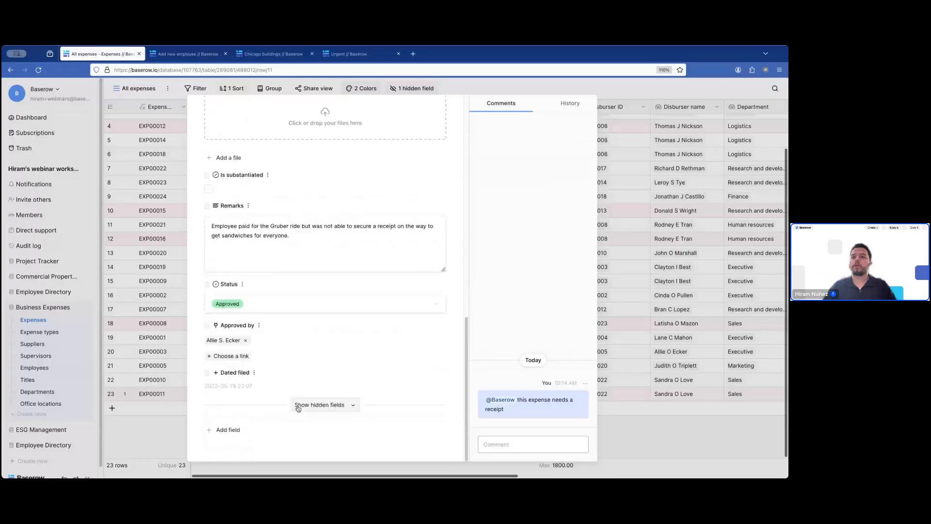
pyautogui.scroll(4, 340, 364)
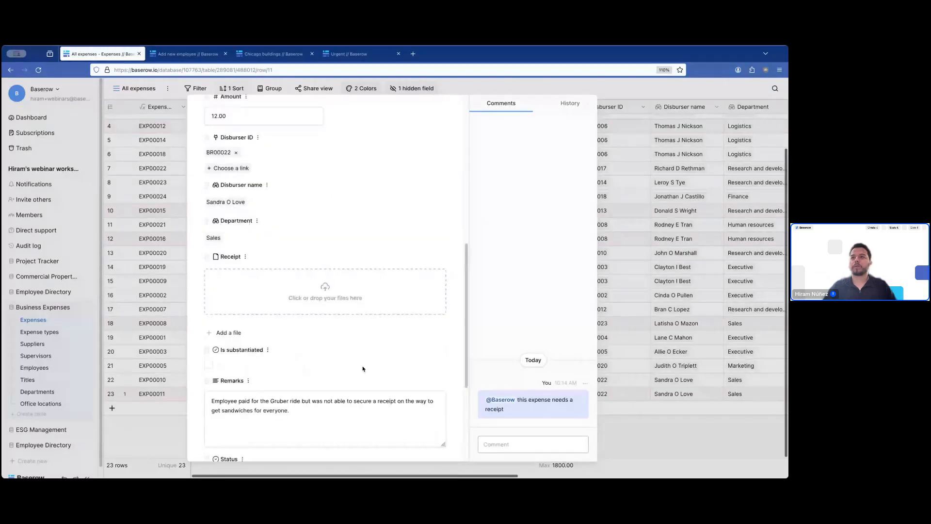
pyautogui.scroll(6, 339, 359)
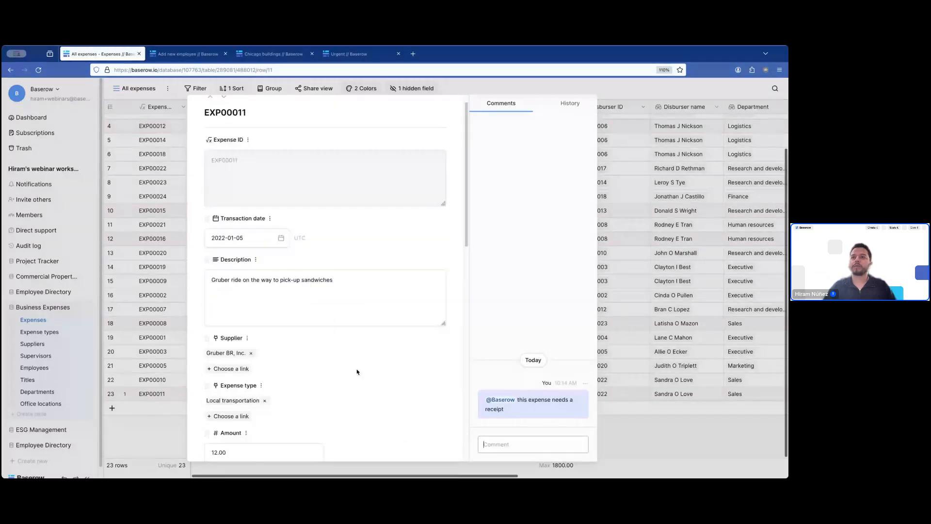
pyautogui.scroll(-4, 356, 372)
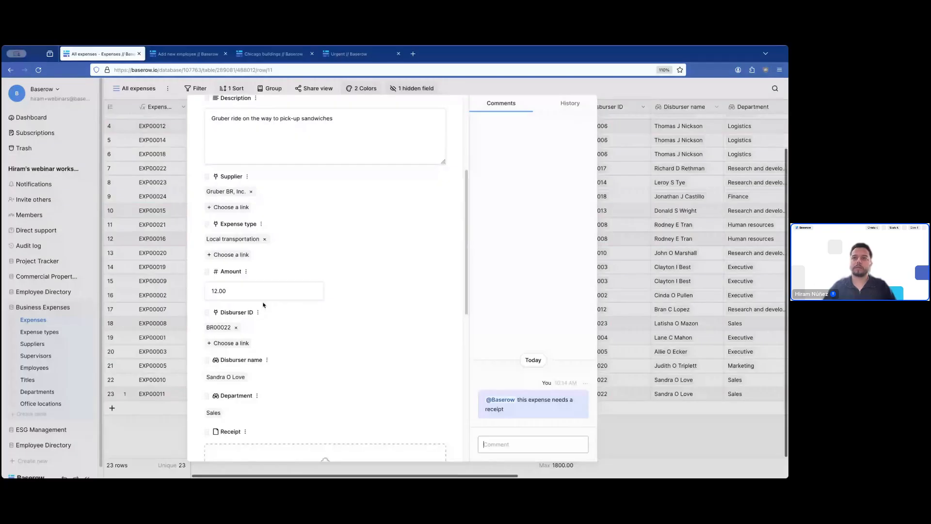
pyautogui.click(236, 290)
pyautogui.write('8')
pyautogui.press('Return')
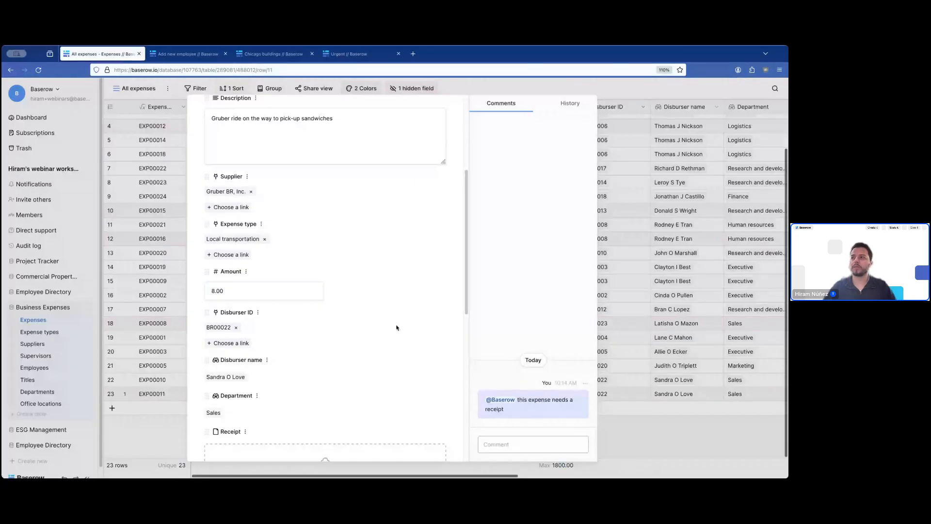
pyautogui.scroll(3, 397, 328)
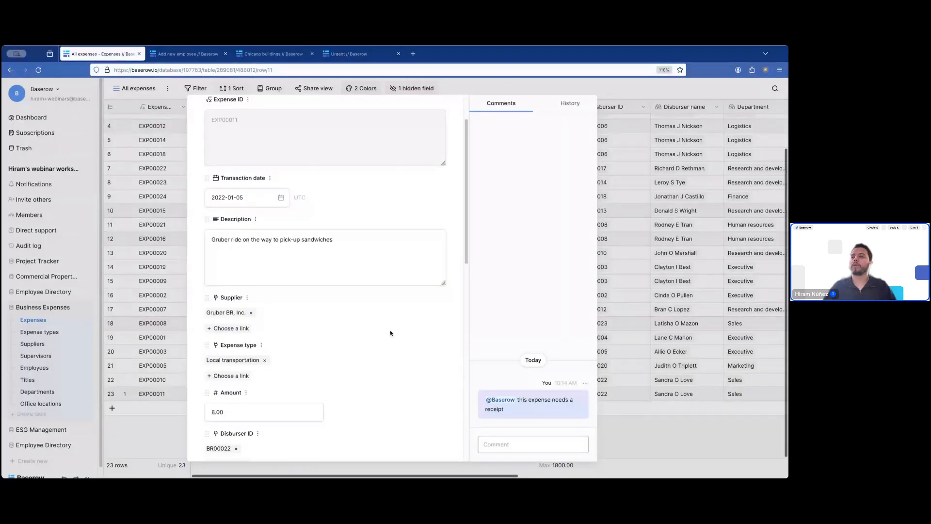
pyautogui.click(537, 448)
pyautogui.write('@')
pyautogui.press('Return')
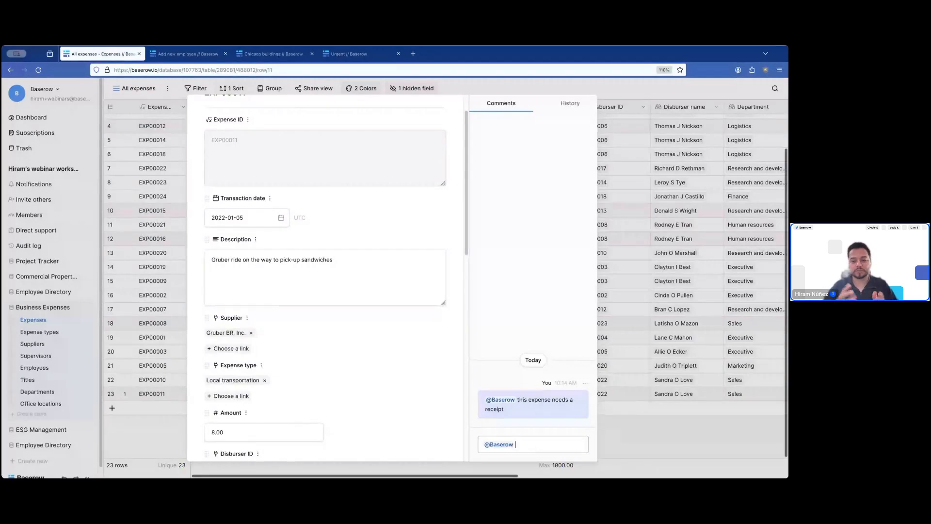
pyautogui.write('upd')
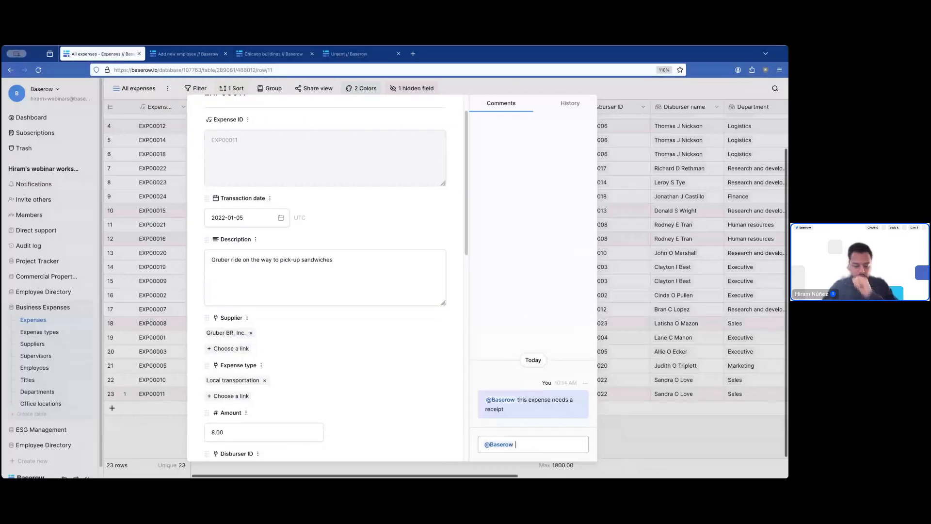
pyautogui.write('ated the amount')
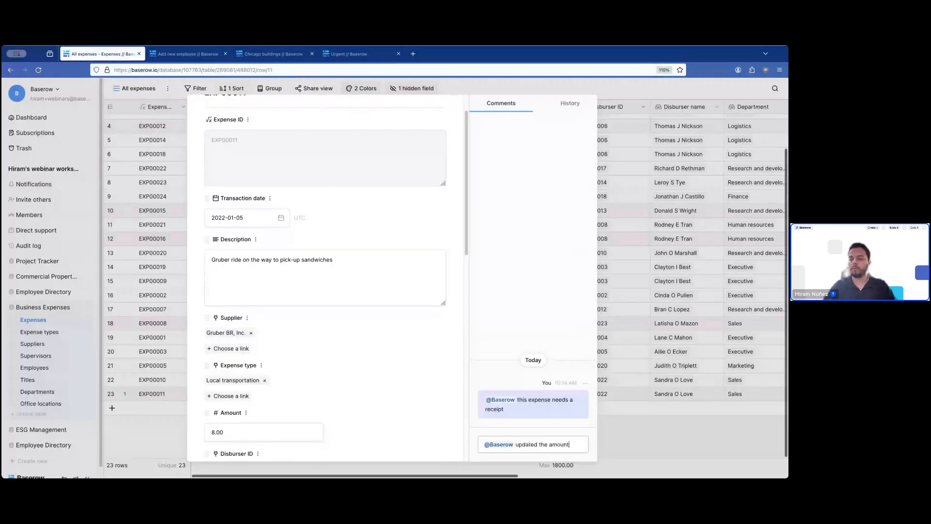
pyautogui.write('.')
pyautogui.press('Return')
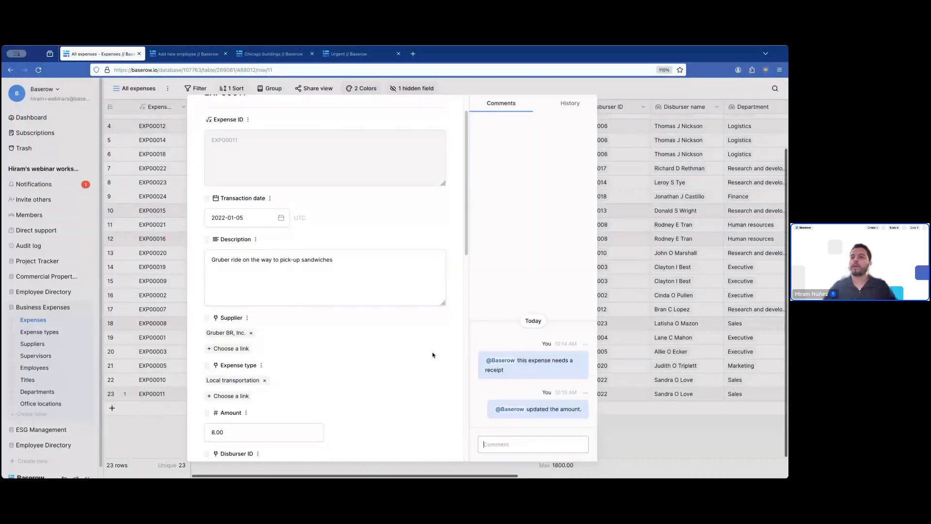
pyautogui.scroll(2, 433, 354)
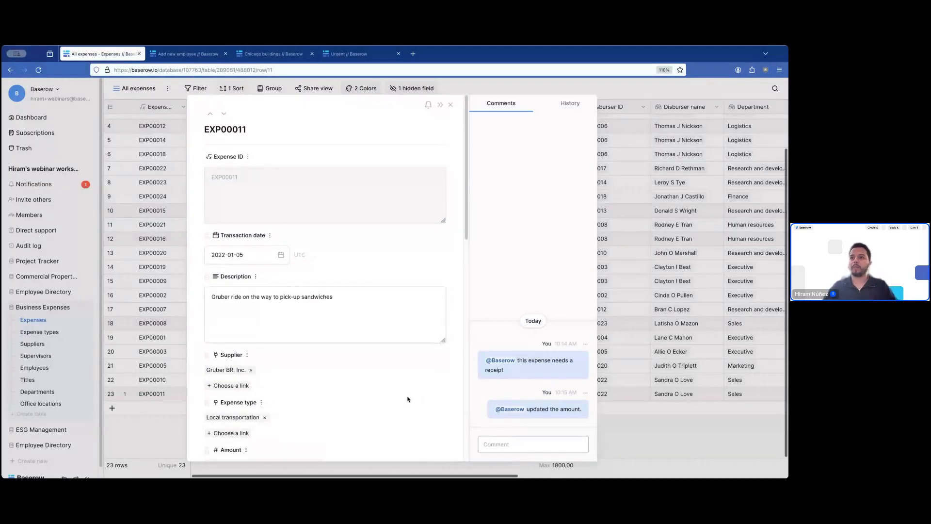
# - Show EXP00011's history and append a new description line 'asdfjkash'
pyautogui.click(572, 107)
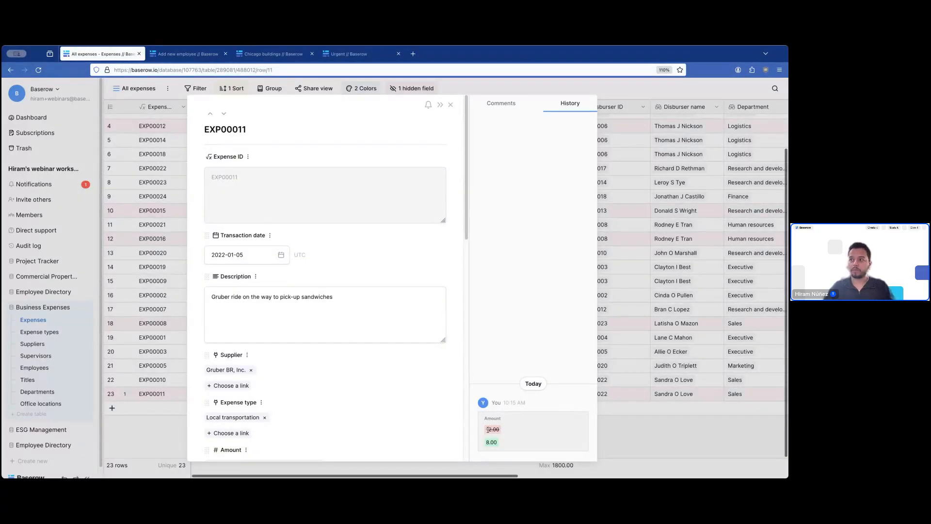
pyautogui.click(351, 305)
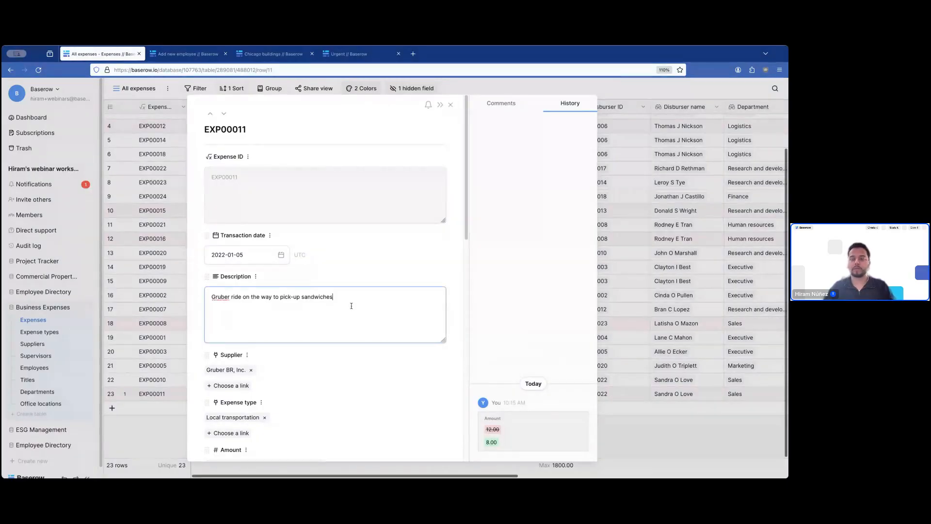
pyautogui.press('Return')
pyautogui.write('asdfjkash')
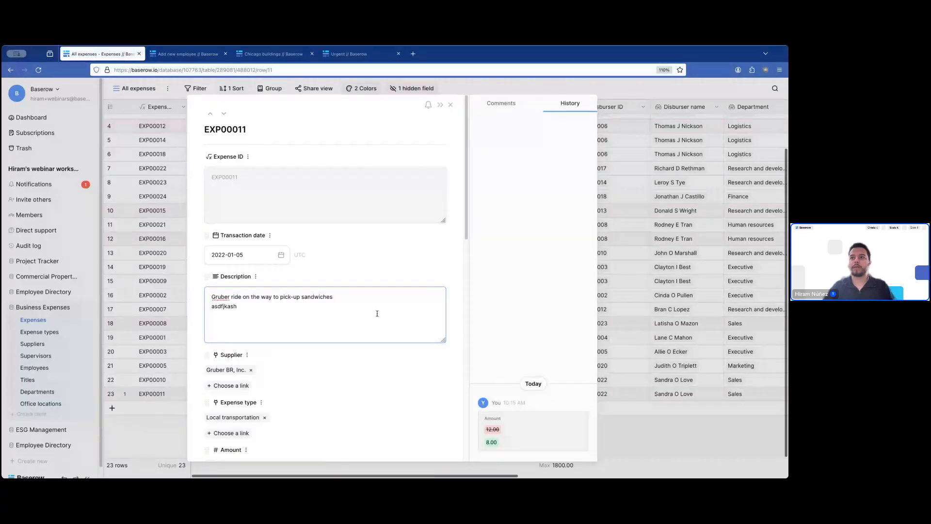
pyautogui.press('Tab')
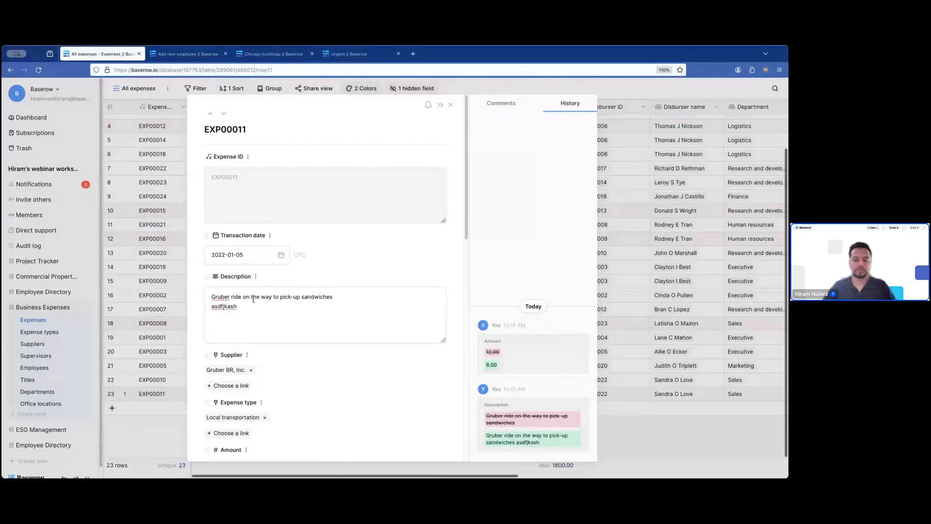
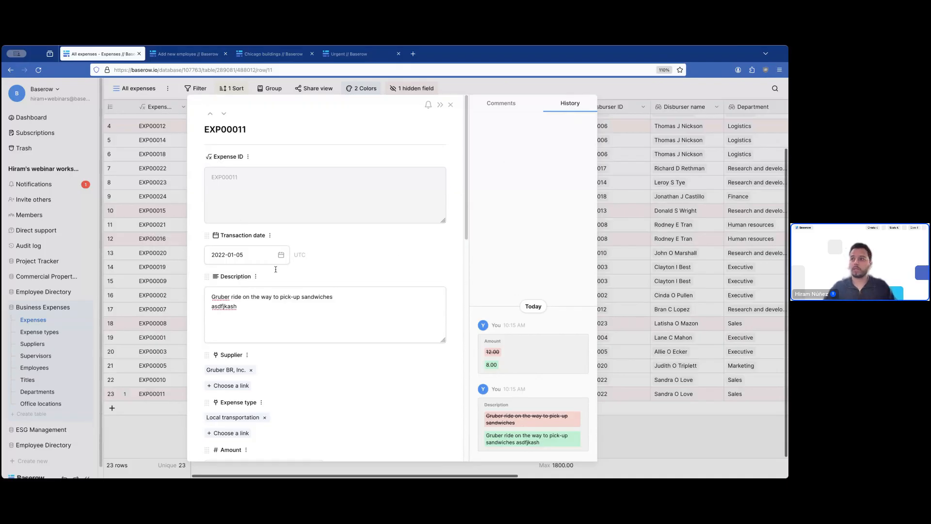
# - Show EXP00011's comments and review the row's notification settings
pyautogui.click(500, 104)
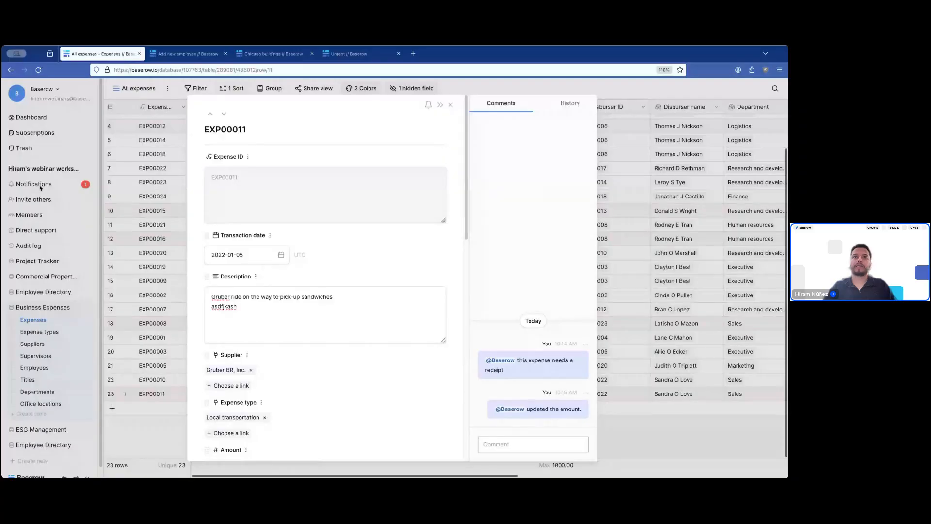
pyautogui.click(428, 106)
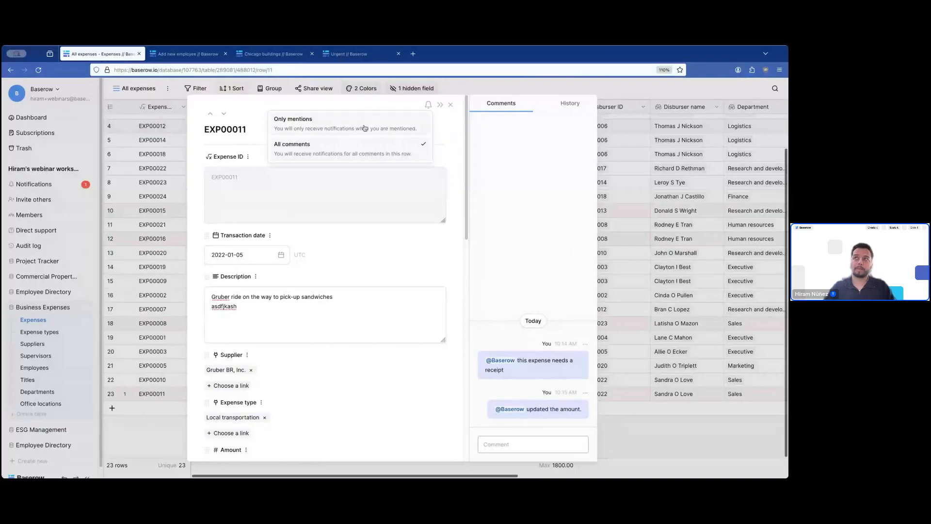
pyautogui.click(421, 248)
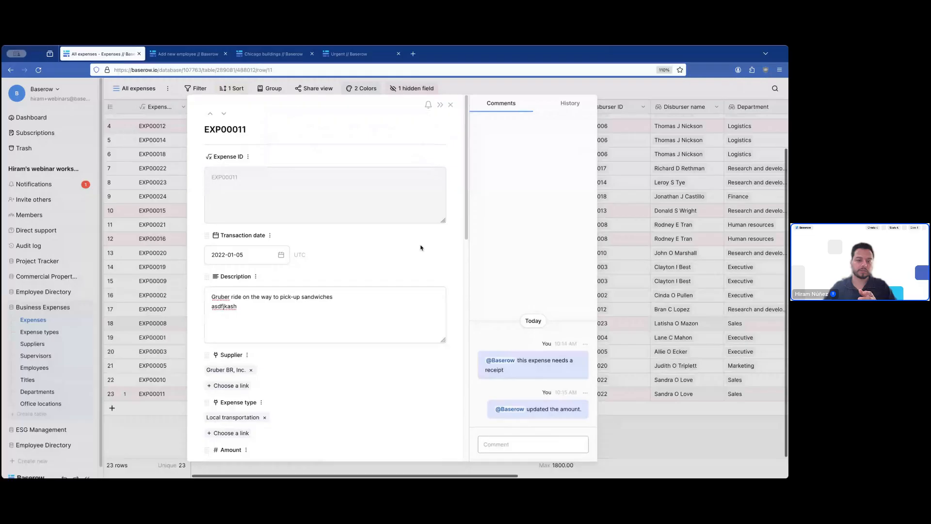
# - Post the comment 'sdfgsdfg' on expense EXP00011
pyautogui.click(491, 441)
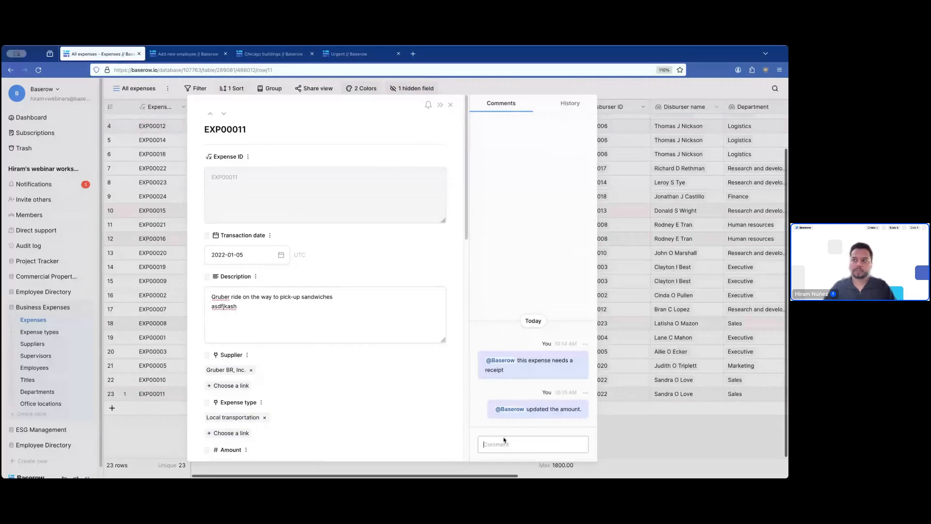
pyautogui.write('sdfgsdfg')
pyautogui.press('Return')
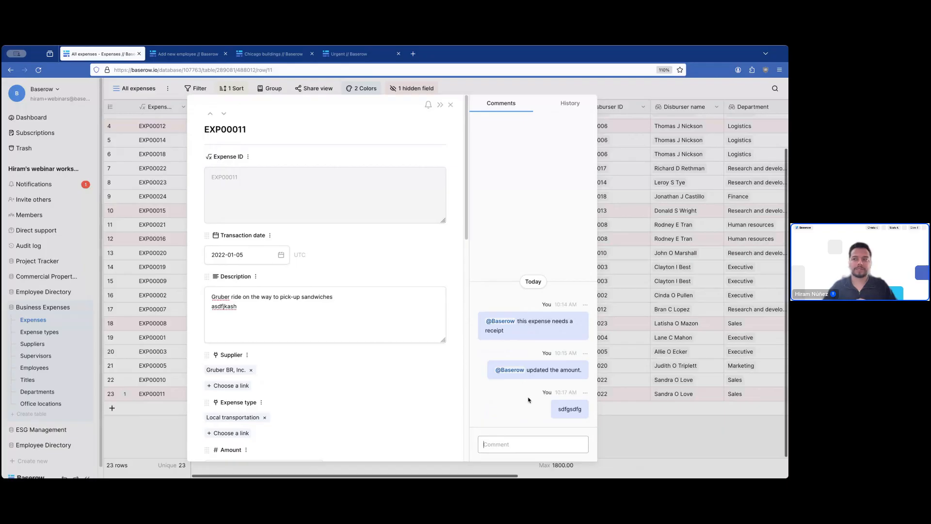
# - Recheck the row's notification preferences and scroll down through its comments
pyautogui.click(427, 105)
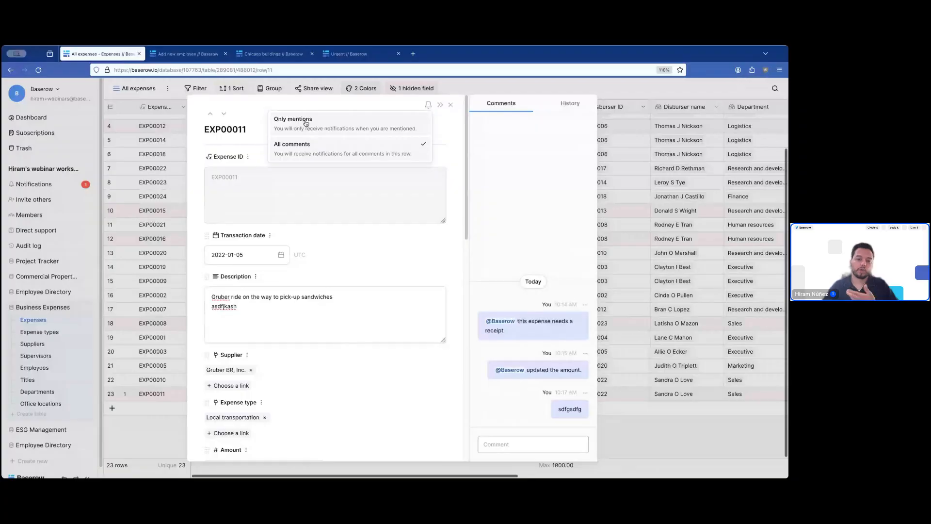
pyautogui.click(440, 264)
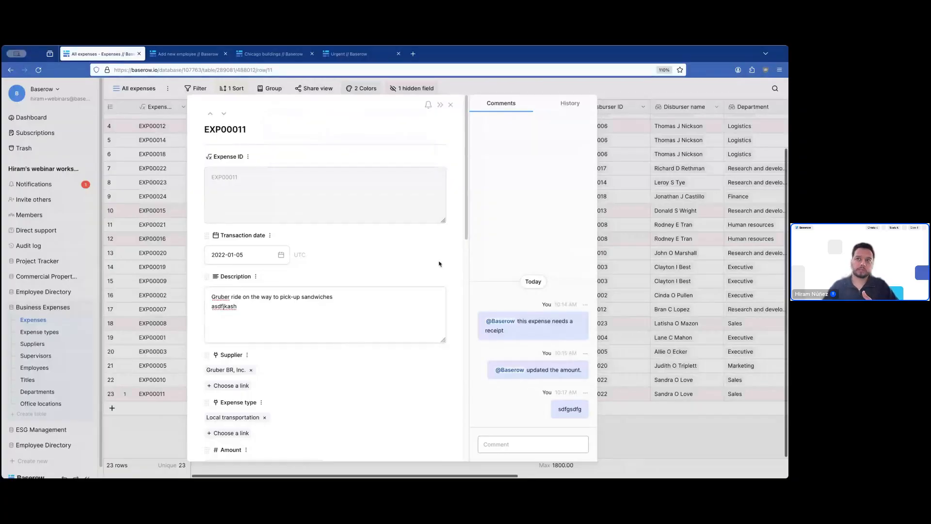
pyautogui.scroll(-2, 396, 282)
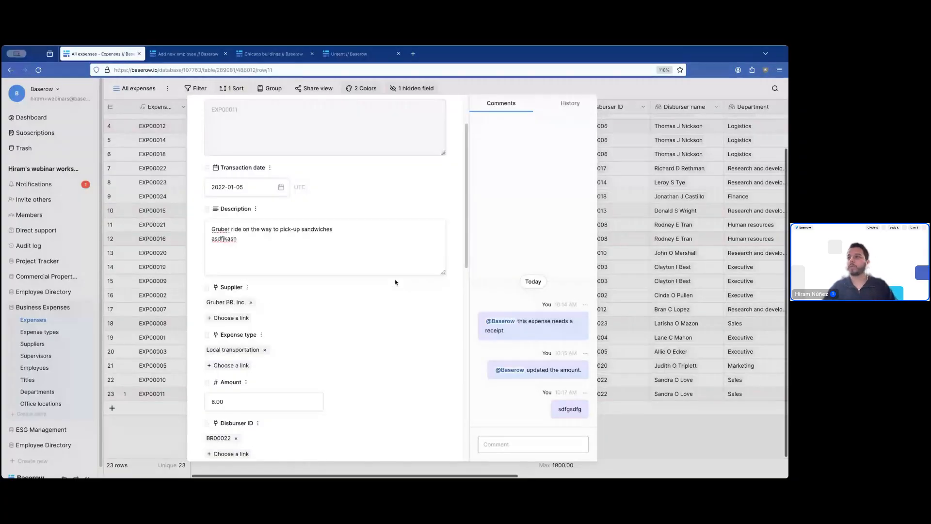
pyautogui.scroll(-1, 396, 301)
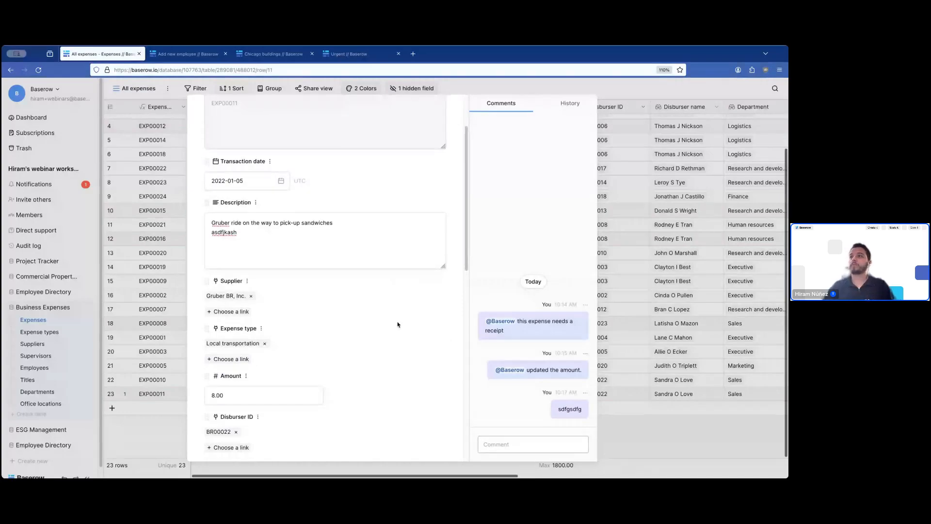
pyautogui.scroll(-2, 398, 324)
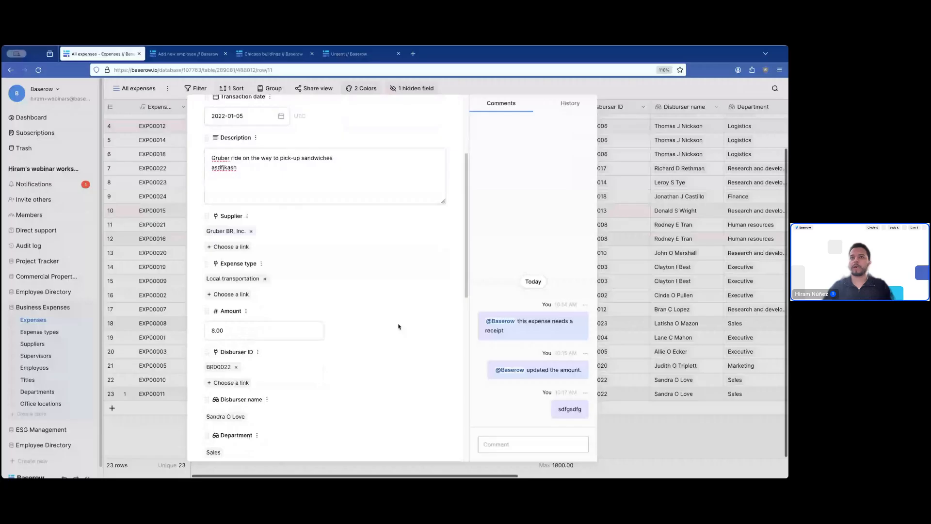
pyautogui.scroll(-10, 398, 326)
# - Close the EXP00011 record, review the notifications list, then return to the dashboard
pyautogui.click(160, 248)
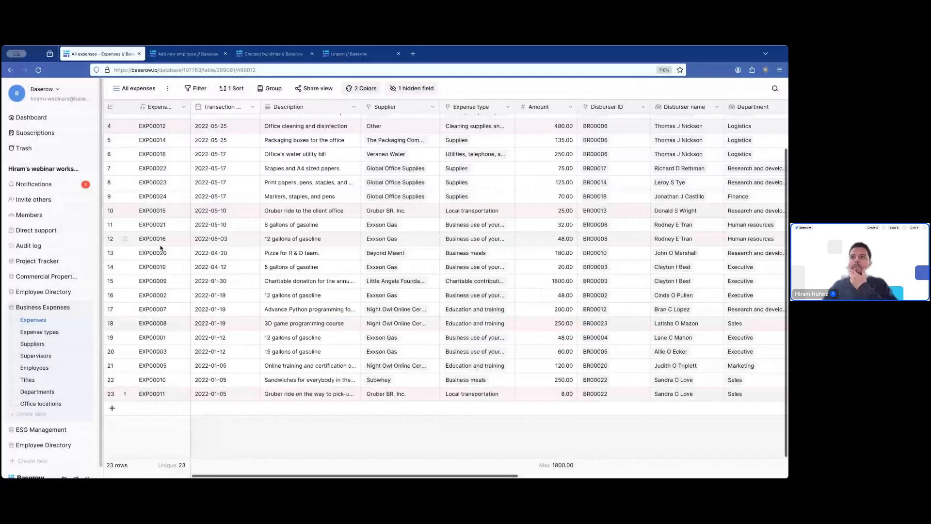
pyautogui.click(33, 184)
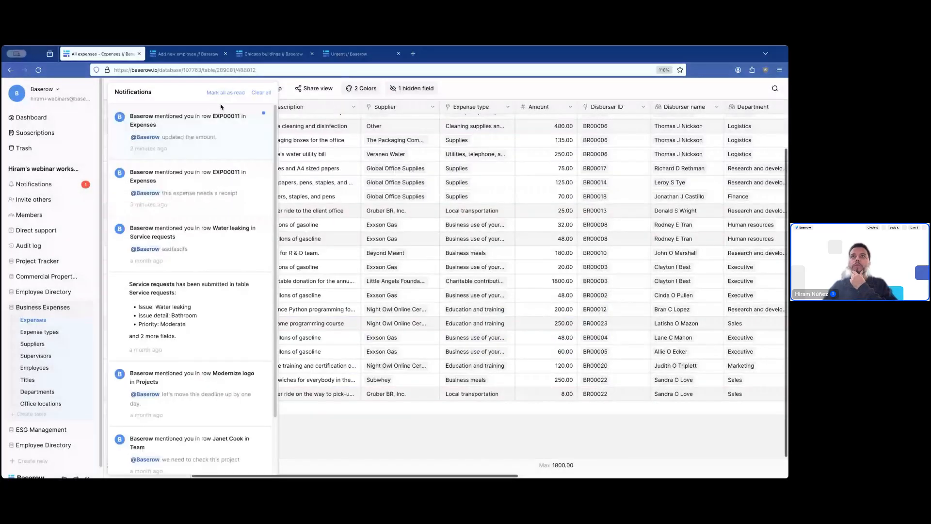
pyautogui.click(492, 90)
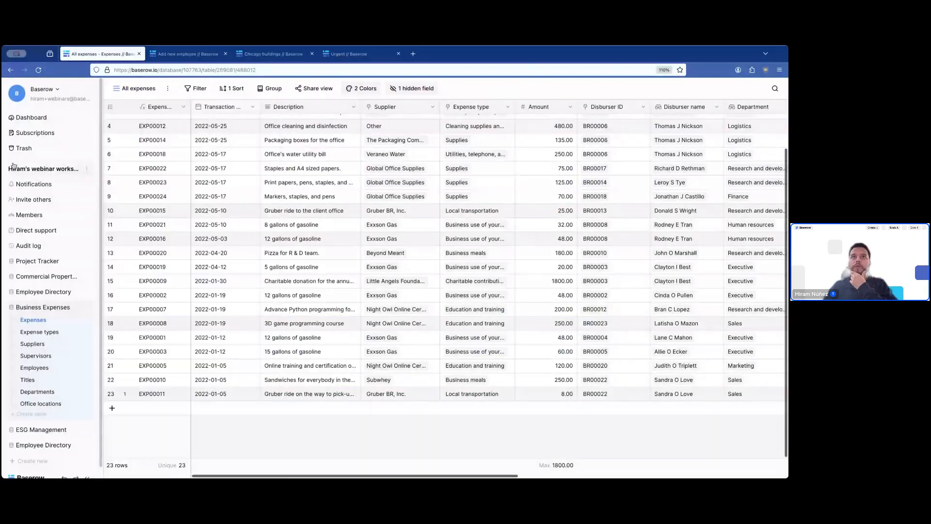
pyautogui.click(31, 117)
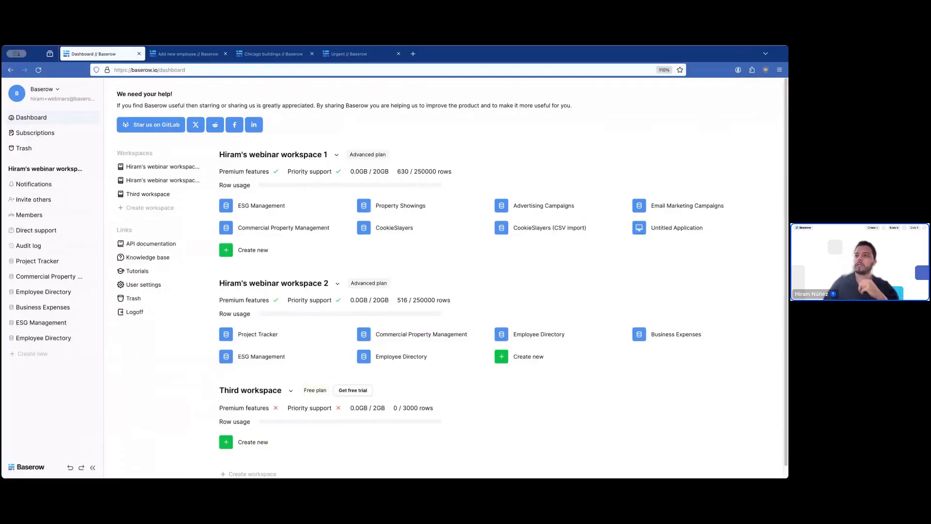
# - Create a database named 'Restaurant db' in workspace 2
pyautogui.click(524, 356)
pyautogui.click(528, 379)
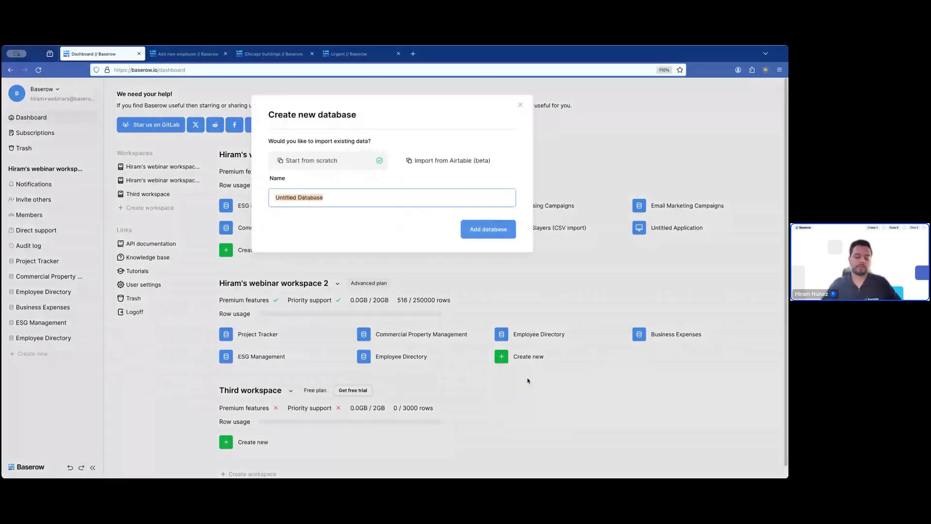
pyautogui.write('Restaurant ')
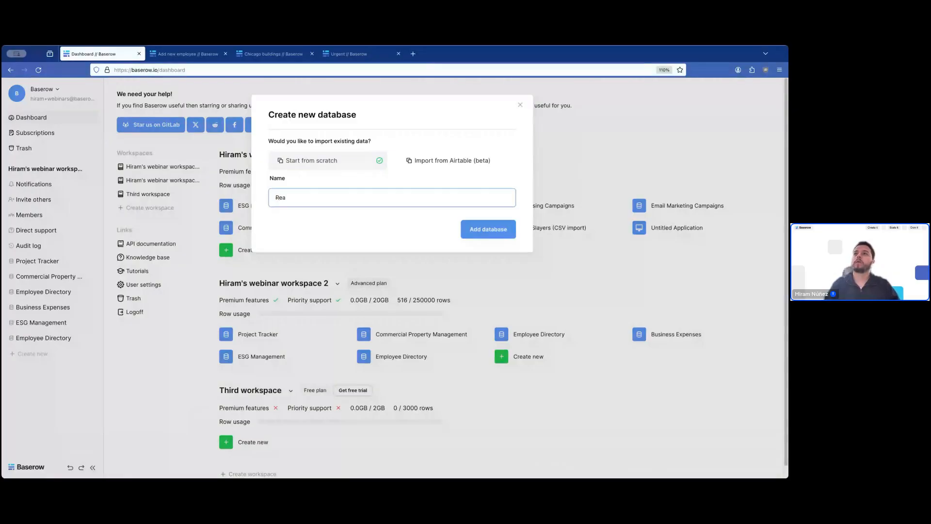
pyautogui.write('db')
pyautogui.press('Return')
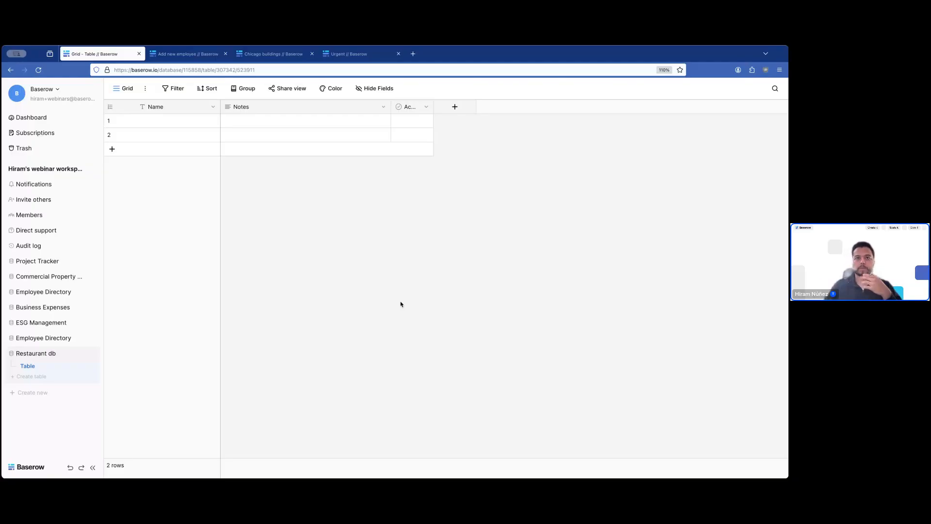
# - Rename the starter table to 'Customers'
pyautogui.click(92, 367)
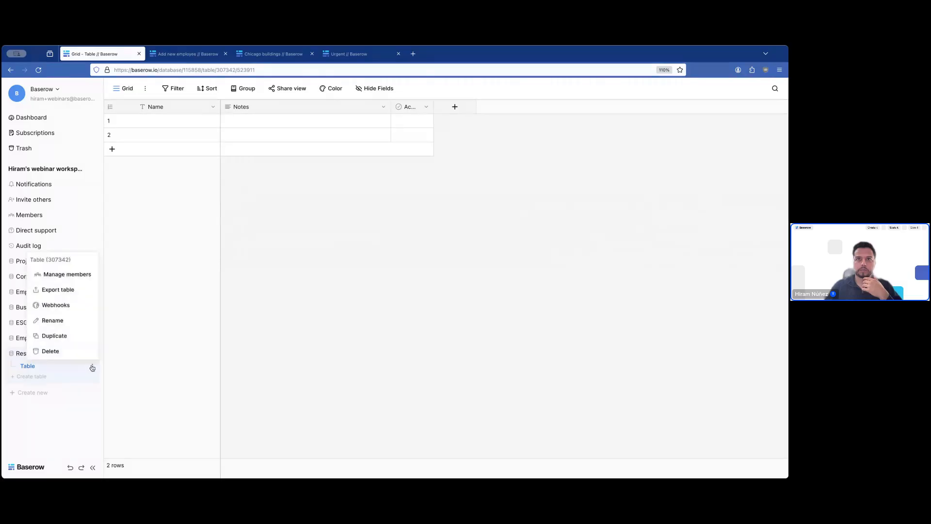
pyautogui.click(72, 319)
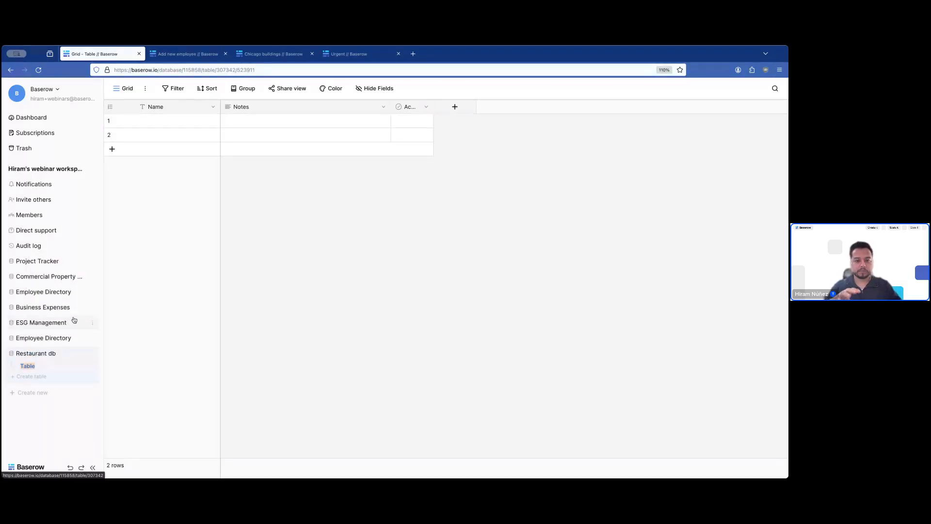
pyautogui.write('Customers')
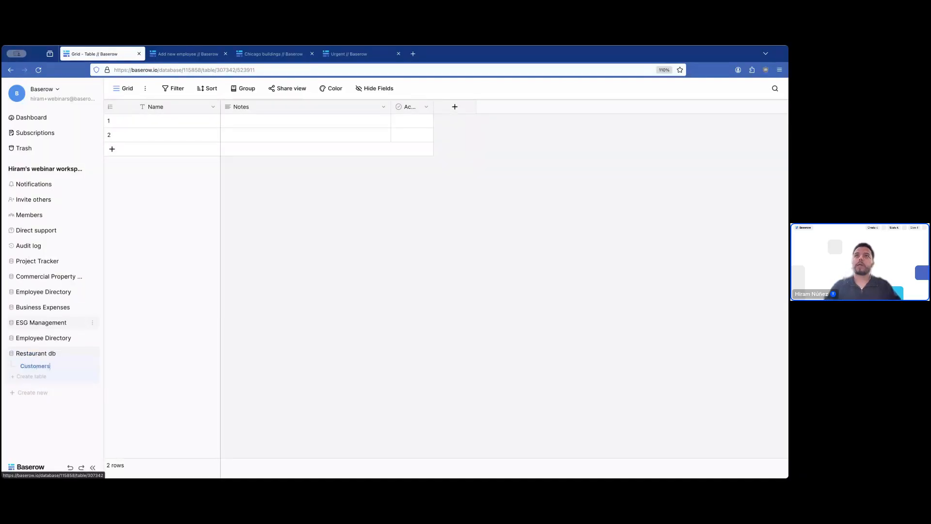
pyautogui.press('Return')
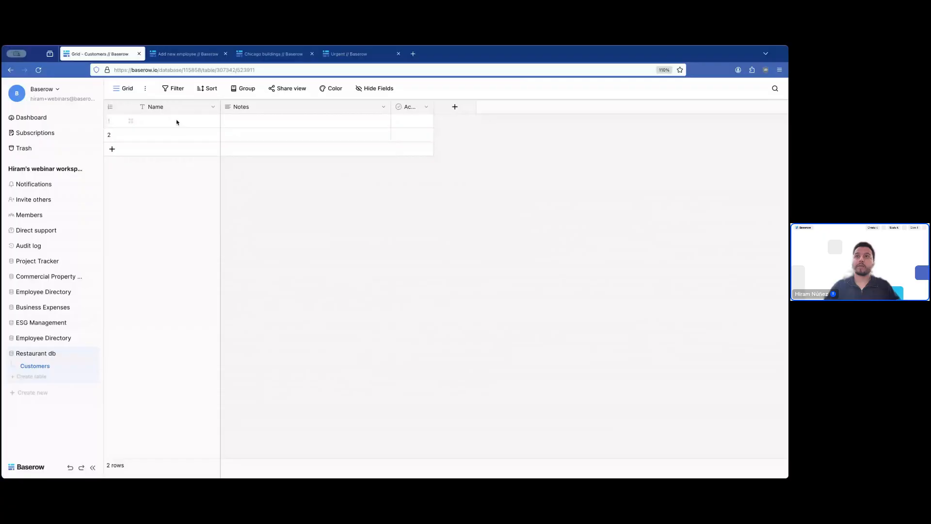
# - Delete the Notes field and the other extra default field from Customers
pyautogui.click(383, 107)
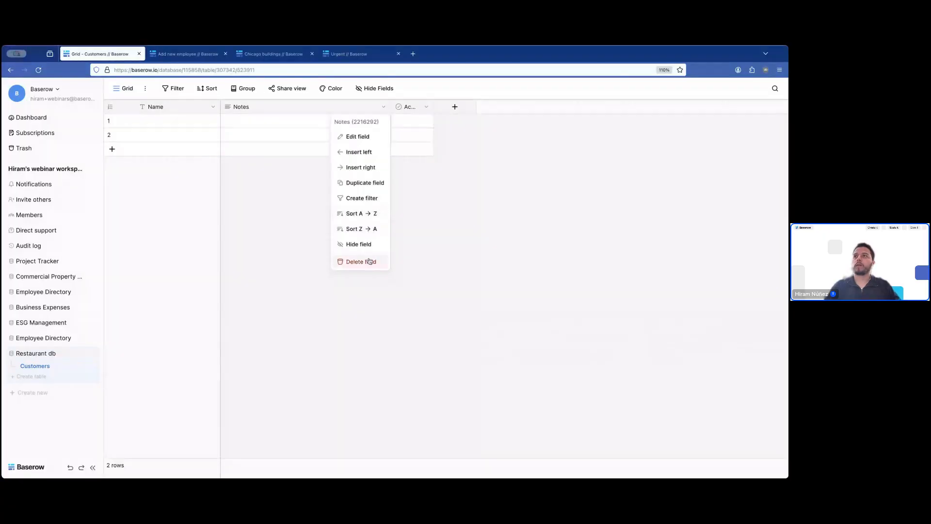
pyautogui.click(369, 261)
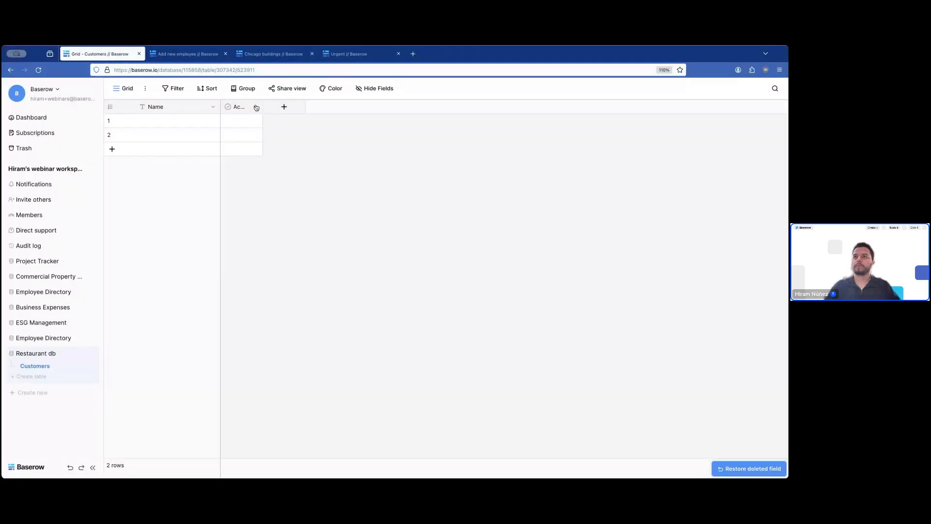
pyautogui.click(257, 107)
pyautogui.click(250, 262)
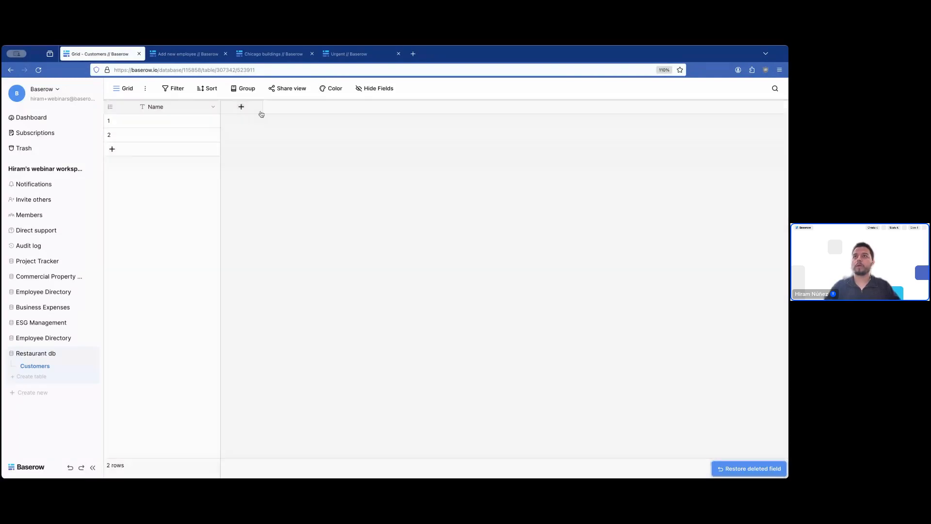
# - Add an Email field and a Phone number field to Customers
pyautogui.click(247, 108)
pyautogui.write('email')
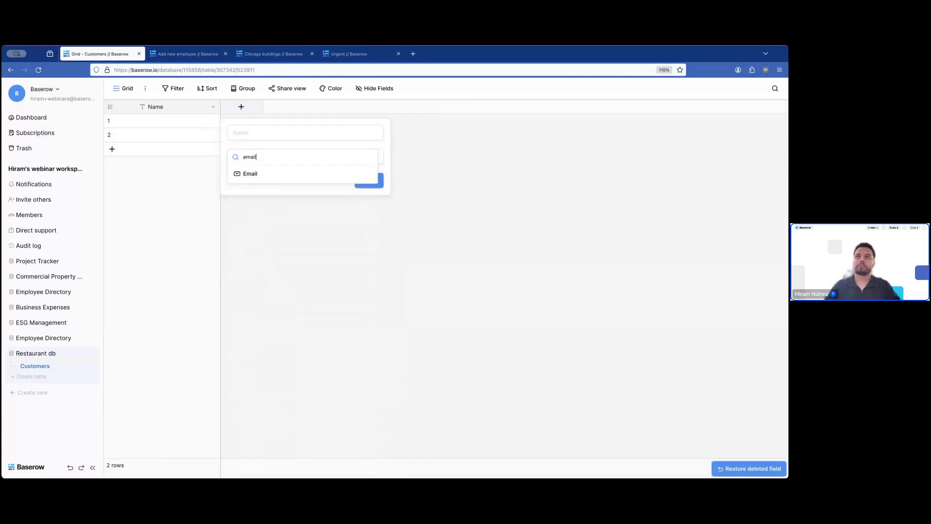
pyautogui.press('Return')
pyautogui.click(369, 182)
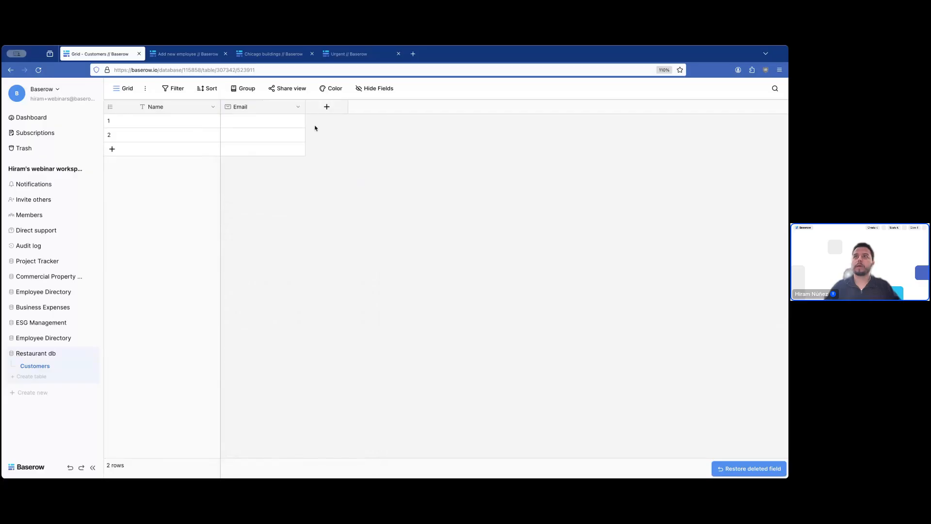
pyautogui.click(327, 106)
pyautogui.write('phone')
pyautogui.press('Return')
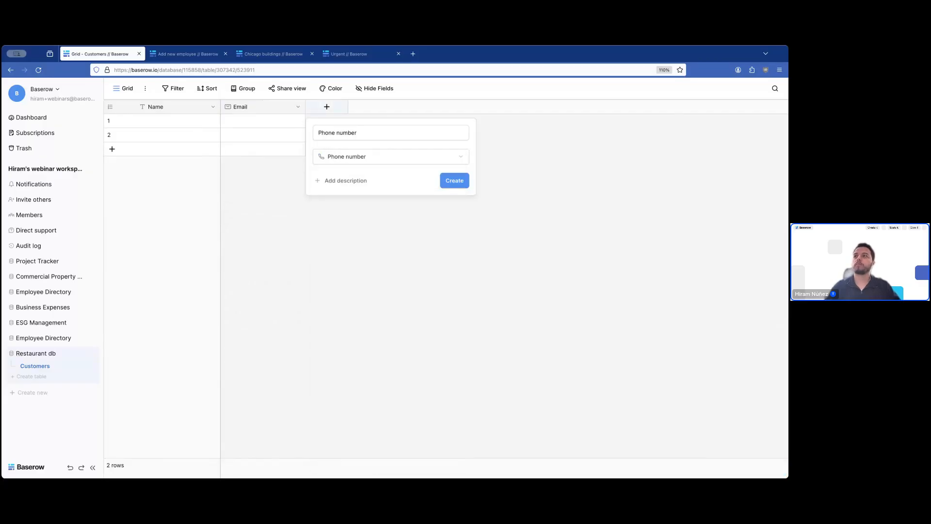
pyautogui.click(466, 181)
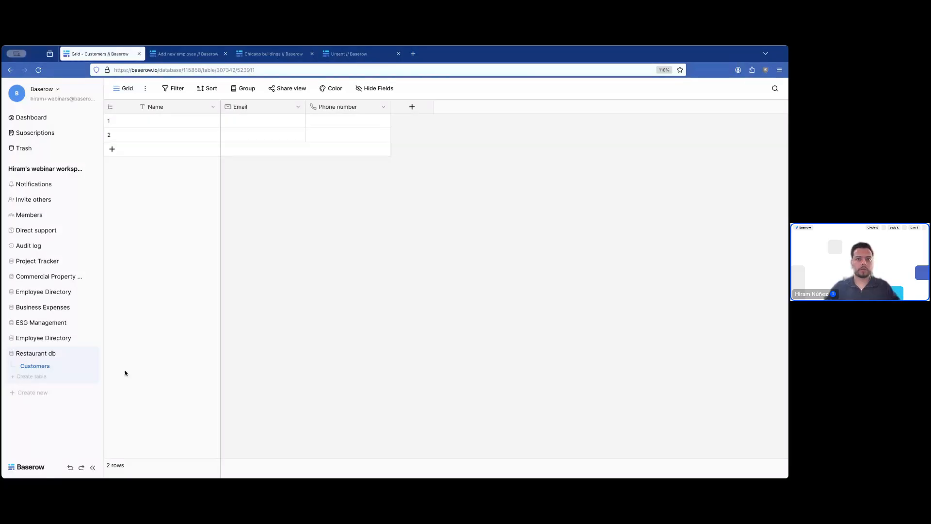
# - Add a new table named 'Orders' to Restaurant db
pyautogui.click(42, 378)
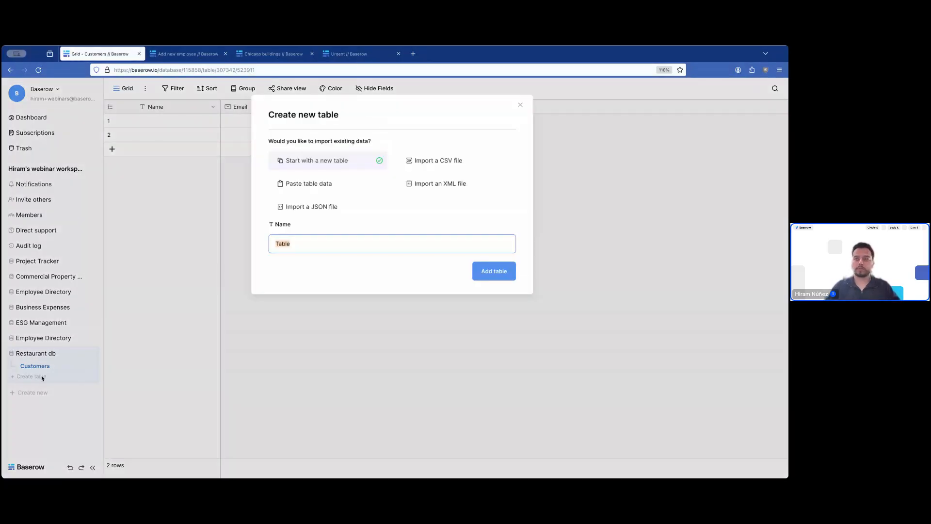
pyautogui.write('Orders')
pyautogui.press('Return')
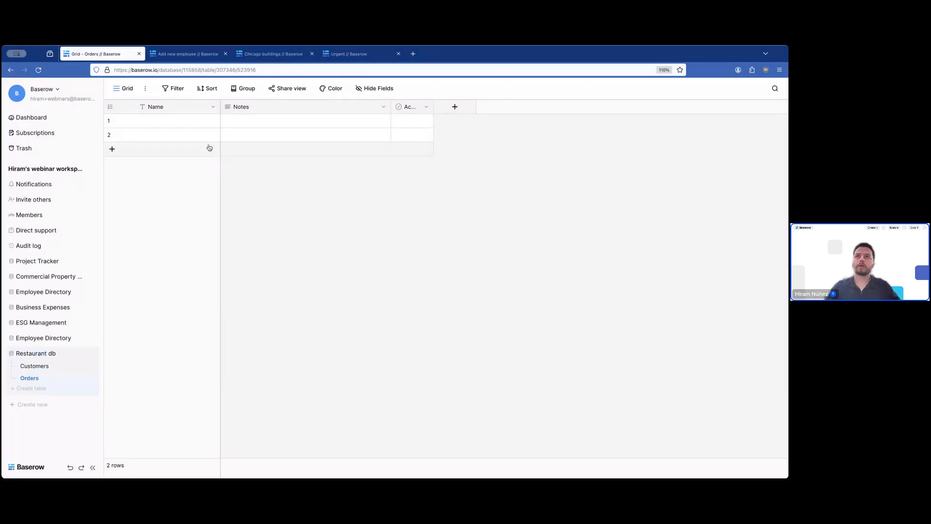
# - Change the Orders table's Name field type to Autonumber
pyautogui.click(211, 108)
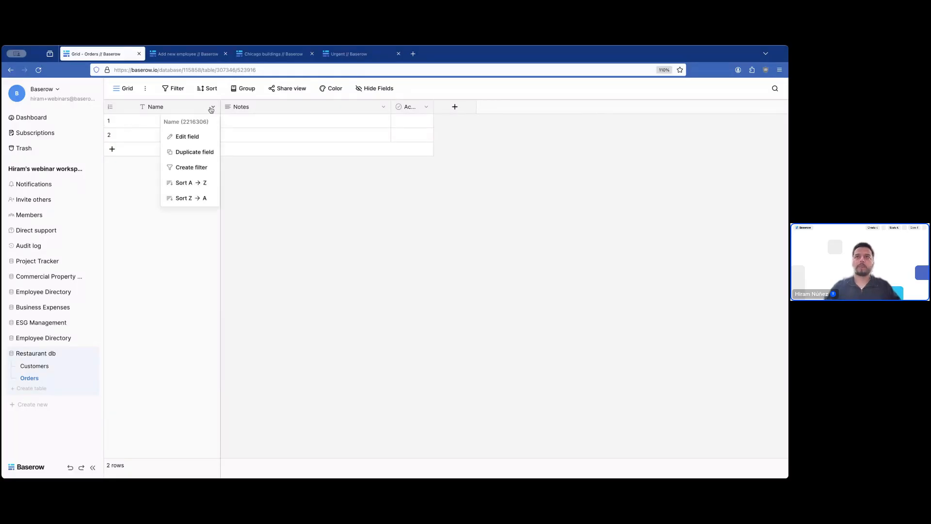
pyautogui.click(192, 137)
pyautogui.click(217, 183)
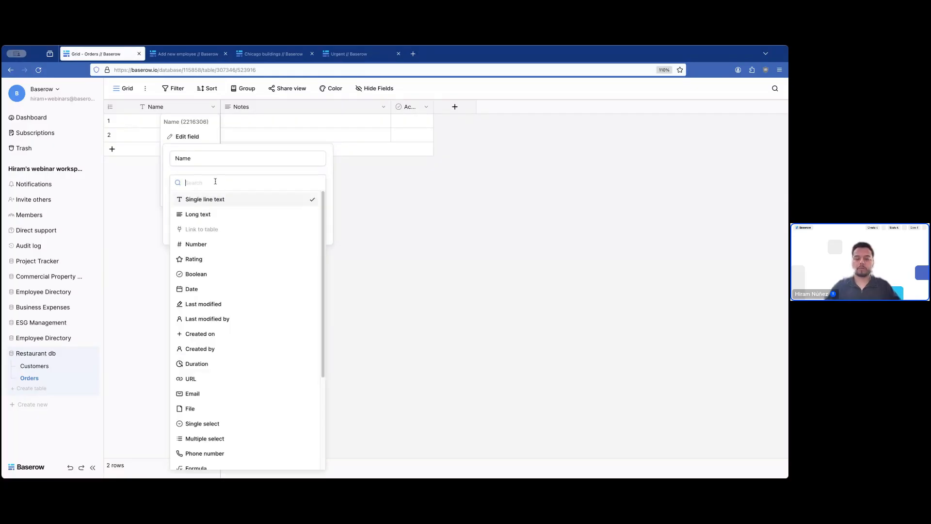
pyautogui.write('auto')
pyautogui.click(219, 197)
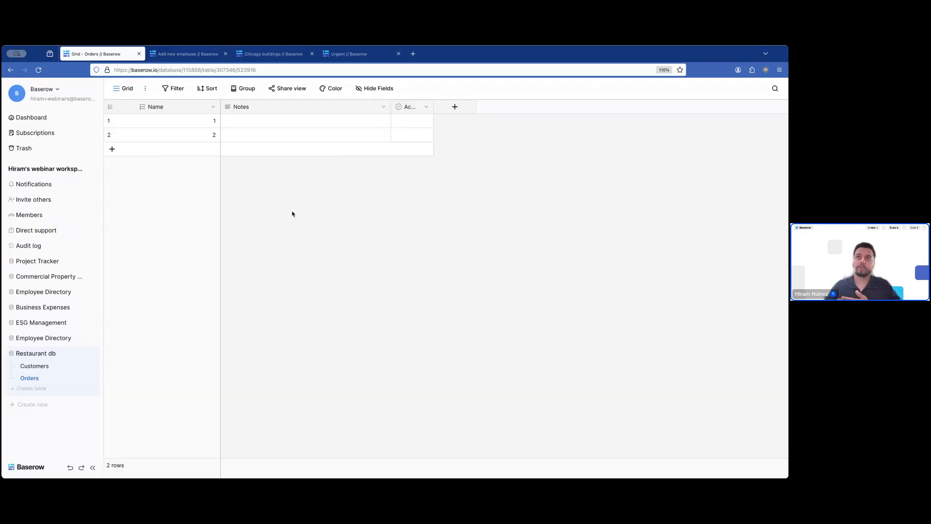
# - Add three more rows so Orders has five numbered rows
pyautogui.click(208, 148)
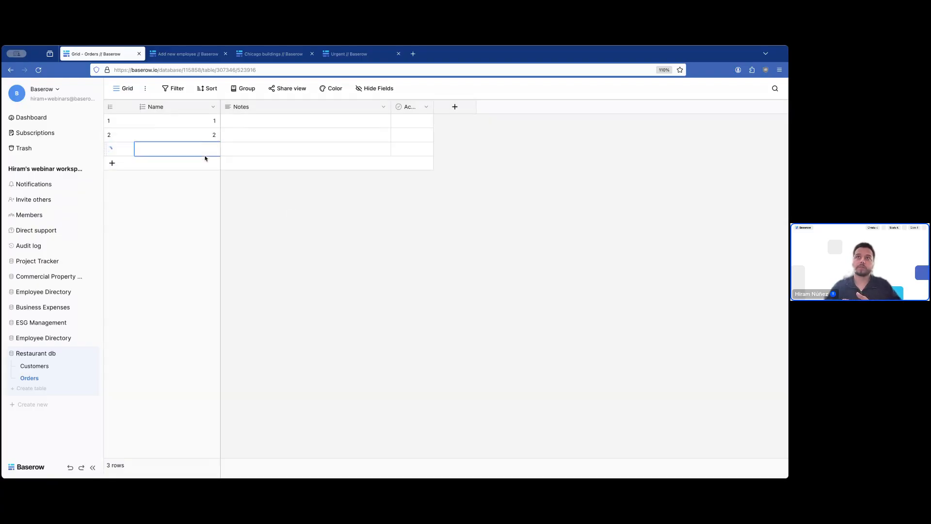
pyautogui.click(204, 163)
pyautogui.click(208, 178)
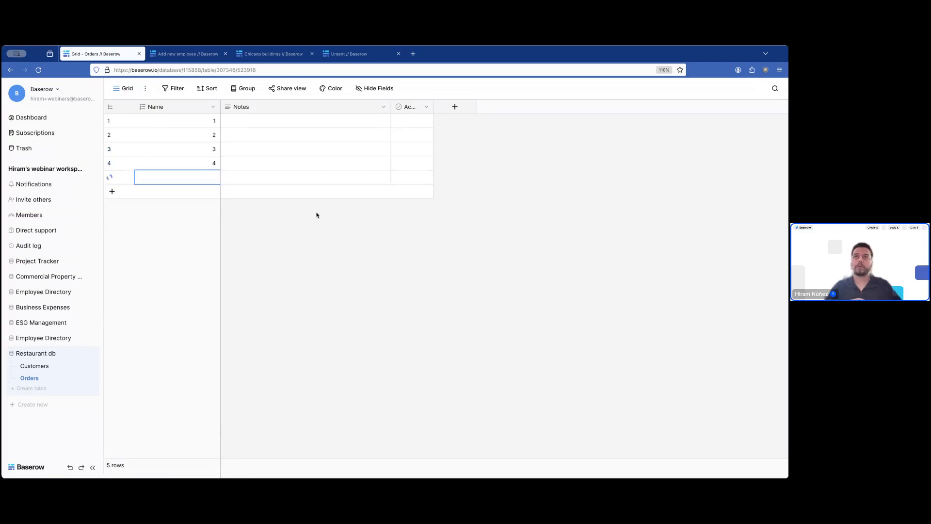
# - Create a table named 'Menu' and rename it to 'Menus'
pyautogui.click(30, 389)
pyautogui.write('Menu')
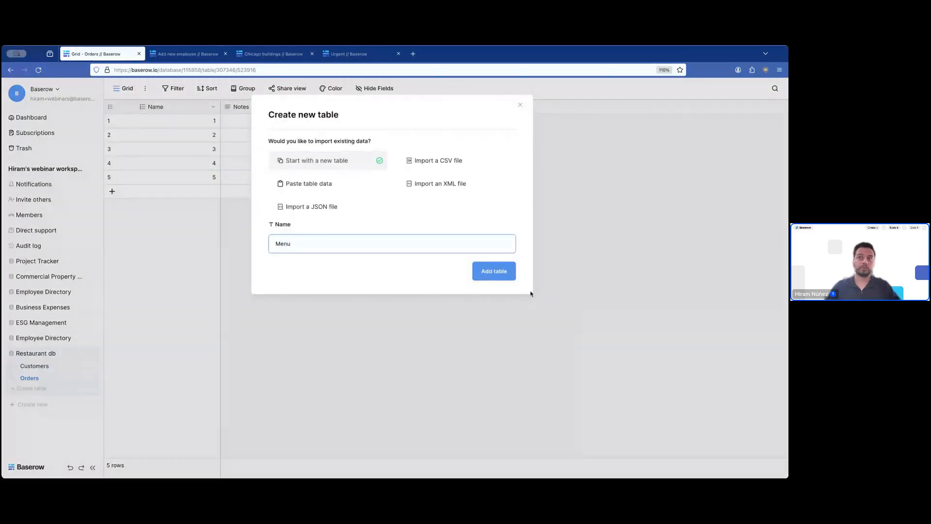
pyautogui.click(494, 272)
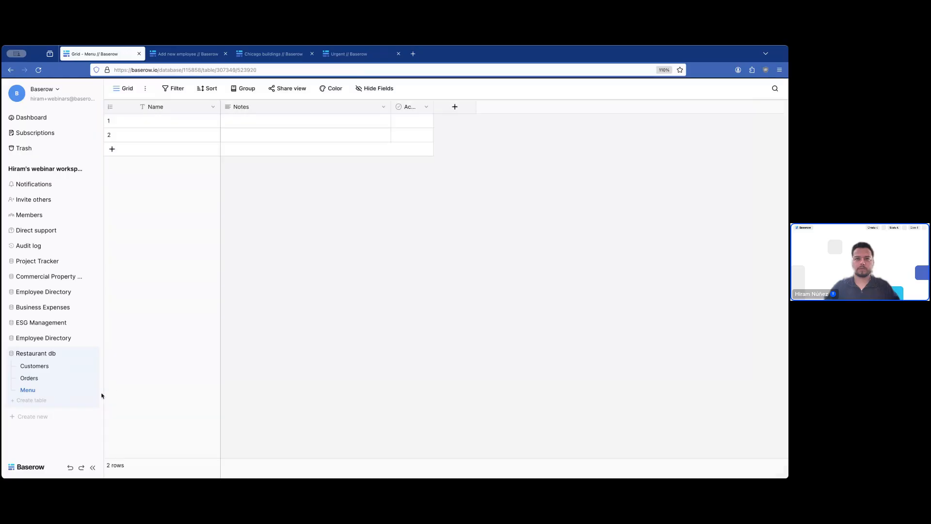
pyautogui.click(93, 390)
pyautogui.press('Escape')
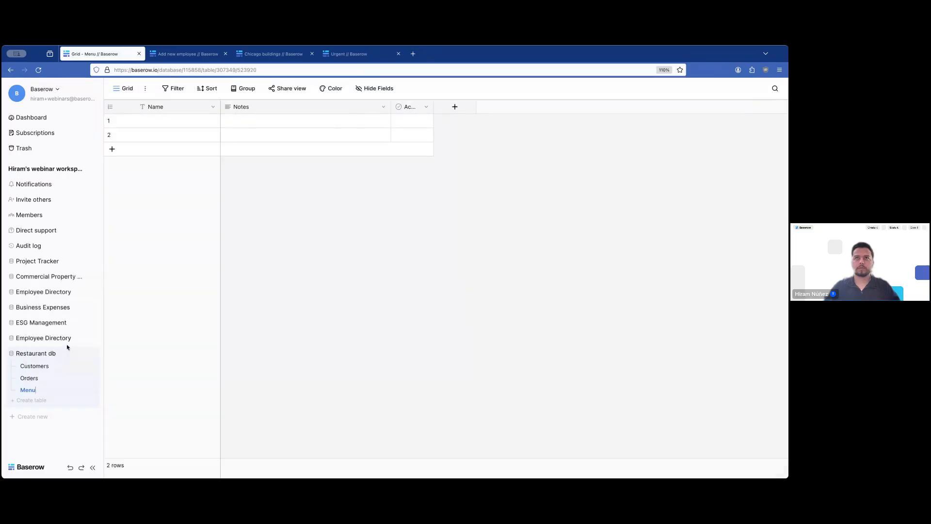
pyautogui.write('s')
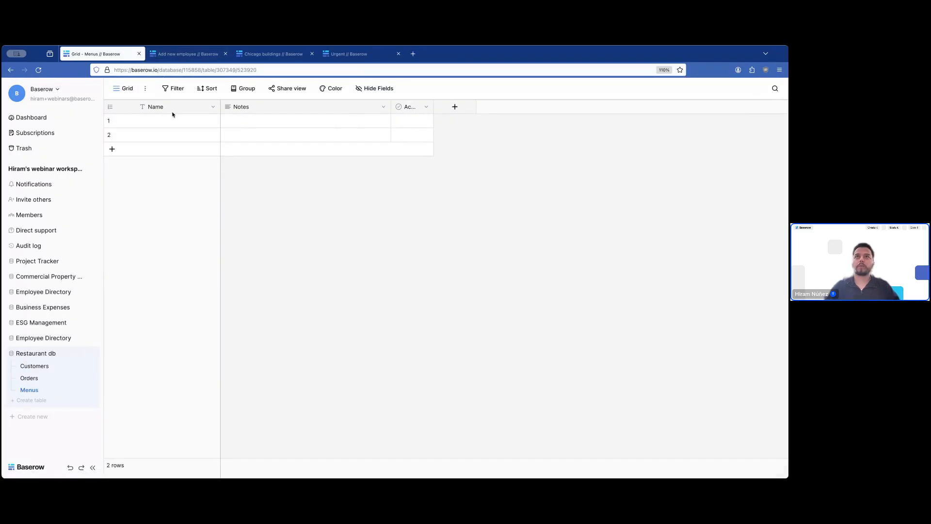
pyautogui.click(171, 123)
# - Fill the Menus Name column with Breakfast, Lunch and Dinner
pyautogui.write('Breakf')
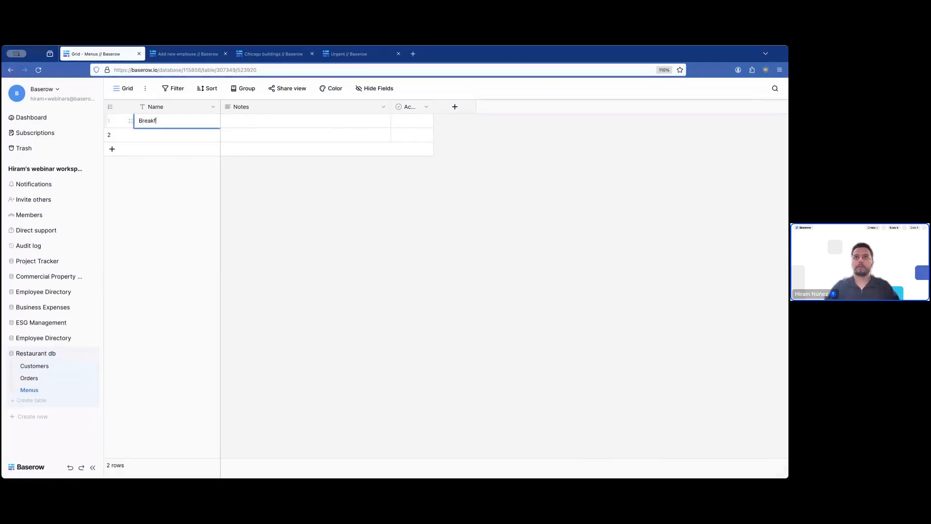
pyautogui.write('ast')
pyautogui.press('Return')
pyautogui.write('Lunch')
pyautogui.press('Return')
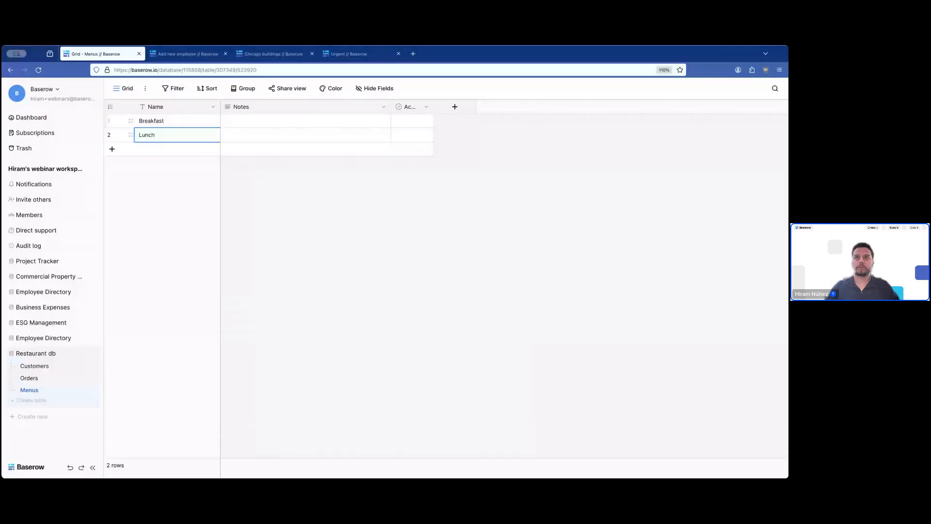
pyautogui.write('Dinner')
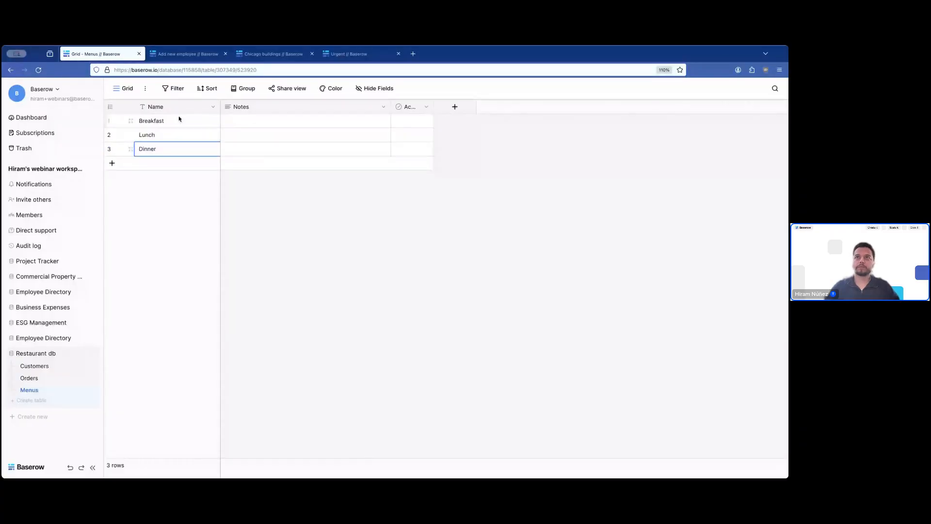
pyautogui.click(345, 227)
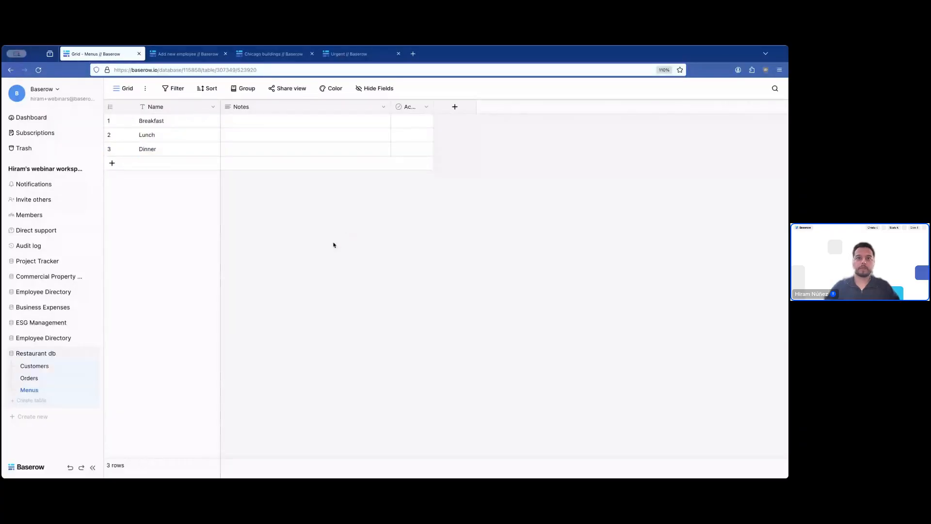
# - Add a new table named 'Menu items' to Restaurant db
pyautogui.click(37, 401)
pyautogui.write('Menu i')
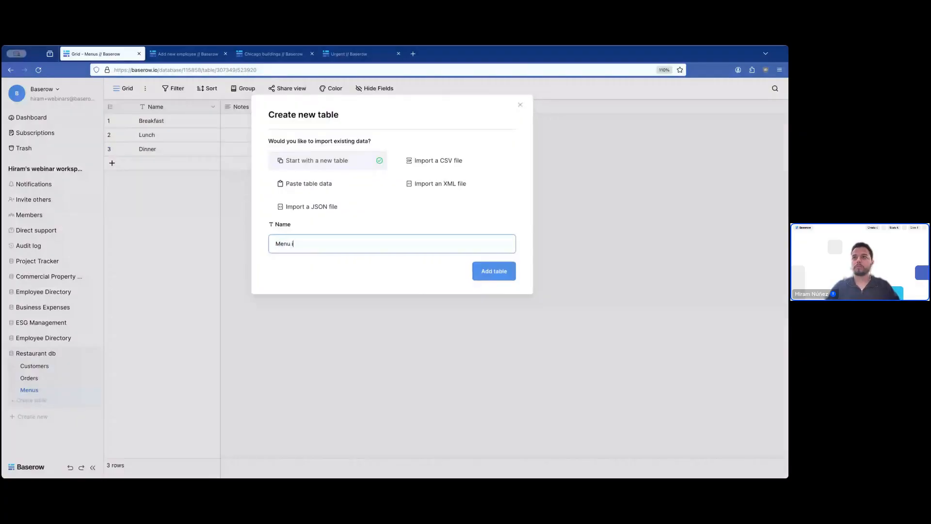
pyautogui.write('tems')
pyautogui.press('Return')
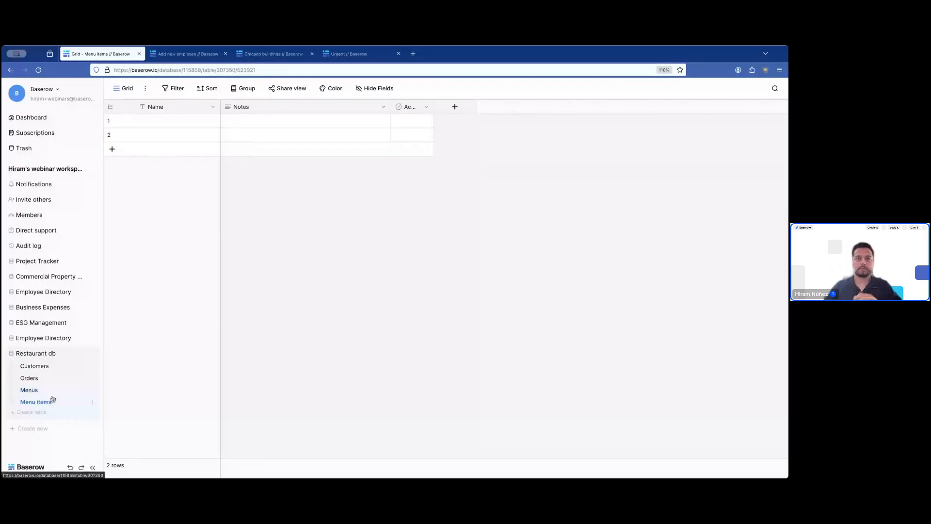
# - Return to Customers and enter the first customer's full name in row 1
pyautogui.click(38, 367)
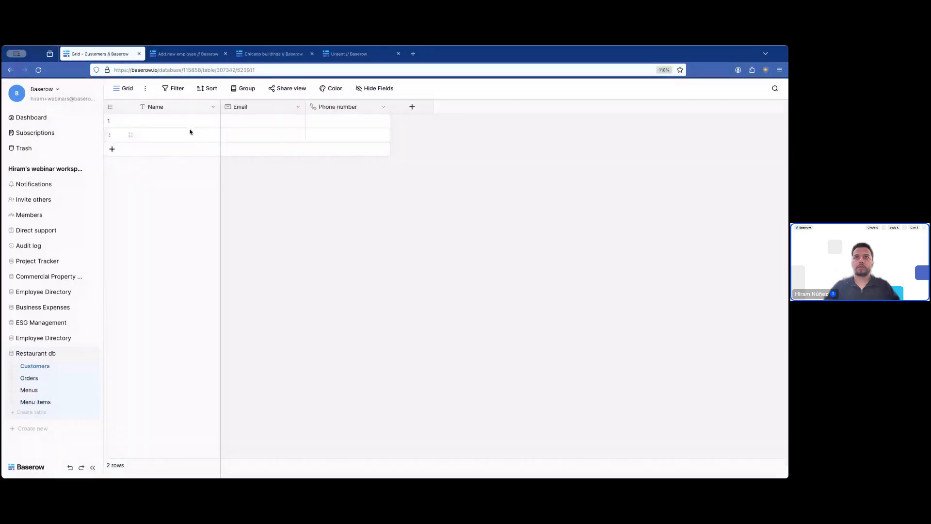
pyautogui.click(189, 126)
pyautogui.write('J')
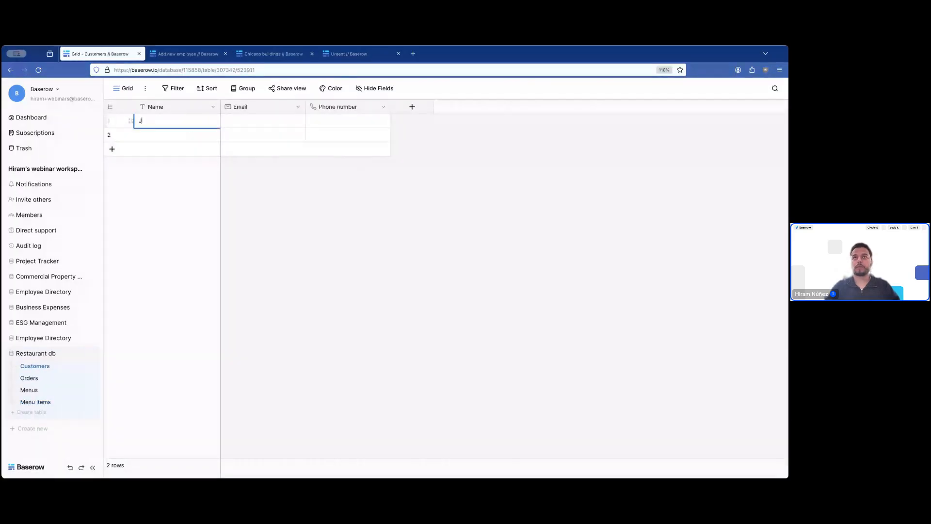
pyautogui.write('ane Appleseed')
pyautogui.press('Return')
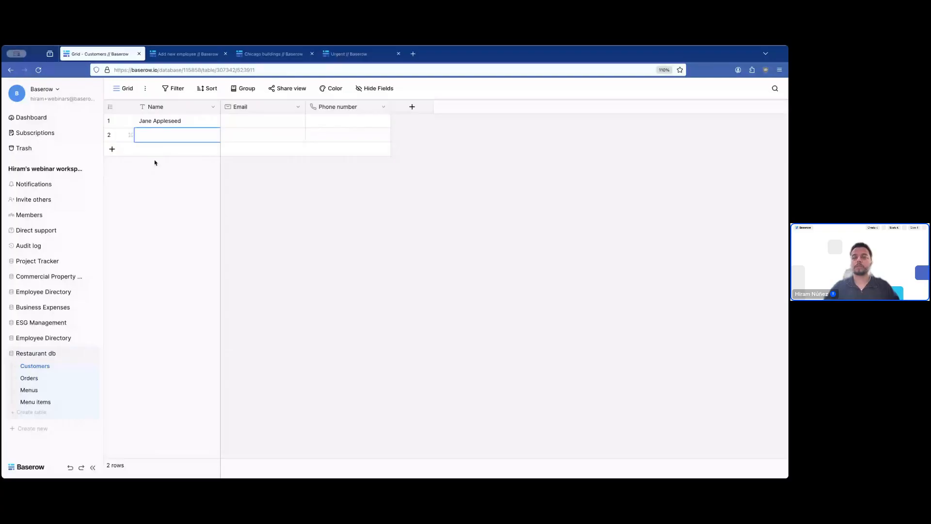
# - Add an 'Orders' Link to table field in Customers, linked to the Orders table
pyautogui.click(407, 110)
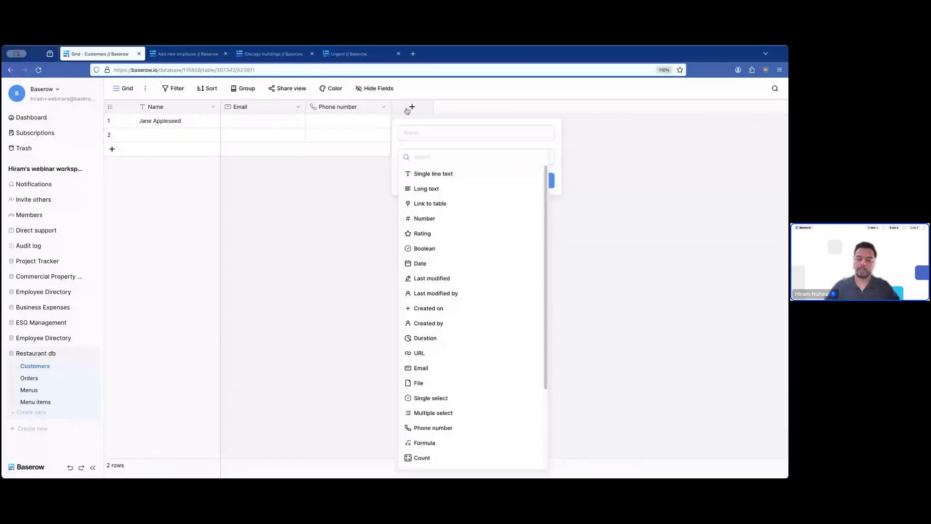
pyautogui.write('link')
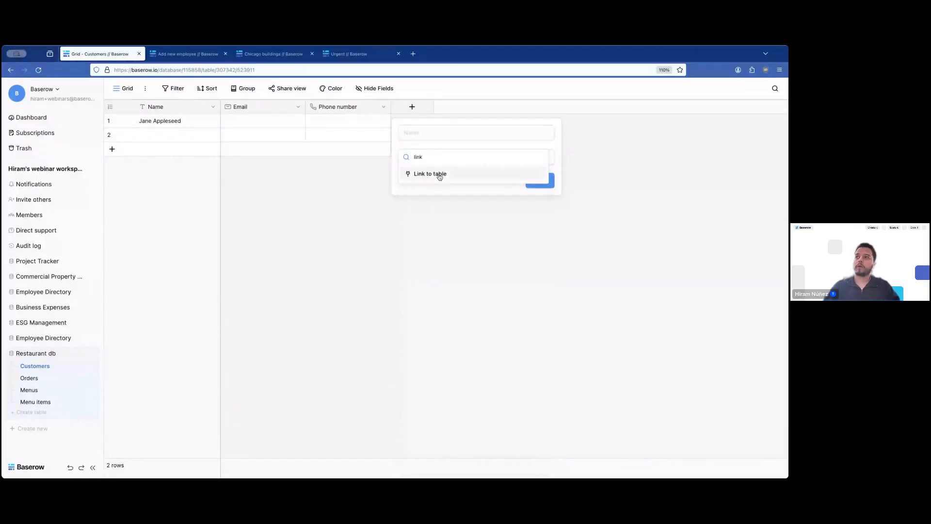
pyautogui.click(437, 174)
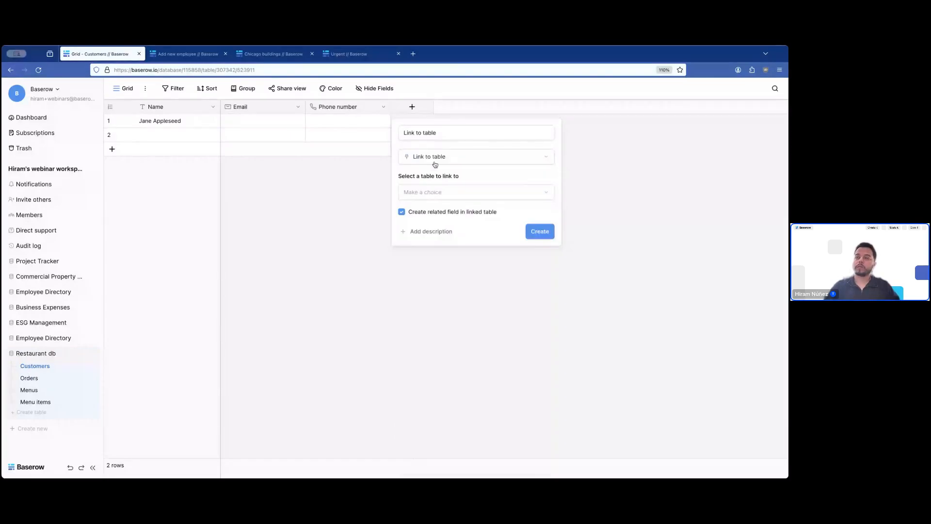
pyautogui.click(431, 193)
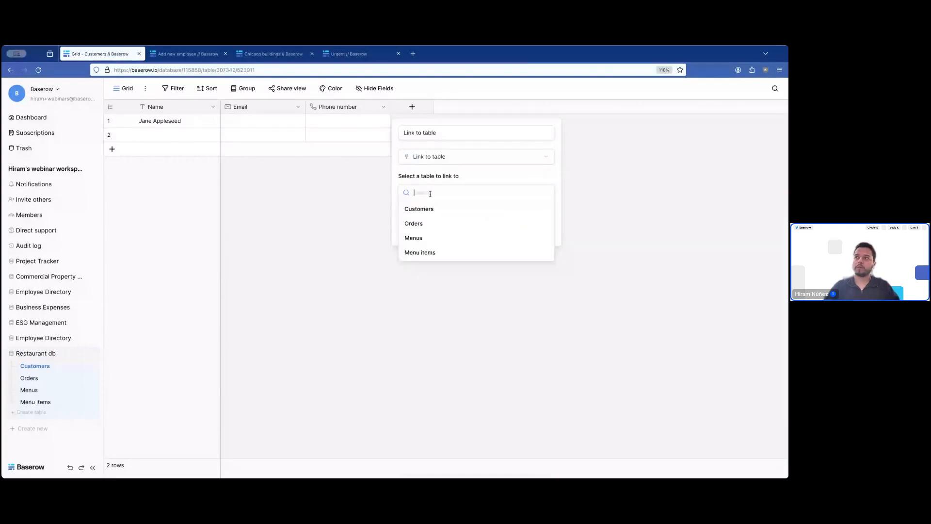
pyautogui.click(423, 224)
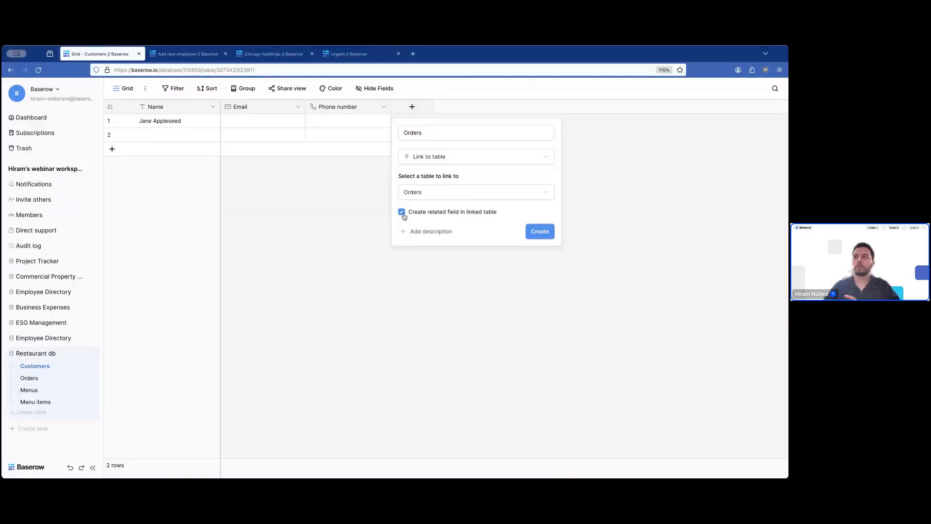
pyautogui.click(531, 233)
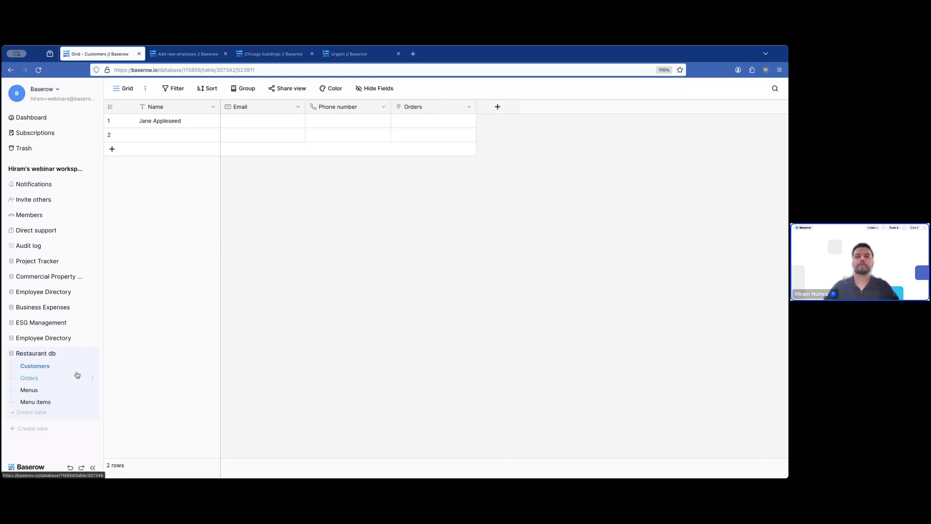
# - In Orders, move Customers right after Name, delete the Active field and hide Notes
pyautogui.click(30, 379)
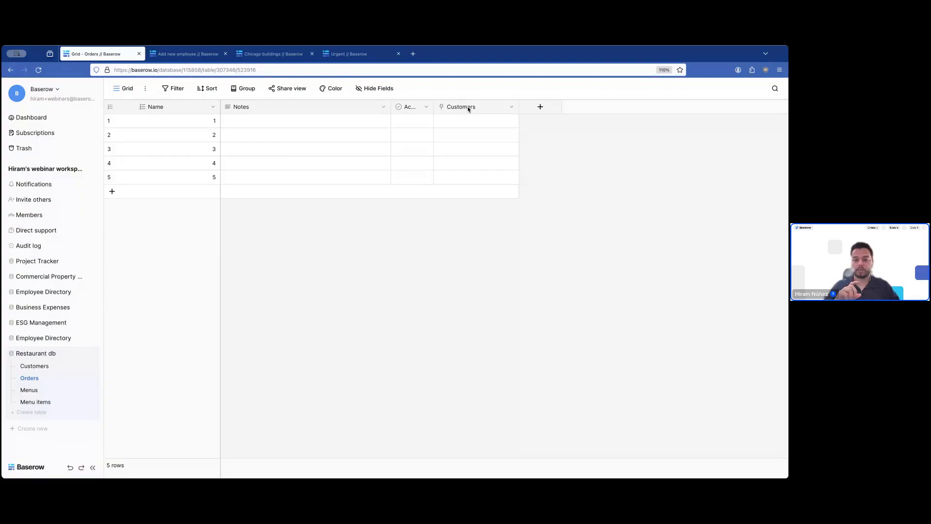
pyautogui.moveTo(468, 109); pyautogui.dragTo(252, 107)
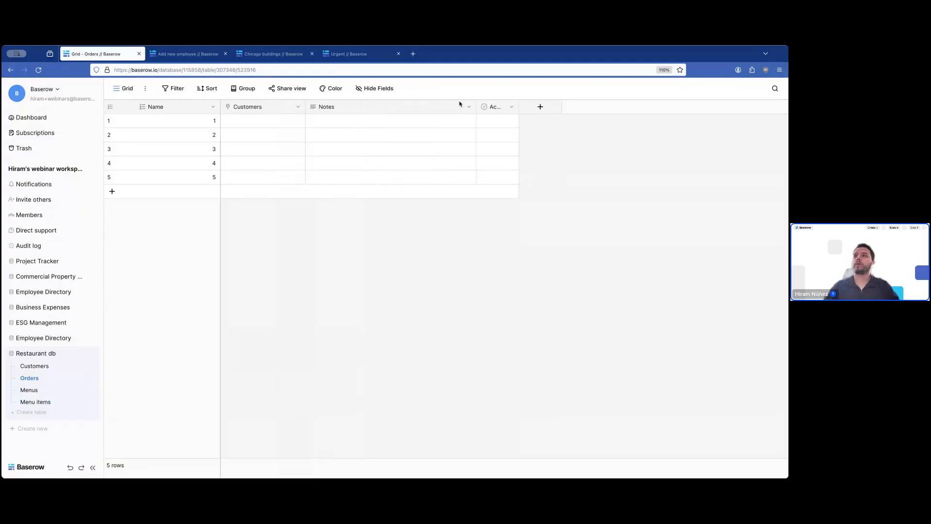
pyautogui.click(511, 107)
pyautogui.click(490, 262)
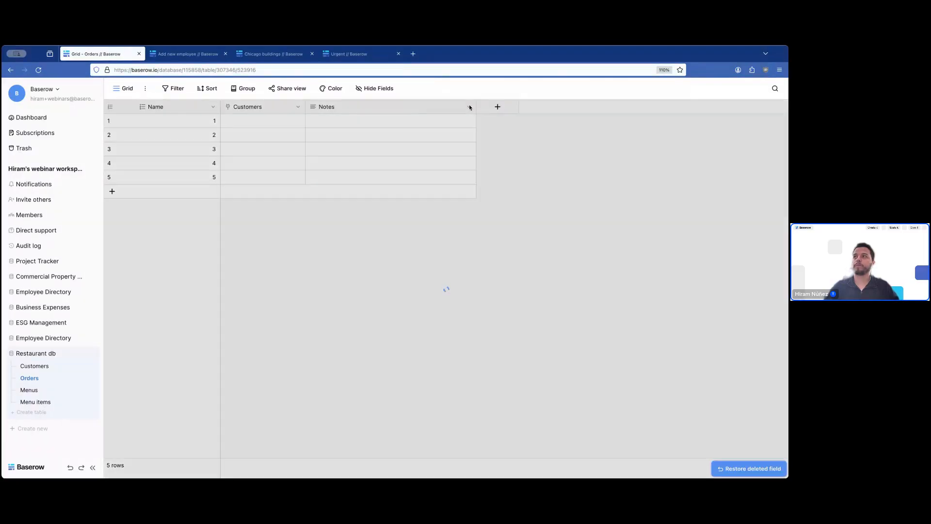
pyautogui.click(469, 107)
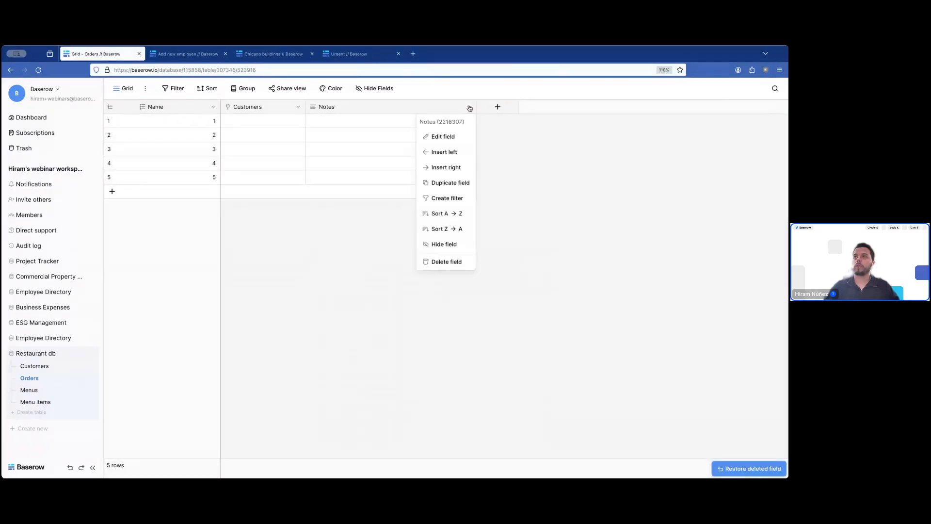
pyautogui.click(446, 246)
# - Resize the Customers and Name columns and rename the Name field to ID
pyautogui.moveTo(304, 106); pyautogui.dragTo(340, 106)
pyautogui.moveTo(218, 106); pyautogui.dragTo(181, 106)
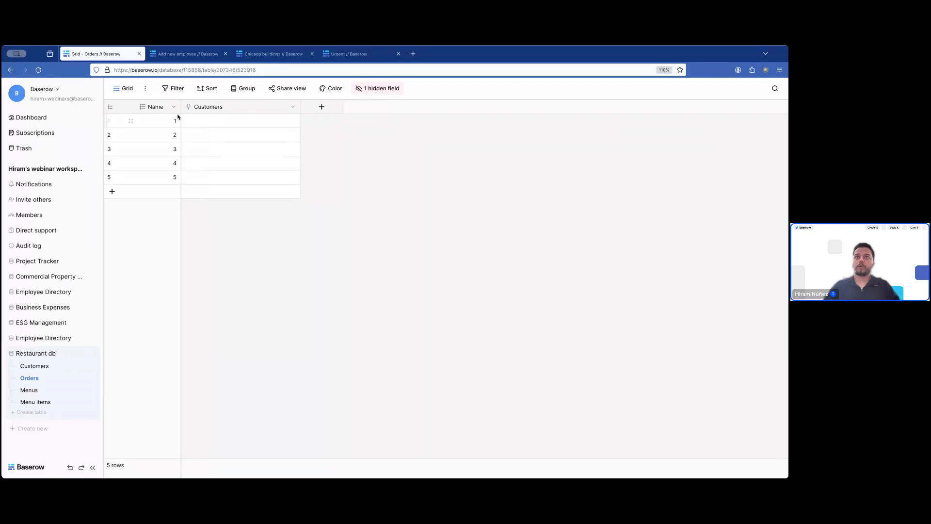
pyautogui.click(173, 107)
pyautogui.click(158, 140)
pyautogui.doubleClick(183, 162)
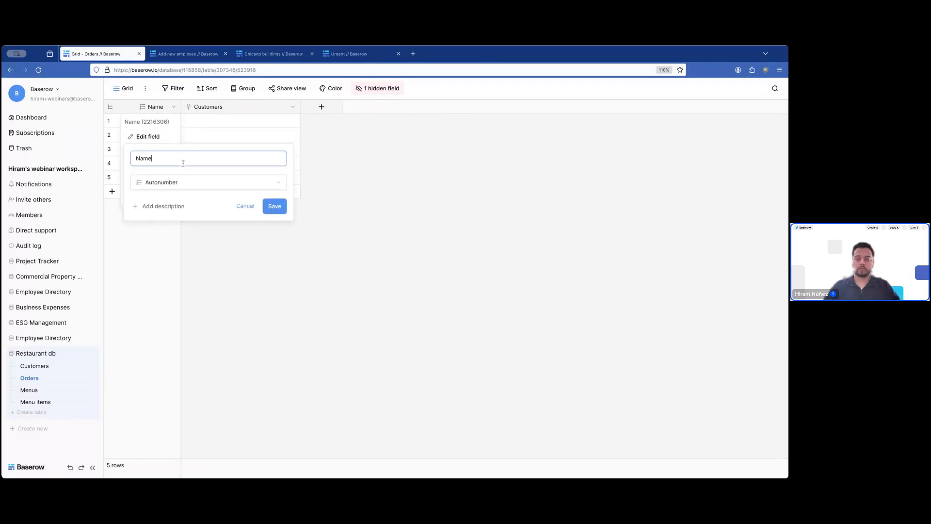
pyautogui.write('ID')
pyautogui.press('Return')
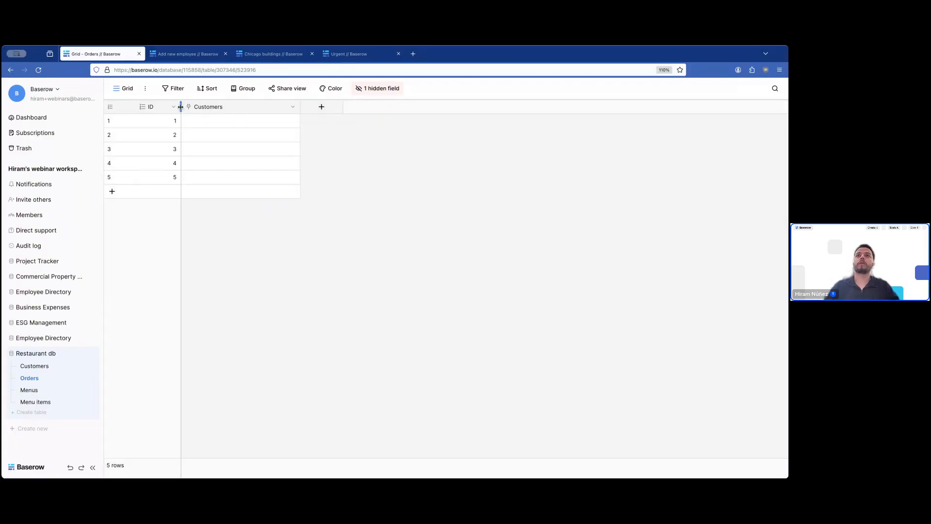
pyautogui.moveTo(181, 107); pyautogui.dragTo(177, 107)
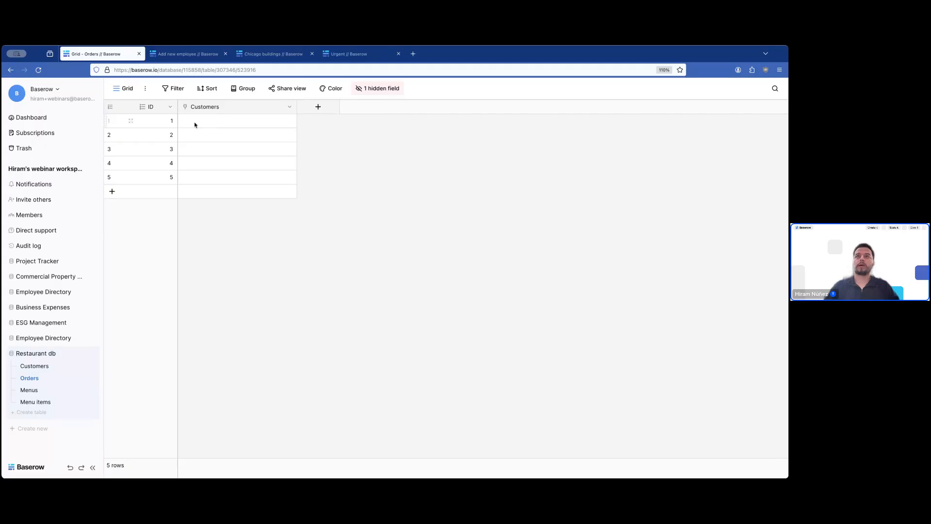
# - Pick the first customer row as the linked customer in order 1's Customers cell
pyautogui.click(195, 125)
pyautogui.click(186, 121)
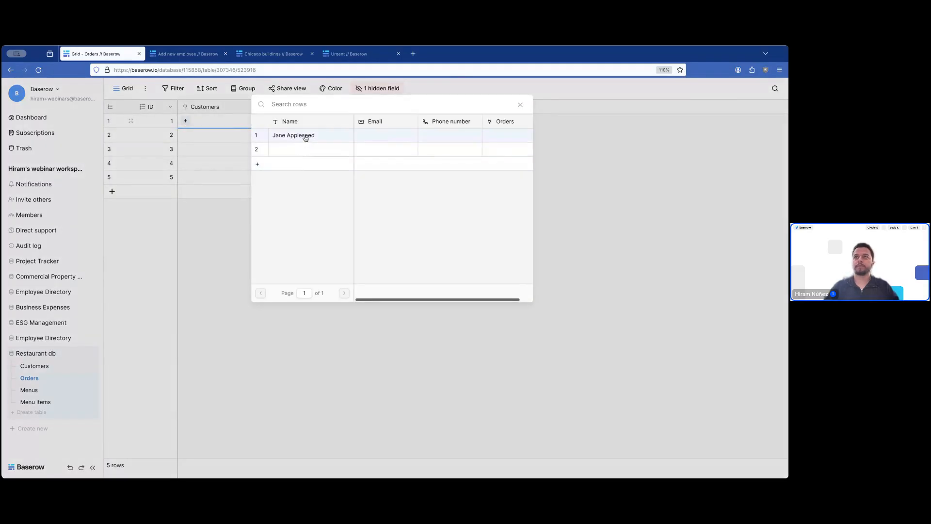
pyautogui.click(305, 138)
pyautogui.click(323, 270)
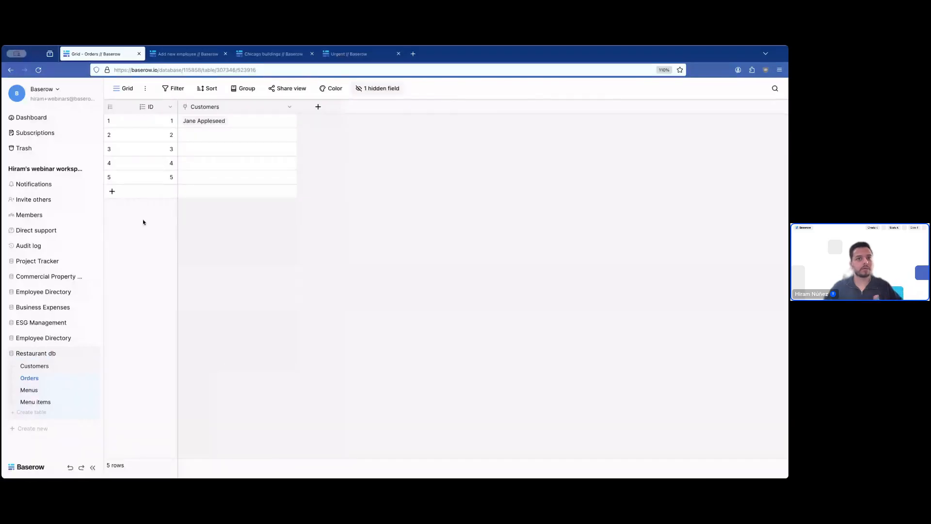
# - In Menu items, add a third row and fill the Name cells with Tacos, Burger and Soda
pyautogui.click(29, 400)
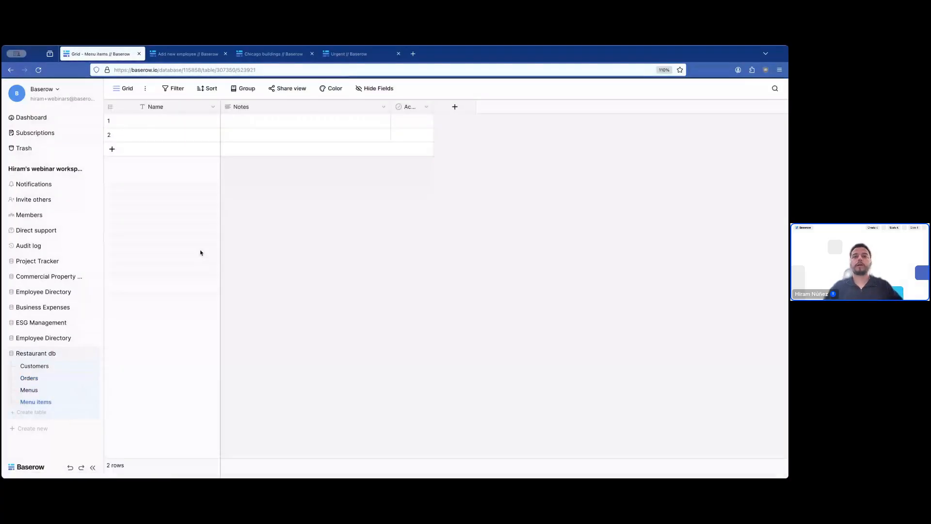
pyautogui.click(192, 120)
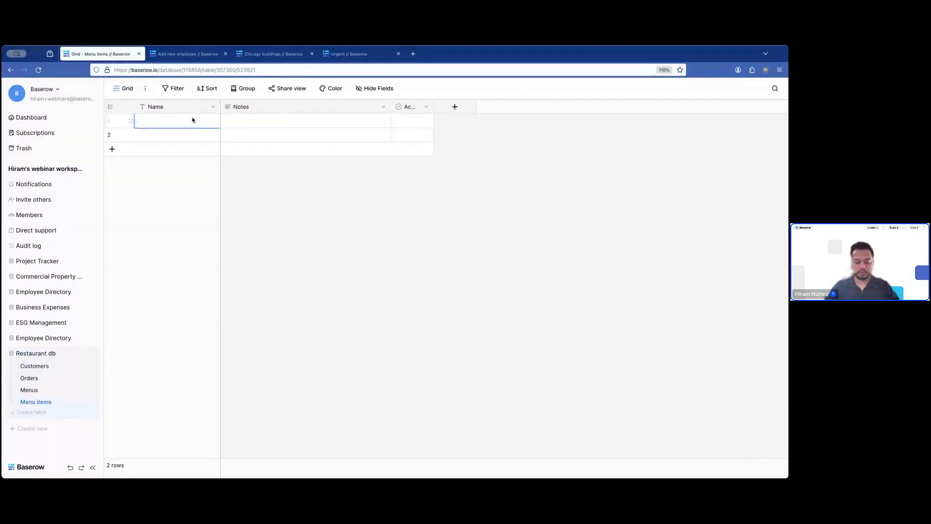
pyautogui.write('Tacos')
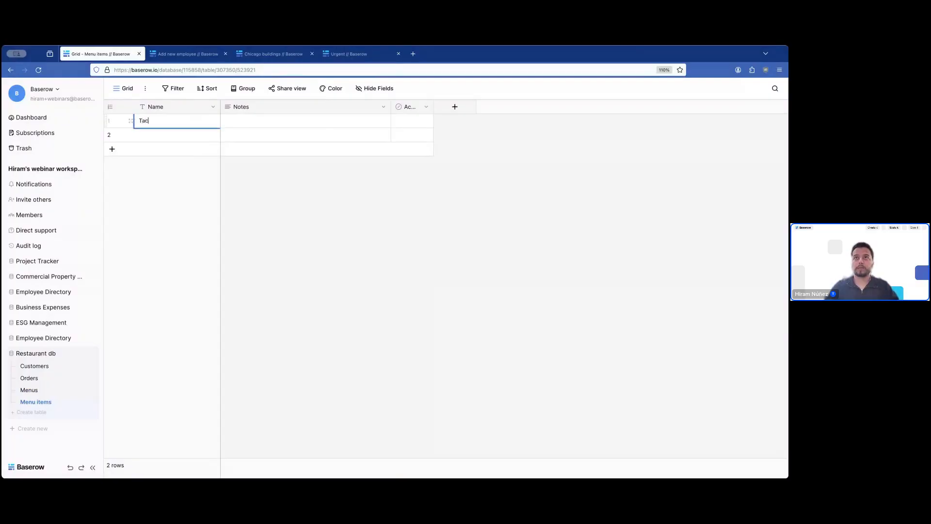
pyautogui.press('Return')
pyautogui.hotkey('shift', 'Return')
pyautogui.press('Up')
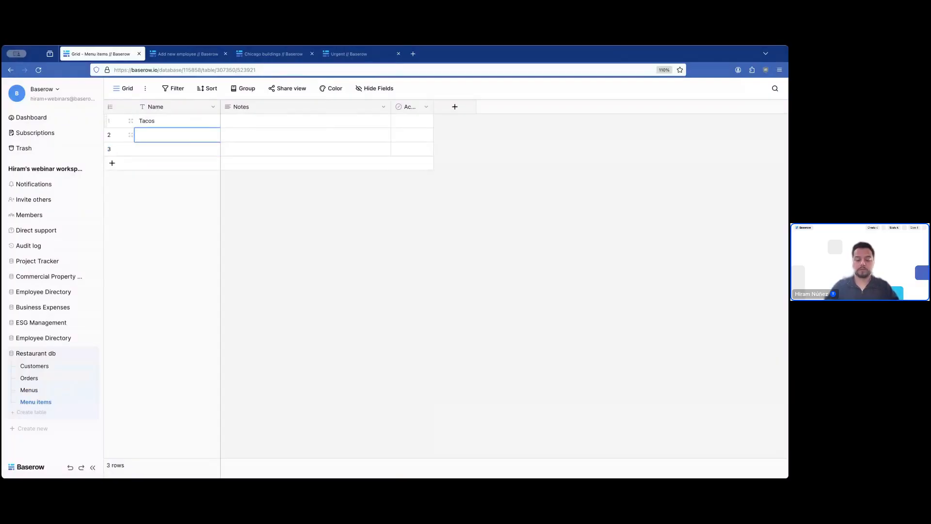
pyautogui.write('Burger')
pyautogui.press('Return')
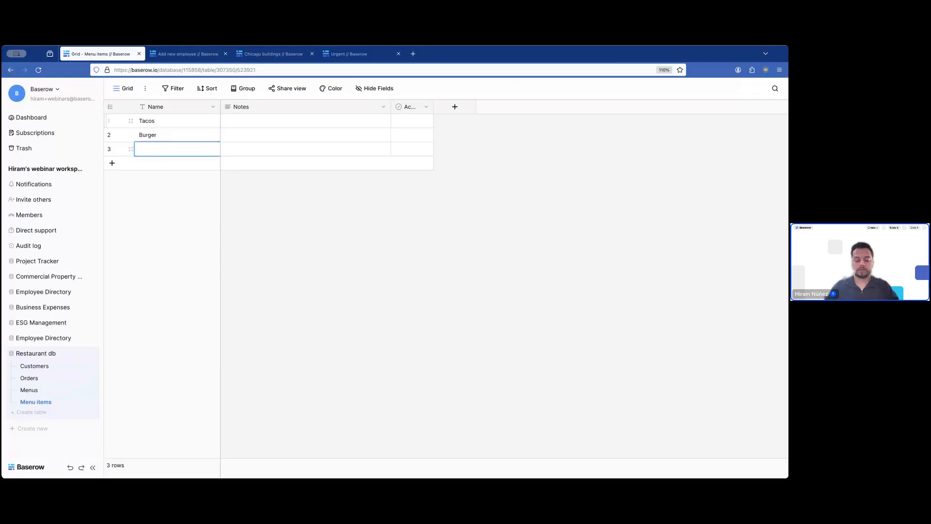
pyautogui.write('Soda')
pyautogui.press('Return')
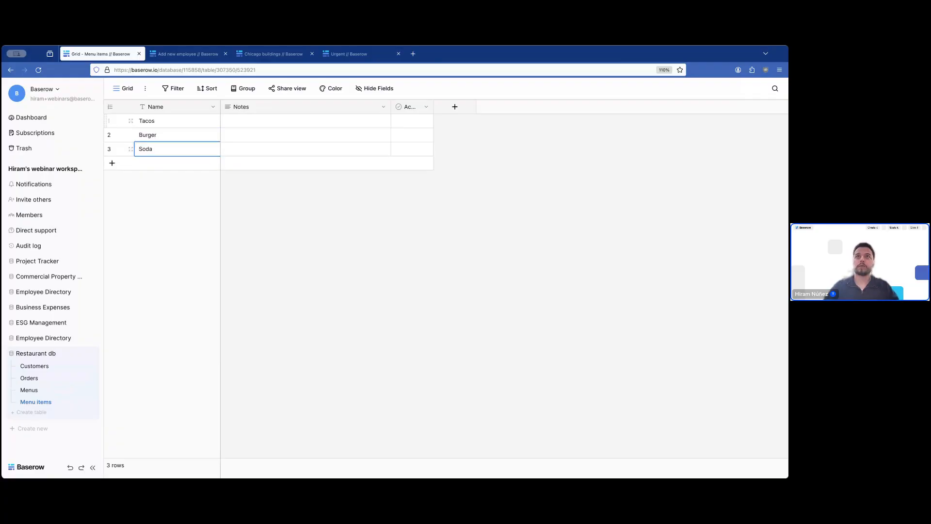
pyautogui.click(275, 220)
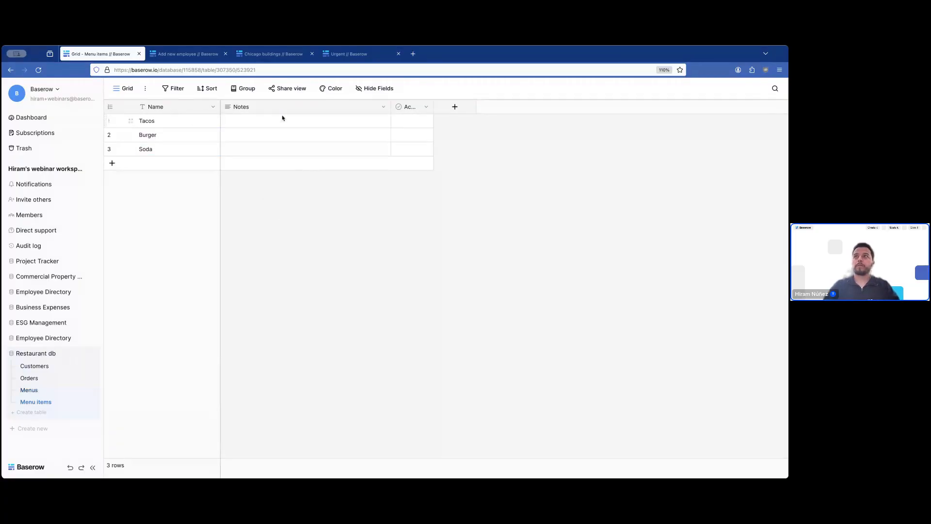
# - Create a Menus link-to-table field targeting the Menus table and move it after Name
pyautogui.click(454, 107)
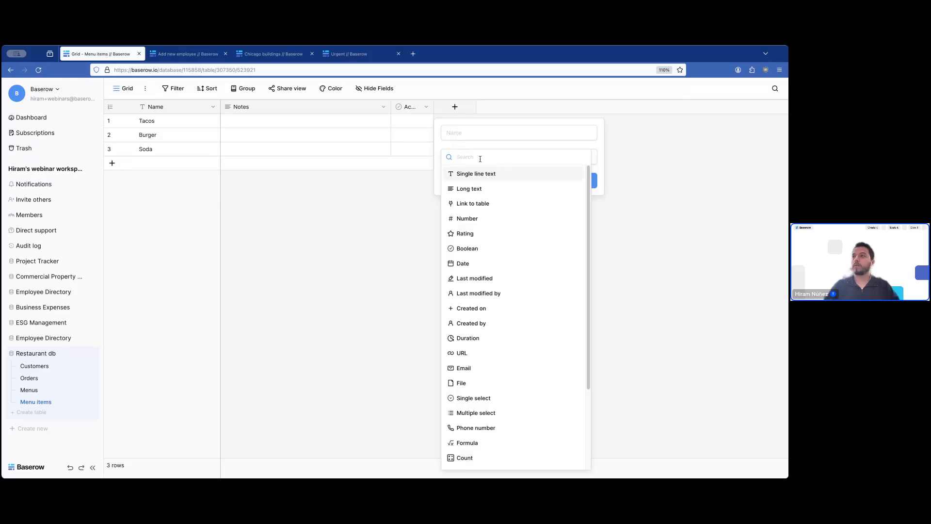
pyautogui.click(473, 203)
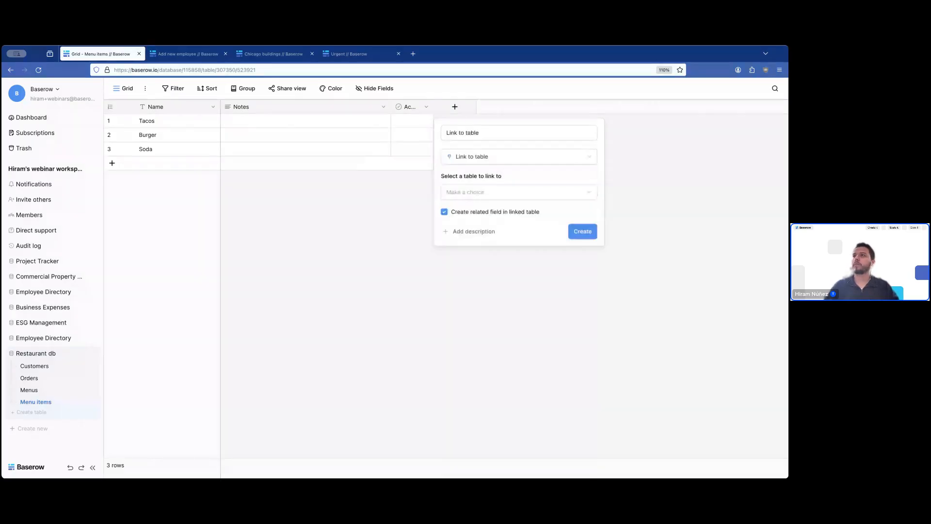
pyautogui.click(491, 189)
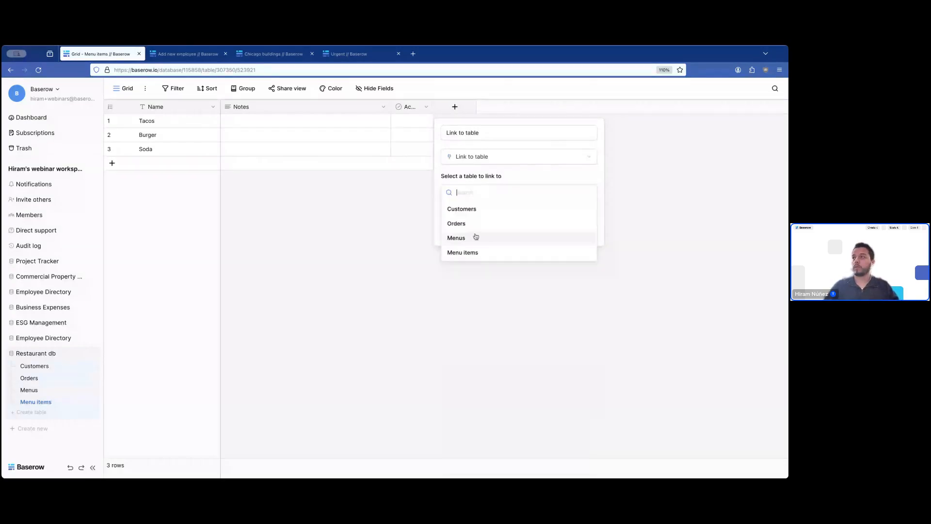
pyautogui.click(476, 236)
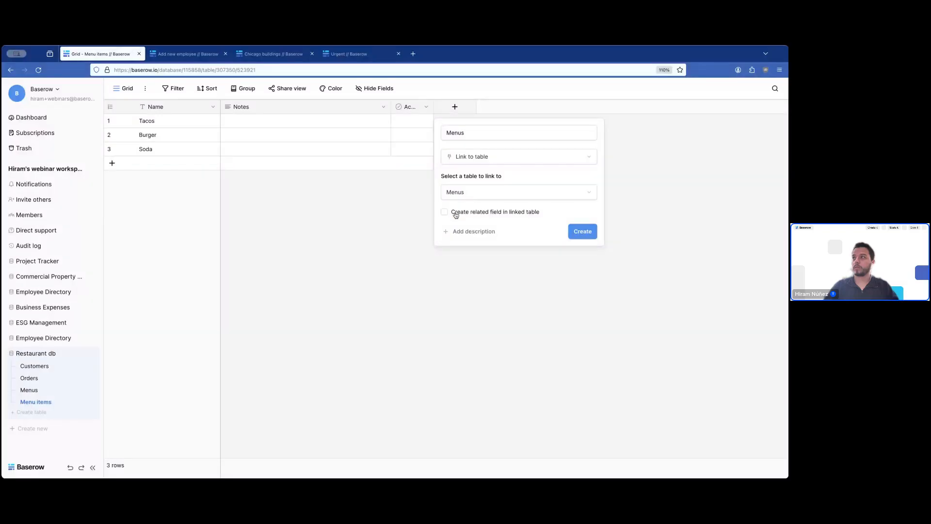
pyautogui.click(590, 234)
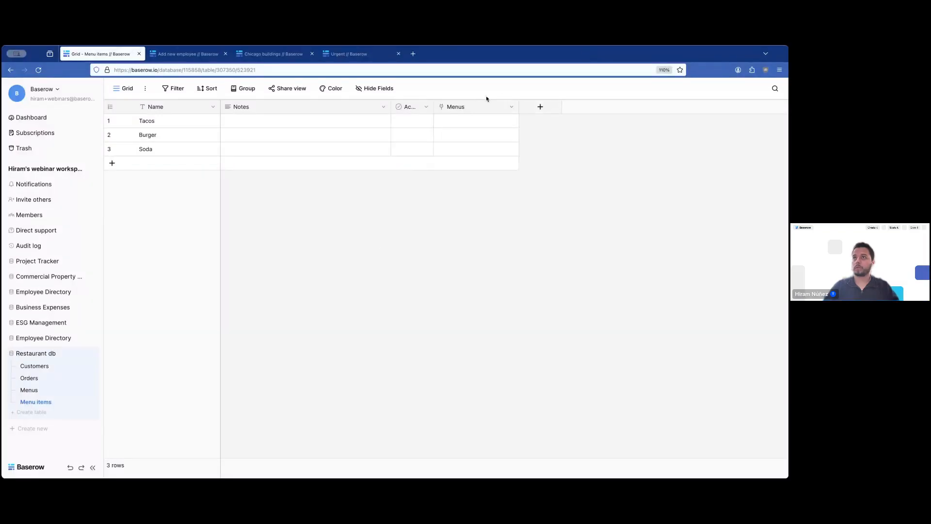
pyautogui.moveTo(485, 106); pyautogui.dragTo(231, 104)
# - Link Tacos to the Dinner menu and Burger to the Lunch menu
pyautogui.click(252, 124)
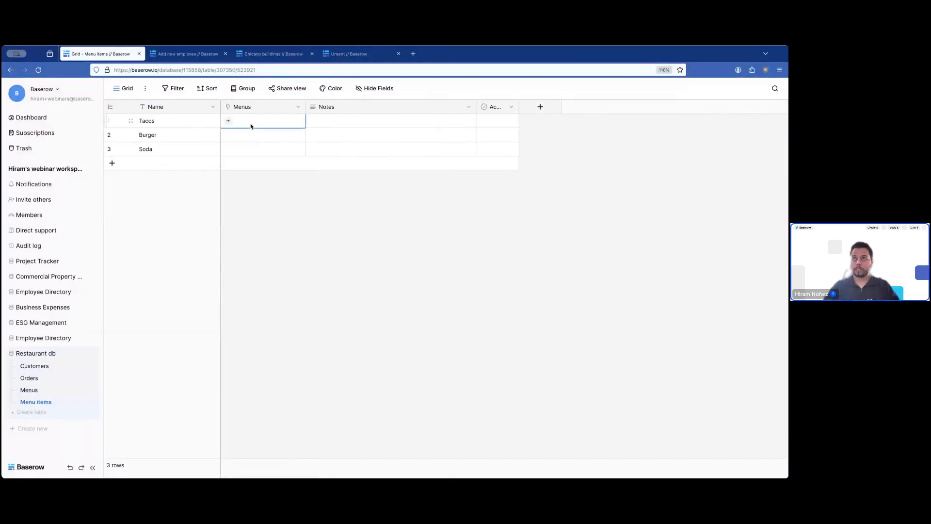
pyautogui.click(228, 121)
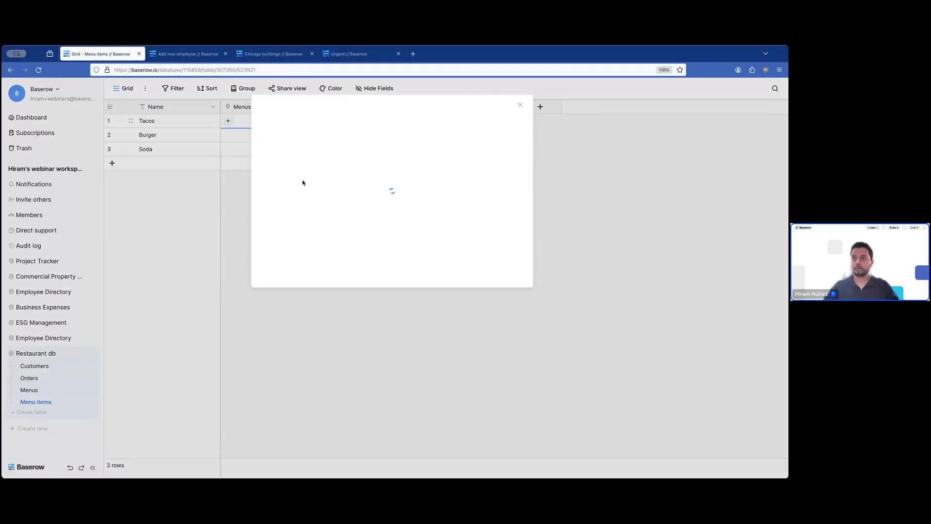
pyautogui.click(298, 166)
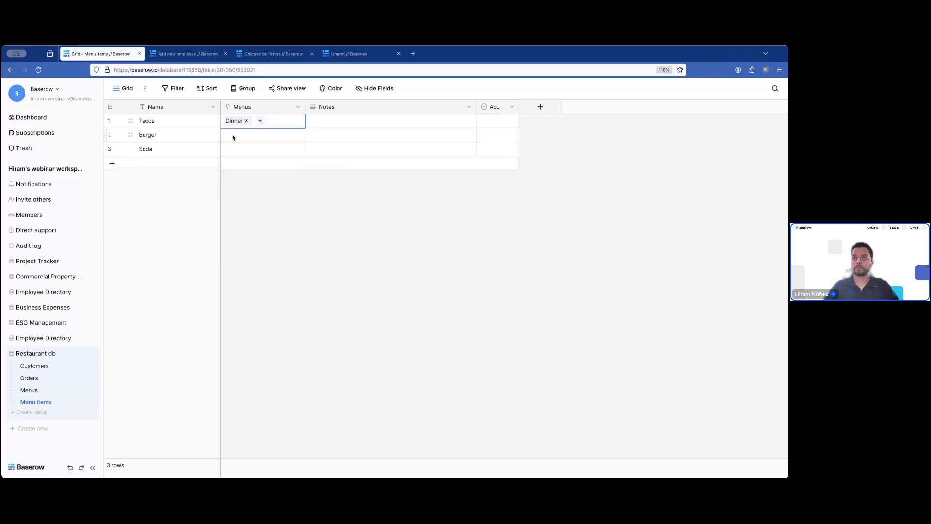
pyautogui.click(233, 137)
pyautogui.click(228, 135)
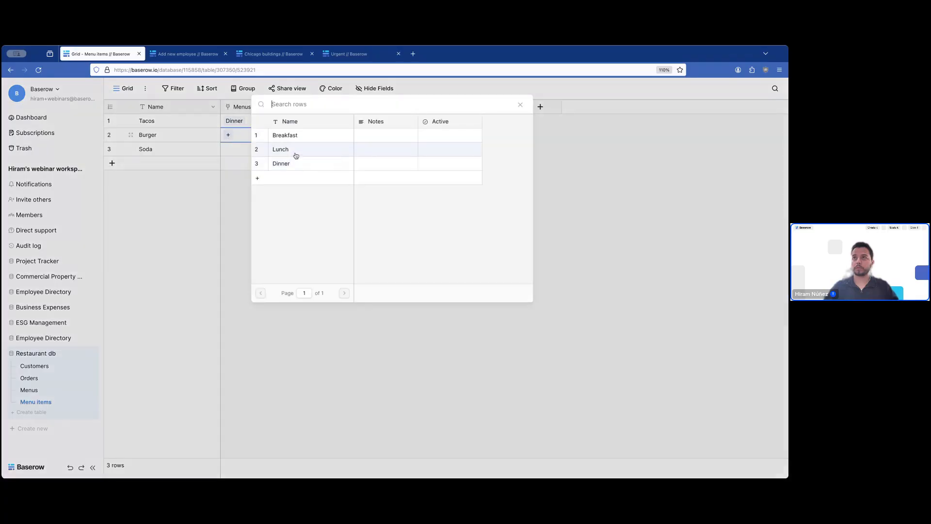
pyautogui.click(295, 151)
# - Add two new menu items named Skillet and Scrambled eggs
pyautogui.click(168, 164)
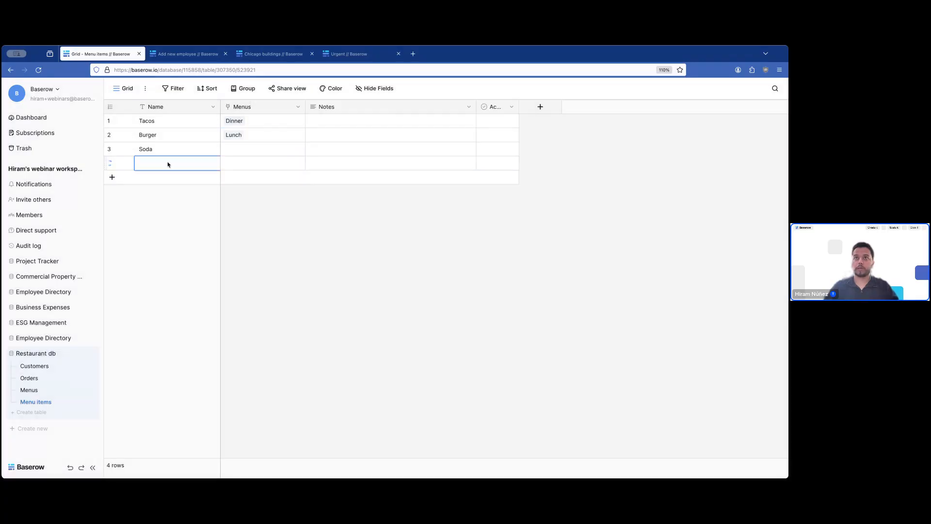
pyautogui.write('Skillet')
pyautogui.press('Return')
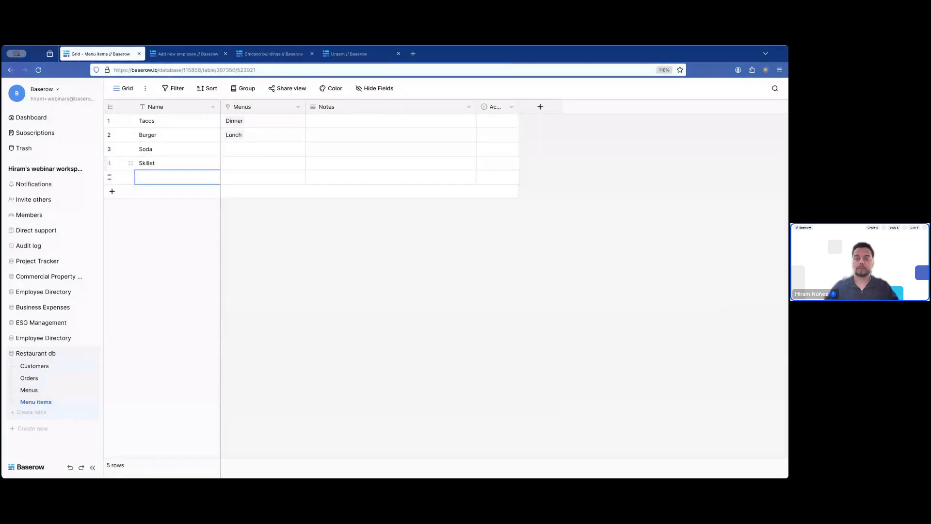
pyautogui.write('Scrambled eg')
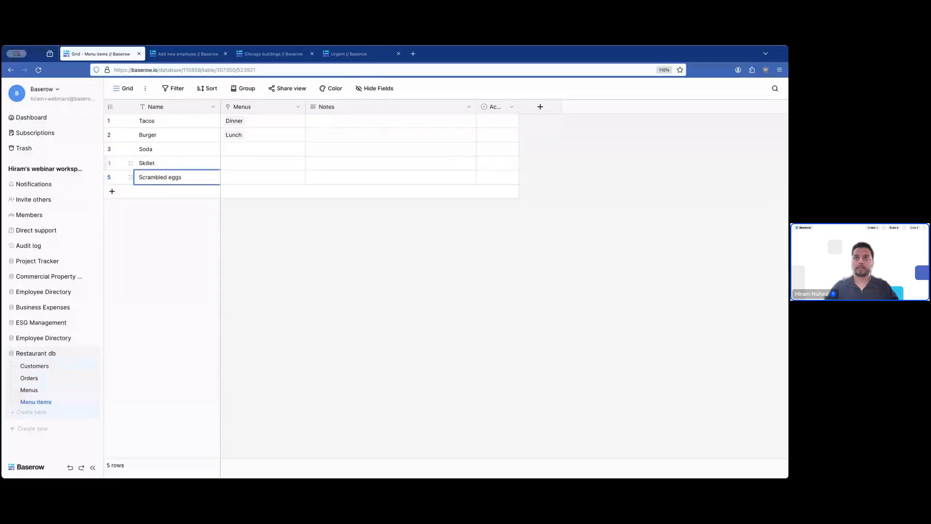
pyautogui.write('gs')
pyautogui.click(229, 165)
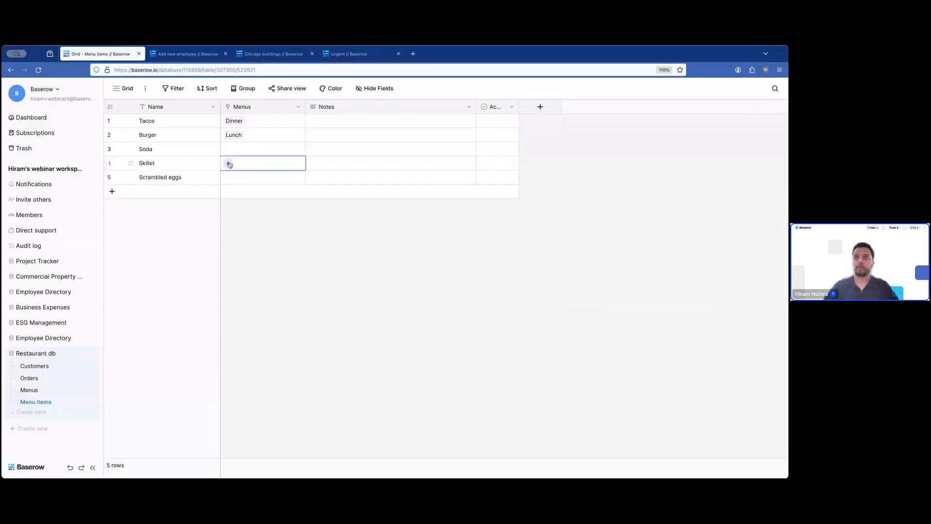
# - Link both Skillet and Scrambled eggs to the Breakfast menu
pyautogui.click(228, 163)
pyautogui.click(286, 134)
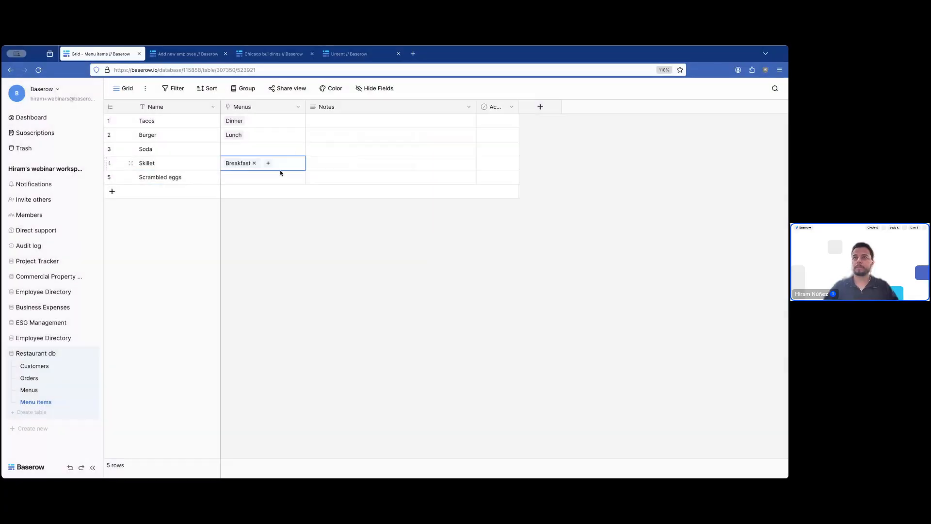
pyautogui.click(249, 177)
pyautogui.click(228, 178)
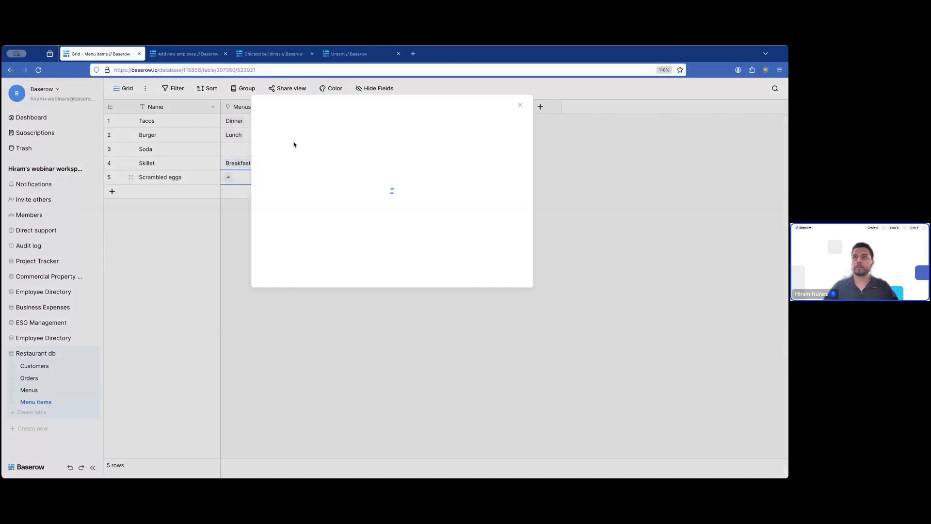
pyautogui.click(294, 137)
# - Link Soda to Breakfast, Lunch and Dinner, and widen the Menus column
pyautogui.click(237, 151)
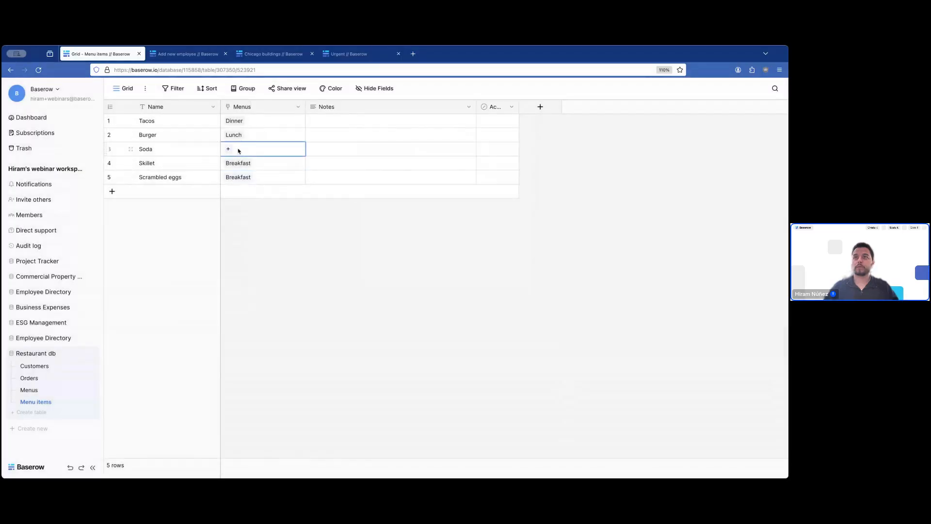
pyautogui.click(229, 150)
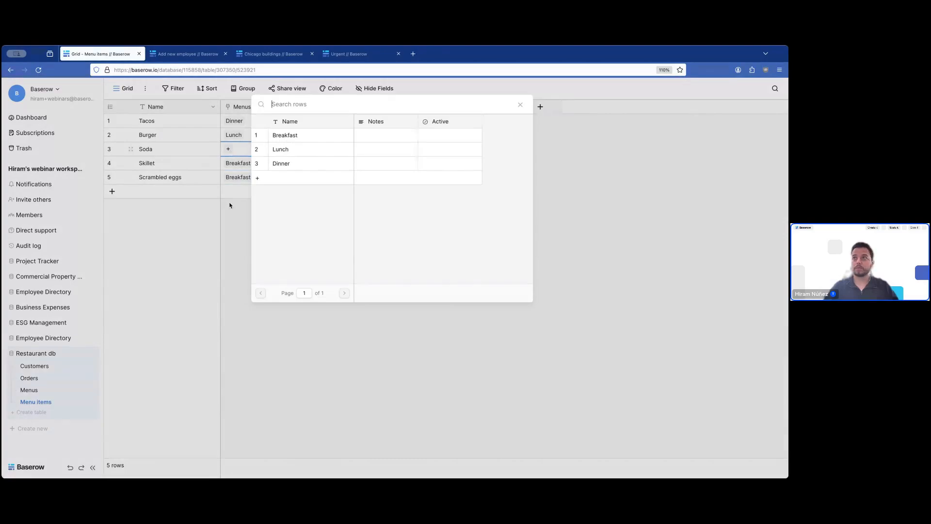
pyautogui.click(305, 136)
pyautogui.click(268, 150)
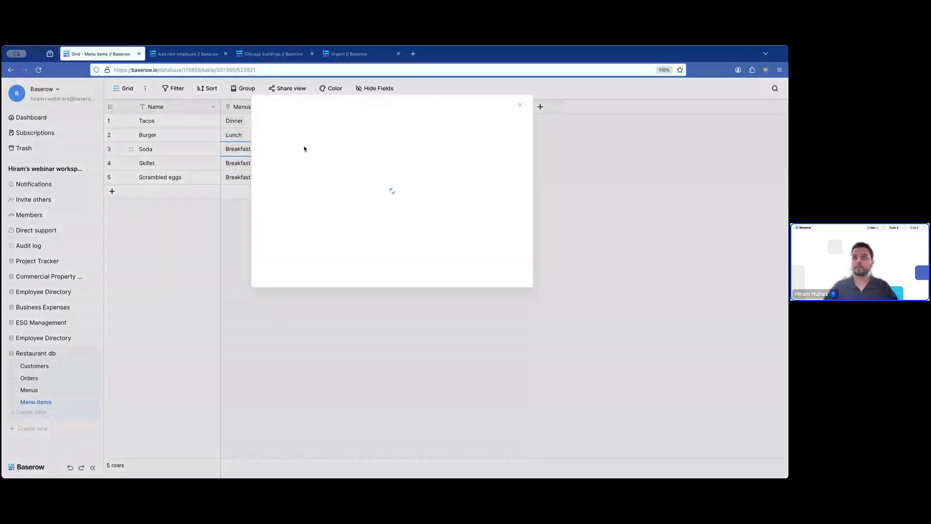
pyautogui.click(295, 152)
pyautogui.click(238, 165)
pyautogui.click(228, 164)
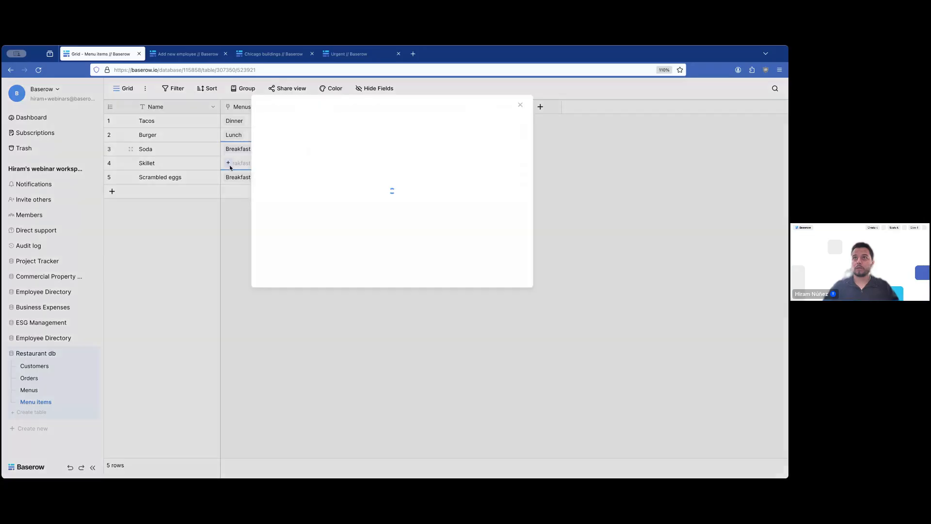
pyautogui.click(294, 165)
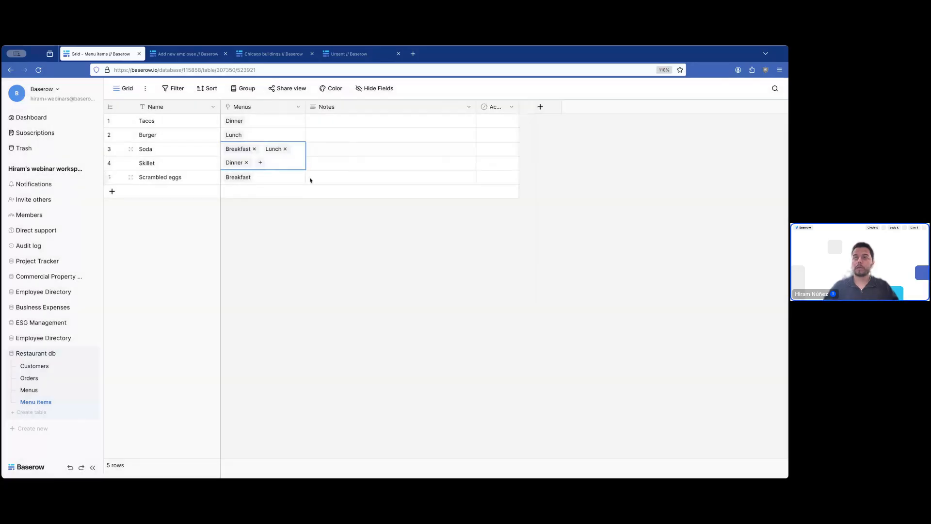
pyautogui.click(367, 245)
pyautogui.moveTo(305, 107); pyautogui.dragTo(317, 110)
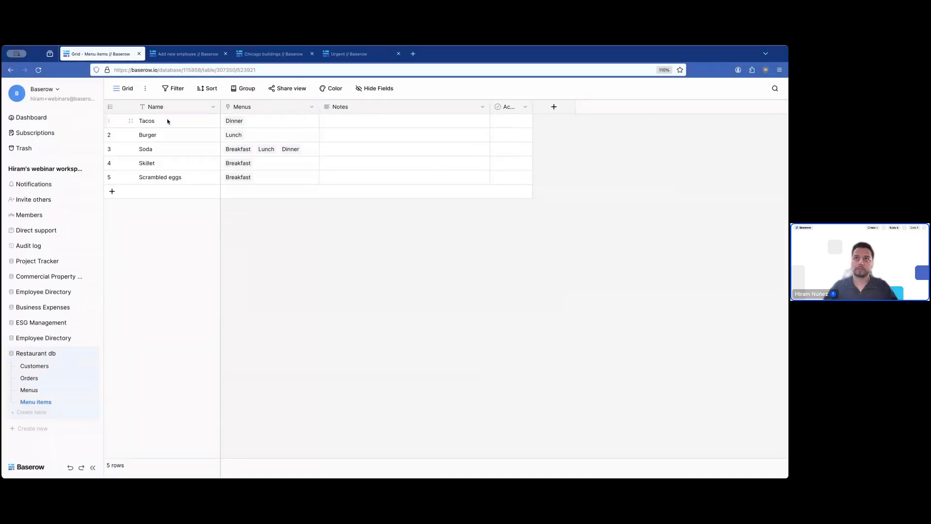
# - Review the menus linked to Tacos, Burger and Soda
pyautogui.click(244, 122)
pyautogui.click(206, 135)
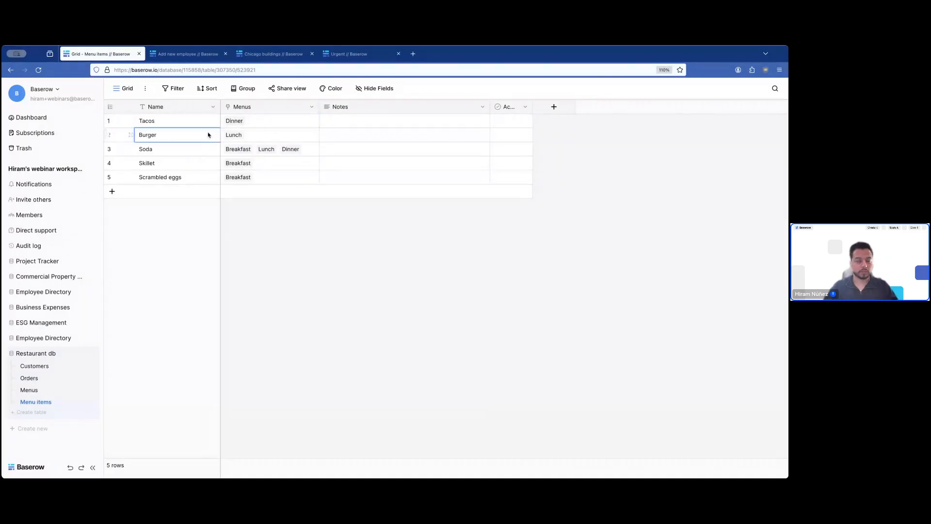
pyautogui.click(256, 138)
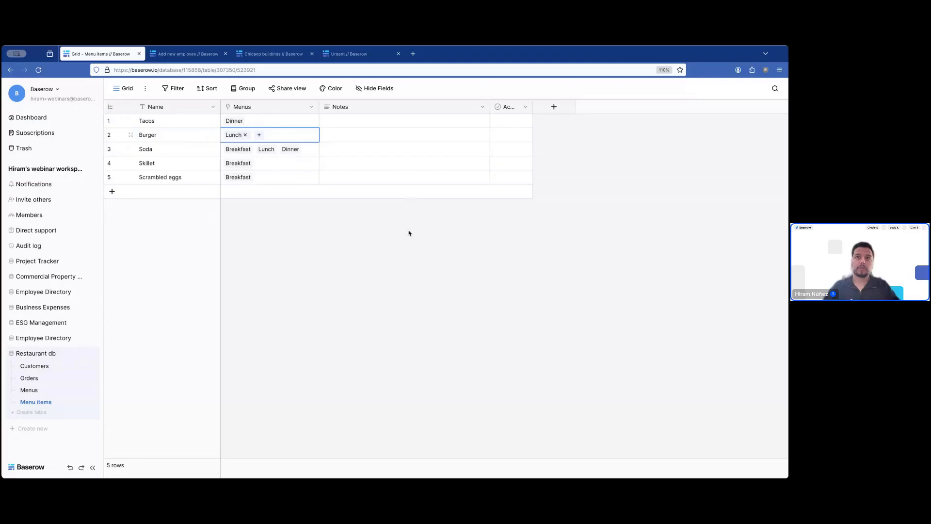
pyautogui.click(166, 150)
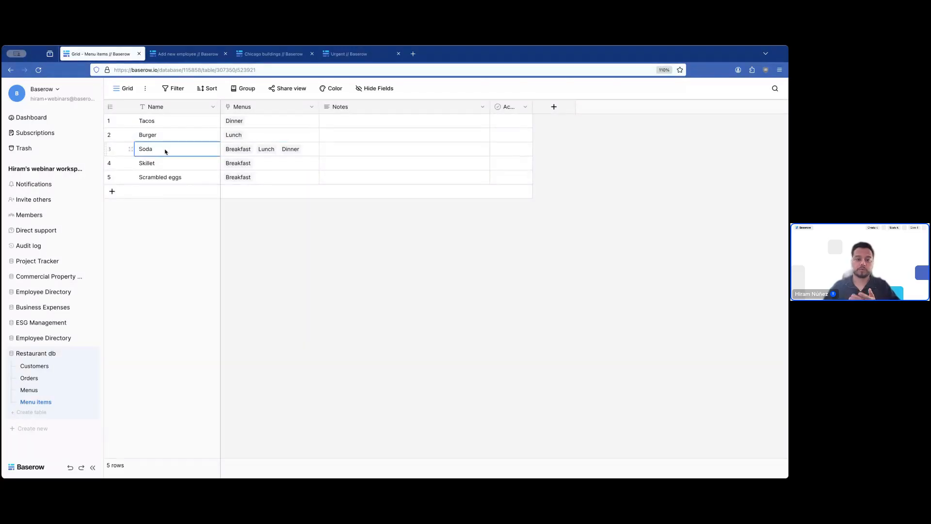
pyautogui.click(272, 152)
pyautogui.click(369, 285)
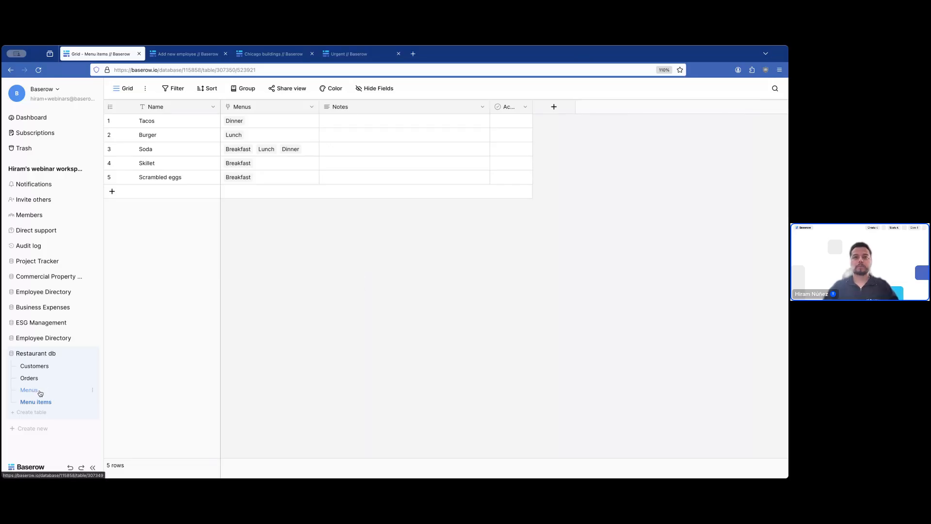
# - Switch to the Customers table under Restaurant db in the sidebar
pyautogui.click(36, 369)
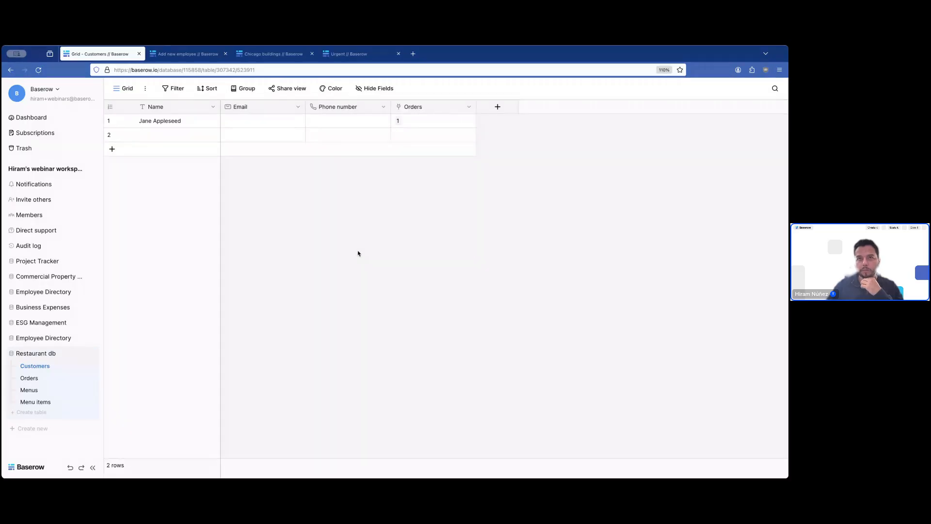
# - Post the comment 'dsfgsdf' on the first customer's expanded record, then return to the dashboard
pyautogui.click(131, 121)
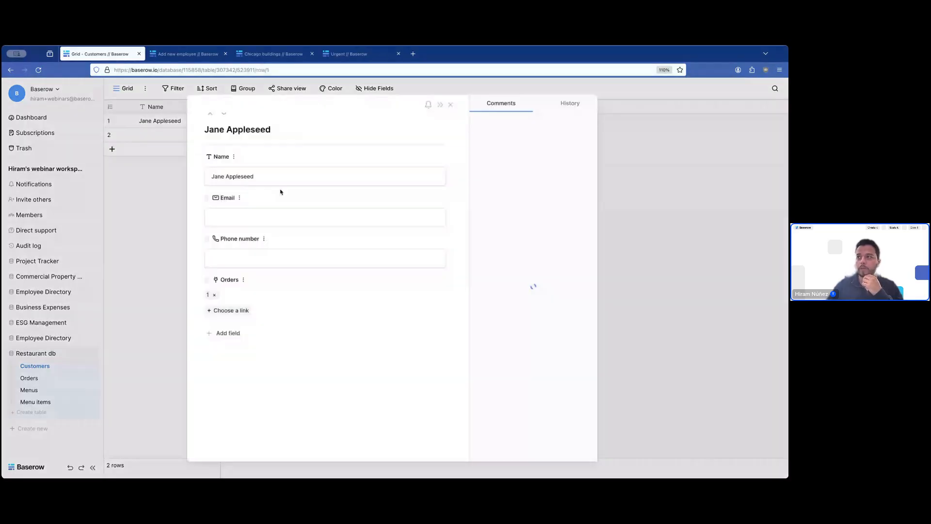
pyautogui.write('dsfgsdf')
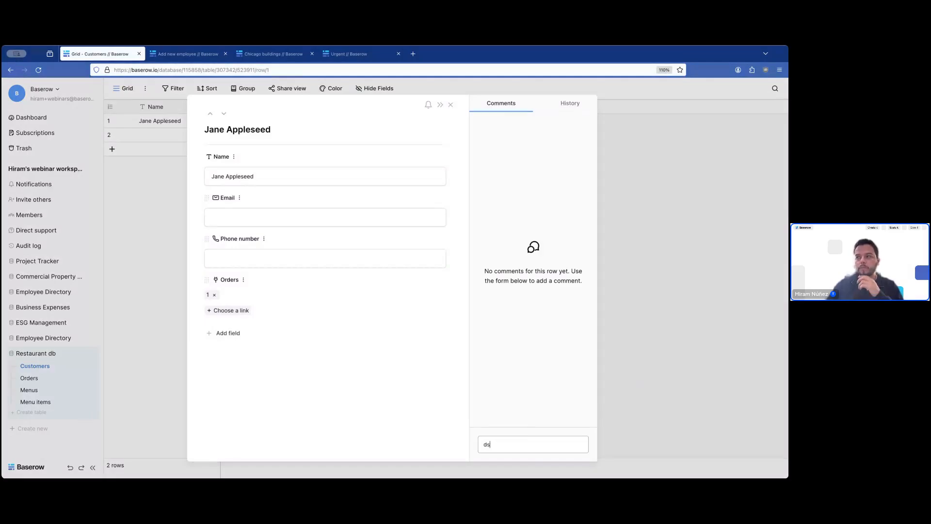
pyautogui.press('Return')
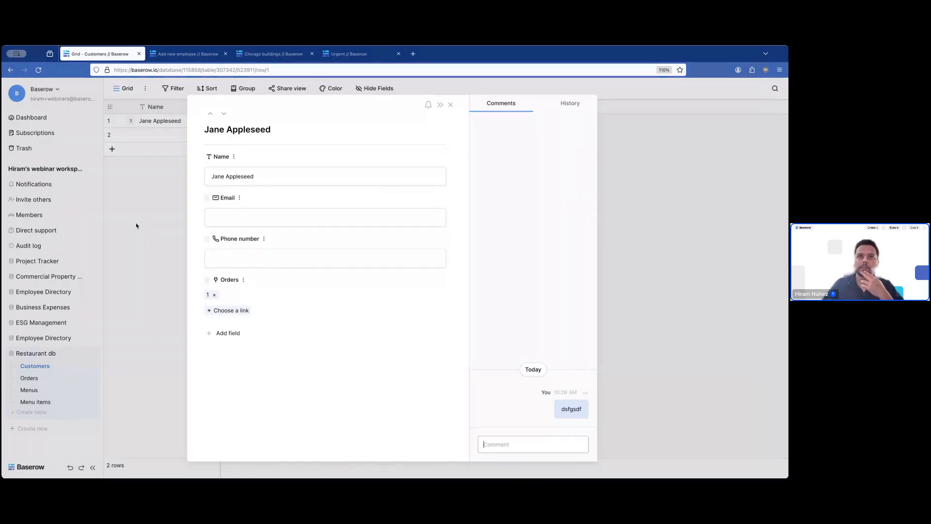
pyautogui.click(31, 118)
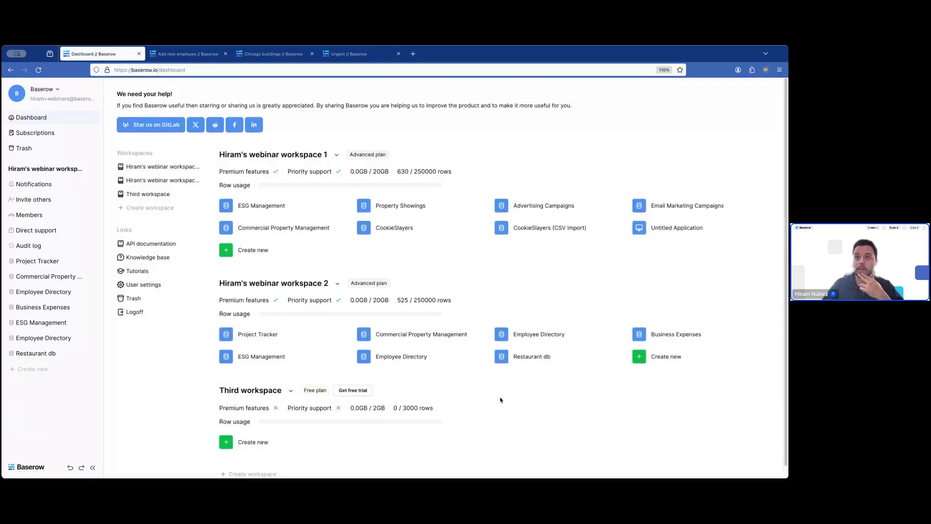
# - Begin a new workspace 2 database via Import from Airtable, then cancel without creating it
pyautogui.click(659, 357)
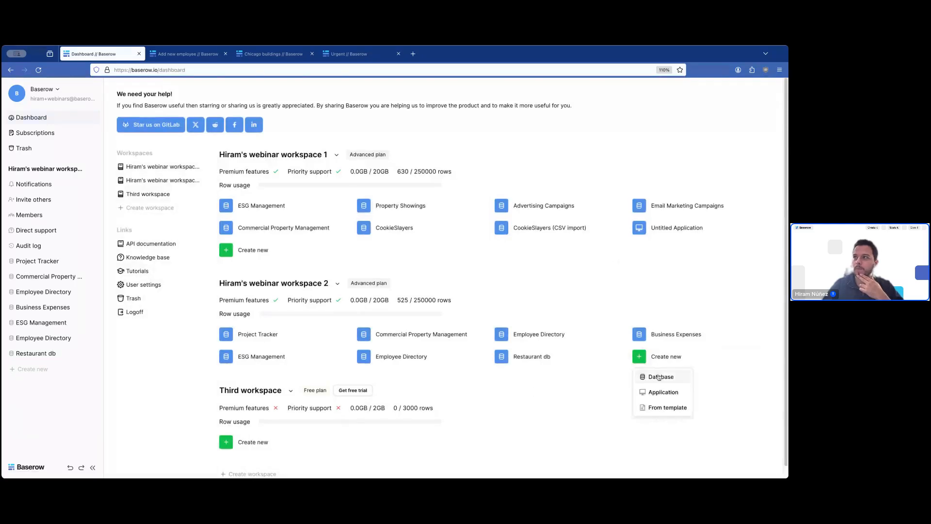
pyautogui.click(659, 377)
pyautogui.click(449, 162)
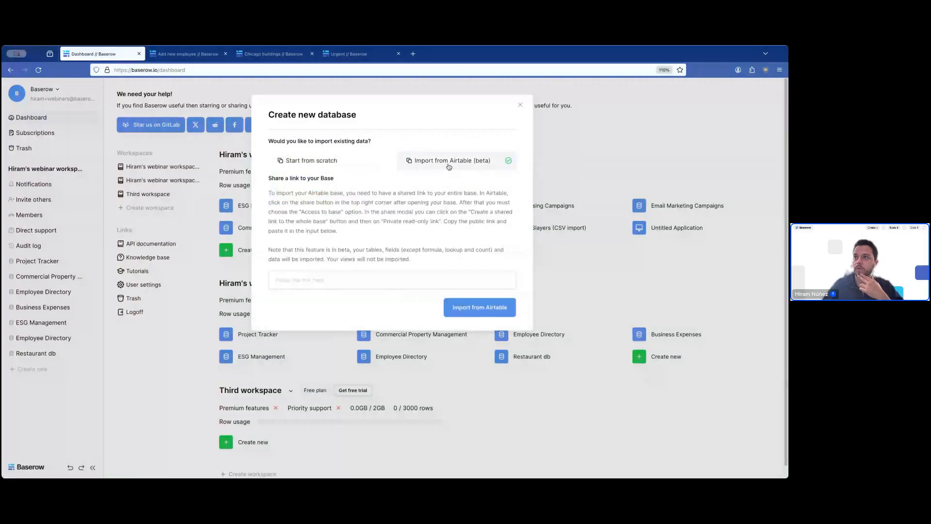
pyautogui.click(340, 284)
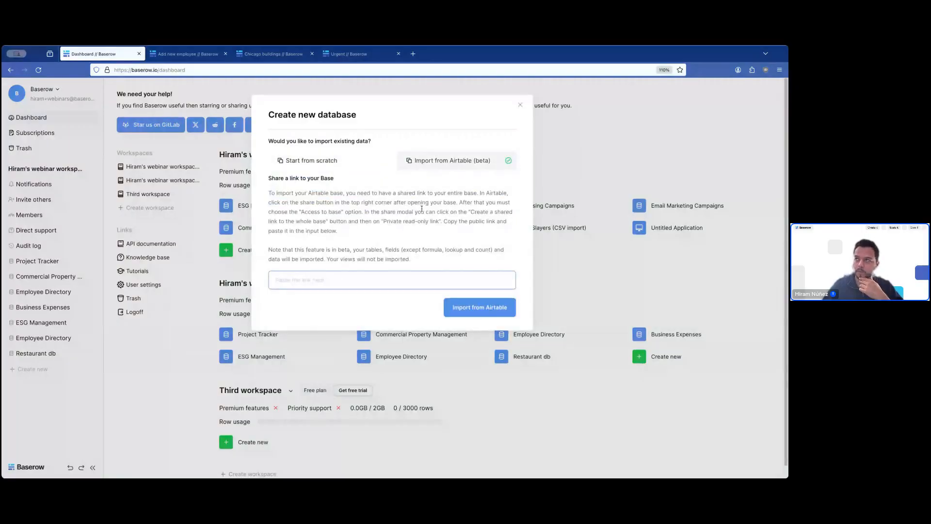
pyautogui.click(374, 267)
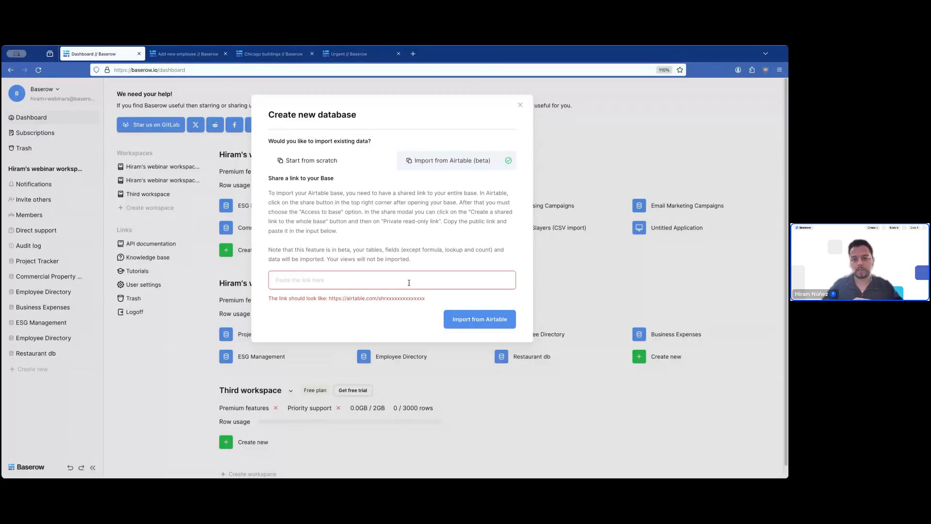
pyautogui.click(582, 313)
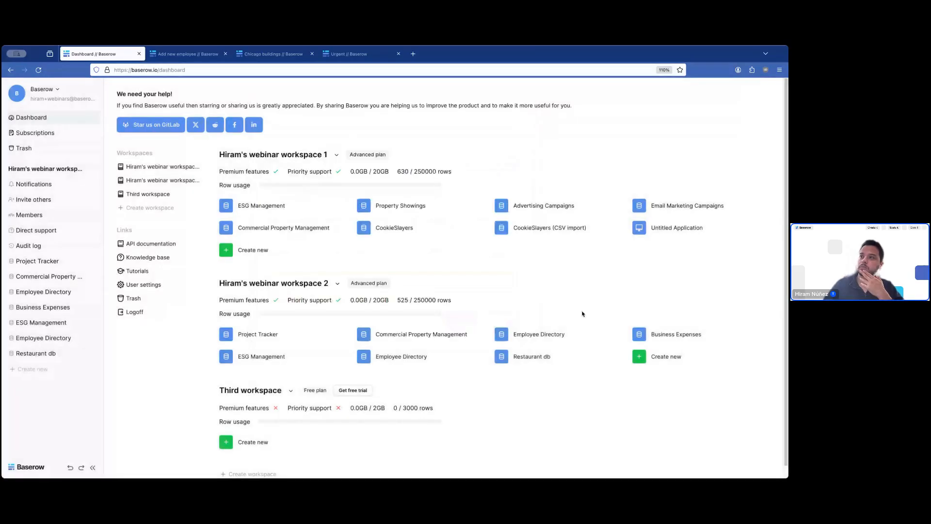